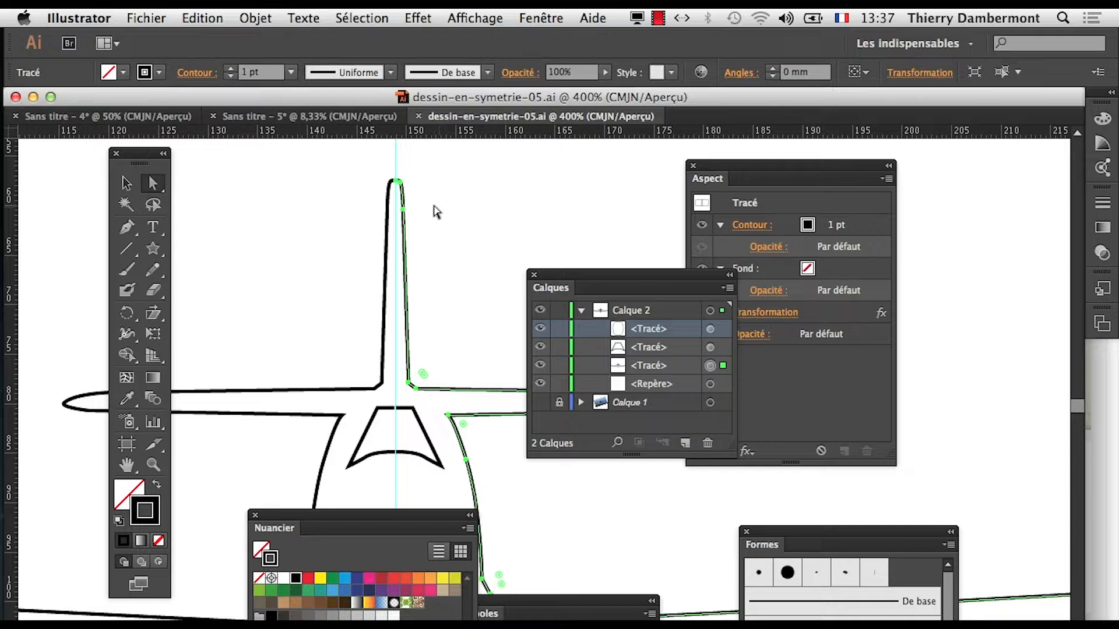
Change the colour of layer Calque 2 to Rouge brique in its layer options.
{"action": "double_click", "coordinate": [673, 366]}
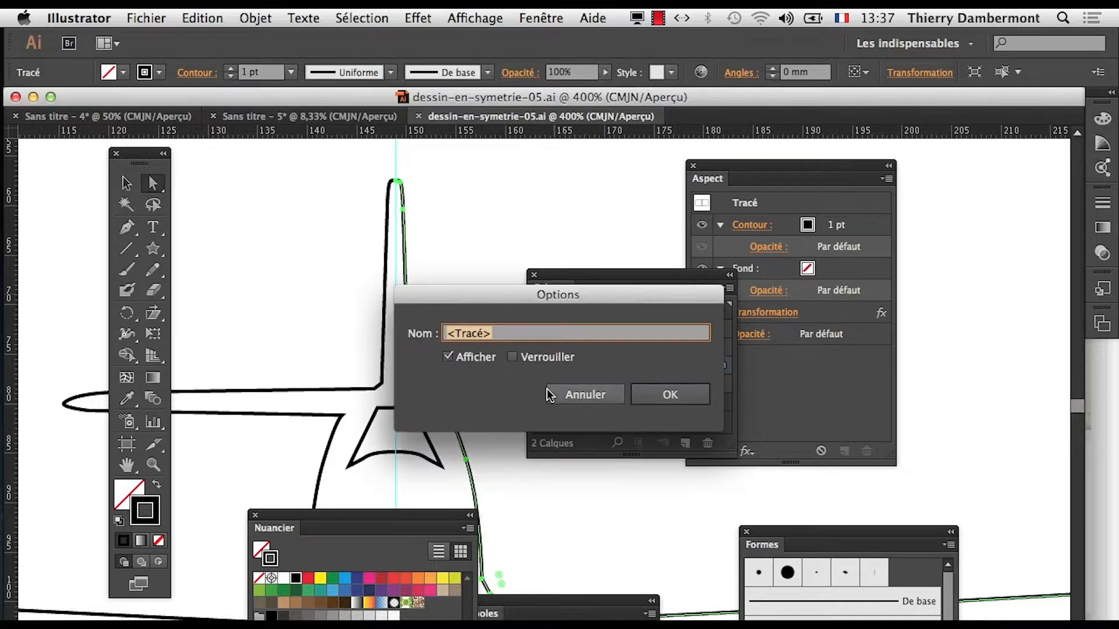
{"action": "left_click", "coordinate": [665, 394]}
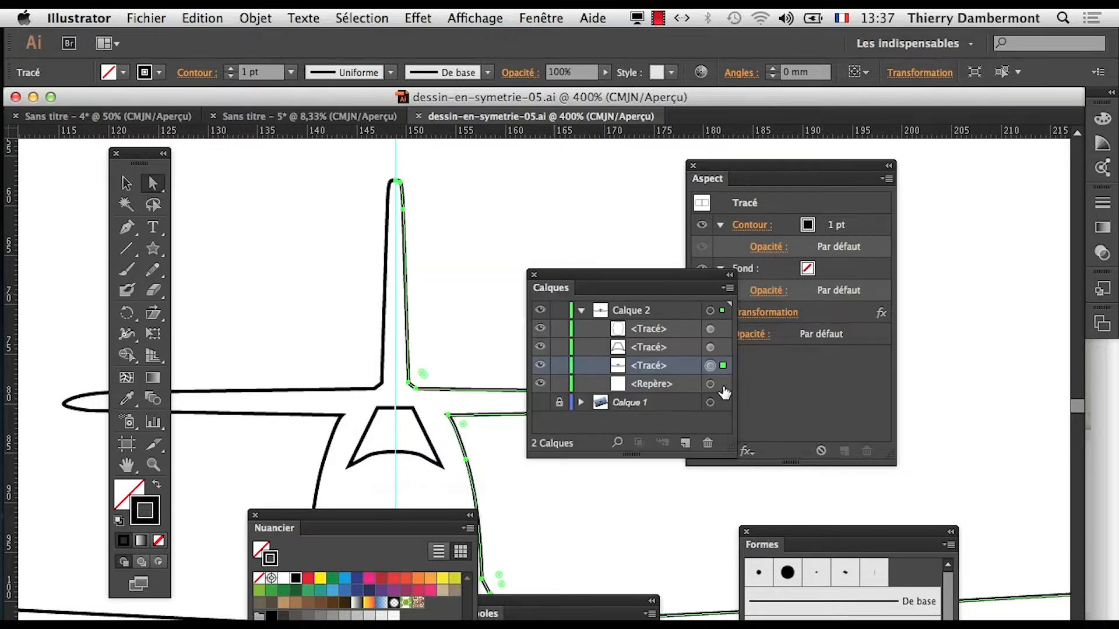
{"action": "double_click", "coordinate": [670, 315]}
{"action": "left_click", "coordinate": [749, 236]}
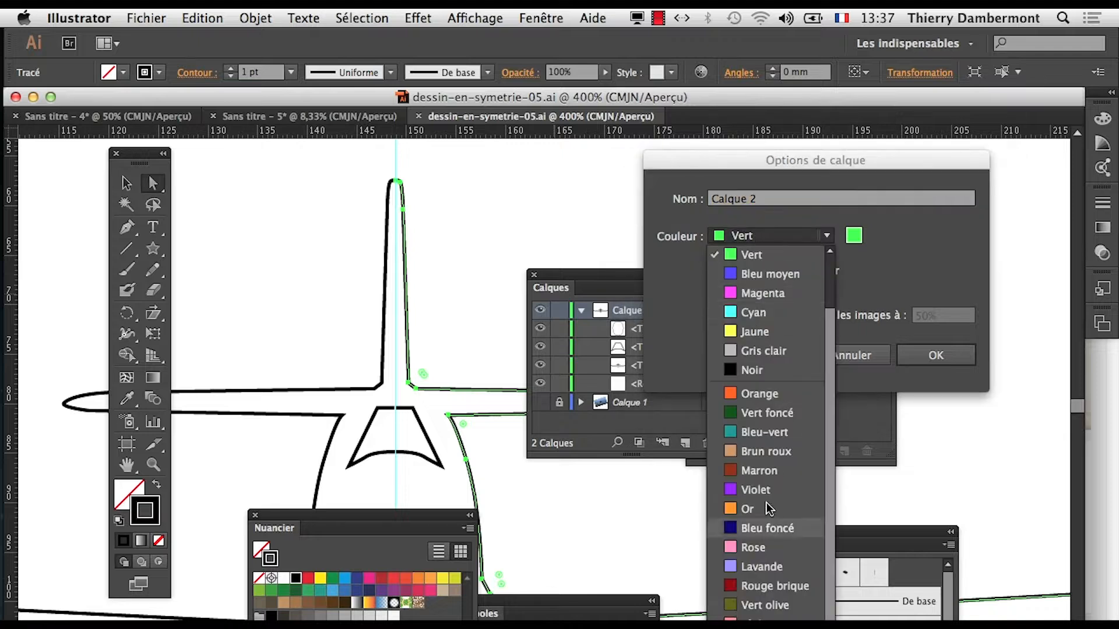
{"action": "left_click", "coordinate": [763, 586]}
{"action": "left_click", "coordinate": [862, 354]}
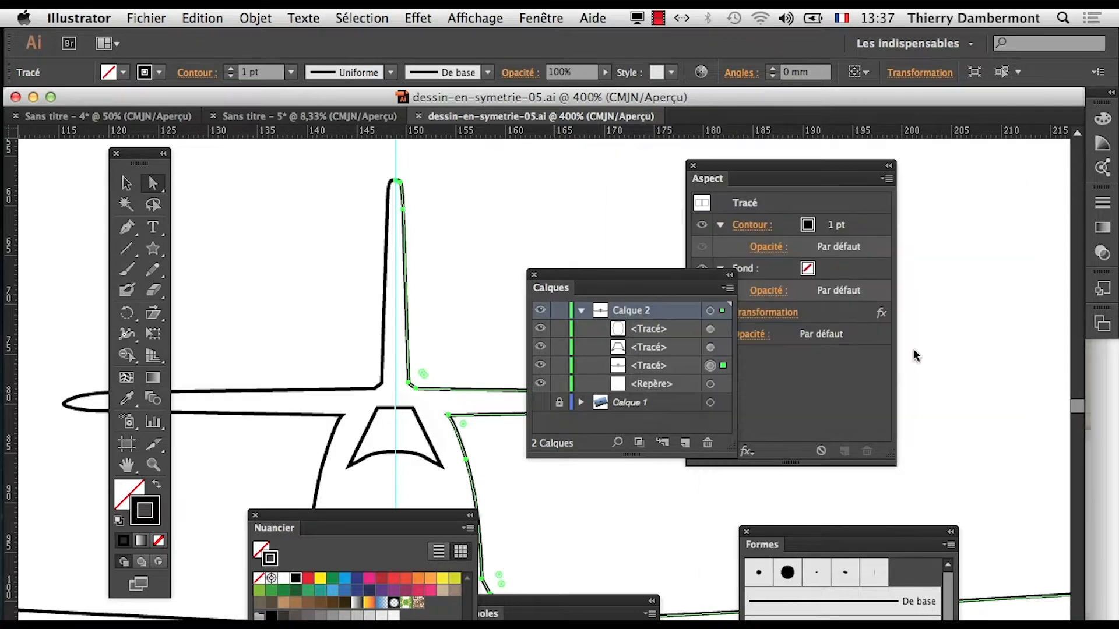
Set the colour of layer Calque 2 to Magenta and move the Nuancier panel away from the tail fin.
{"action": "double_click", "coordinate": [661, 310]}
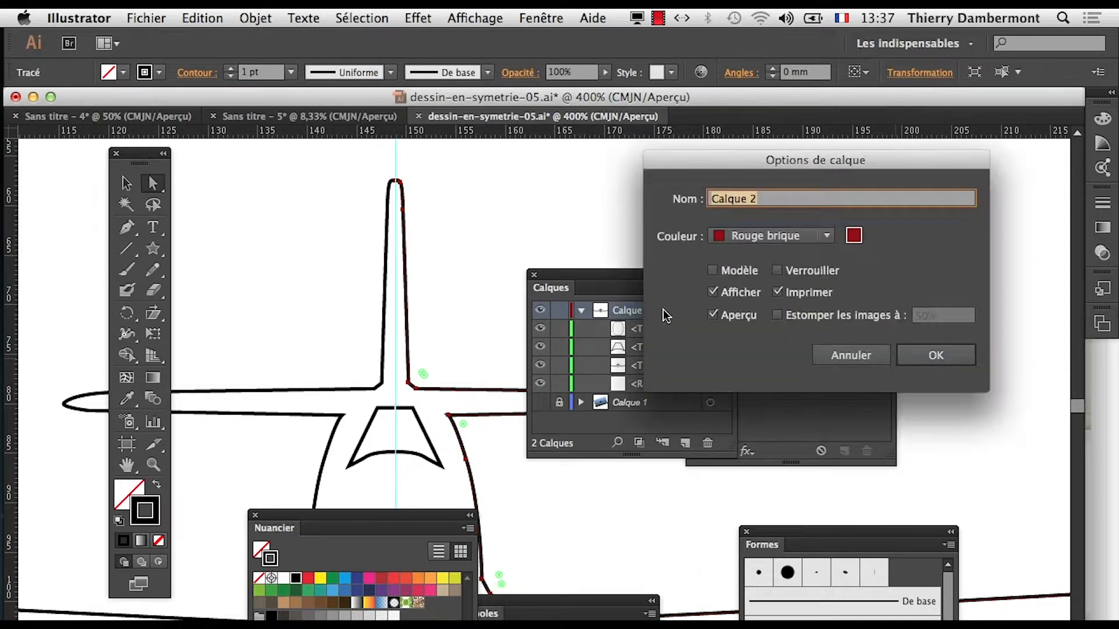
{"action": "left_click", "coordinate": [778, 235]}
{"action": "left_click", "coordinate": [762, 272]}
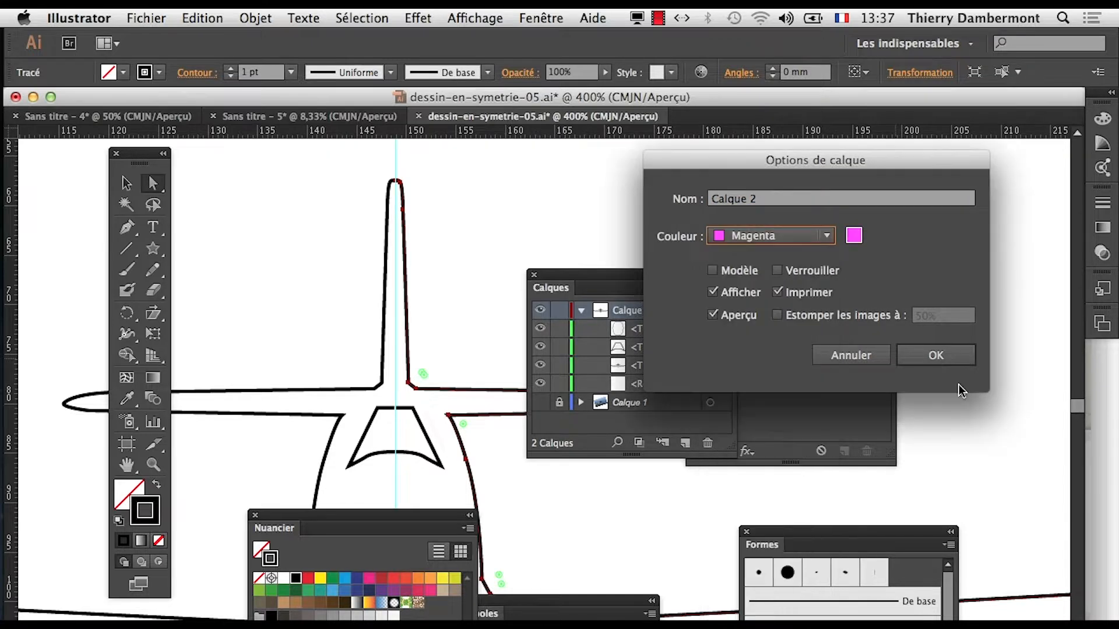
{"action": "left_click", "coordinate": [935, 356]}
{"action": "scroll", "coordinate": [437, 252], "scroll_direction": "up", "scroll_amount": 2}
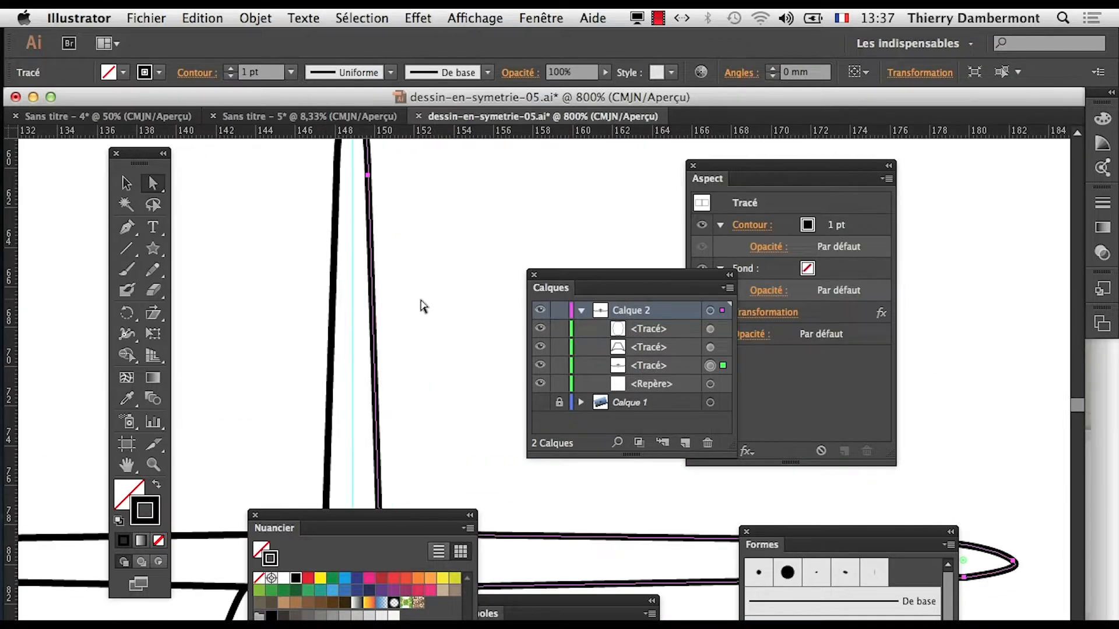
{"action": "left_click_drag", "start_coordinate": [402, 517], "coordinate": [569, 534]}
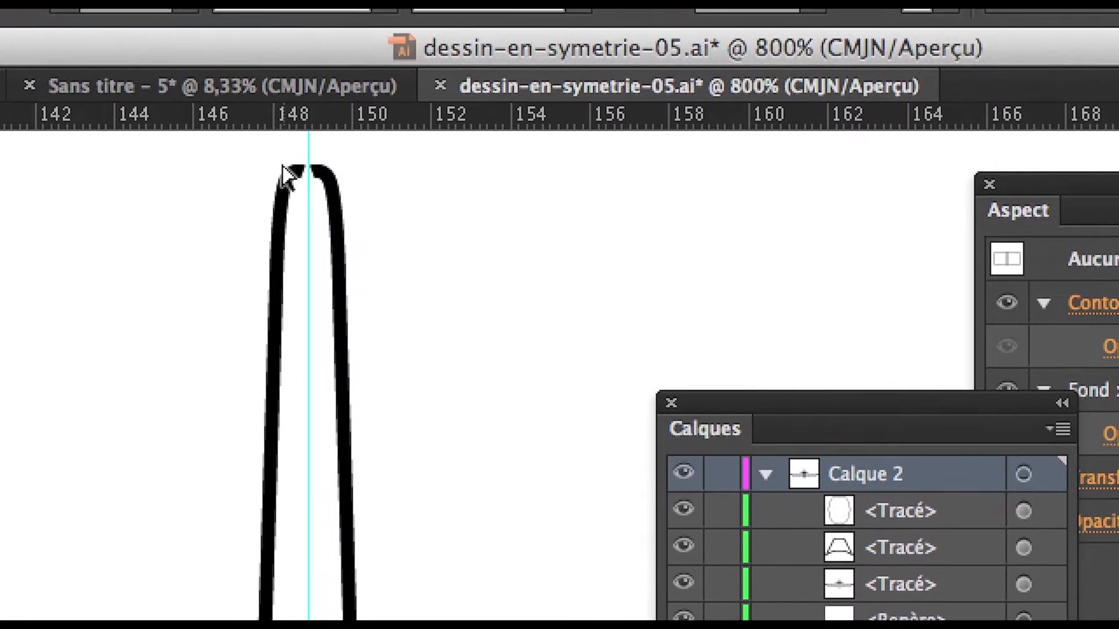
Try to shift the anchor points at the top of the tail fin sideways, starting from an area selection across the guide.
{"action": "left_click_drag", "start_coordinate": [285, 143], "coordinate": [382, 341]}
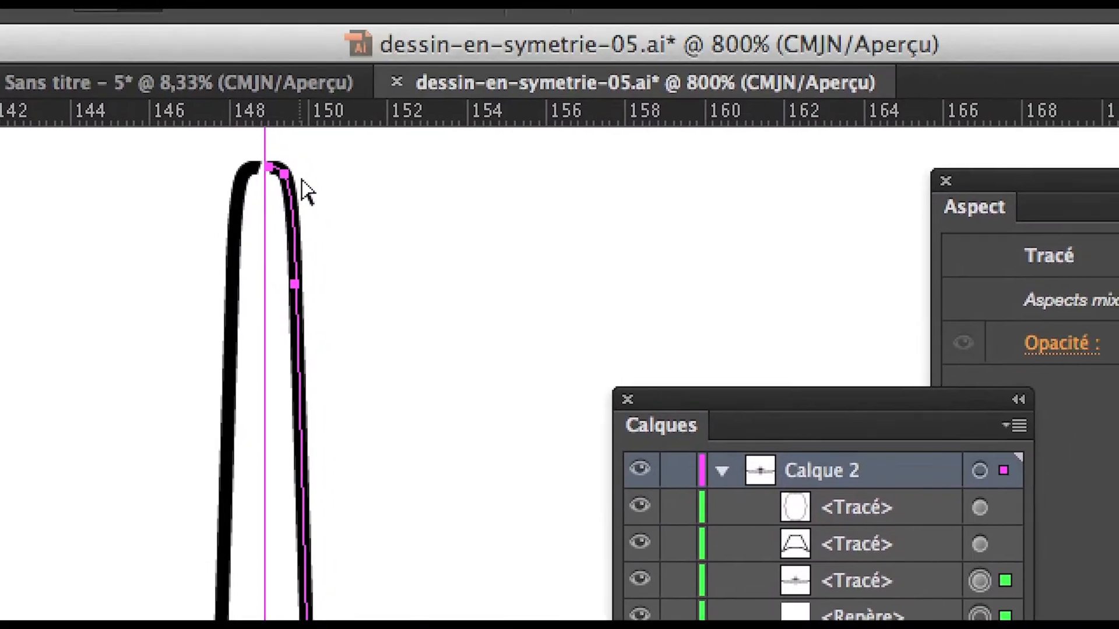
{"action": "left_click", "coordinate": [279, 156]}
{"action": "left_click_drag", "start_coordinate": [286, 173], "coordinate": [386, 325]}
{"action": "left_click_drag", "start_coordinate": [300, 223], "coordinate": [267, 205]}
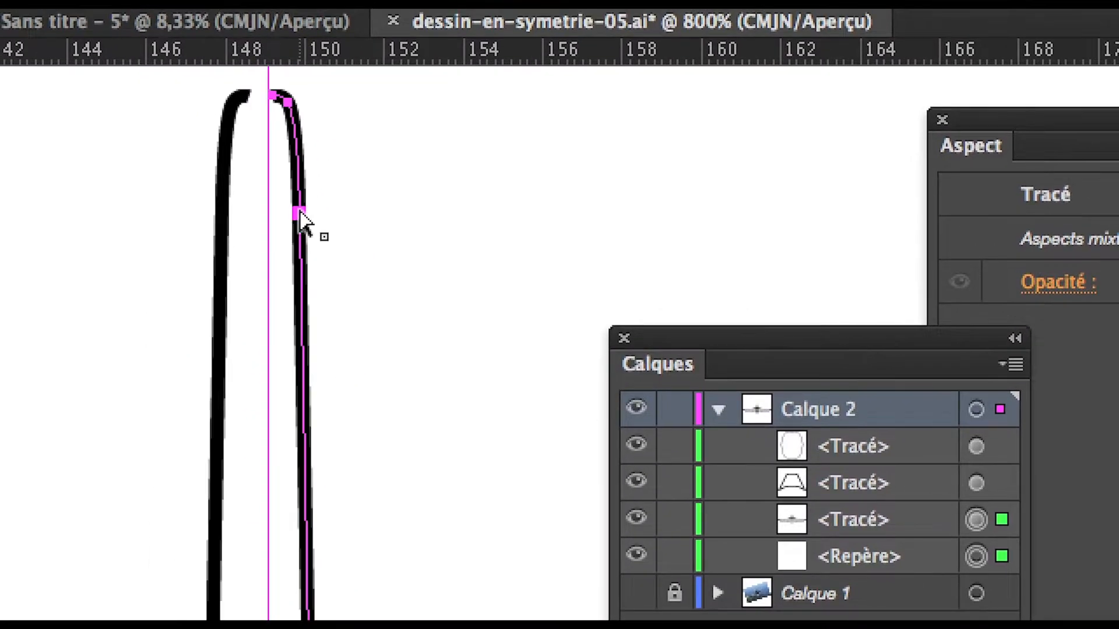
{"action": "key", "text": "super+z"}
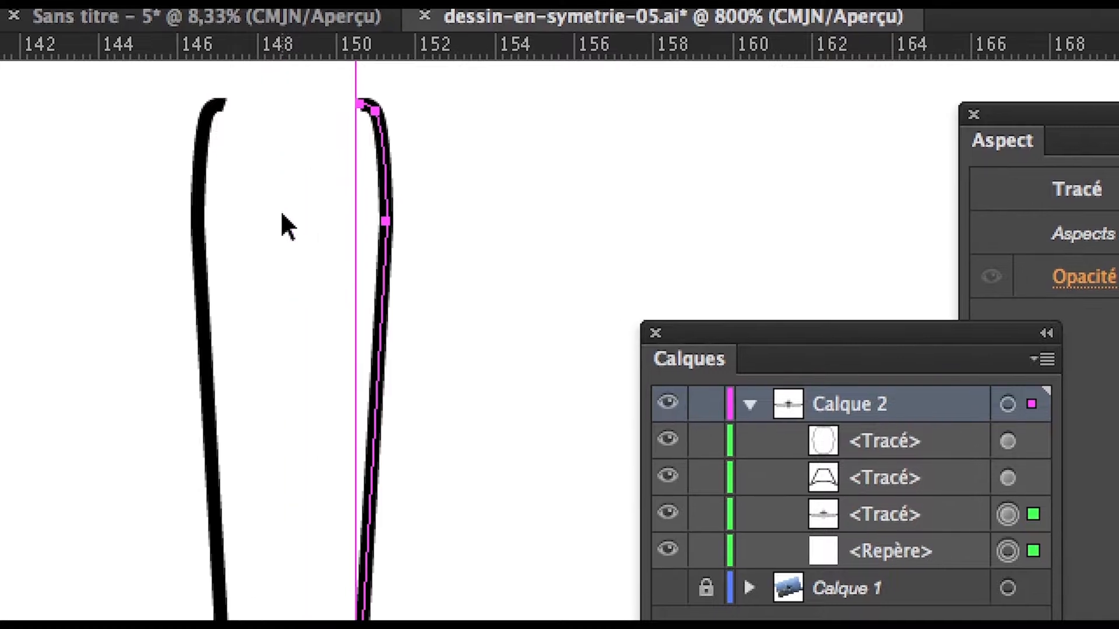
{"action": "key", "text": "super+z"}
Lock the vertical symmetry guide <Repère> inside layer Calque 2.
{"action": "left_click", "coordinate": [311, 223]}
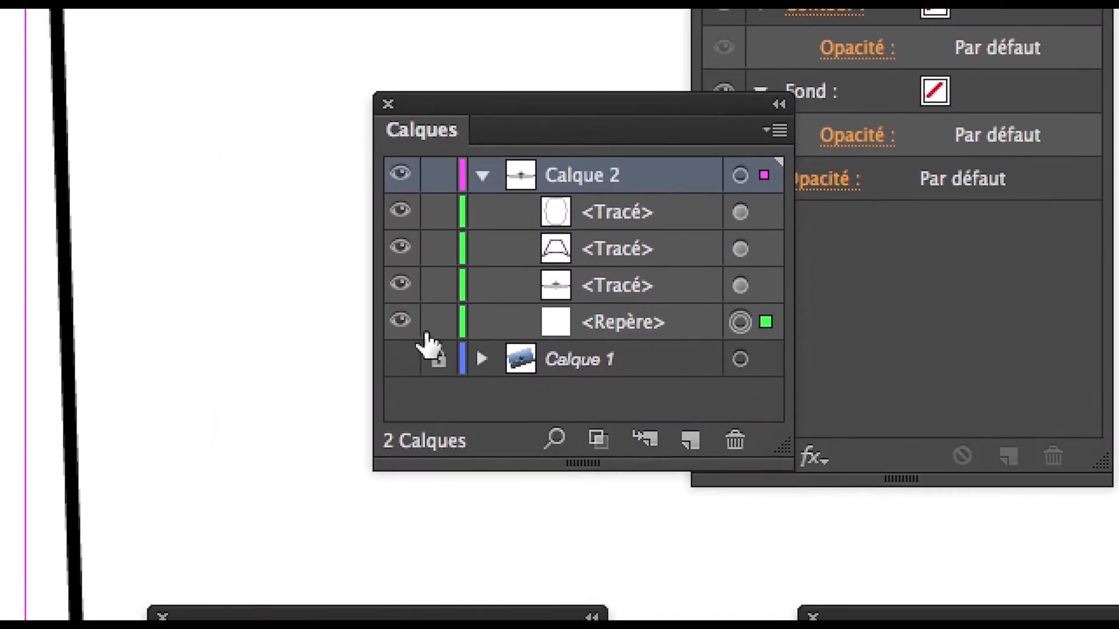
{"action": "left_click", "coordinate": [699, 549]}
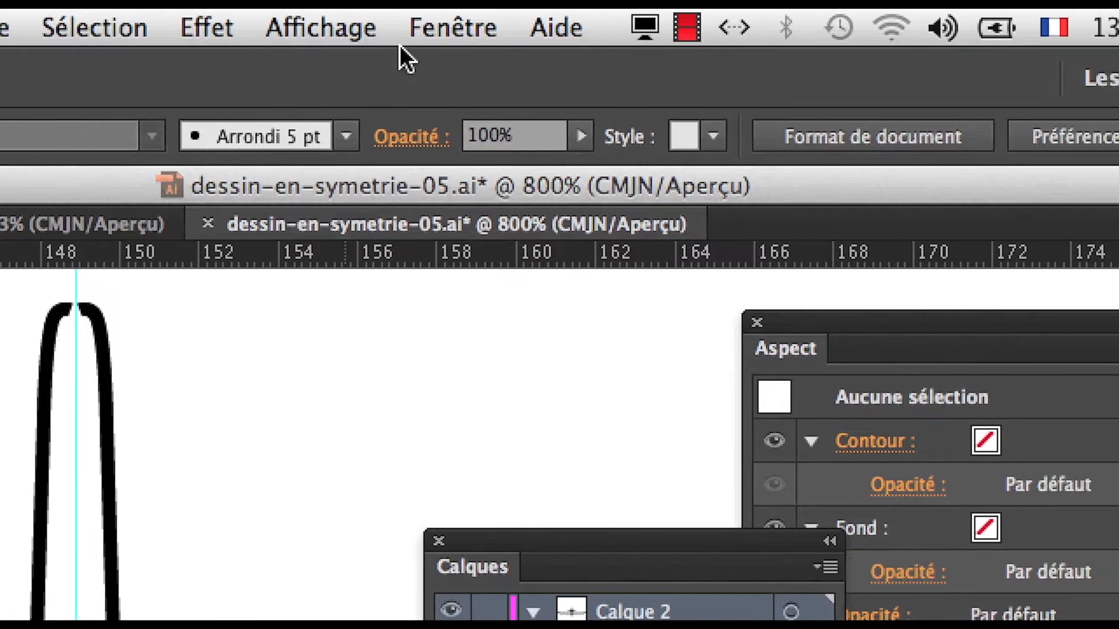
{"action": "left_click", "coordinate": [375, 21]}
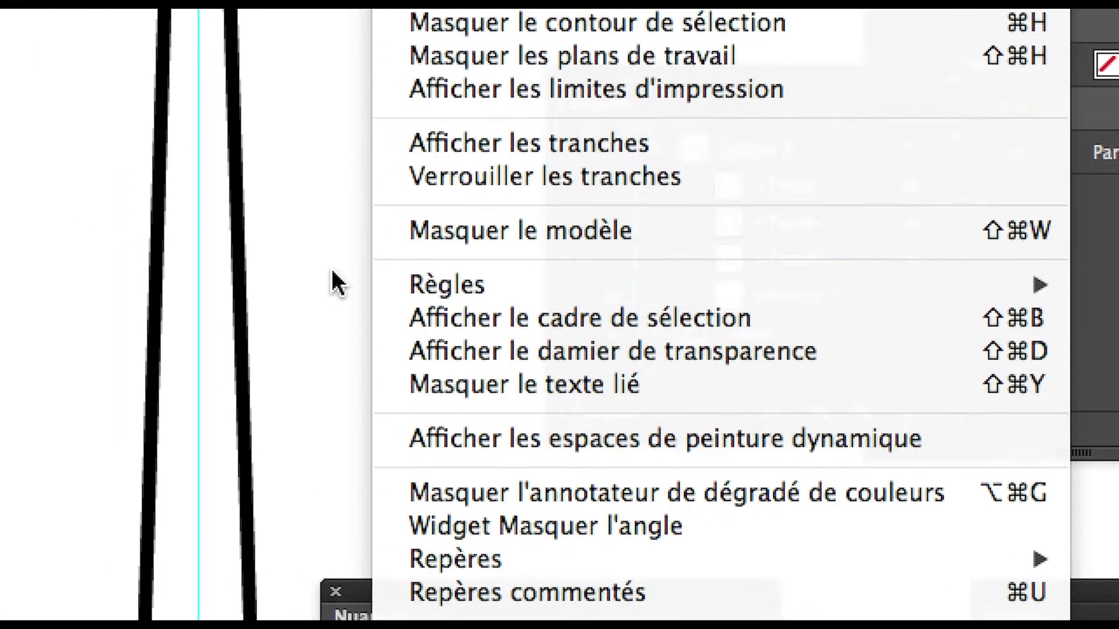
{"action": "left_click", "coordinate": [219, 320]}
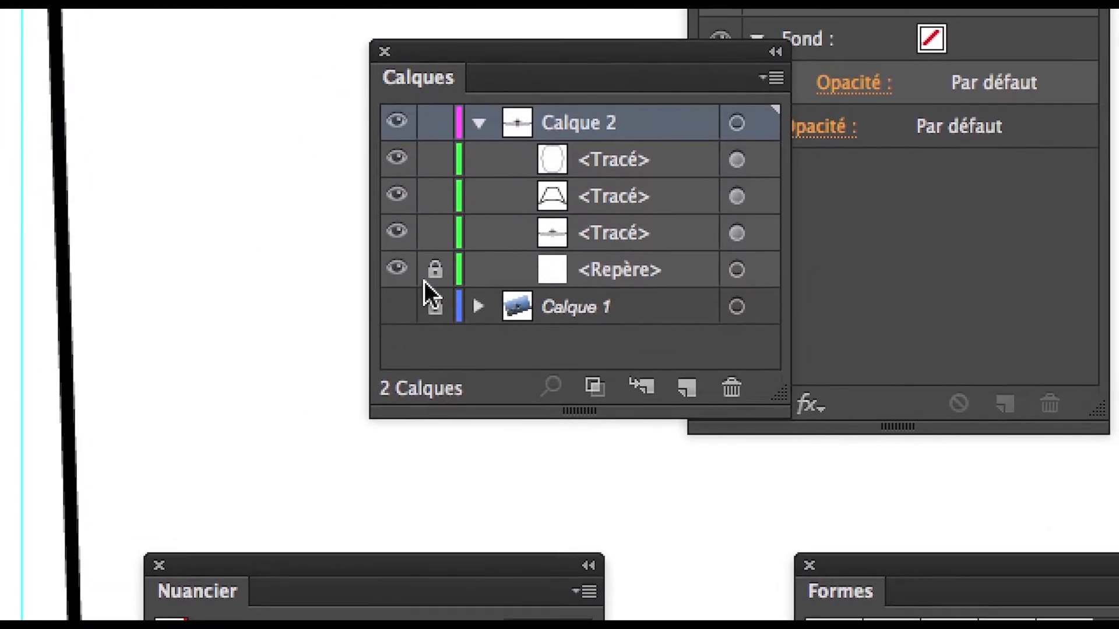
{"action": "left_click", "coordinate": [448, 252]}
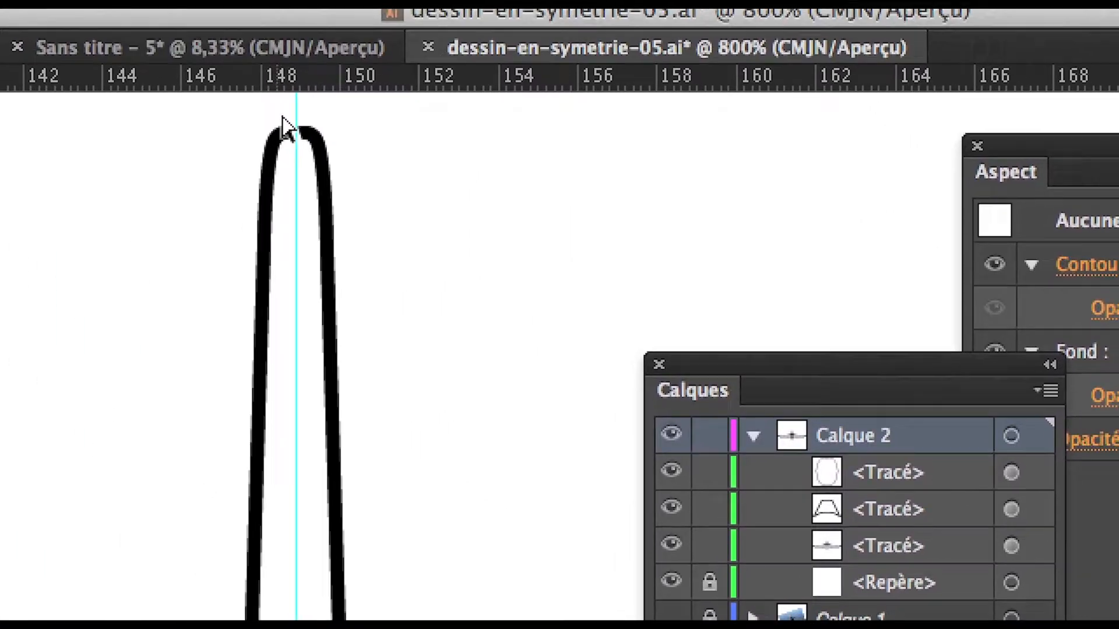
Select the anchor points at the top of the tail fin and shift them slightly toward the centre guide.
{"action": "left_click_drag", "start_coordinate": [277, 117], "coordinate": [384, 286]}
{"action": "left_click", "coordinate": [270, 107]}
{"action": "left_click_drag", "start_coordinate": [279, 122], "coordinate": [360, 217]}
{"action": "mouse_move", "coordinate": [297, 165]}
{"action": "left_mouse_down"}
{"action": "mouse_move", "coordinate": [350, 165]}
{"action": "mouse_move", "coordinate": [294, 166]}
{"action": "left_mouse_up"}
{"action": "left_click", "coordinate": [310, 180]}
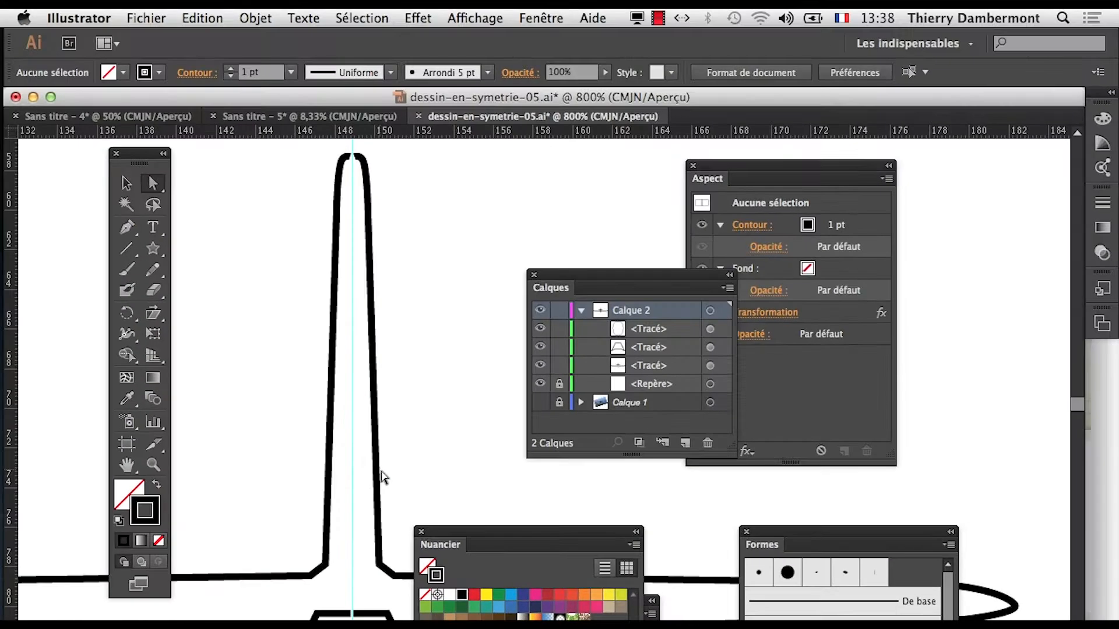
Make the template layer Calque 1 visible so the aircraft photo shows behind the outline.
{"action": "left_click", "coordinate": [457, 408], "text": "alt+super"}
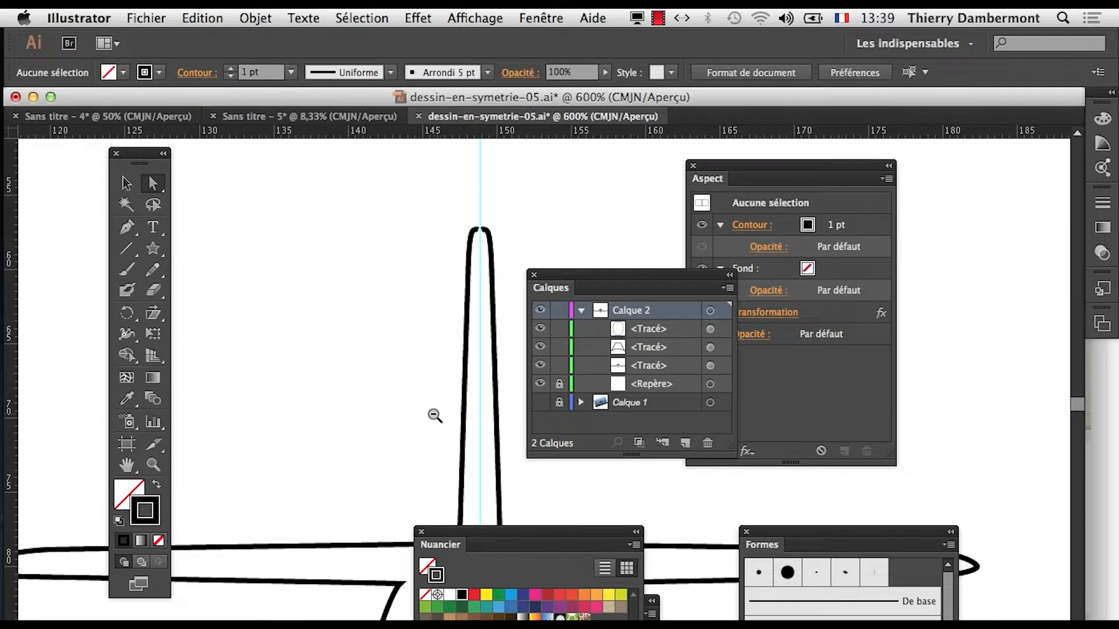
{"action": "left_click", "coordinate": [435, 417], "text": "alt+super"}
{"action": "left_click", "coordinate": [475, 455], "text": "alt+super"}
{"action": "left_click_drag", "start_coordinate": [432, 449], "coordinate": [297, 323]}
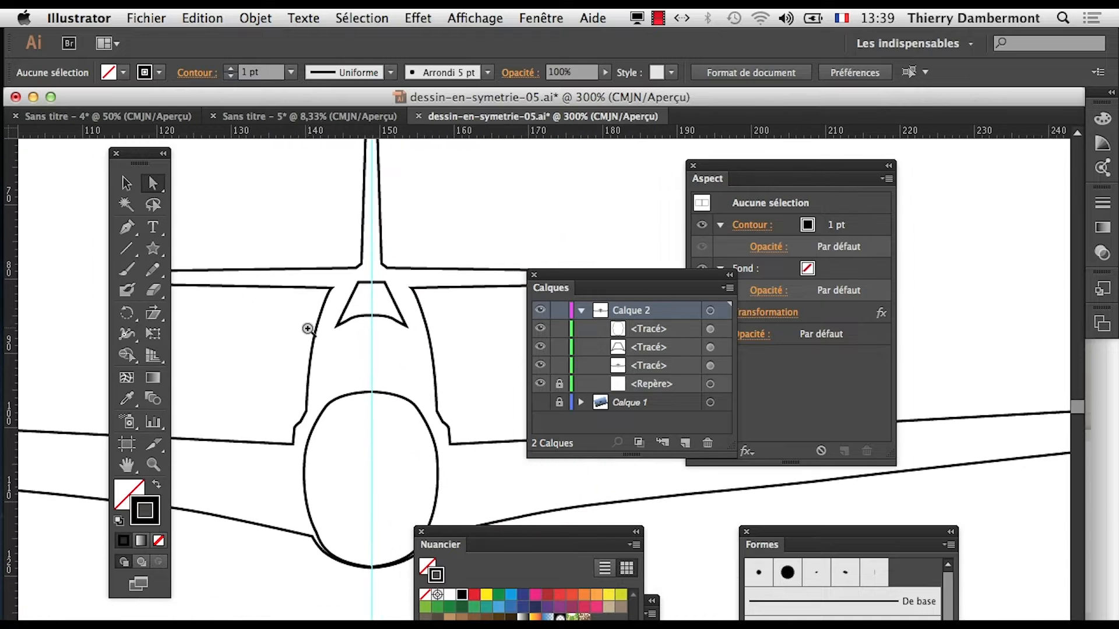
{"action": "left_click", "coordinate": [541, 402]}
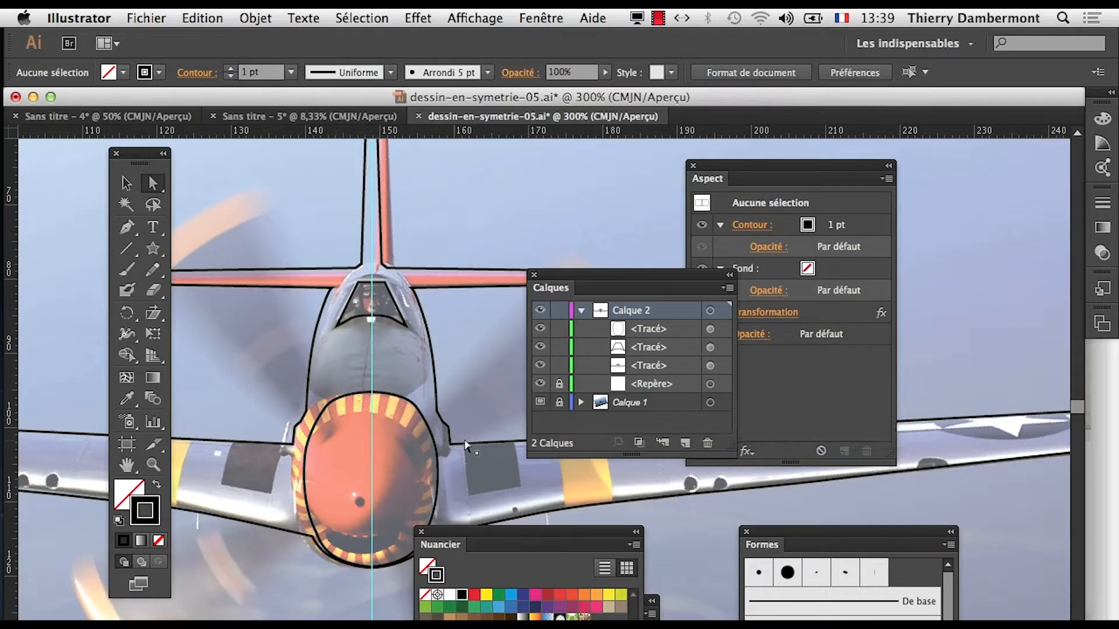
Move the Calques and Aspect panels clear of the aircraft's wing.
{"action": "left_click_drag", "start_coordinate": [466, 446], "coordinate": [303, 425]}
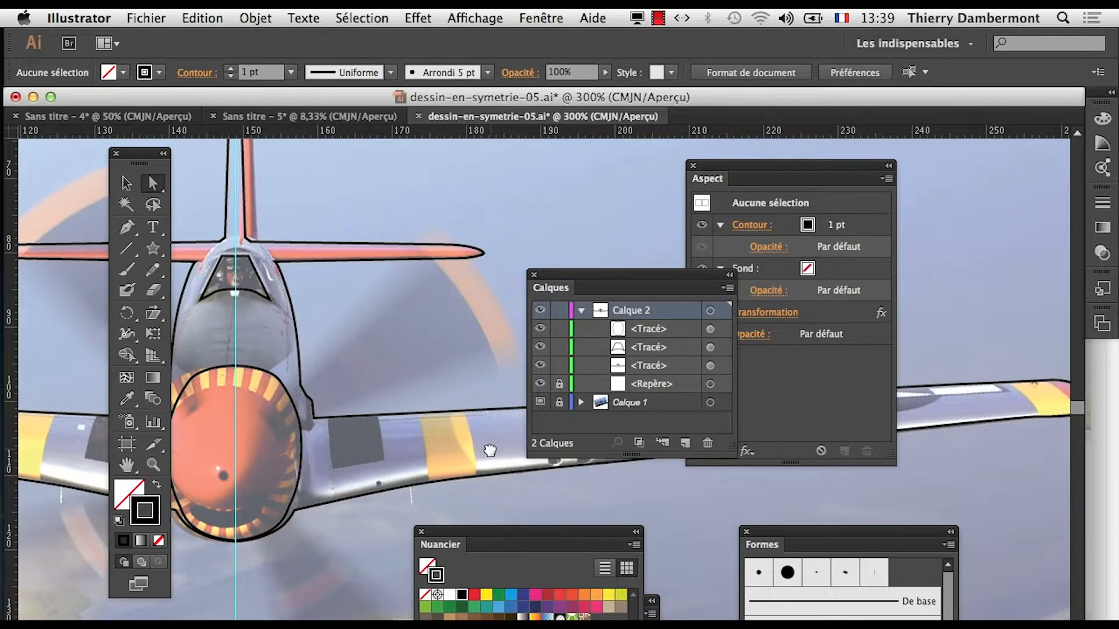
{"action": "left_click_drag", "start_coordinate": [489, 450], "coordinate": [314, 443]}
{"action": "left_click_drag", "start_coordinate": [388, 450], "coordinate": [492, 420]}
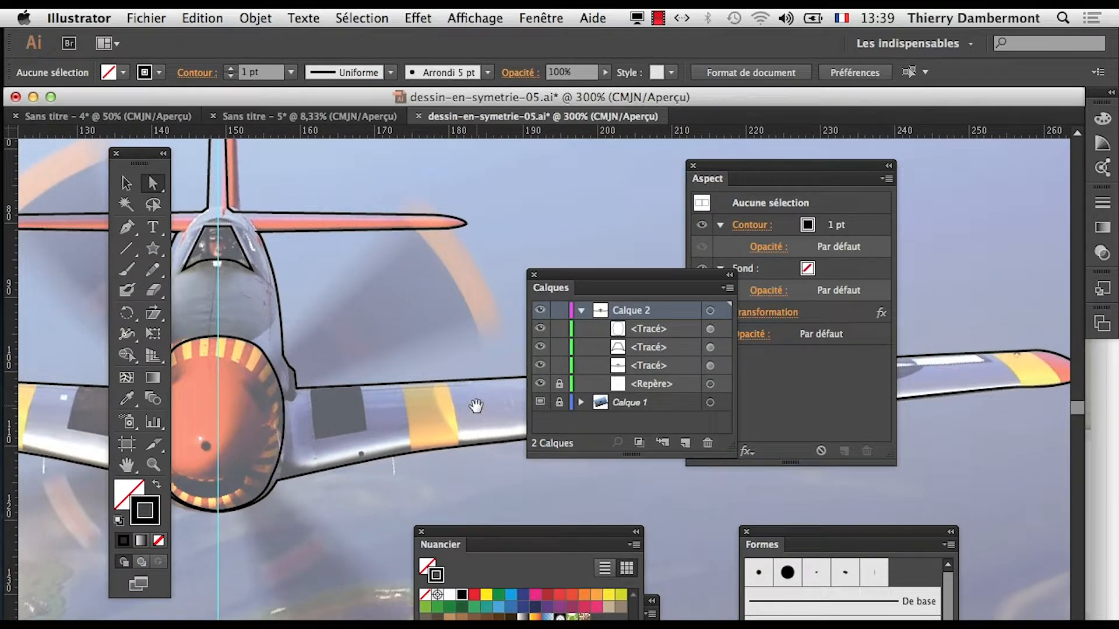
{"action": "left_click_drag", "start_coordinate": [556, 292], "coordinate": [225, 577]}
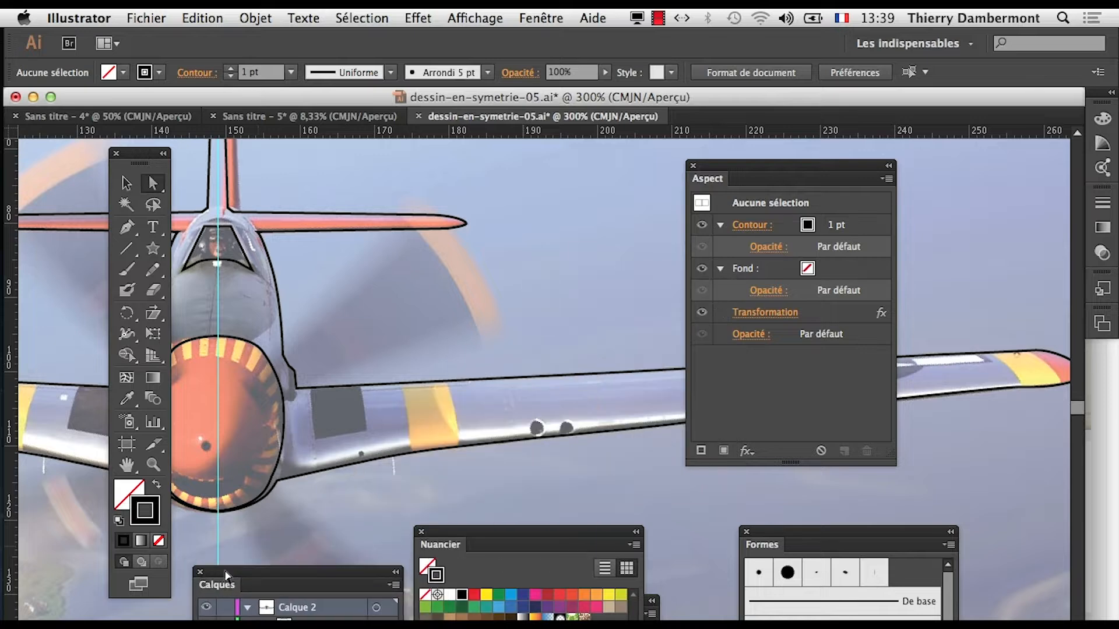
{"action": "left_click_drag", "start_coordinate": [756, 167], "coordinate": [919, 177]}
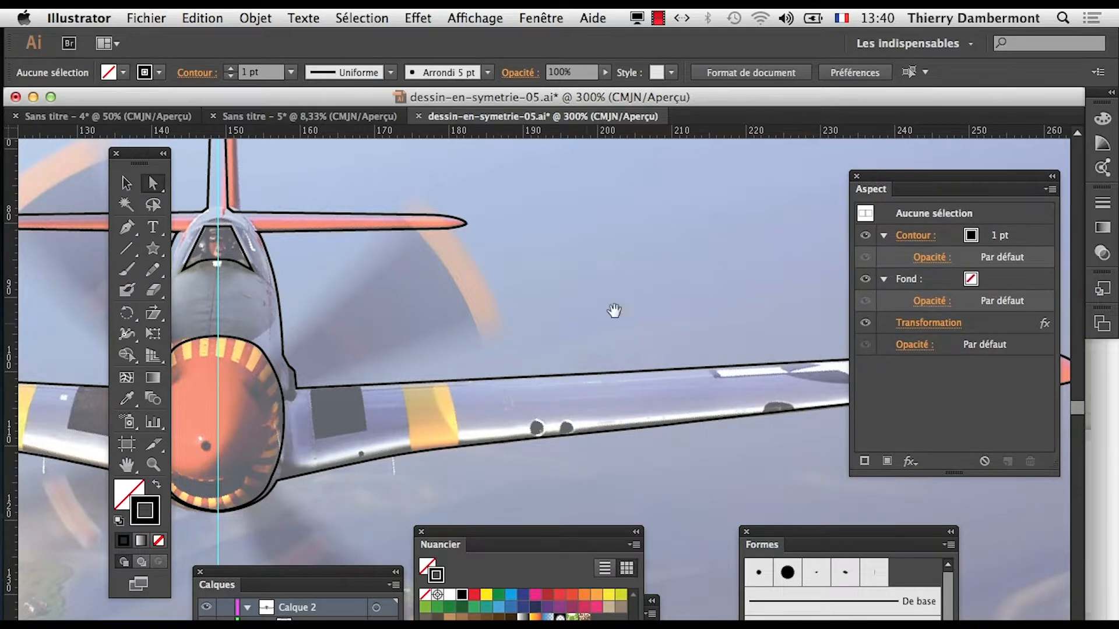
{"action": "left_click_drag", "start_coordinate": [557, 314], "coordinate": [588, 209]}
Bring the Calques panel back into view below the wing and lock the three <Tracé> paths in Calque 2.
{"action": "left_click_drag", "start_coordinate": [337, 578], "coordinate": [653, 375]}
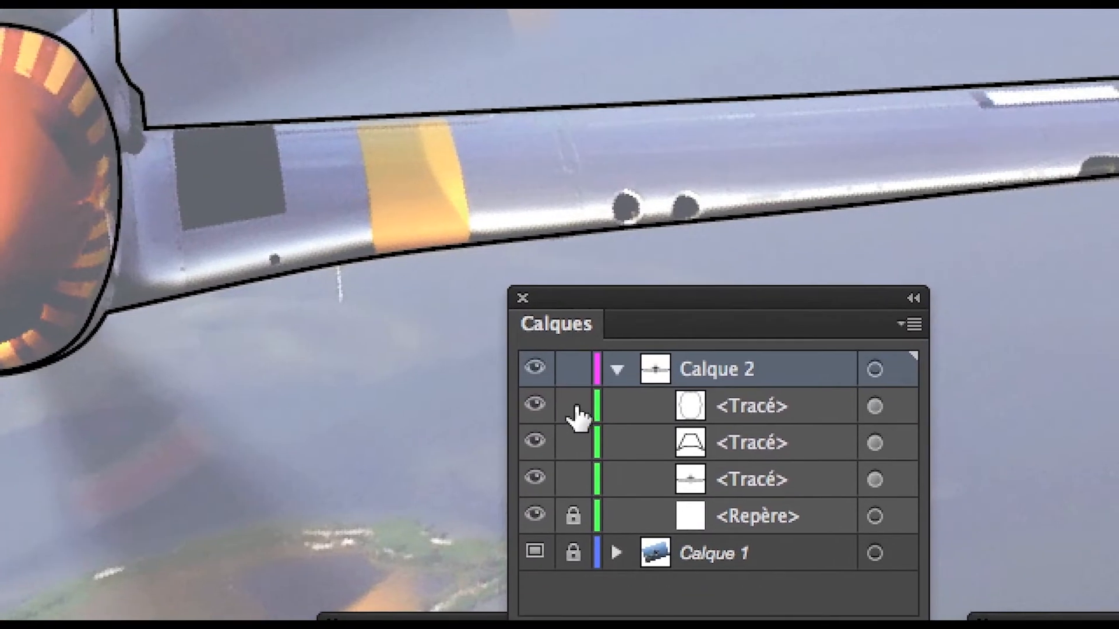
{"action": "left_click_drag", "start_coordinate": [579, 417], "coordinate": [581, 500]}
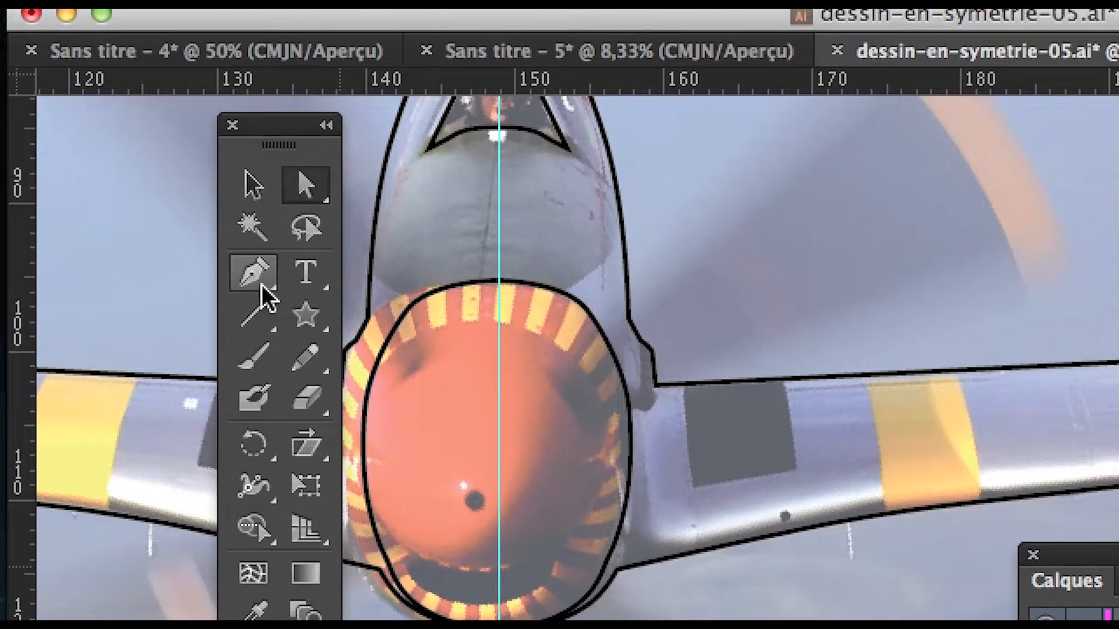
Draw a pen path from above the wing along the yellow band's inner edge and adjust its curve to follow the band.
{"action": "left_click", "coordinate": [262, 287]}
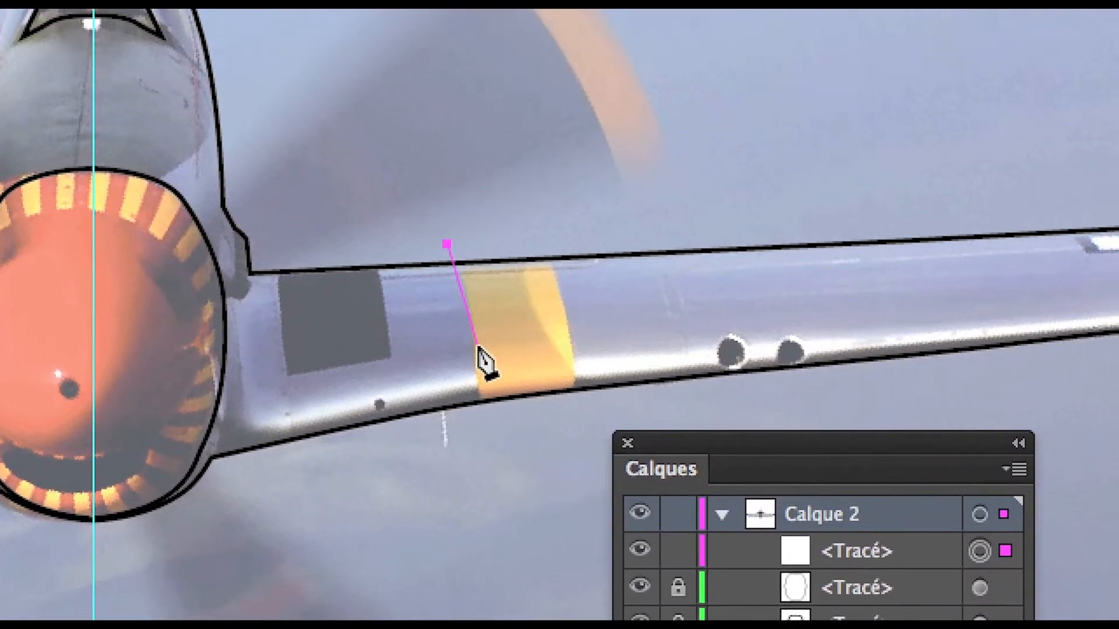
{"action": "left_click", "coordinate": [477, 347]}
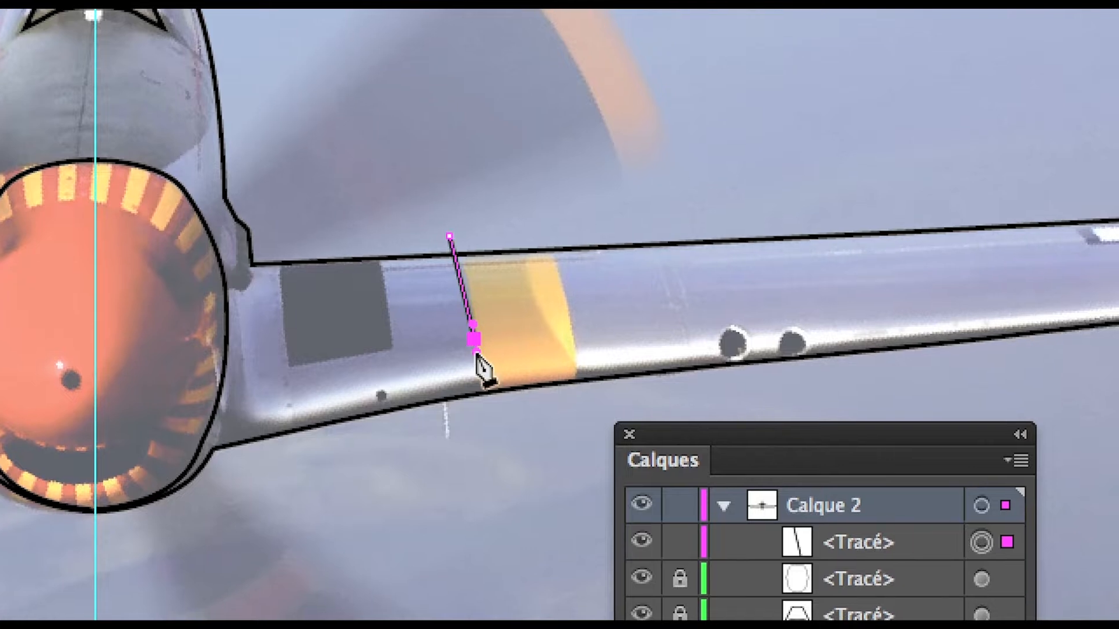
{"action": "mouse_move", "coordinate": [473, 324]}
{"action": "left_mouse_down"}
{"action": "mouse_move", "coordinate": [472, 280]}
{"action": "mouse_move", "coordinate": [476, 318]}
{"action": "left_mouse_up"}
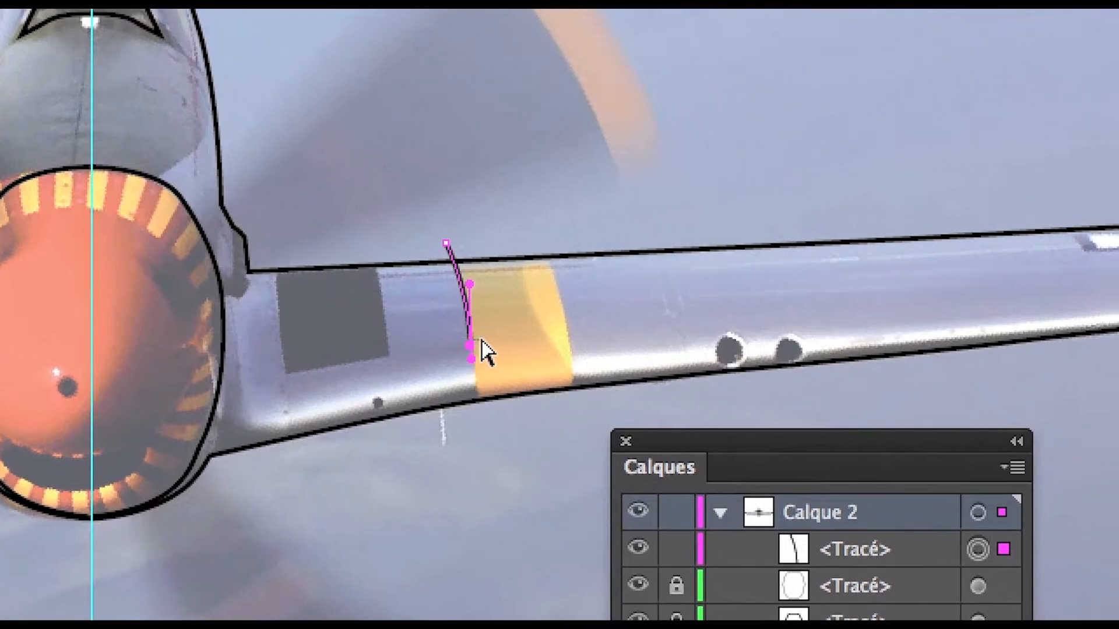
{"action": "left_click", "coordinate": [466, 350]}
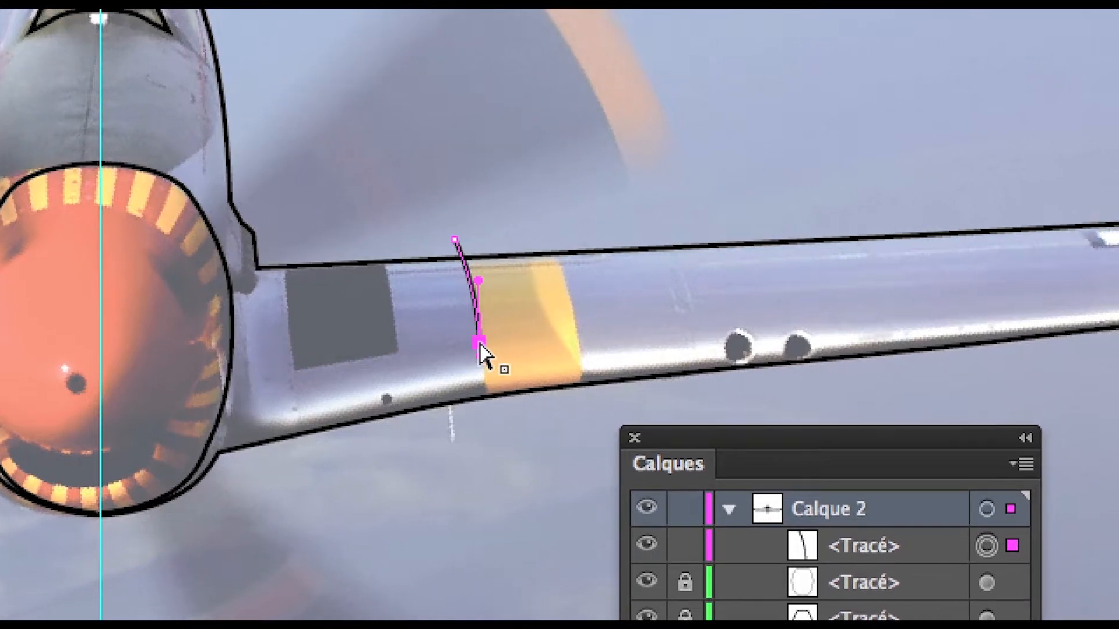
{"action": "left_click_drag", "start_coordinate": [479, 344], "coordinate": [475, 311]}
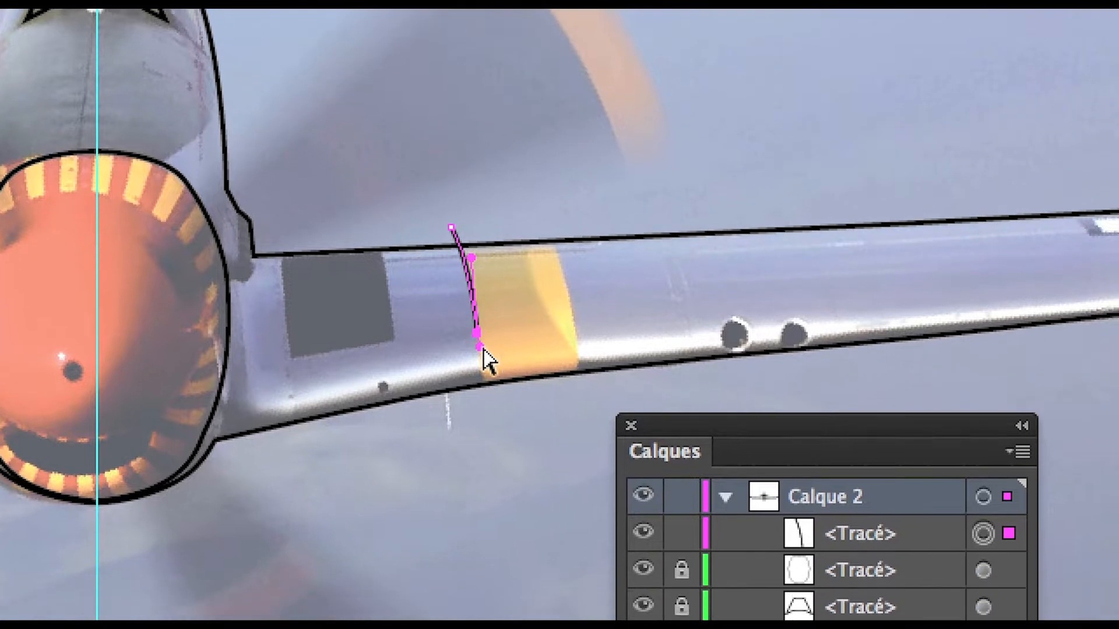
{"action": "key", "text": "p"}
{"action": "left_click", "coordinate": [481, 374]}
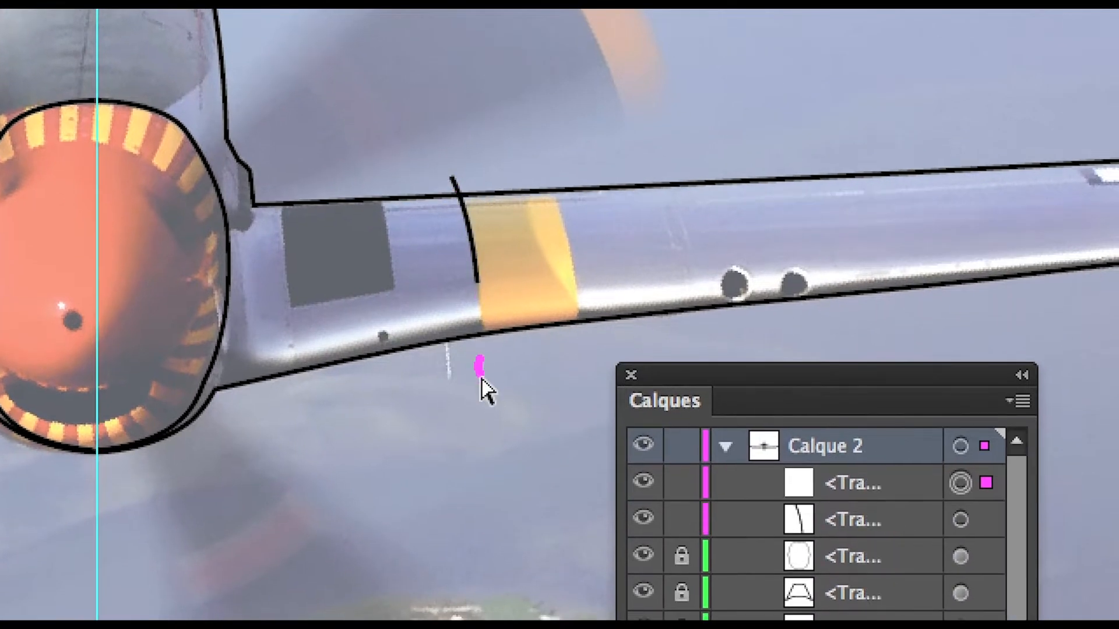
{"action": "key", "text": "ctrl+z"}
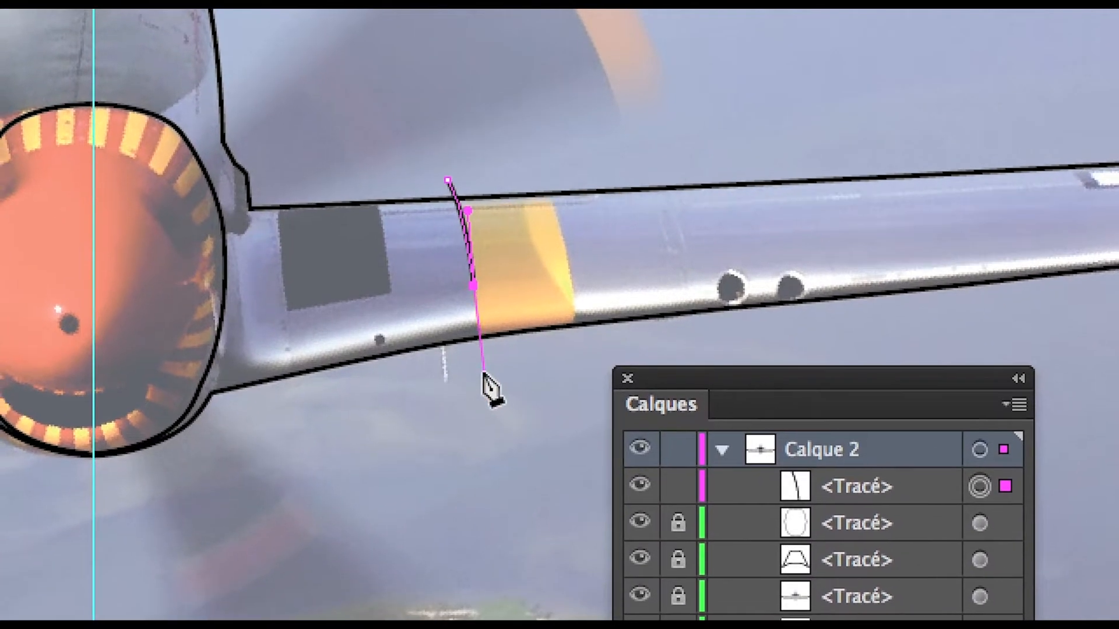
Extend the pen path down the rest of the yellow band's inner edge to a smooth corner just below the wing.
{"action": "key", "text": "super+plus"}
{"action": "key", "text": "super+plus"}
{"action": "key", "text": "super+plus"}
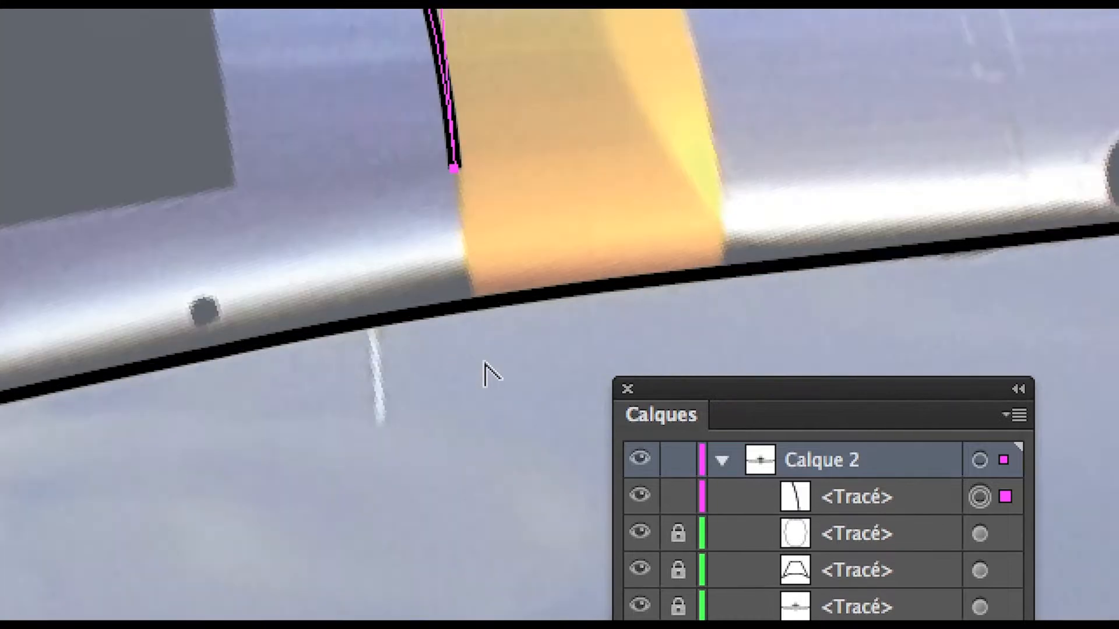
{"action": "left_click_drag", "start_coordinate": [449, 347], "coordinate": [383, 558]}
{"action": "left_click_drag", "start_coordinate": [447, 430], "coordinate": [368, 454]}
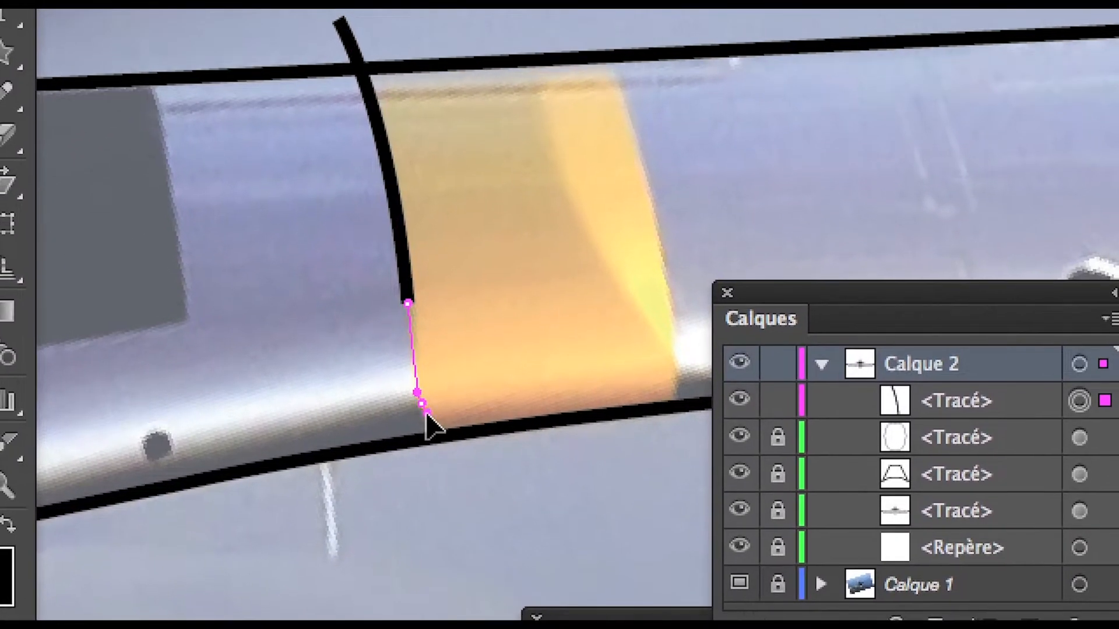
{"action": "left_click", "coordinate": [426, 412]}
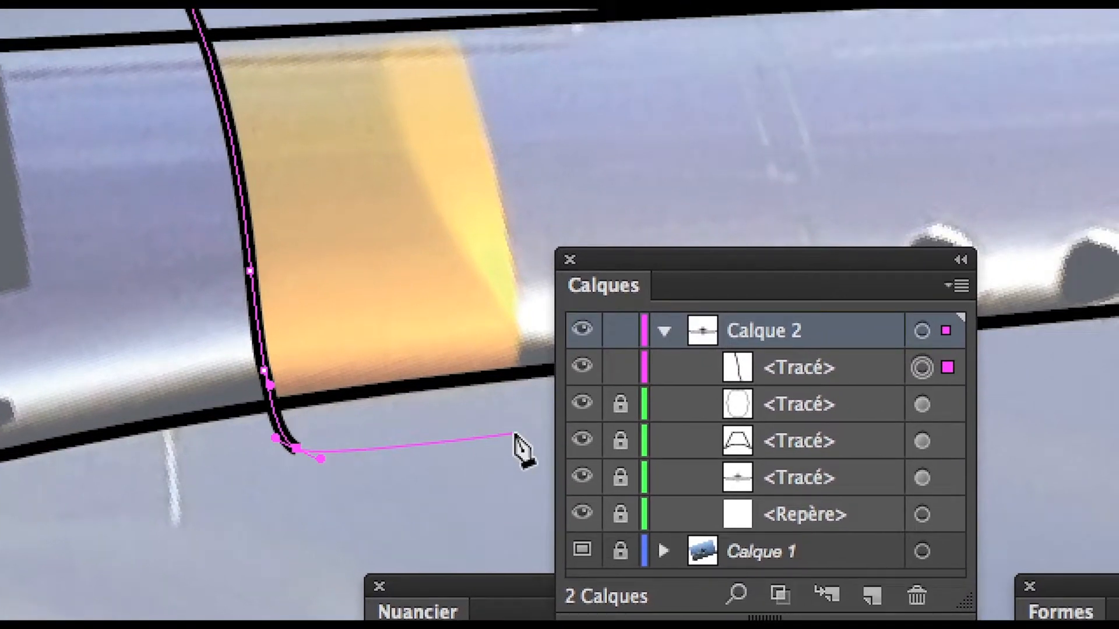
Continue the path beneath the band and up its curved outer edge, and close it at the starting anchor above the wing.
{"action": "left_click", "coordinate": [640, 418]}
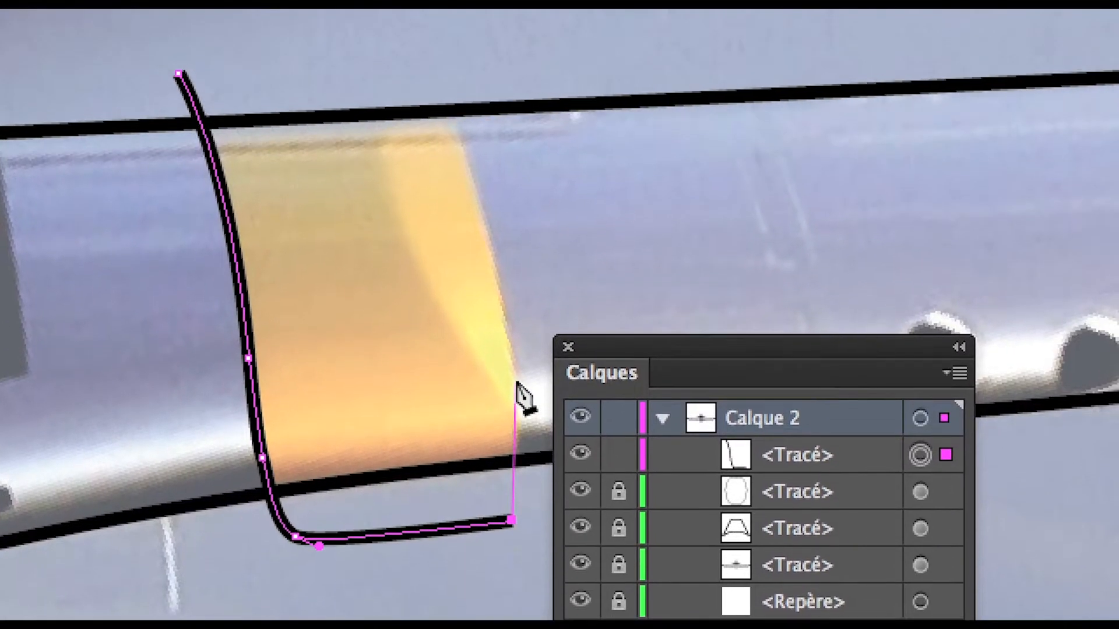
{"action": "left_click_drag", "start_coordinate": [515, 353], "coordinate": [515, 336]}
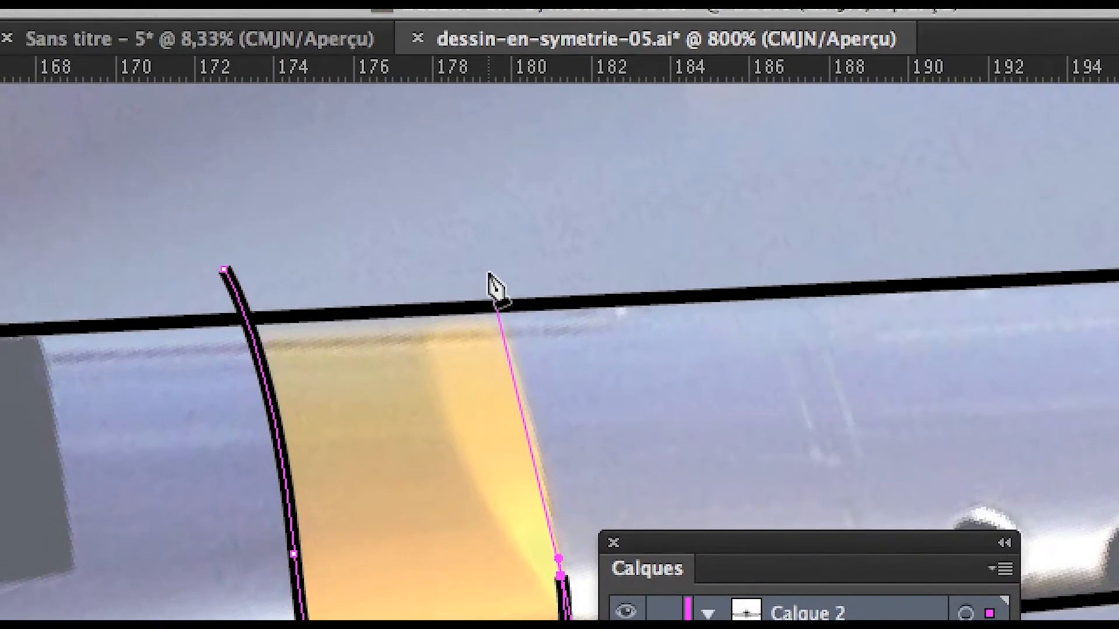
{"action": "left_click_drag", "start_coordinate": [490, 275], "coordinate": [515, 293]}
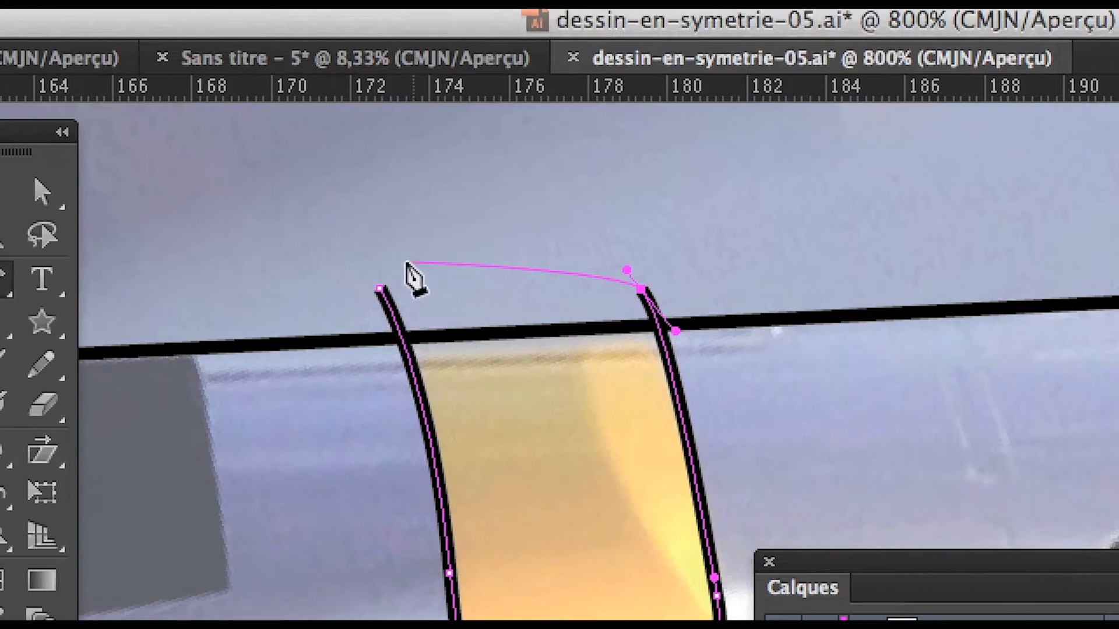
{"action": "left_click", "coordinate": [380, 288]}
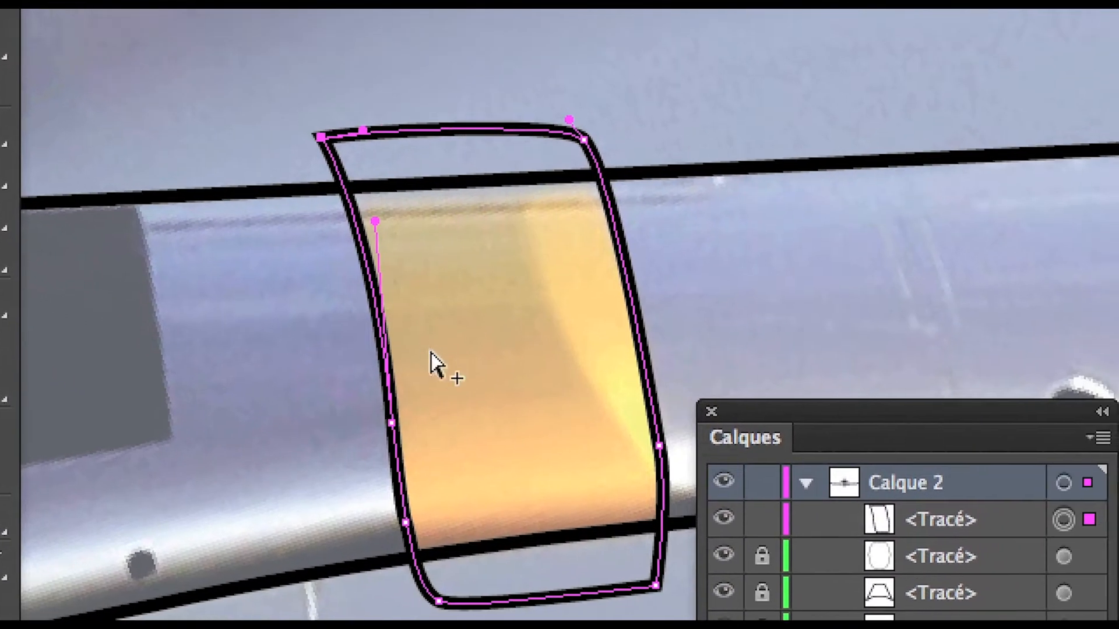
Deselect the closed band path and place the Calques panel below the wing opposite the traced band.
{"action": "left_click", "coordinate": [535, 465], "text": "alt+super"}
{"action": "left_click", "coordinate": [535, 466], "text": "alt+super"}
{"action": "left_click", "coordinate": [433, 354], "text": "alt+super"}
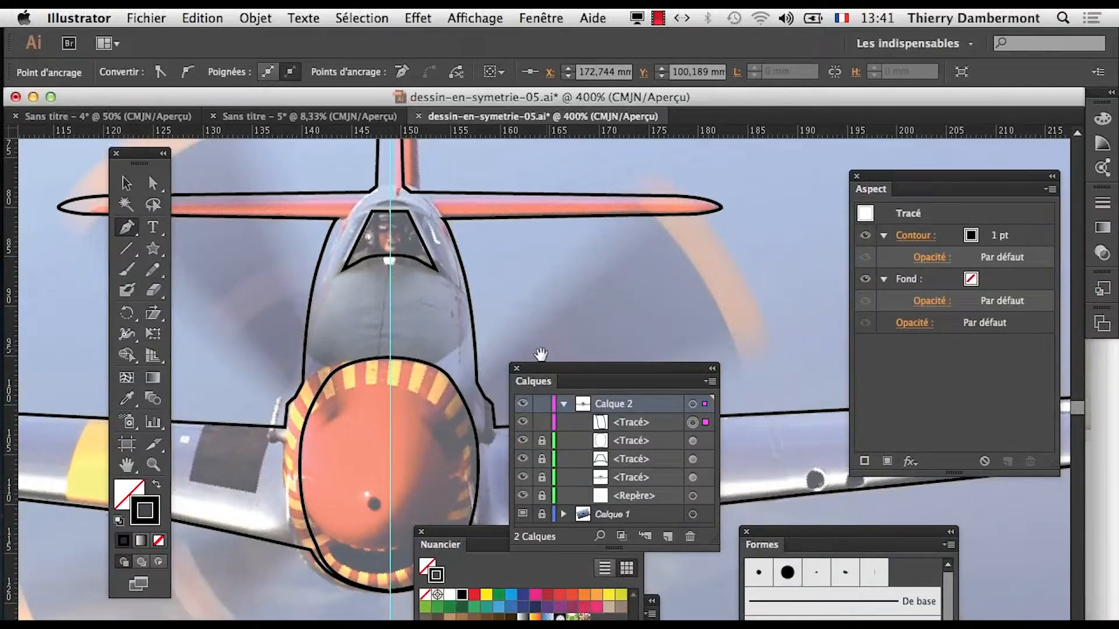
{"action": "left_click_drag", "start_coordinate": [540, 354], "coordinate": [474, 148]}
{"action": "left_click", "coordinate": [575, 348], "text": "super"}
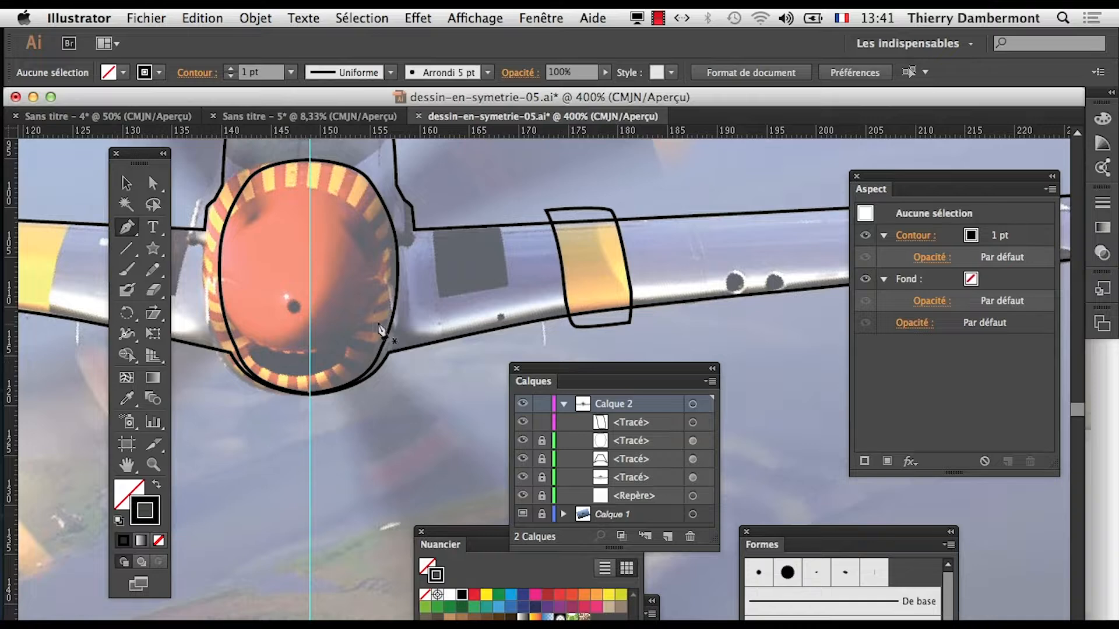
{"action": "left_click", "coordinate": [542, 320], "text": "alt+super"}
{"action": "left_click", "coordinate": [511, 314], "text": "alt+super"}
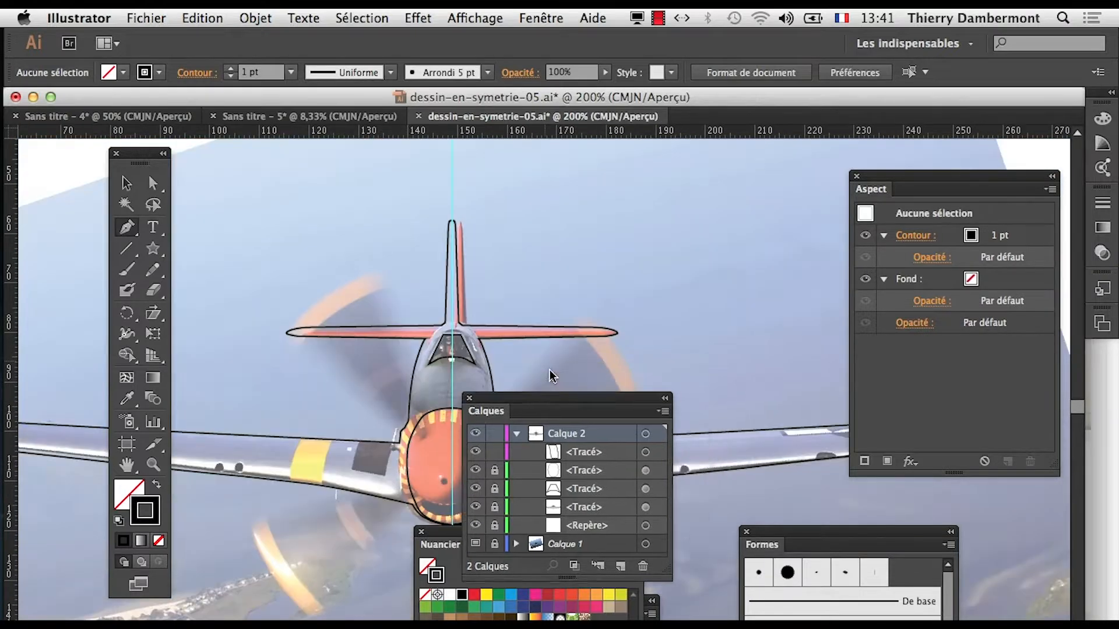
{"action": "left_click_drag", "start_coordinate": [520, 408], "coordinate": [307, 600]}
{"action": "left_click_drag", "start_coordinate": [657, 362], "coordinate": [700, 191]}
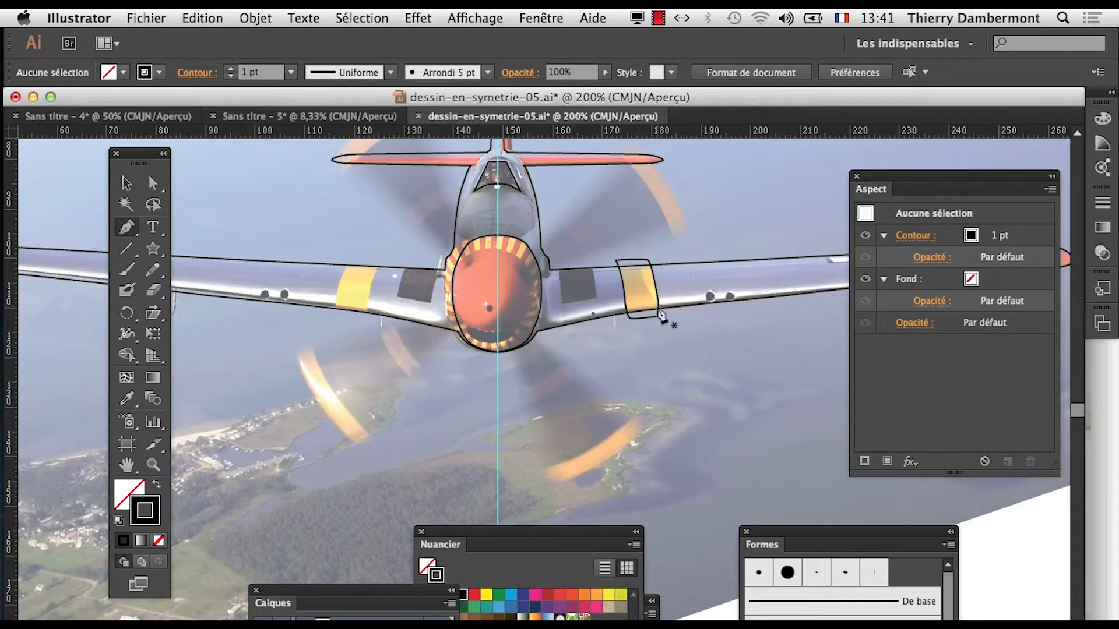
{"action": "left_click_drag", "start_coordinate": [368, 593], "coordinate": [352, 362]}
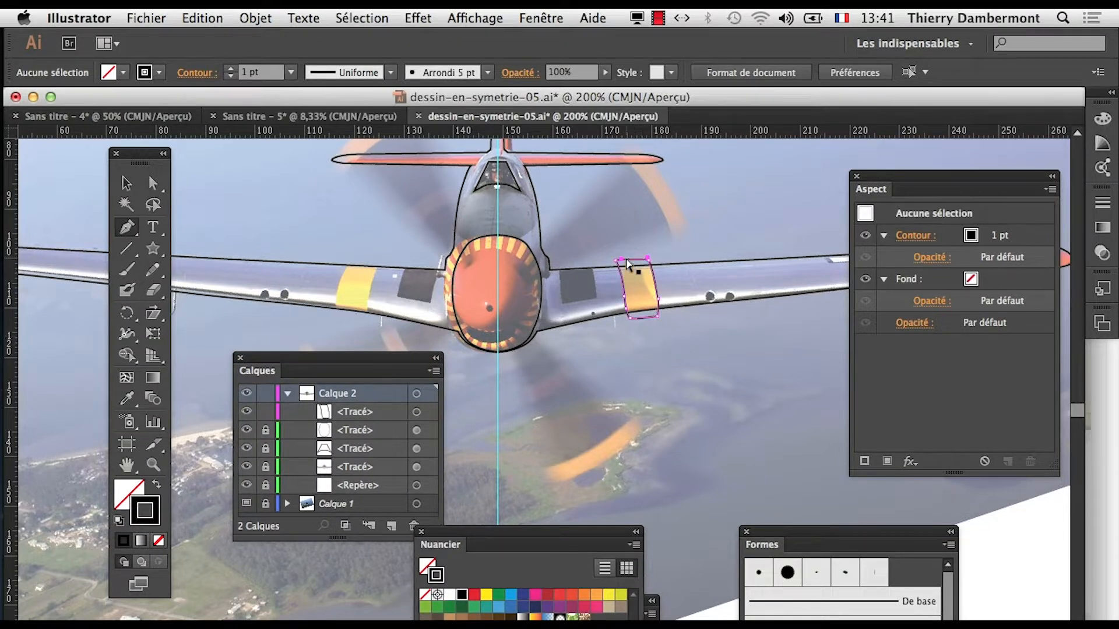
Select the band path and copy the appearance of the nose oval's <Tracé>, including its Transformation effect, onto it in Calque 2.
{"action": "left_click", "coordinate": [629, 267], "text": "super"}
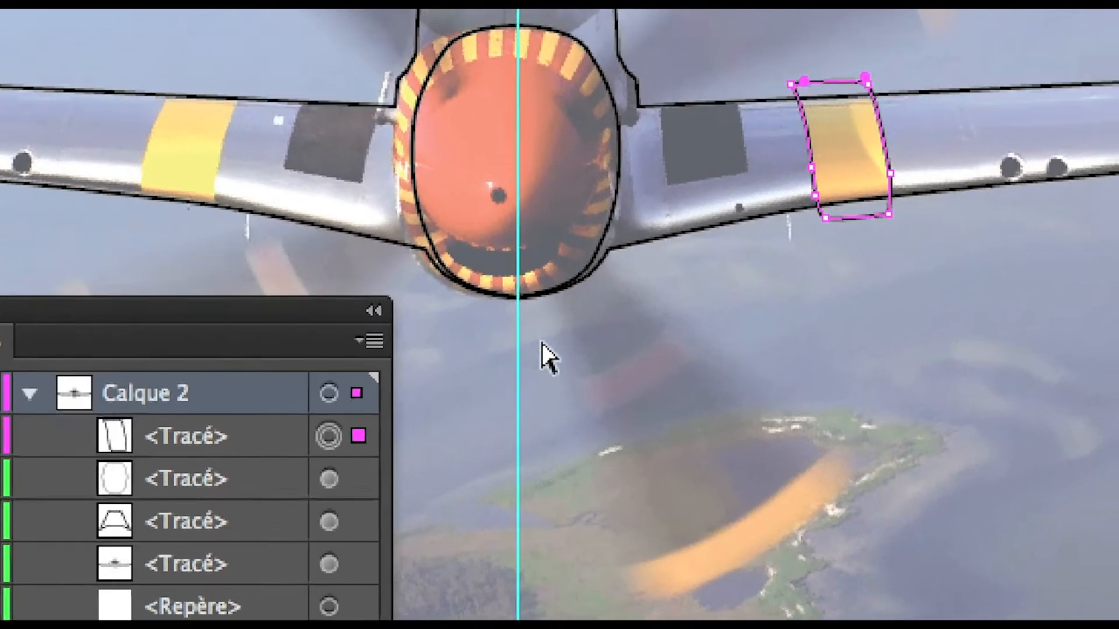
{"action": "key", "text": "p"}
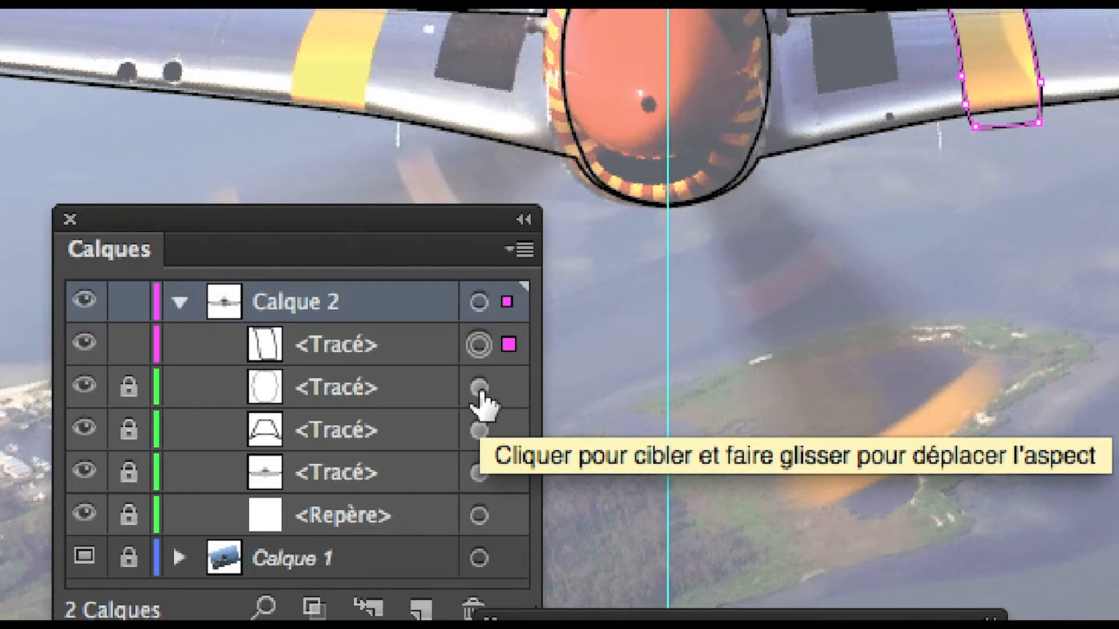
{"action": "left_click_drag", "start_coordinate": [481, 392], "coordinate": [481, 355]}
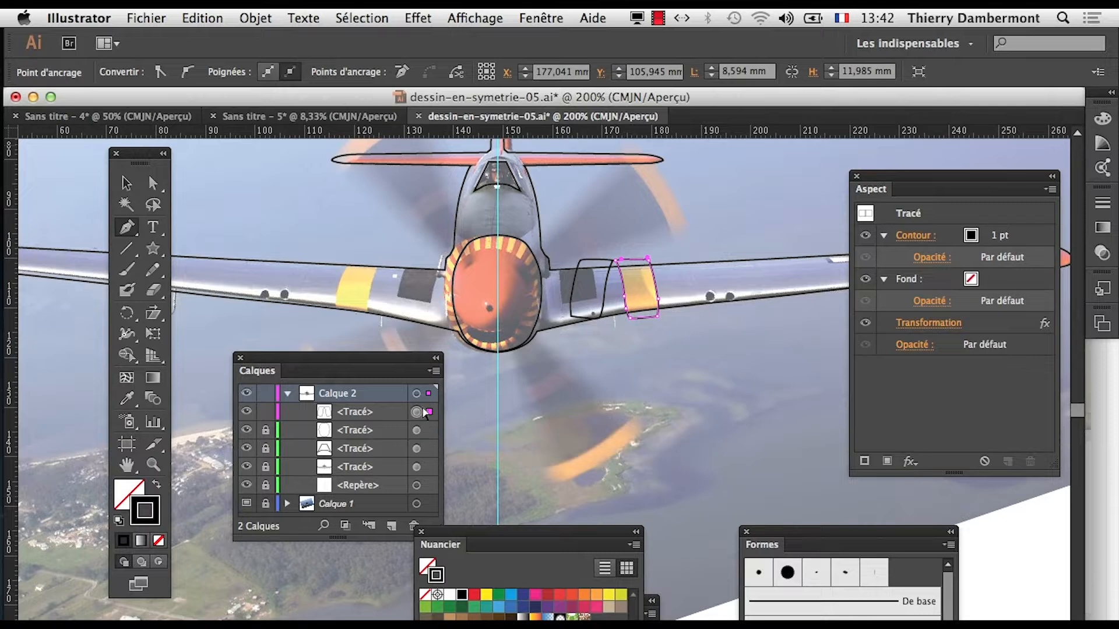
Try to shift the band's mirrored copy with a horizontal displacement of -50 mm in the Transformation effect.
{"action": "left_click_drag", "start_coordinate": [860, 196], "coordinate": [717, 202]}
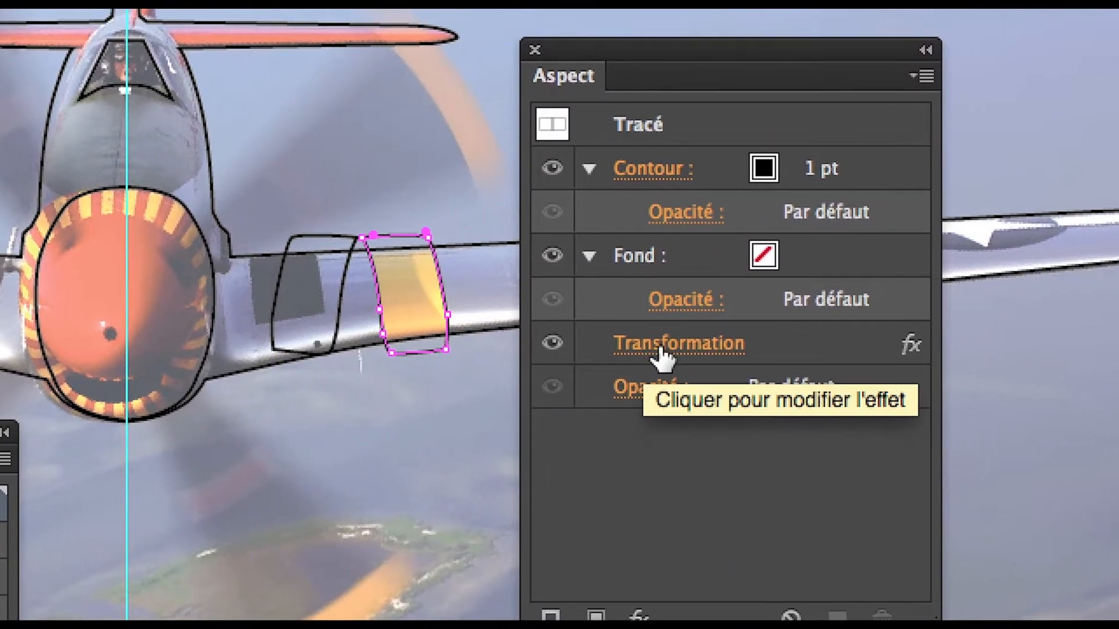
{"action": "left_click", "coordinate": [655, 353]}
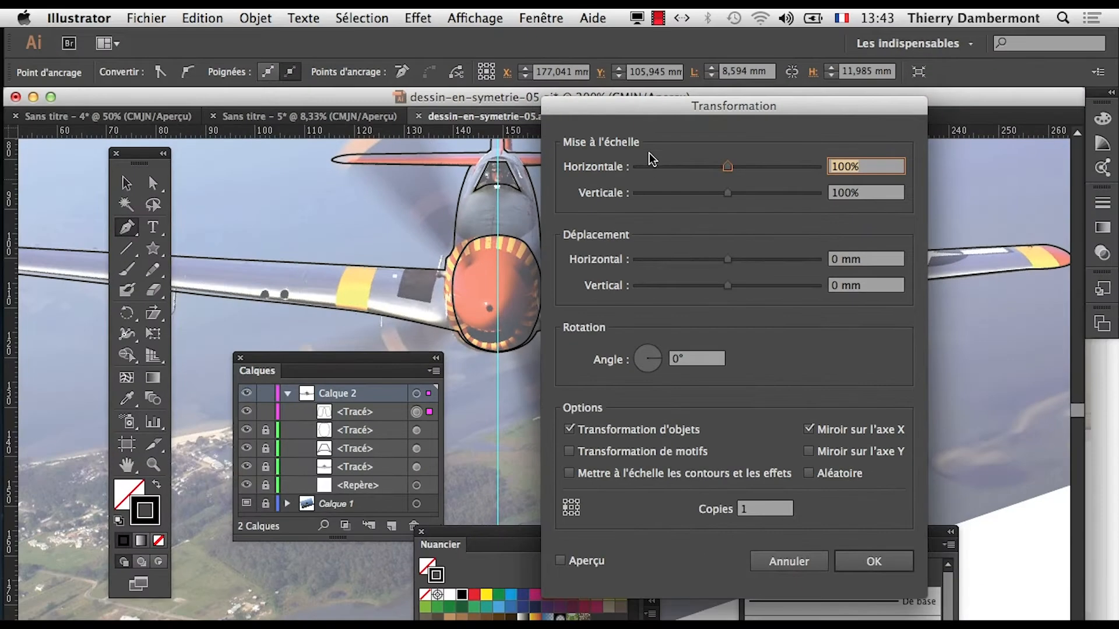
{"action": "left_click_drag", "start_coordinate": [635, 111], "coordinate": [754, 127]}
{"action": "key", "text": "BackSpace"}
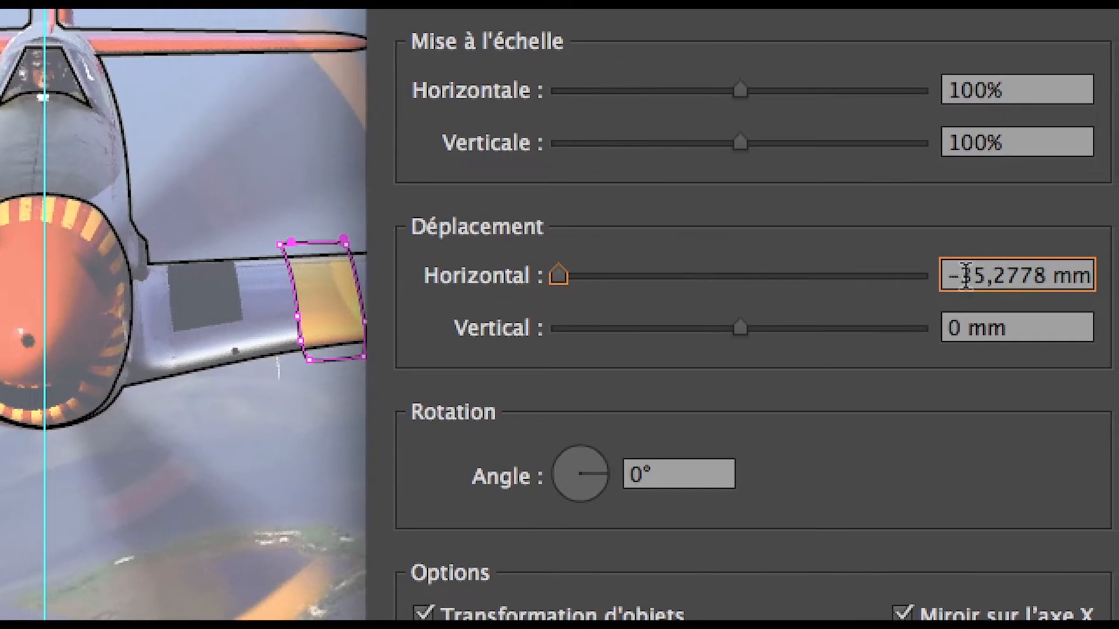
{"action": "triple_click", "coordinate": [962, 276]}
{"action": "type", "text": "-50"}
{"action": "key", "text": "Tab"}
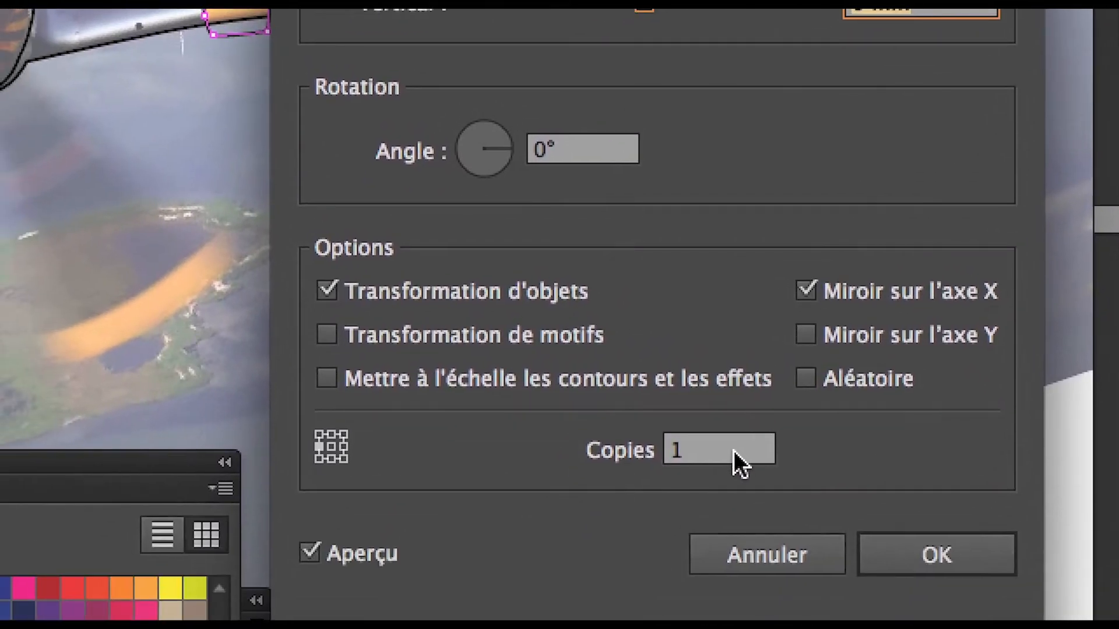
{"action": "left_click", "coordinate": [773, 547]}
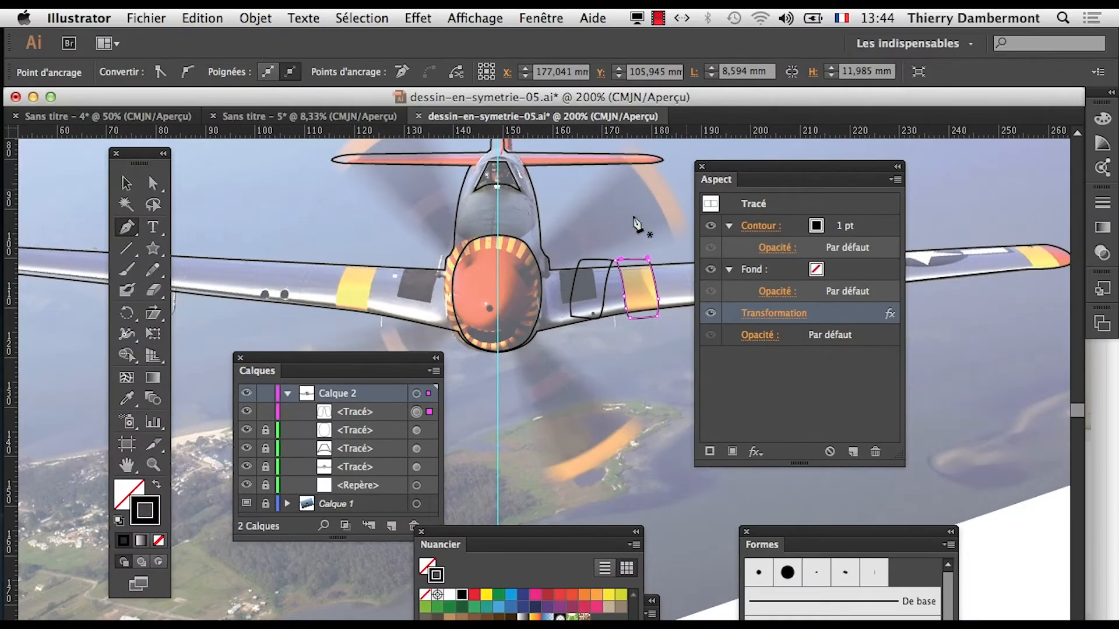
Move the Aspect panel clear of the traced band and place the Calques panel beside the aircraft's nose.
{"action": "left_click_drag", "start_coordinate": [759, 166], "coordinate": [938, 150]}
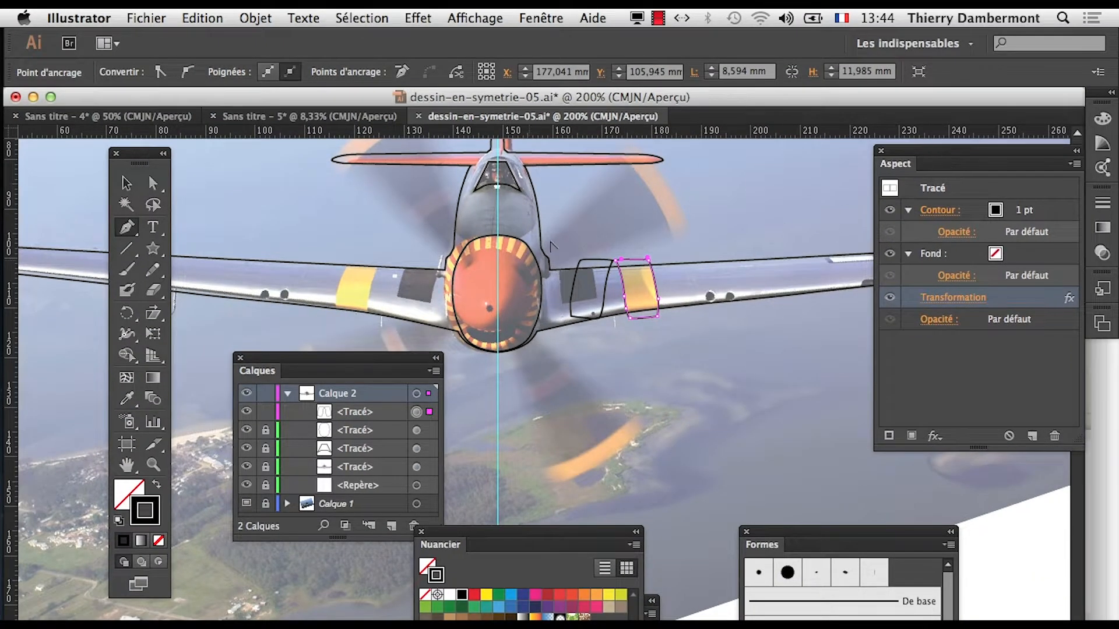
{"action": "scroll", "coordinate": [529, 268], "scroll_direction": "up", "scroll_amount": 2}
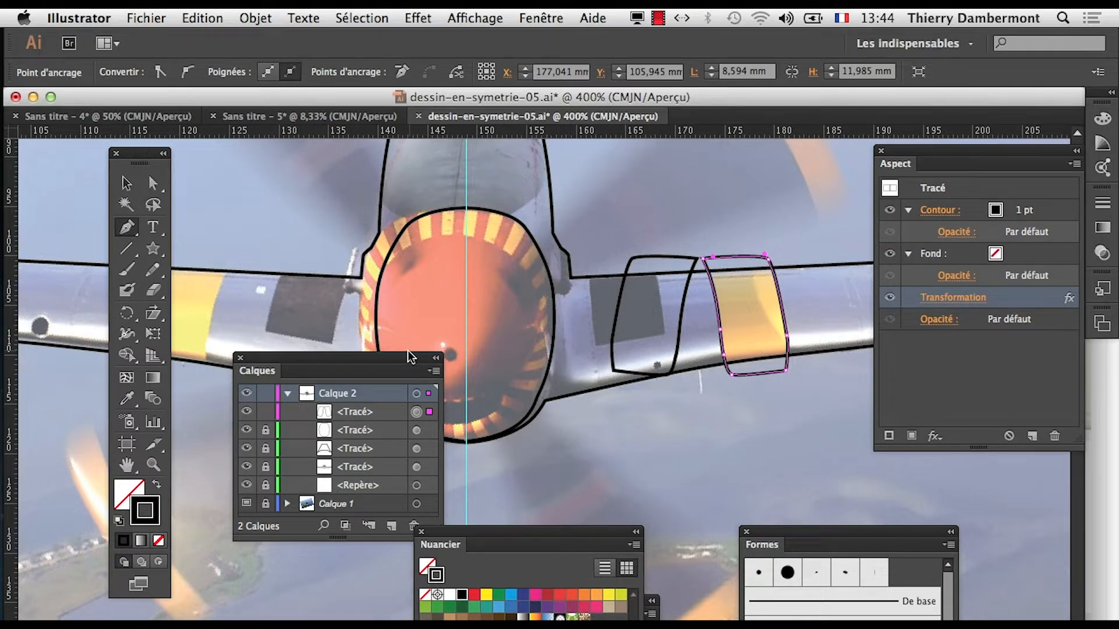
{"action": "left_click_drag", "start_coordinate": [408, 361], "coordinate": [377, 414]}
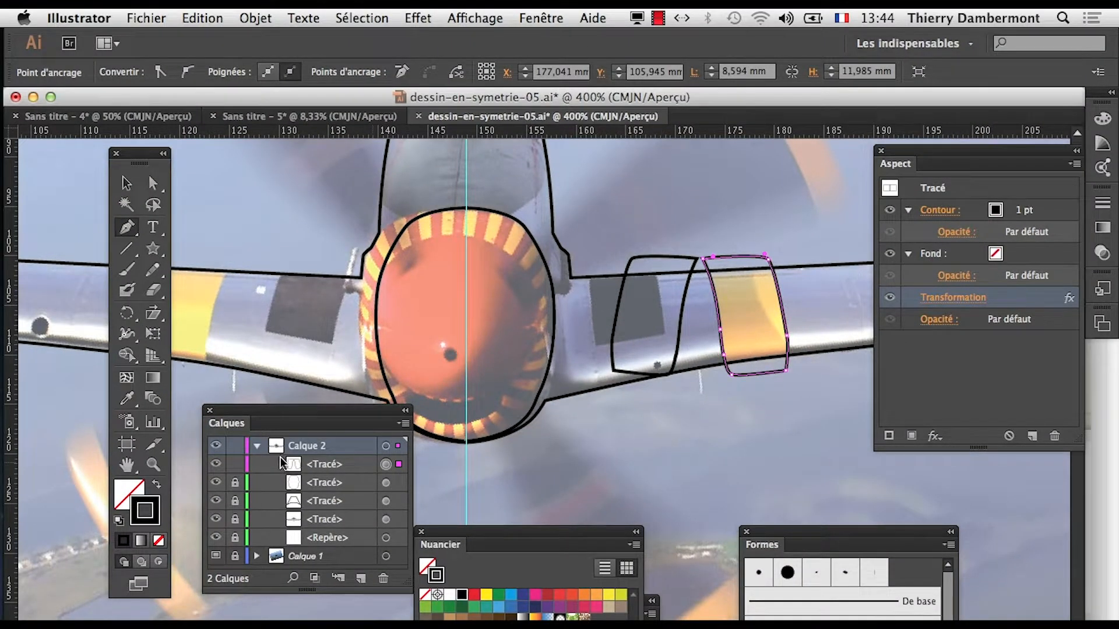
{"action": "left_click_drag", "start_coordinate": [325, 418], "coordinate": [337, 249]}
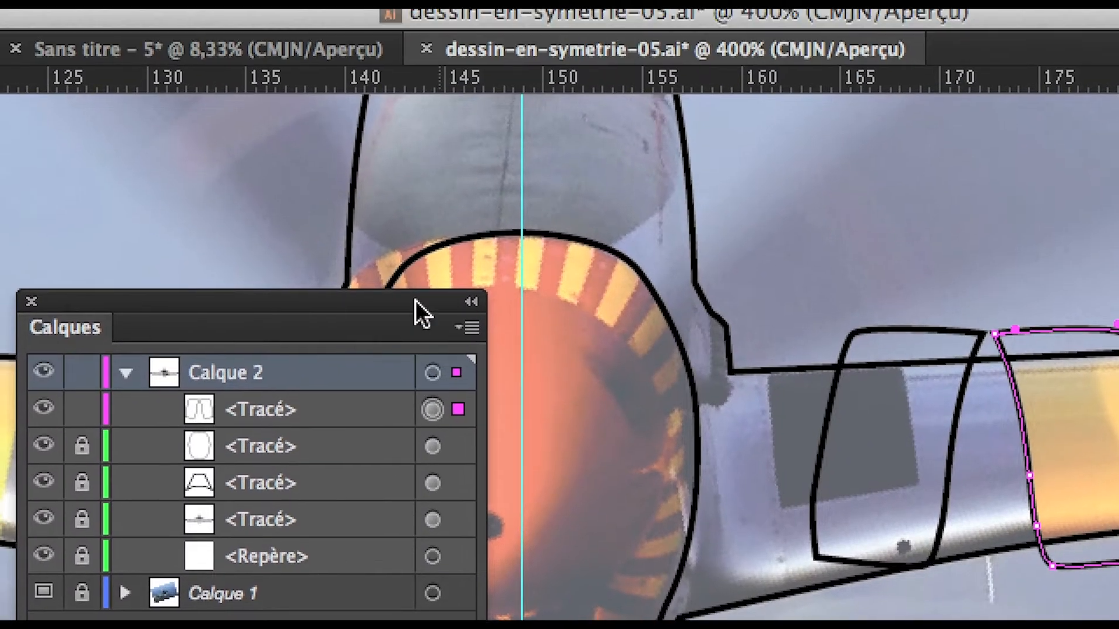
{"action": "left_click_drag", "start_coordinate": [415, 299], "coordinate": [431, 337]}
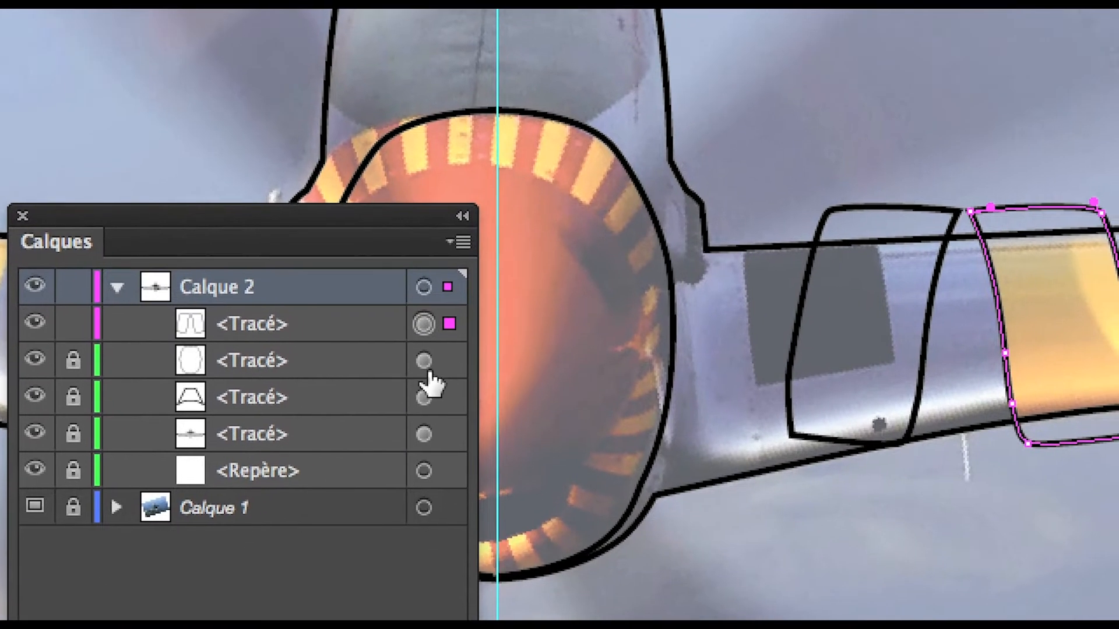
Target the band's <Tracé> path in Calque 2 and put it in a group of its own.
{"action": "left_click", "coordinate": [429, 369]}
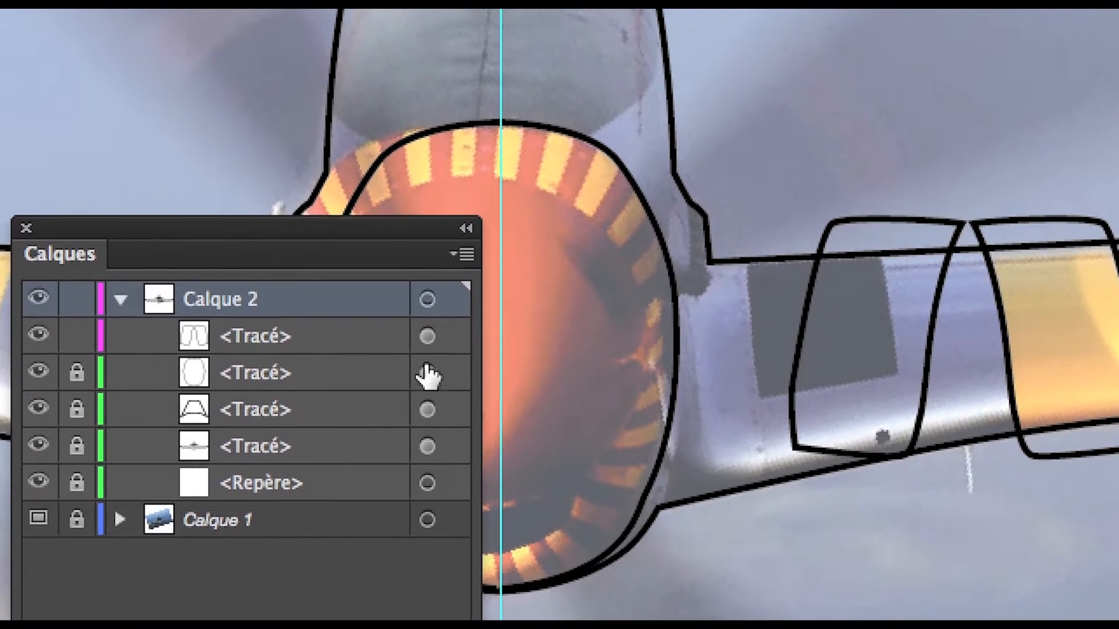
{"action": "left_click", "coordinate": [428, 350]}
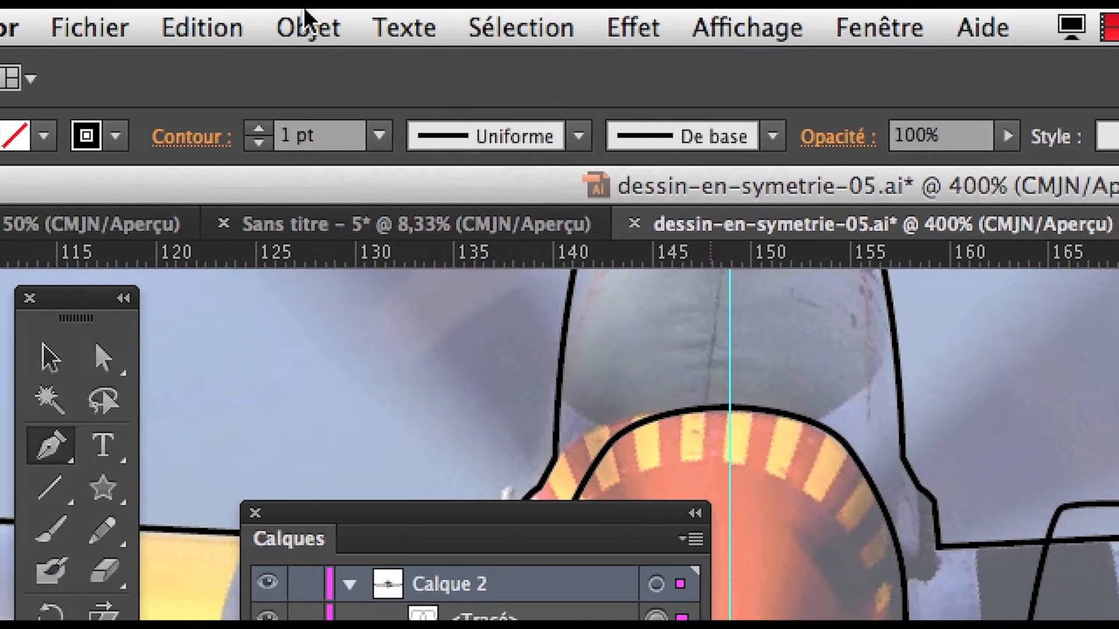
{"action": "left_click", "coordinate": [307, 15]}
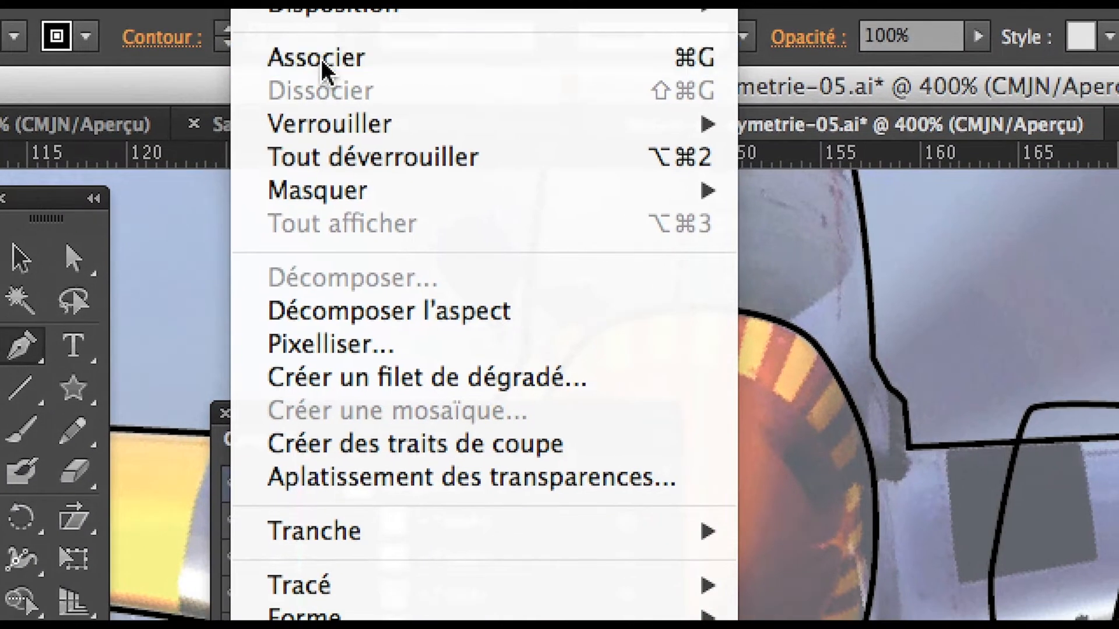
{"action": "left_click", "coordinate": [355, 155]}
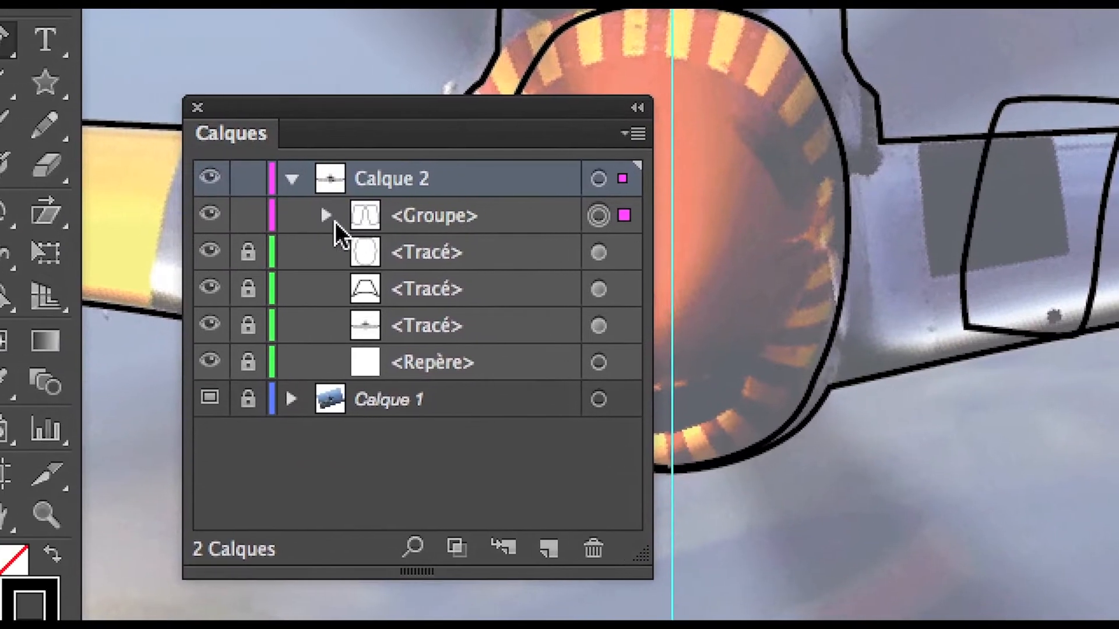
Add a single-anchor path on the centre guide to the band's group, and move the Transformation appearance from the band path to the group.
{"action": "left_click", "coordinate": [330, 217]}
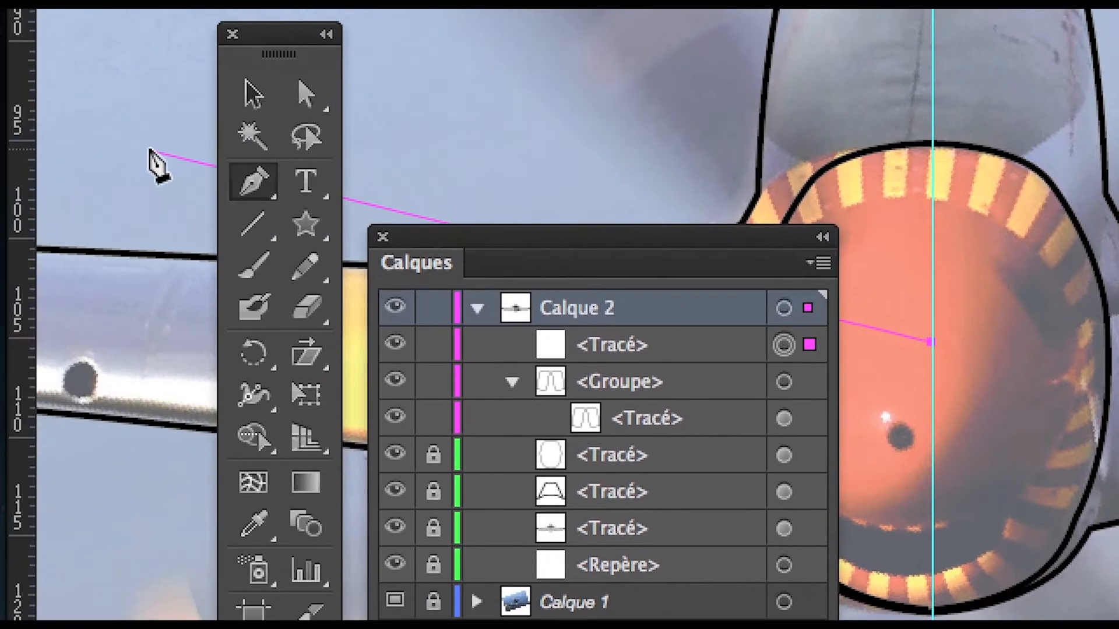
{"action": "left_click", "coordinate": [180, 130]}
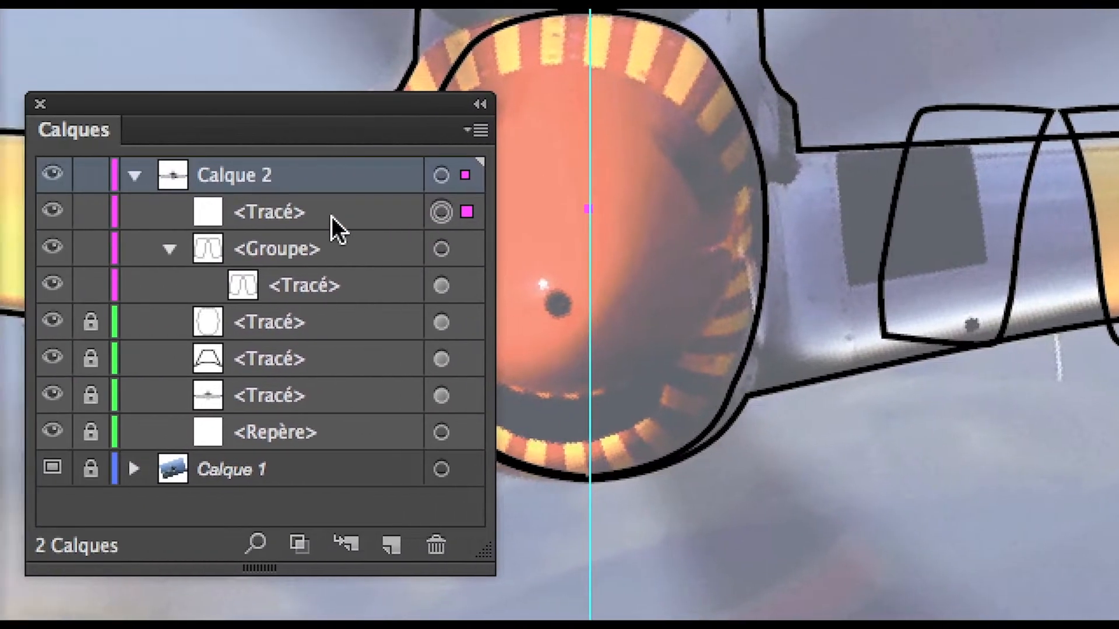
{"action": "left_click_drag", "start_coordinate": [148, 229], "coordinate": [150, 234]}
{"action": "left_click_drag", "start_coordinate": [326, 224], "coordinate": [325, 236]}
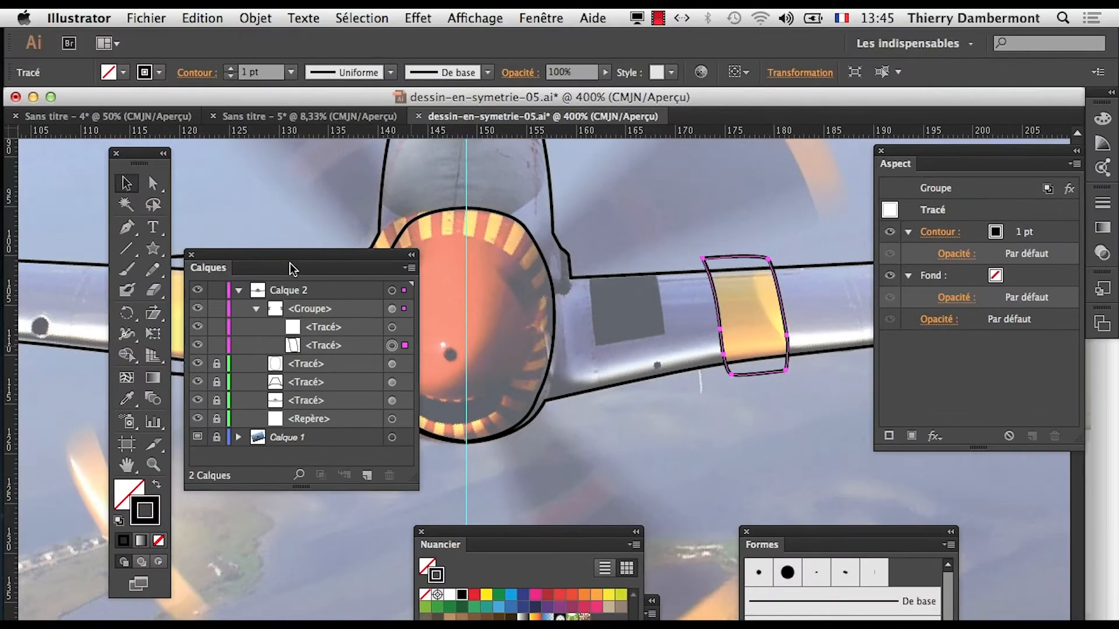
Move the Calques panel off the mirrored wing band and target the <Groupe> in Calque 2.
{"action": "left_click_drag", "start_coordinate": [332, 334], "coordinate": [355, 429]}
{"action": "left_click_drag", "start_coordinate": [423, 324], "coordinate": [493, 266]}
{"action": "scroll", "coordinate": [492, 268], "scroll_direction": "down", "scroll_amount": 1}
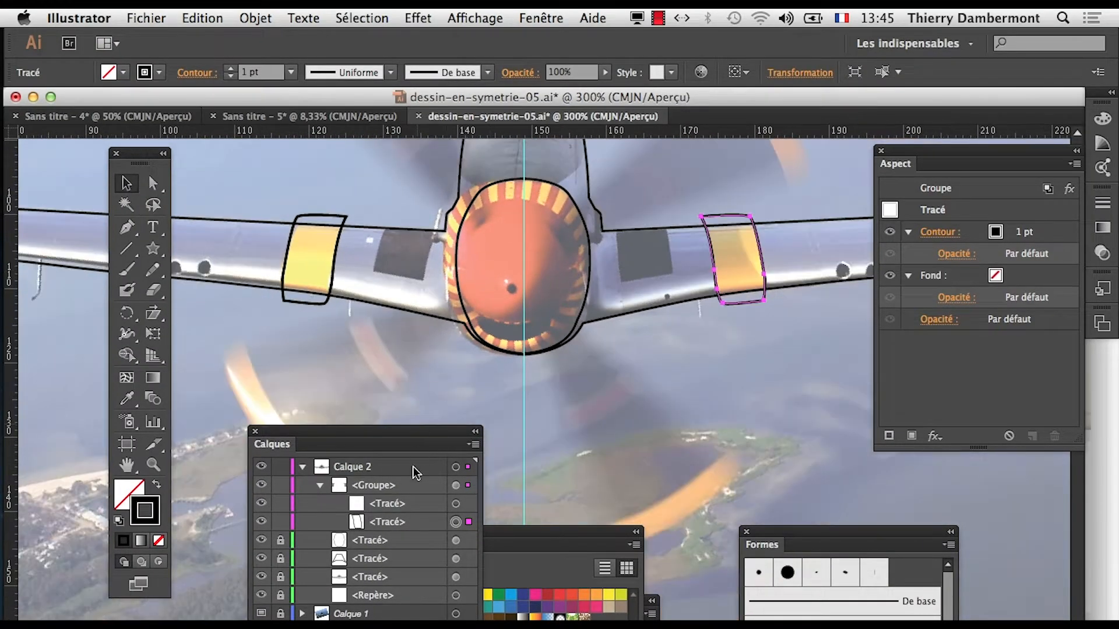
{"action": "left_click_drag", "start_coordinate": [392, 440], "coordinate": [374, 349]}
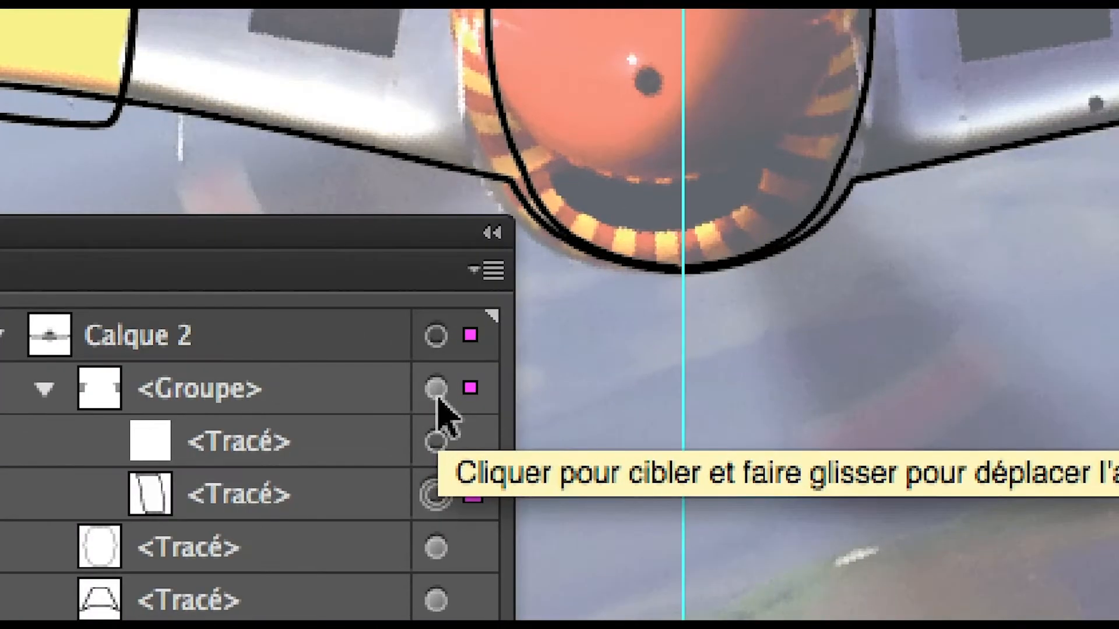
{"action": "left_click", "coordinate": [436, 389]}
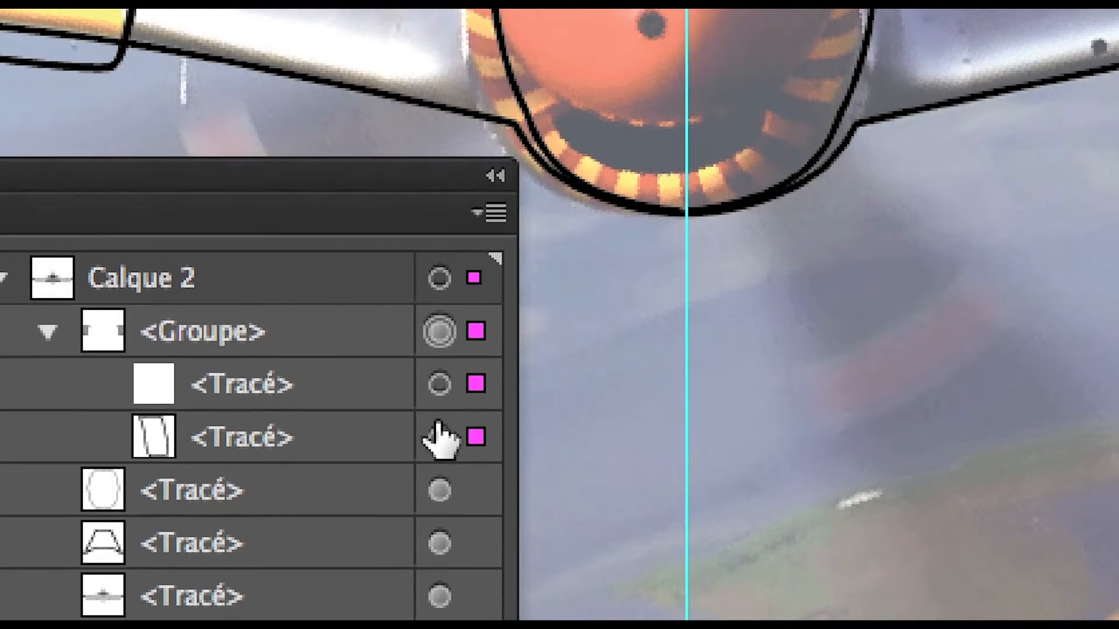
Undo the grouping of the band and its centre anchor, deselect everything, and move the Calques panel nearer the aircraft's nose.
{"action": "left_click", "coordinate": [439, 437]}
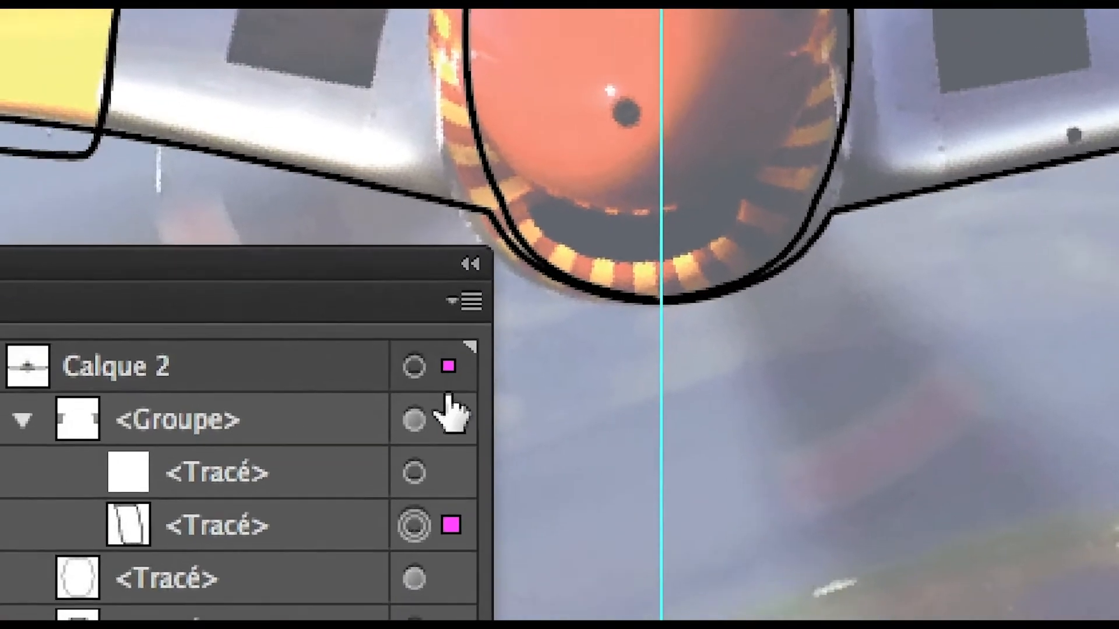
{"action": "left_click", "coordinate": [414, 472]}
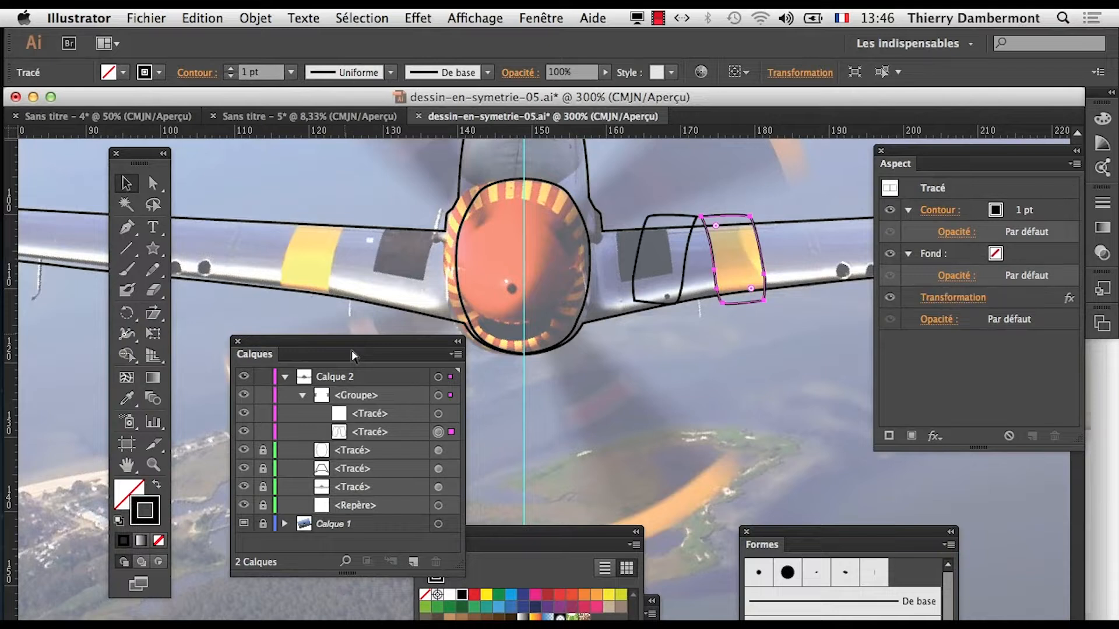
{"action": "key", "text": "super+z"}
{"action": "key", "text": "super+z"}
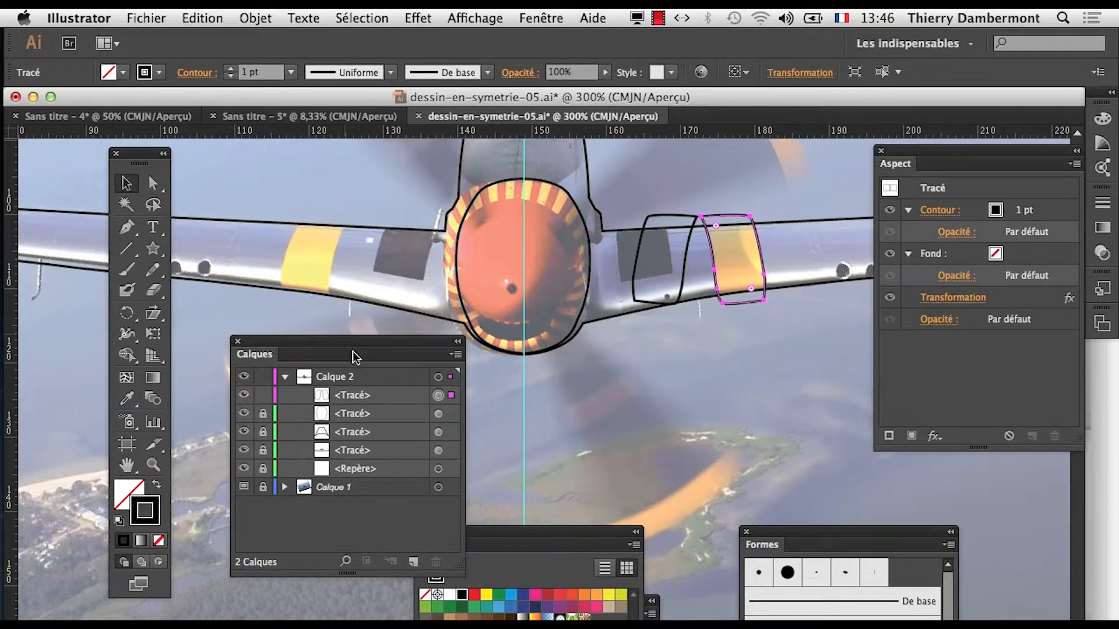
{"action": "key", "text": "shift+super+a"}
{"action": "left_click_drag", "start_coordinate": [412, 348], "coordinate": [558, 203]}
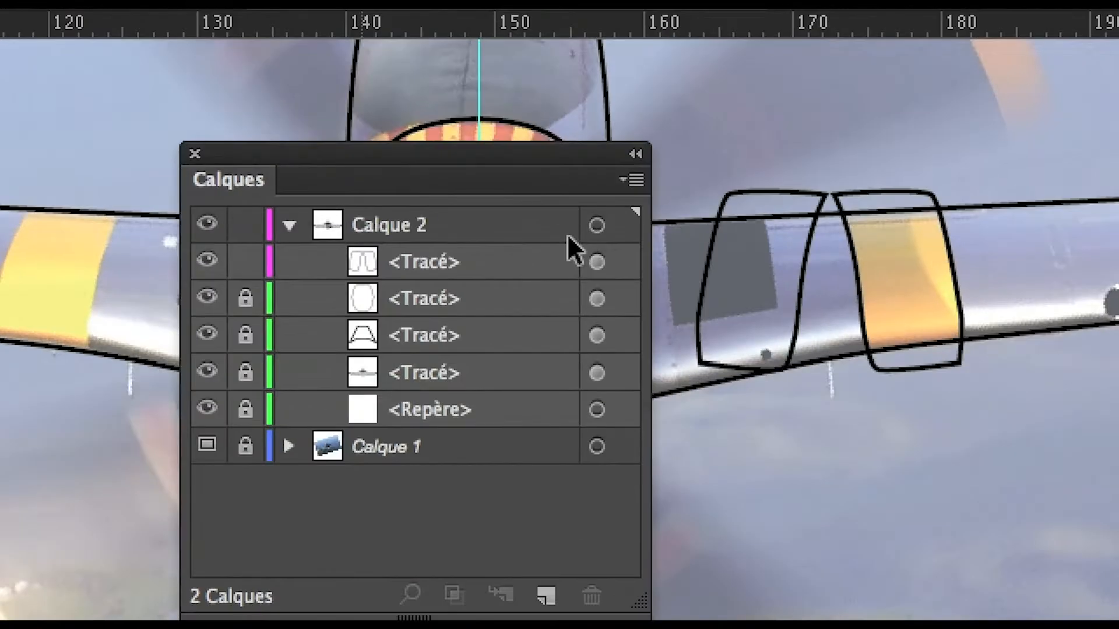
Put the band's <Tracé> path from Calque 2 in a group of its own, and target the path inside that expanded group.
{"action": "left_click", "coordinate": [580, 249]}
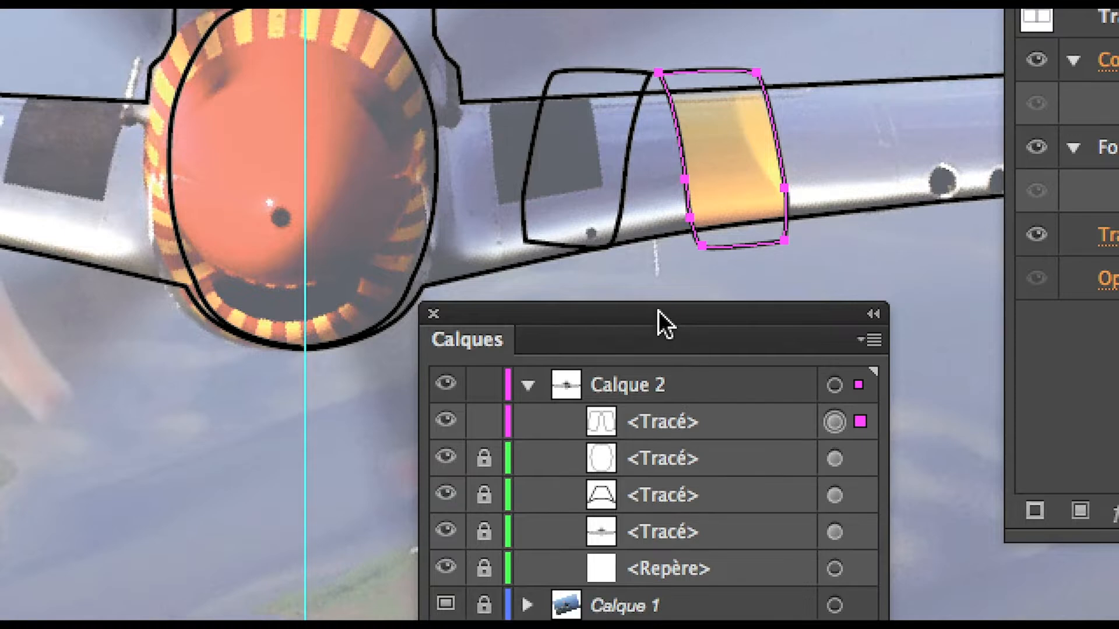
{"action": "left_click_drag", "start_coordinate": [658, 310], "coordinate": [143, 9]}
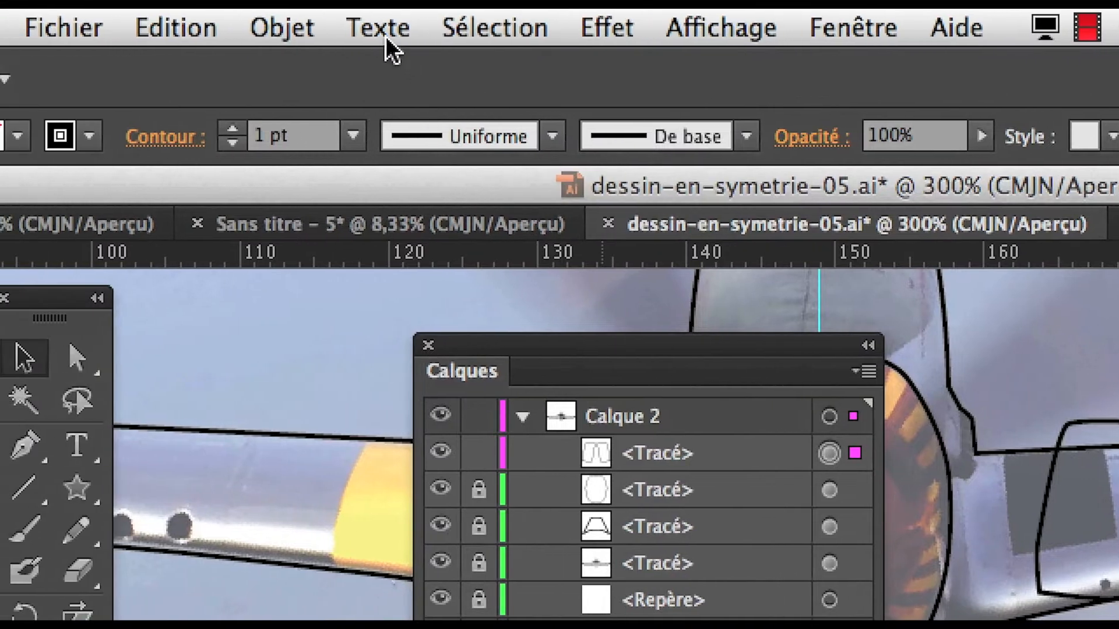
{"action": "left_click", "coordinate": [282, 27]}
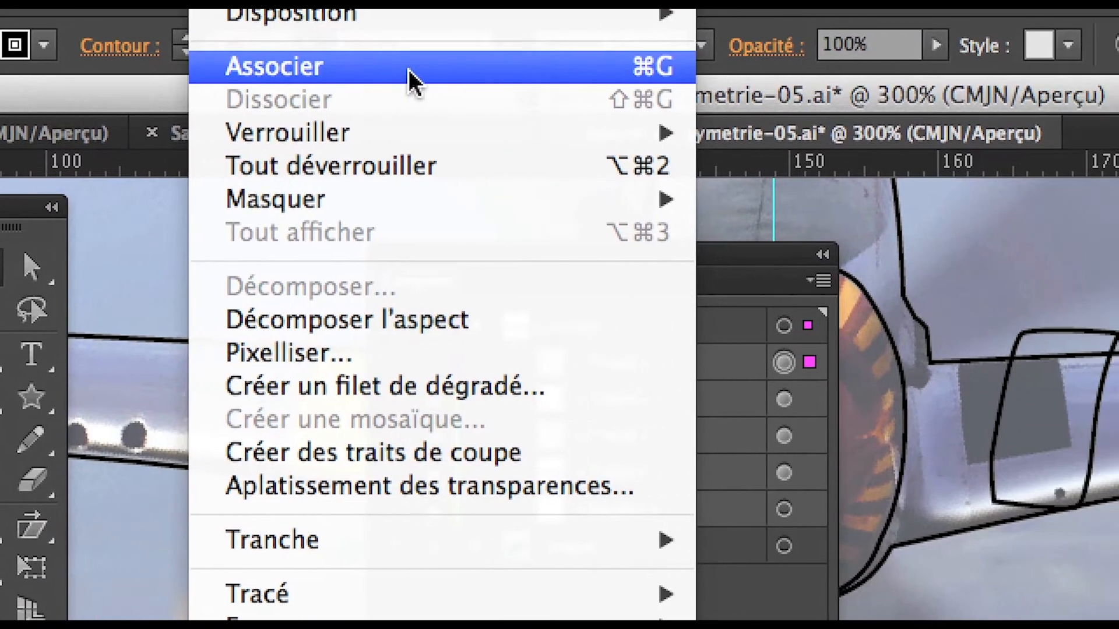
{"action": "left_click", "coordinate": [373, 86]}
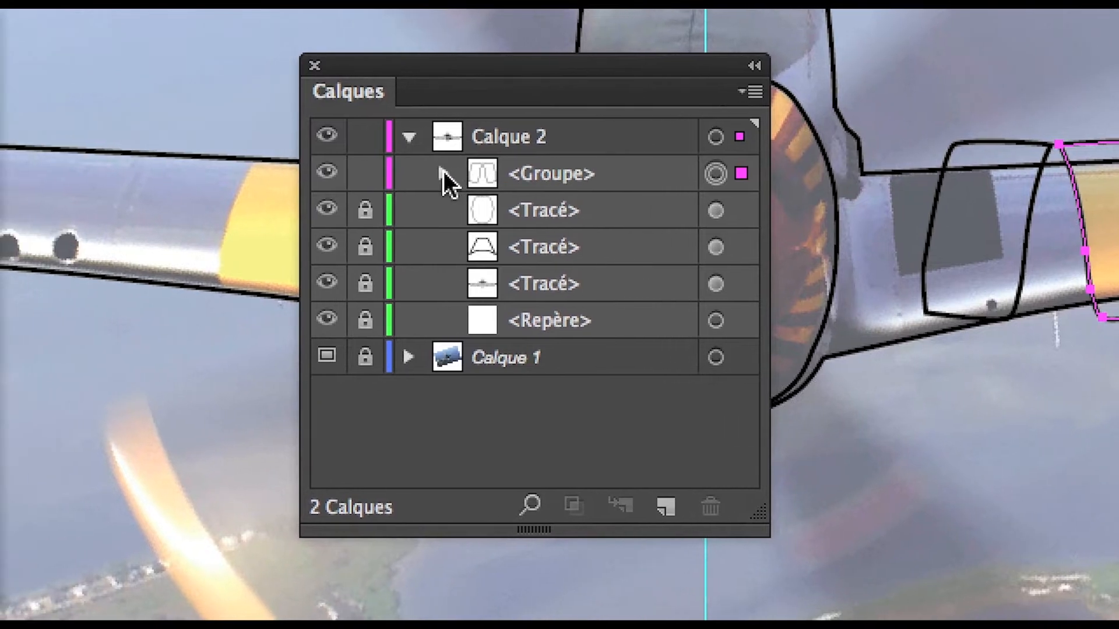
{"action": "left_click", "coordinate": [368, 176]}
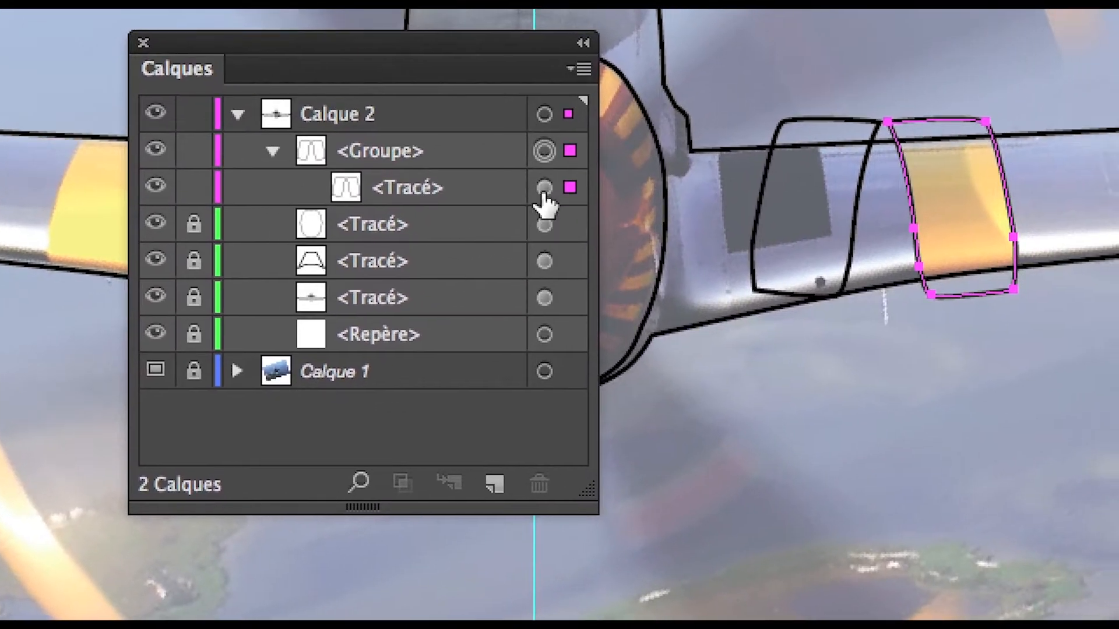
{"action": "left_click", "coordinate": [551, 185]}
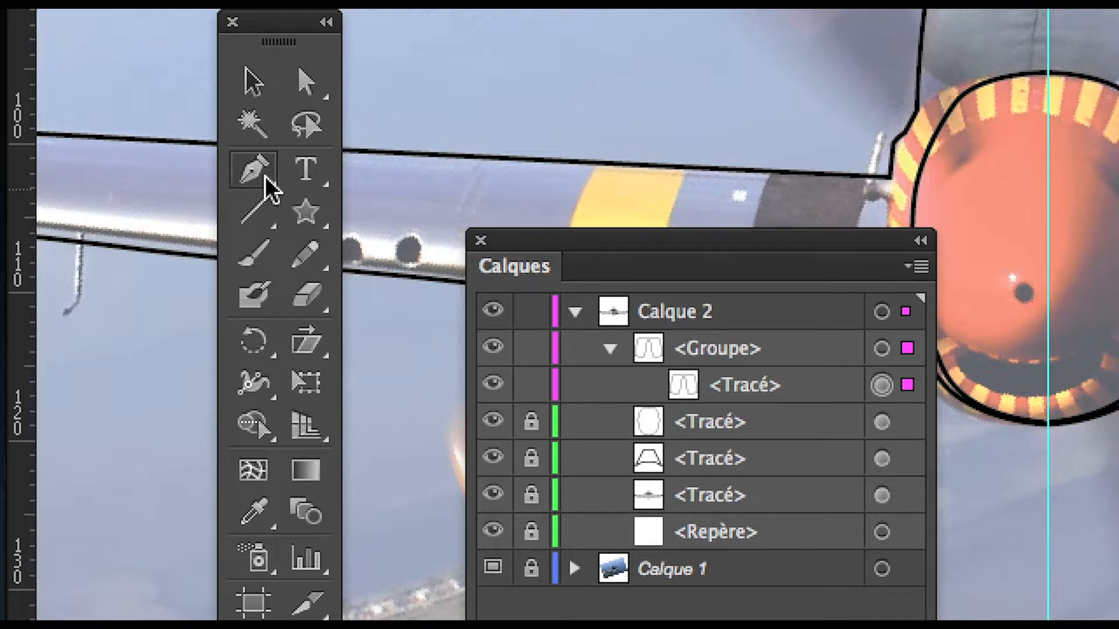
Place a single anchor on the centre guide with the Pen tool and move its path into the band's <Groupe>.
{"action": "left_click", "coordinate": [250, 170]}
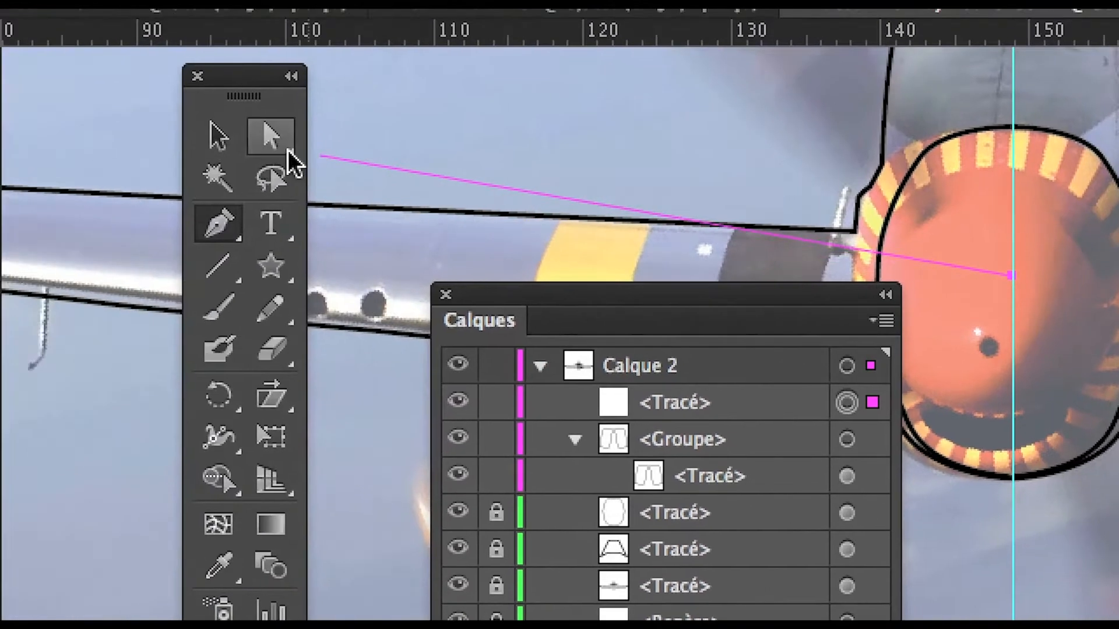
{"action": "left_click", "coordinate": [263, 148]}
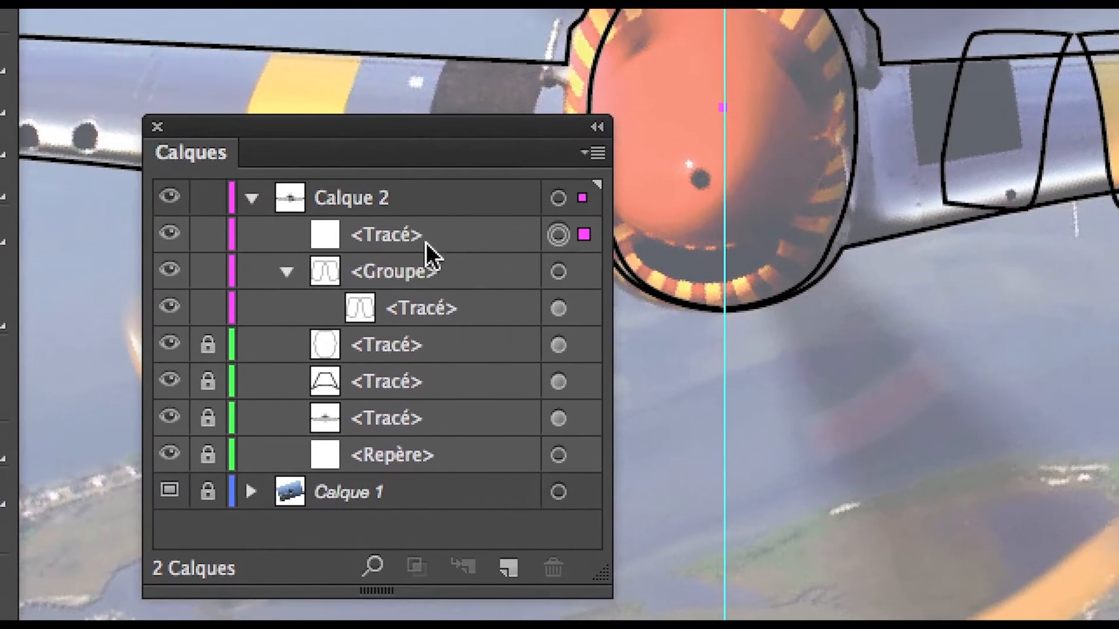
{"action": "left_click", "coordinate": [434, 237]}
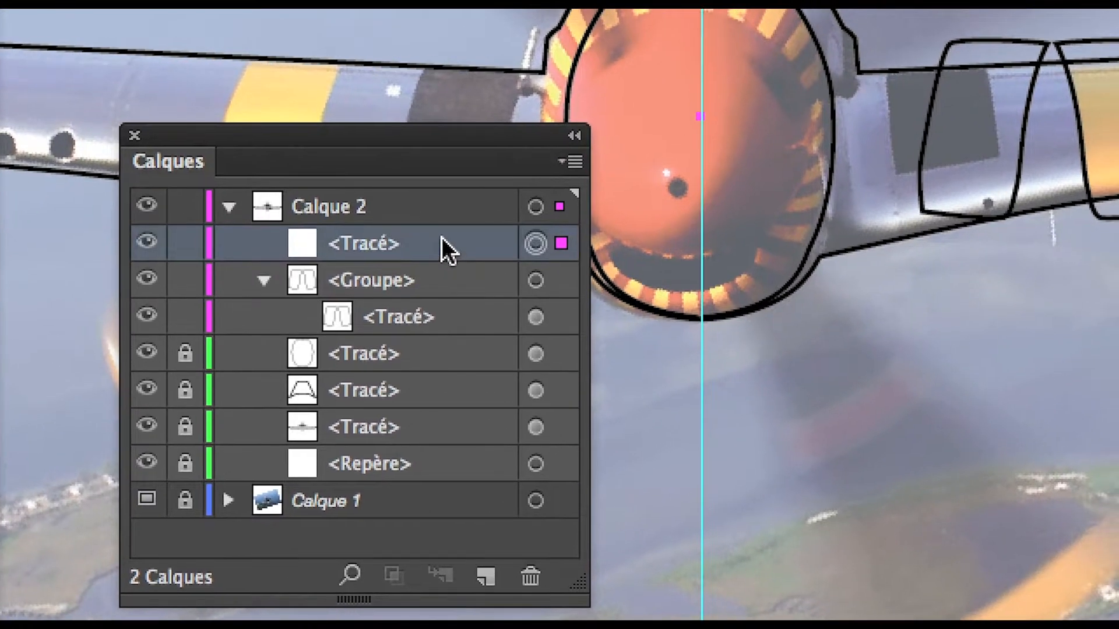
{"action": "left_click_drag", "start_coordinate": [442, 236], "coordinate": [434, 279]}
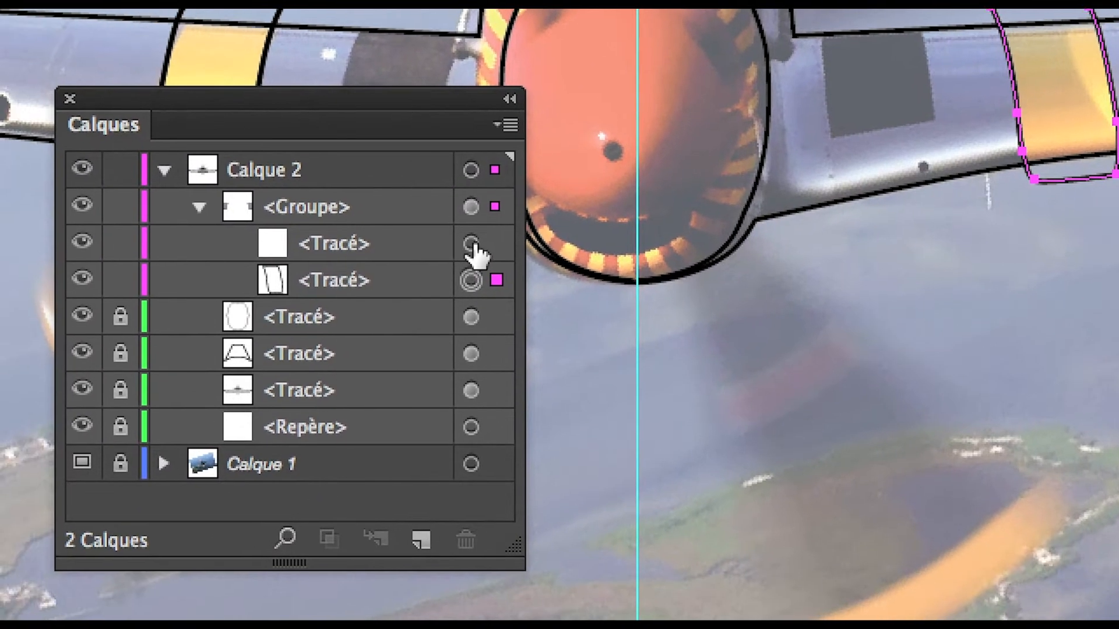
Target the single-anchor path and examine up close how its anchor sits on the centre guide.
{"action": "left_click", "coordinate": [473, 244]}
{"action": "key", "text": "super+plus"}
{"action": "key", "text": "super+plus"}
{"action": "key", "text": "super+plus"}
{"action": "key", "text": "super+plus"}
{"action": "key", "text": "super+plus"}
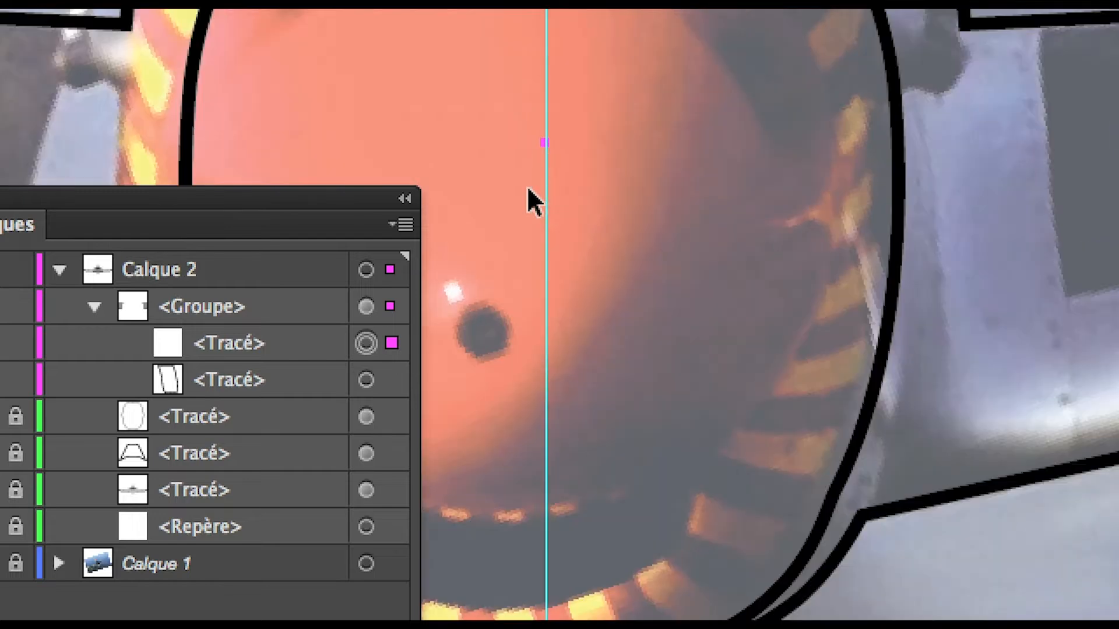
{"action": "key", "text": "super+minus"}
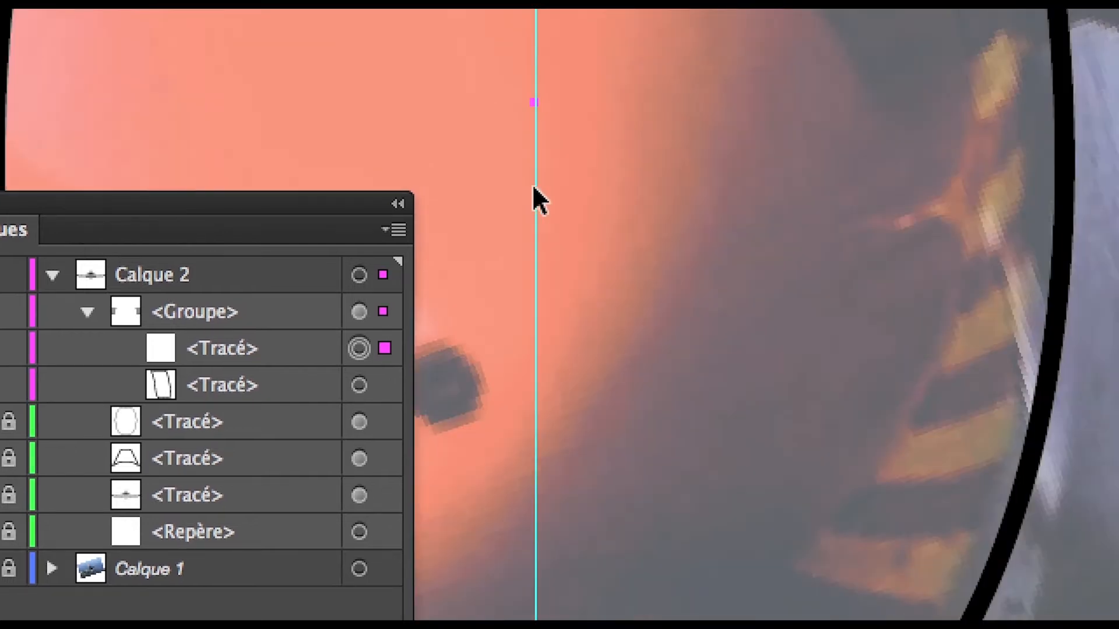
{"action": "key", "text": "super+minus"}
{"action": "key", "text": "super+minus"}
{"action": "key", "text": "super+minus"}
{"action": "key", "text": "super+minus"}
{"action": "key", "text": "super+minus"}
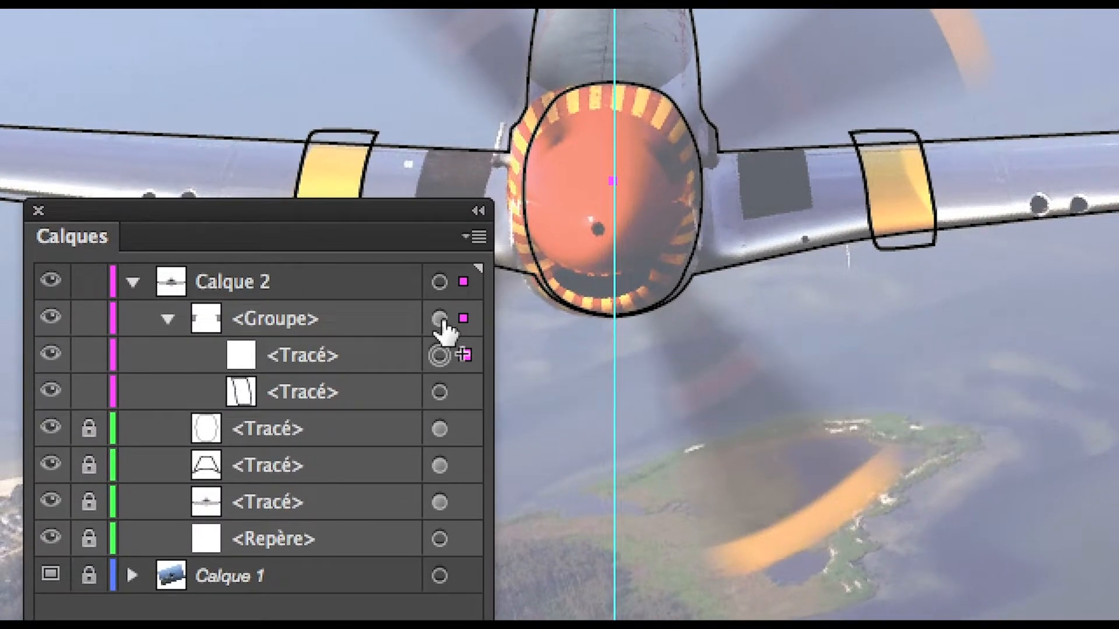
Move the Transformation appearance from the group to the band's path, and return it to the group.
{"action": "left_click_drag", "start_coordinate": [436, 294], "coordinate": [445, 359]}
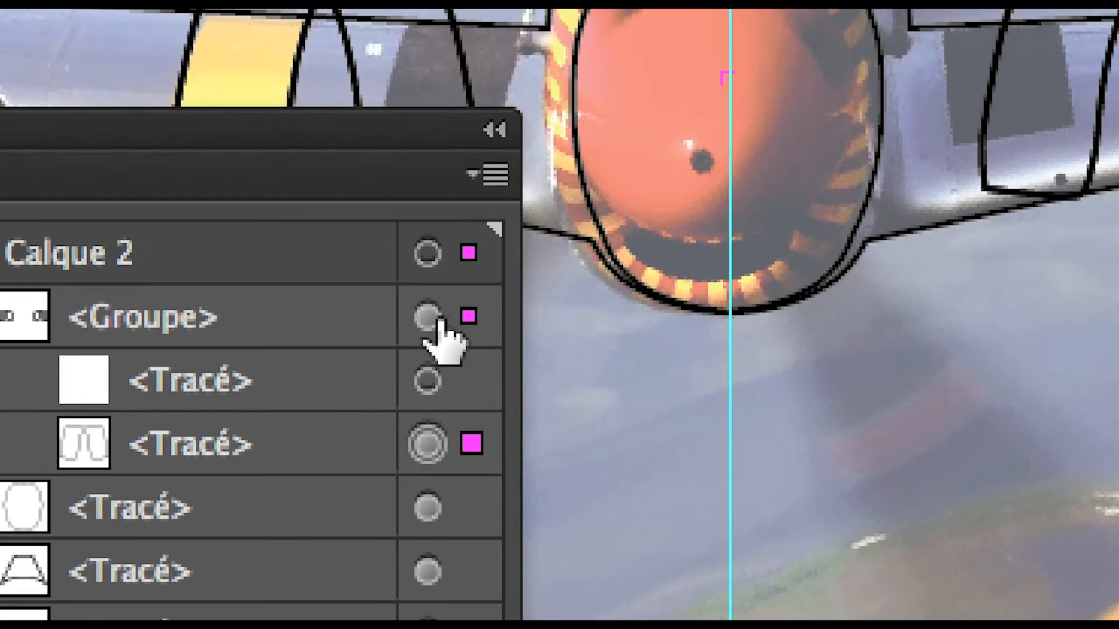
{"action": "left_click", "coordinate": [382, 274]}
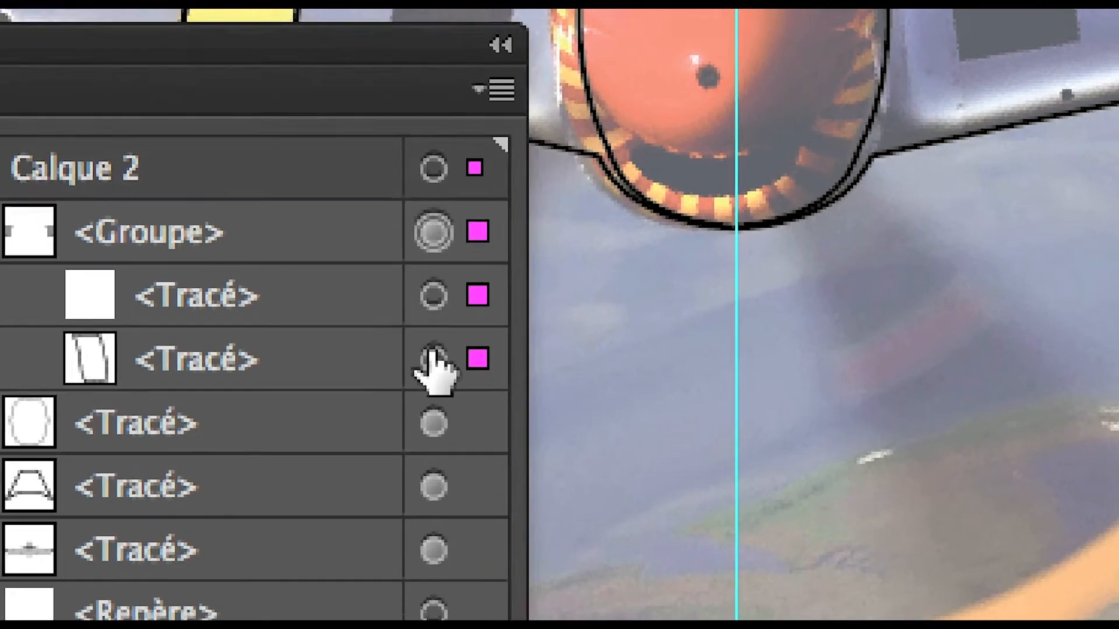
Target the band path, the single-anchor path and the <Groupe> in turn, and move the Calques panel clear of the wing.
{"action": "left_click", "coordinate": [436, 440]}
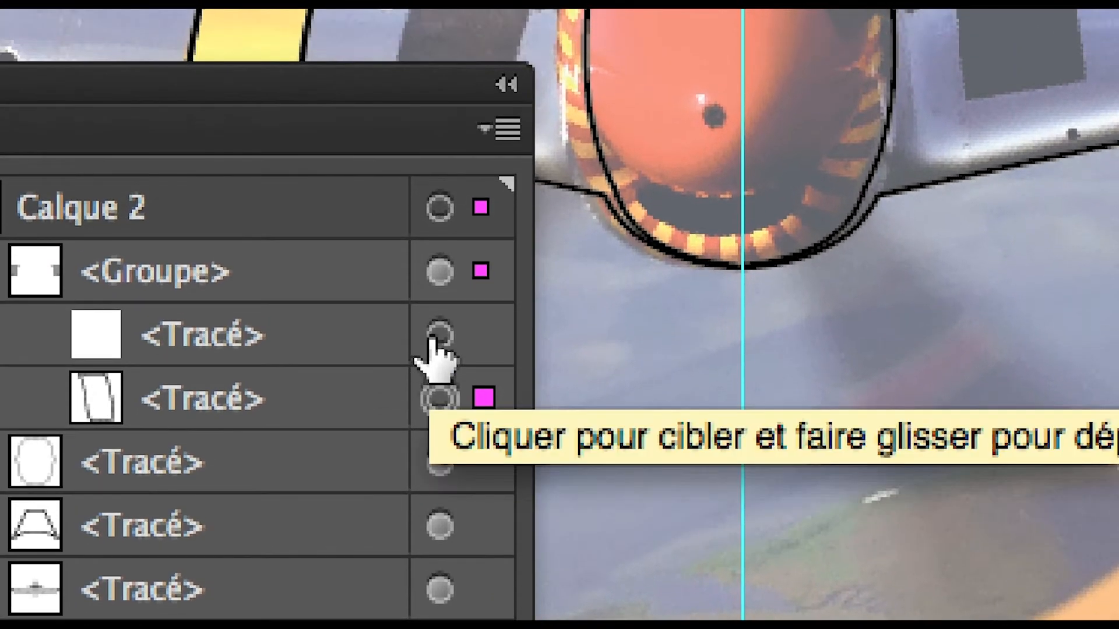
{"action": "left_click", "coordinate": [440, 286]}
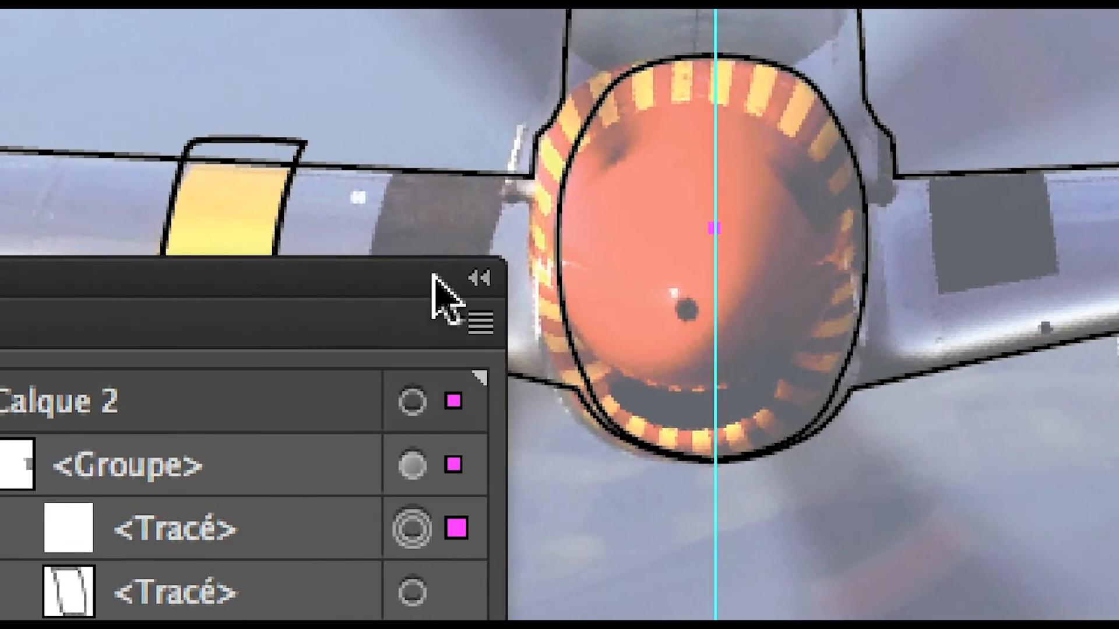
{"action": "left_click_drag", "start_coordinate": [398, 261], "coordinate": [474, 433]}
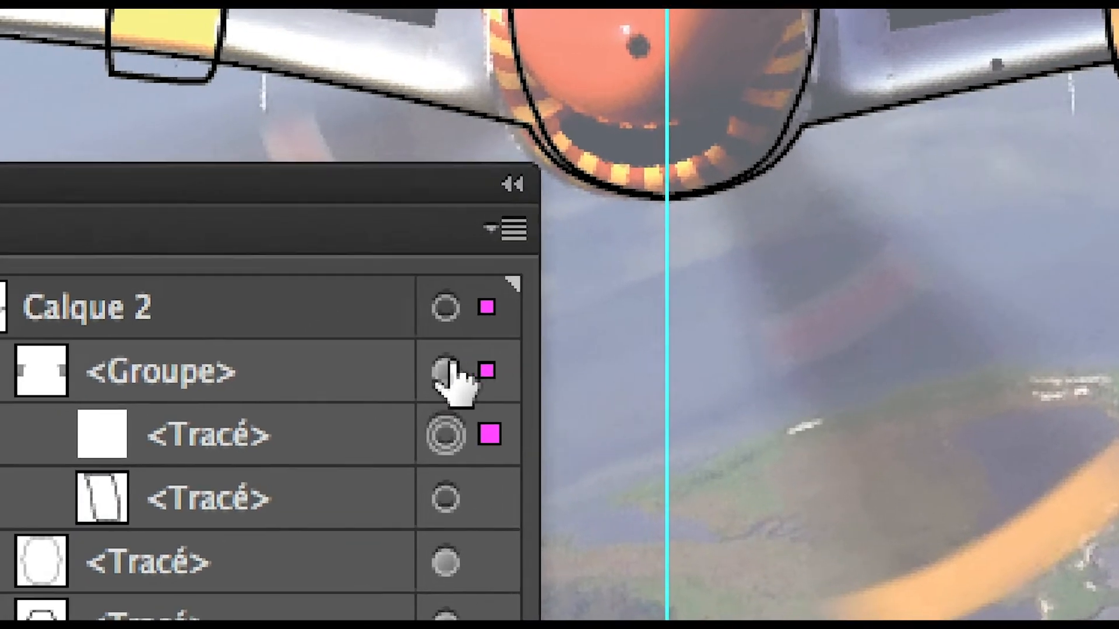
{"action": "left_click", "coordinate": [445, 372]}
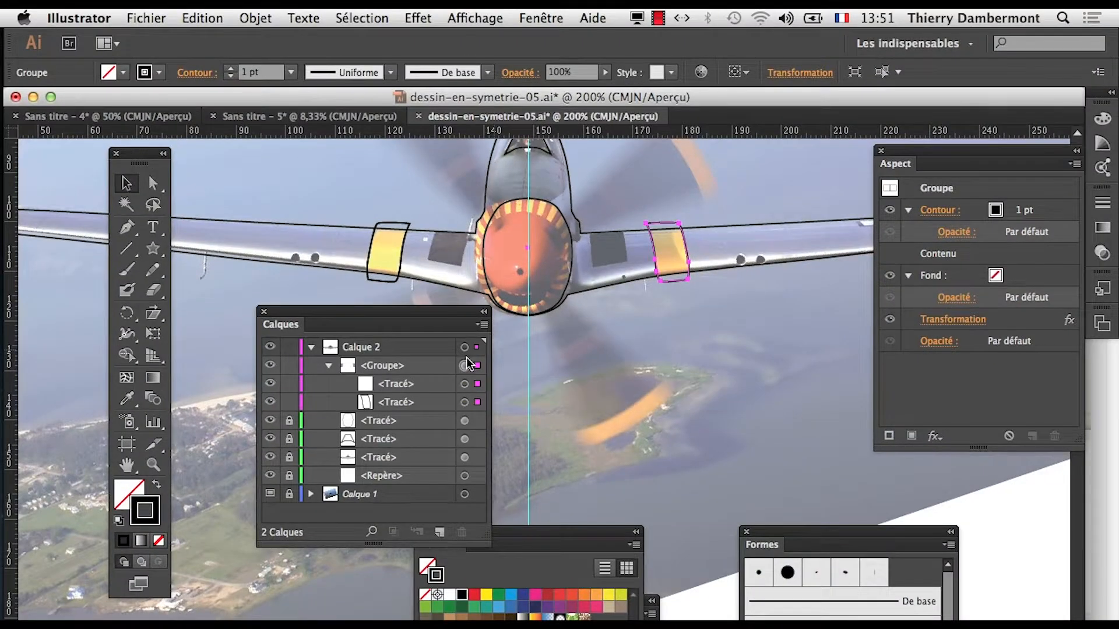
{"action": "left_click_drag", "start_coordinate": [449, 320], "coordinate": [410, 358]}
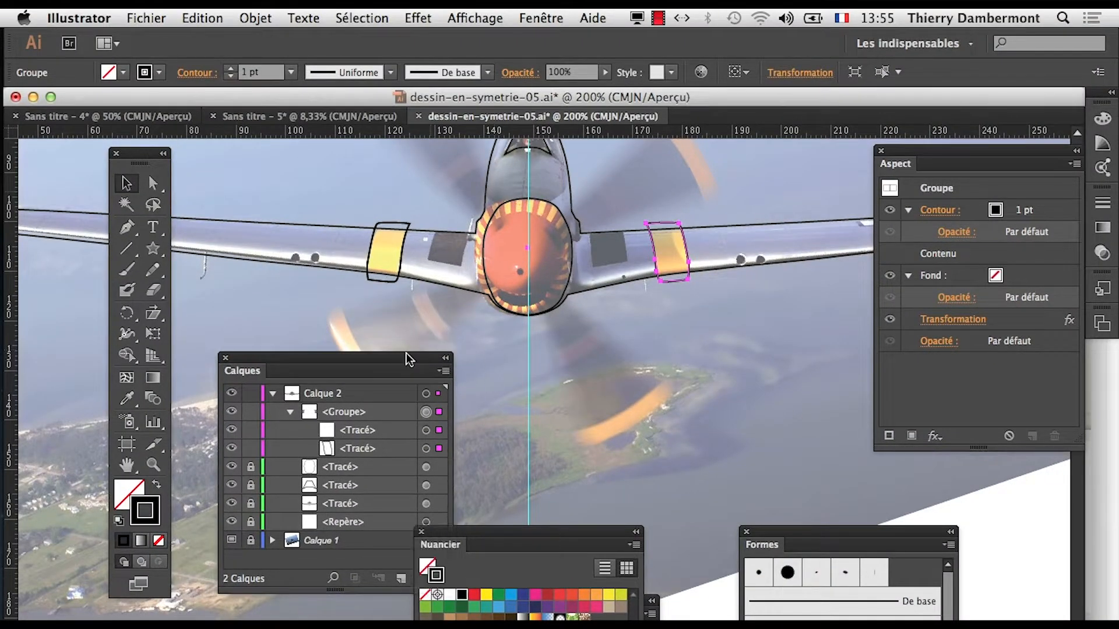
Save the drawing as dessin-en-symetrie-06.ai in Adobe Illustrator (ai) format.
{"action": "left_click", "coordinate": [121, 16]}
{"action": "left_click", "coordinate": [220, 173]}
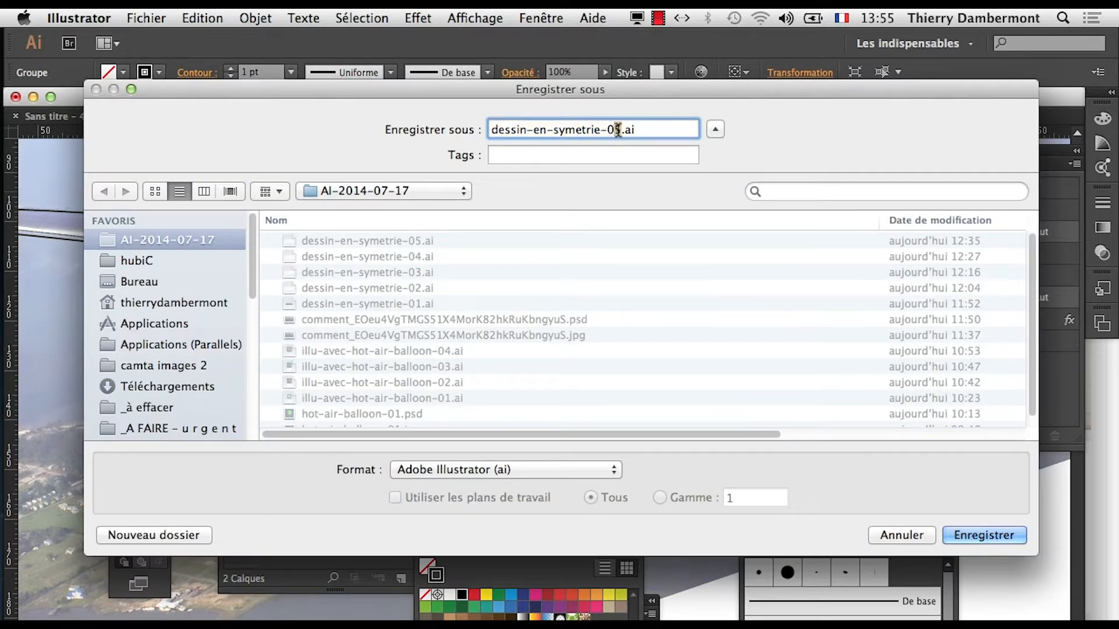
{"action": "type", "text": "6"}
{"action": "left_click", "coordinate": [984, 535]}
{"action": "left_click", "coordinate": [854, 606]}
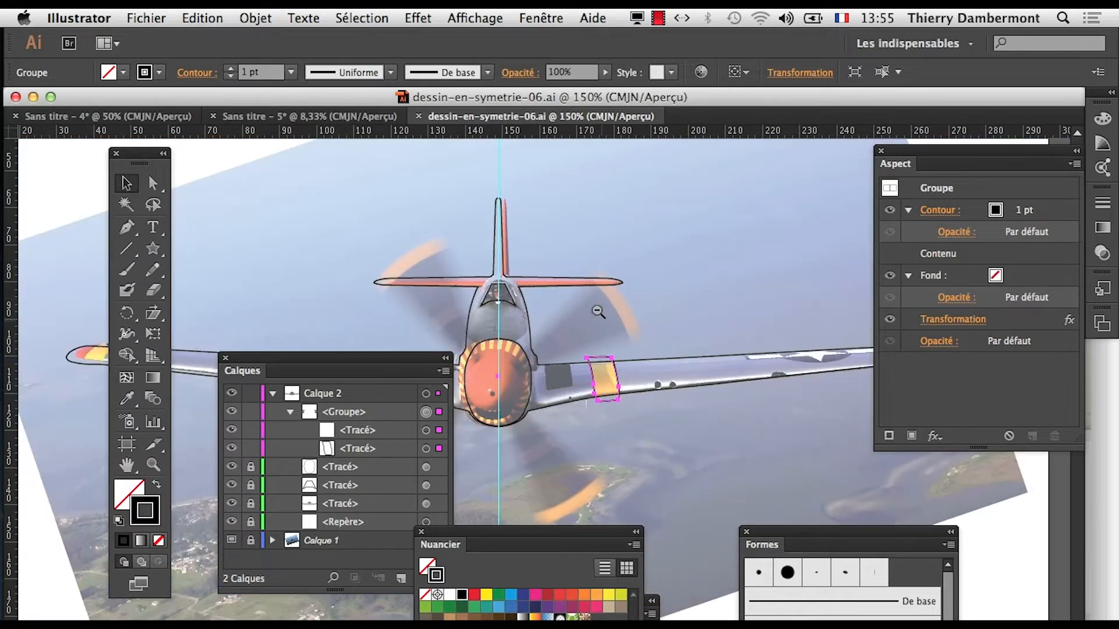
Bring the whole aircraft into view and move the Calques panel farther away from the mirrored wing bands.
{"action": "left_click", "coordinate": [597, 312], "text": "alt+super"}
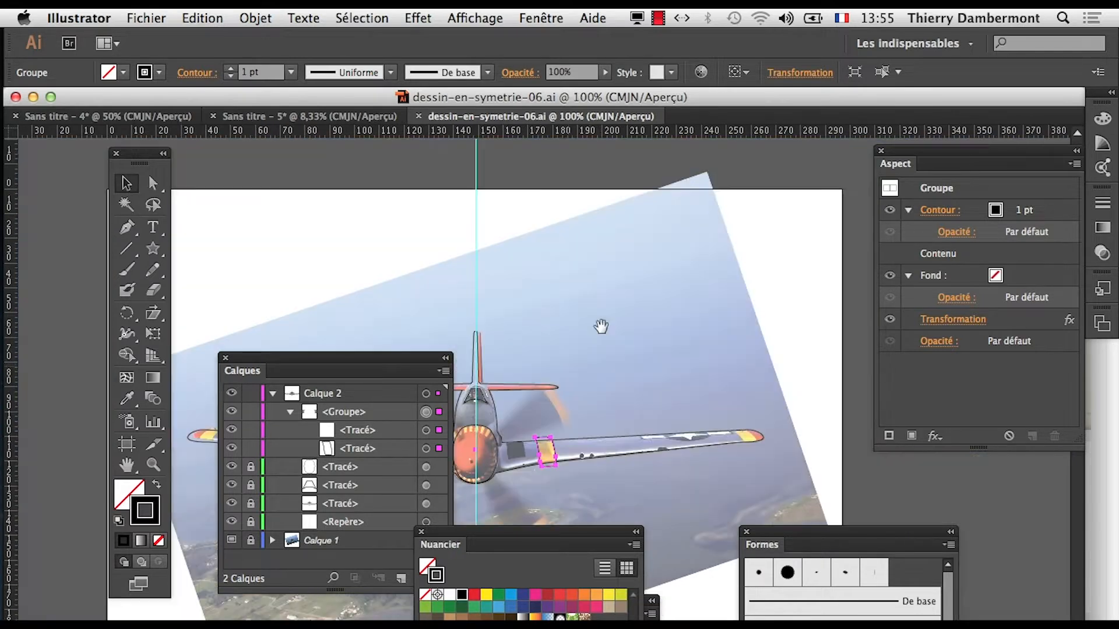
{"action": "left_click_drag", "start_coordinate": [571, 365], "coordinate": [673, 185]}
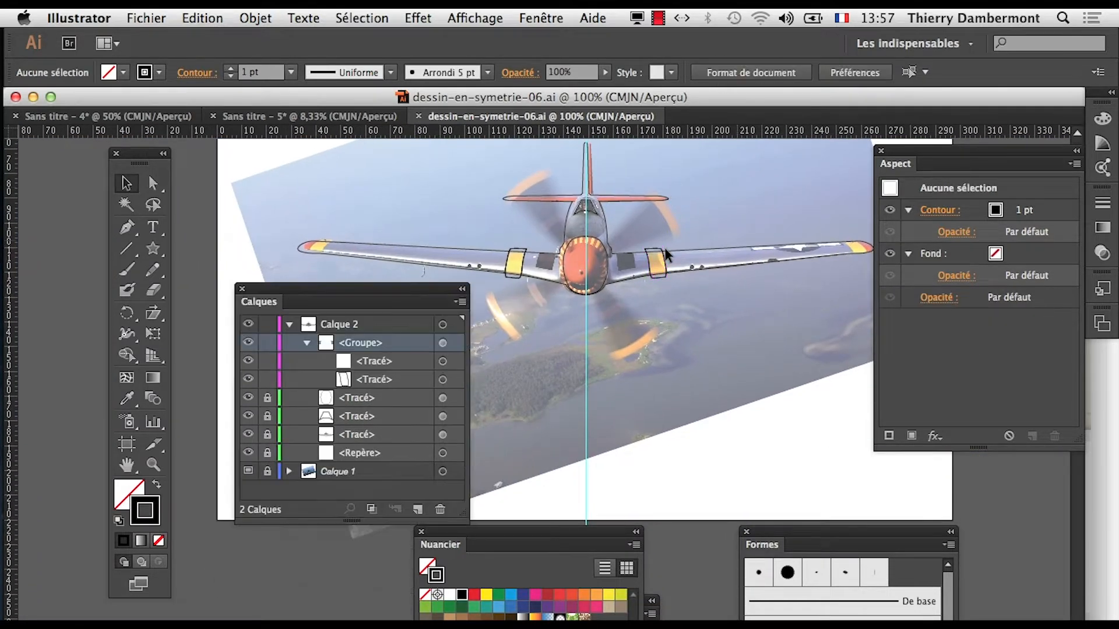
{"action": "left_click_drag", "start_coordinate": [434, 301], "coordinate": [362, 343]}
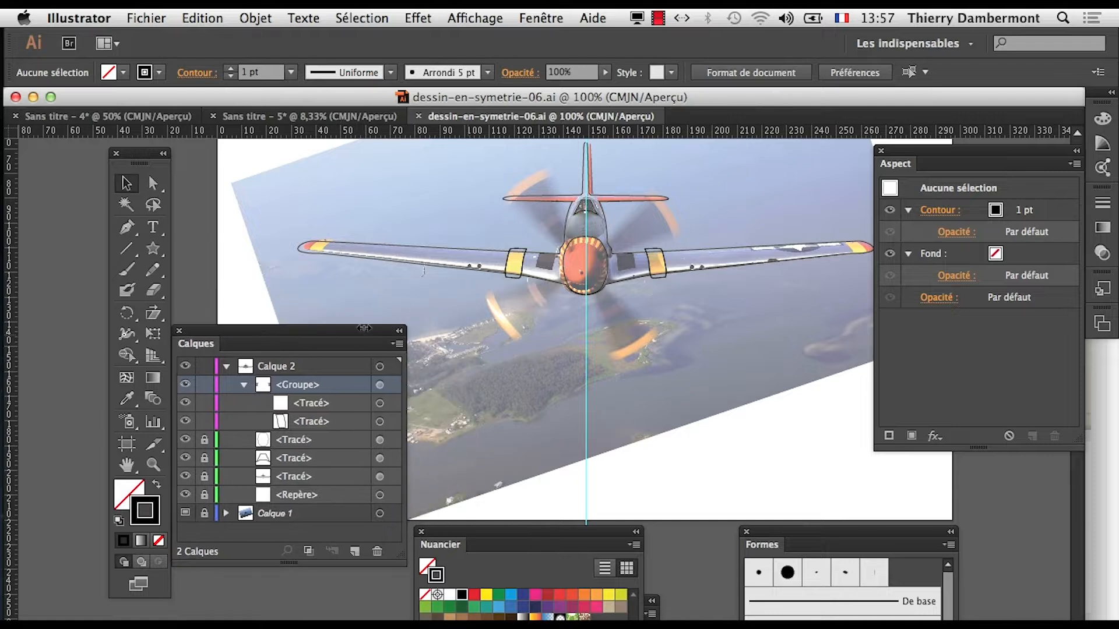
Trace the dark patch between the nose and the original yellow band as a closed four-sided path with the Pen tool.
{"action": "left_click_drag", "start_coordinate": [718, 339], "coordinate": [629, 344]}
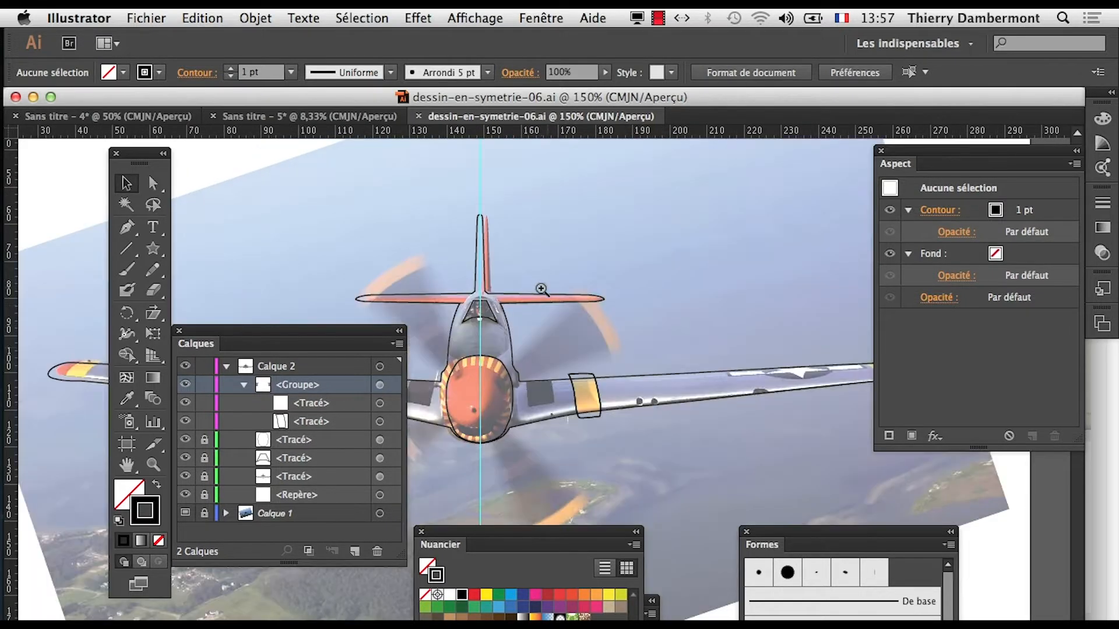
{"action": "left_click", "coordinate": [567, 421], "text": "super"}
{"action": "left_click", "coordinate": [506, 411], "text": "super"}
{"action": "left_click_drag", "start_coordinate": [503, 410], "coordinate": [596, 358]}
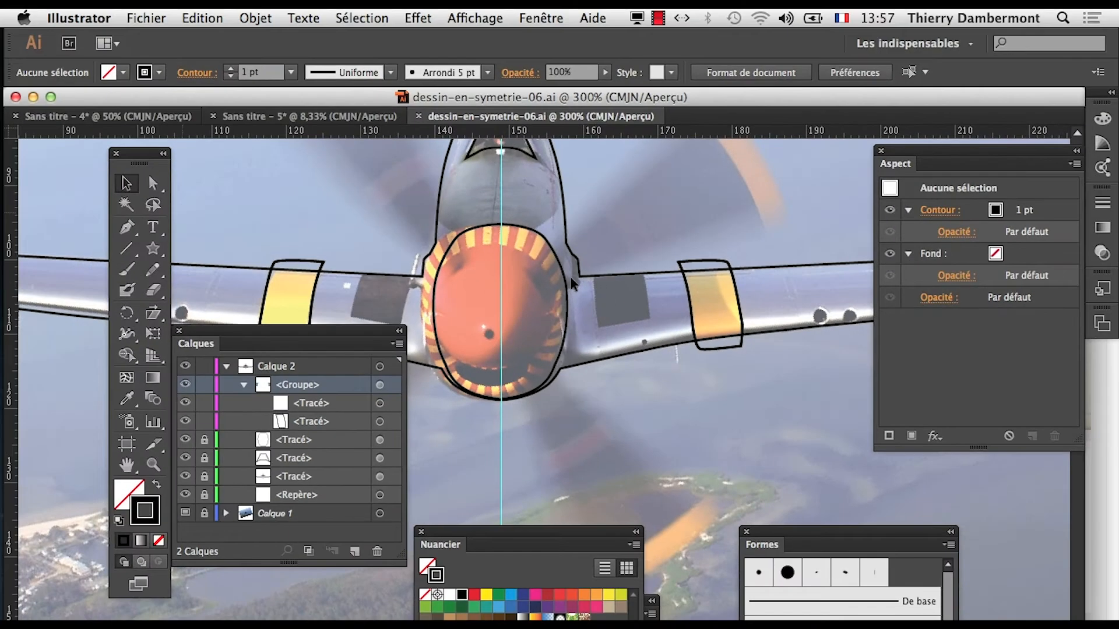
{"action": "left_click", "coordinate": [127, 227]}
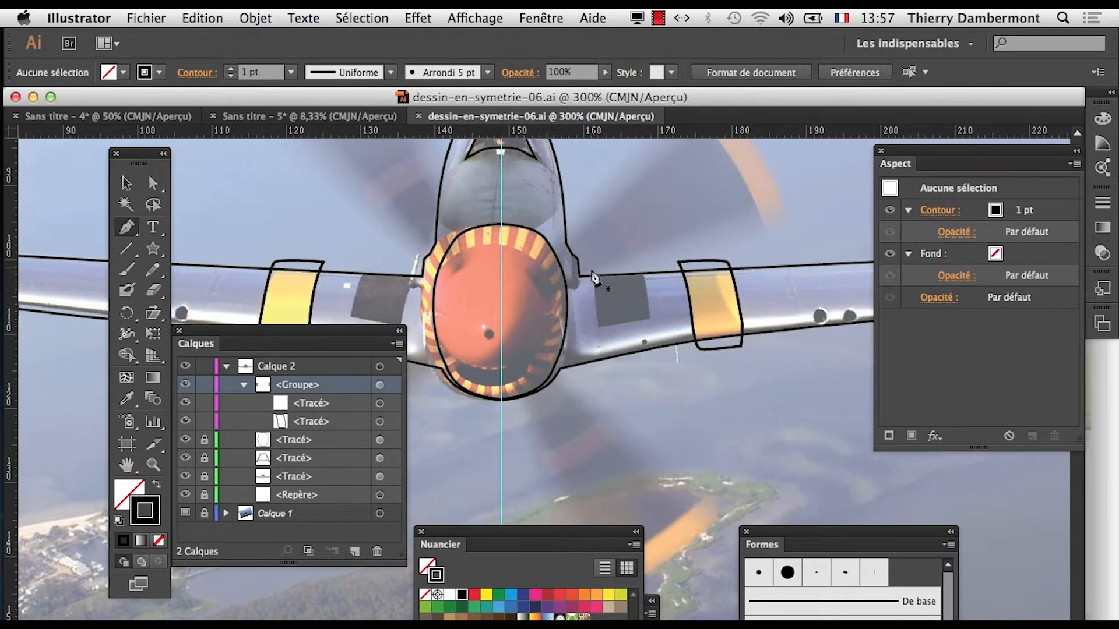
{"action": "left_click", "coordinate": [594, 268]}
{"action": "left_click", "coordinate": [597, 325]}
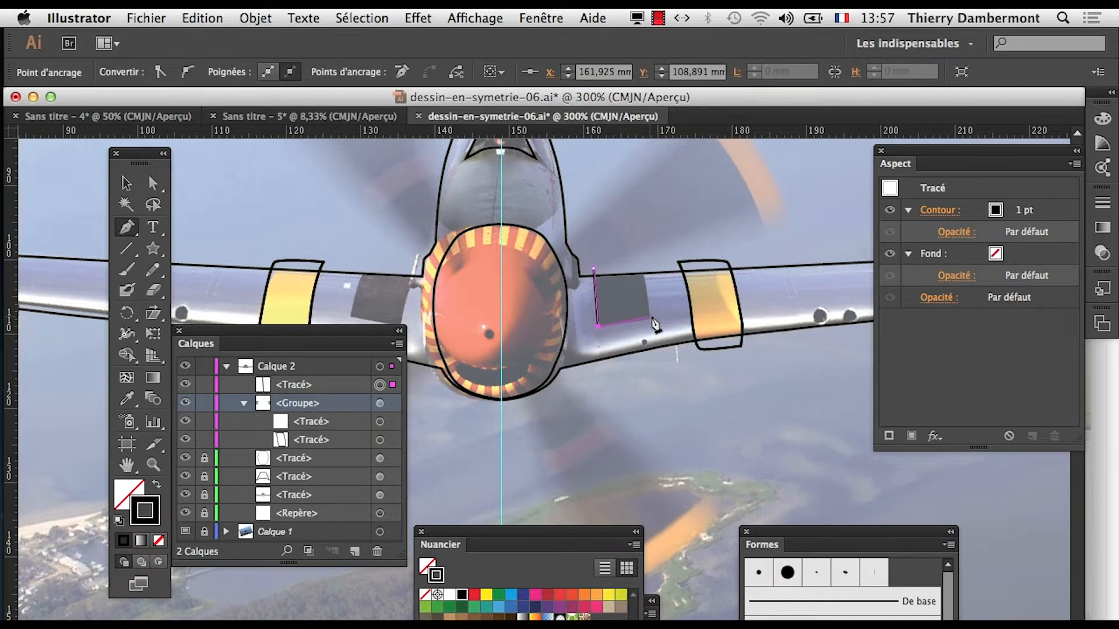
{"action": "left_click", "coordinate": [641, 266]}
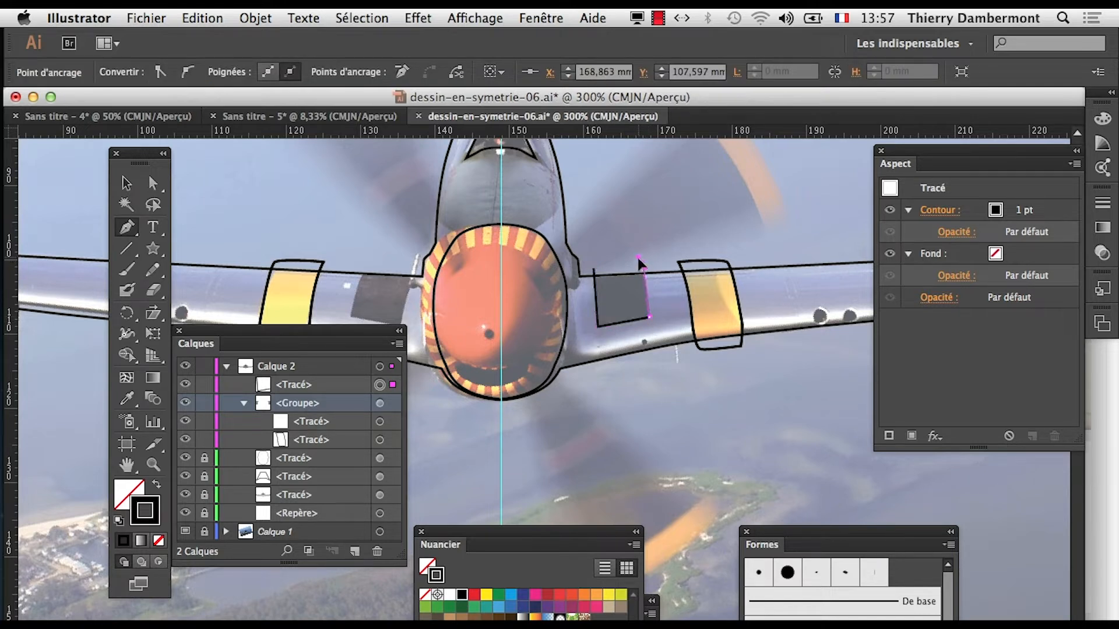
{"action": "left_click_drag", "start_coordinate": [639, 258], "coordinate": [639, 257]}
{"action": "left_click", "coordinate": [594, 270]}
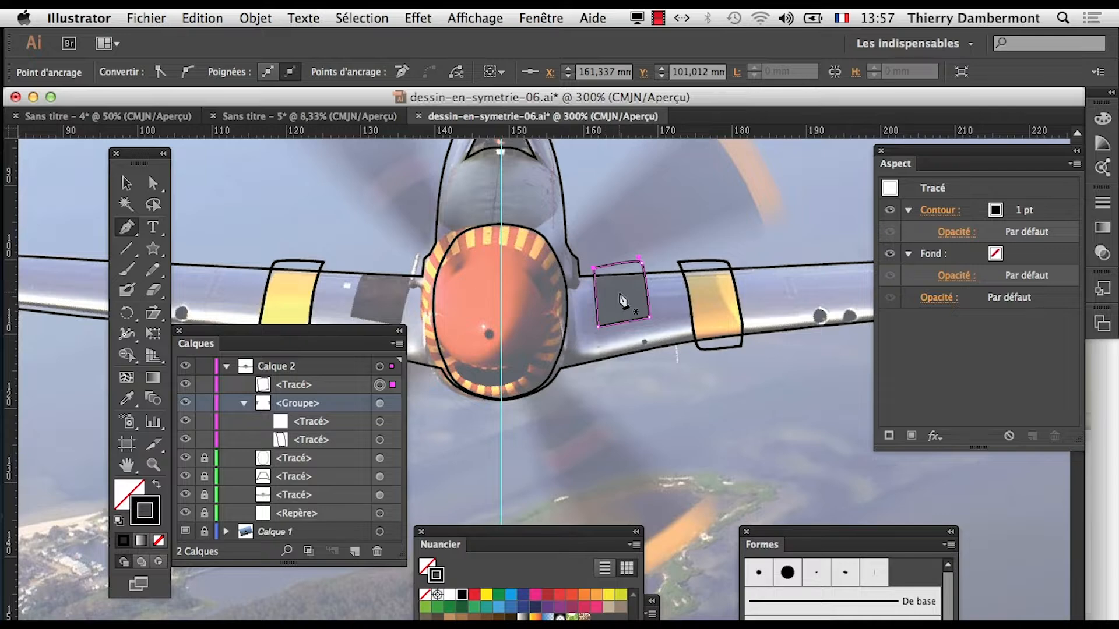
Move the dark patch's path into the mirrored <Groupe> in the layer list so the group's Transformation effect applies to it.
{"action": "scroll", "coordinate": [619, 295], "scroll_direction": "up", "scroll_amount": 2}
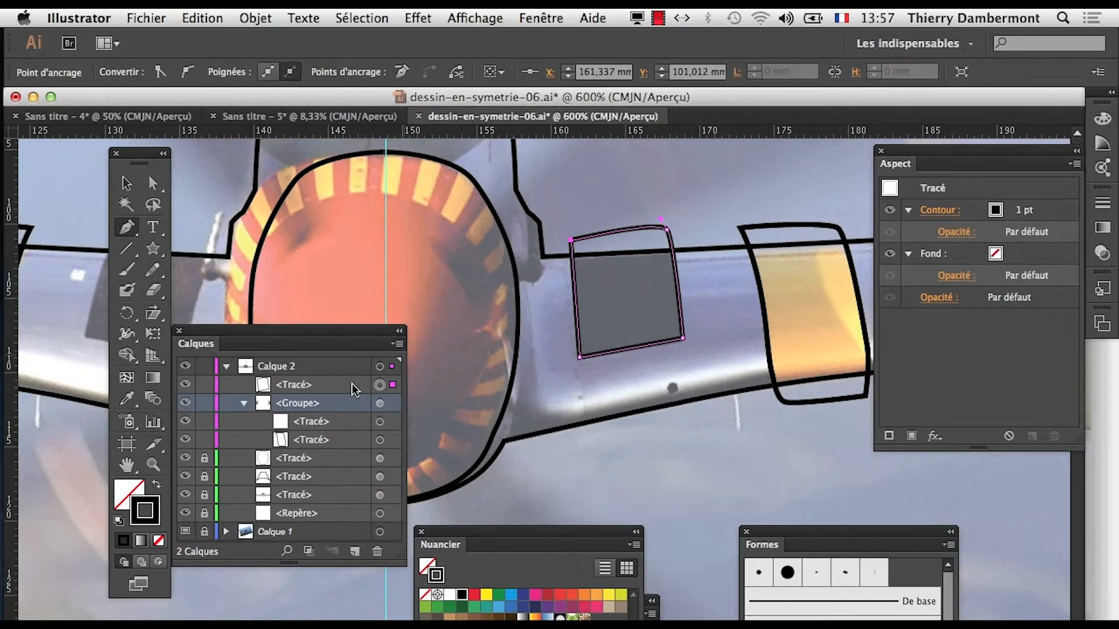
{"action": "left_click_drag", "start_coordinate": [253, 325], "coordinate": [367, 337]}
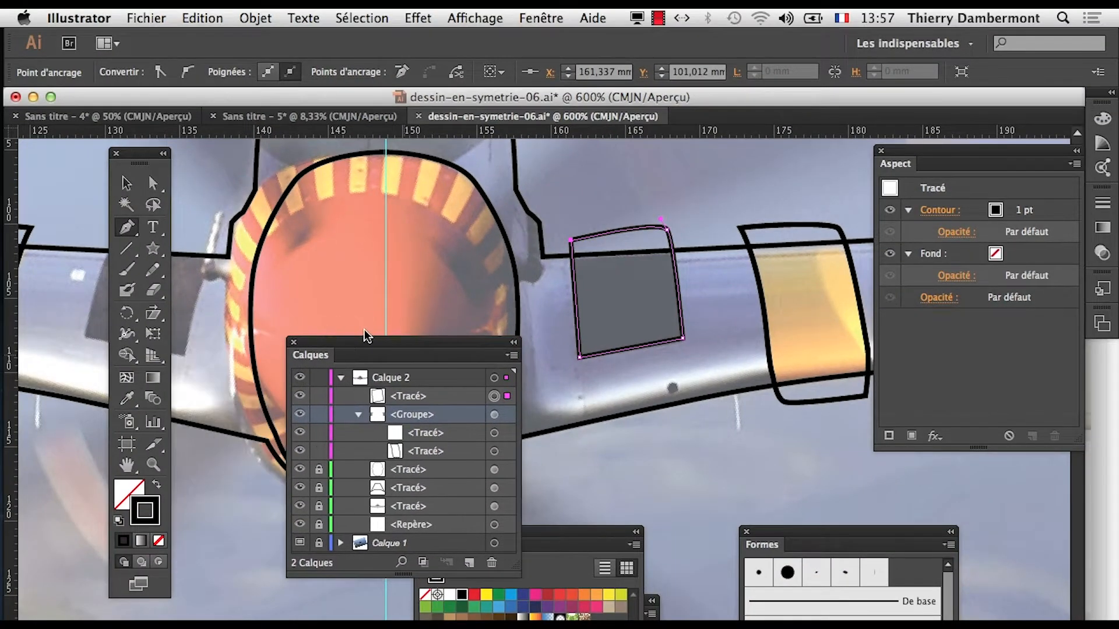
{"action": "left_click_drag", "start_coordinate": [392, 285], "coordinate": [583, 227]}
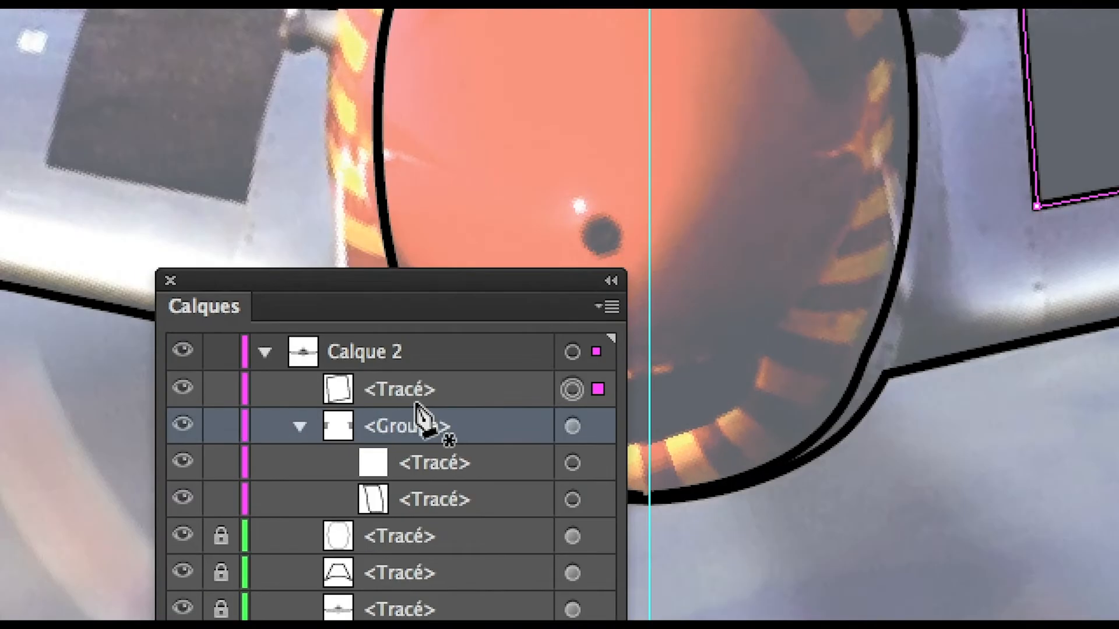
{"action": "left_click", "coordinate": [429, 396]}
{"action": "left_click_drag", "start_coordinate": [429, 394], "coordinate": [431, 407]}
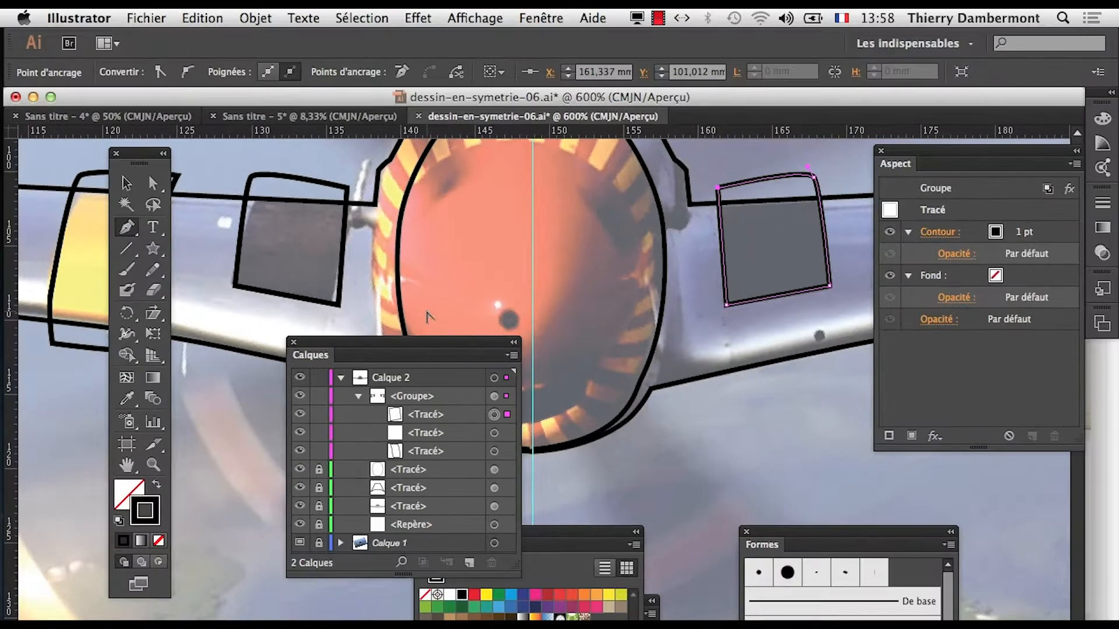
{"action": "scroll", "coordinate": [462, 287], "scroll_direction": "down", "scroll_amount": 1}
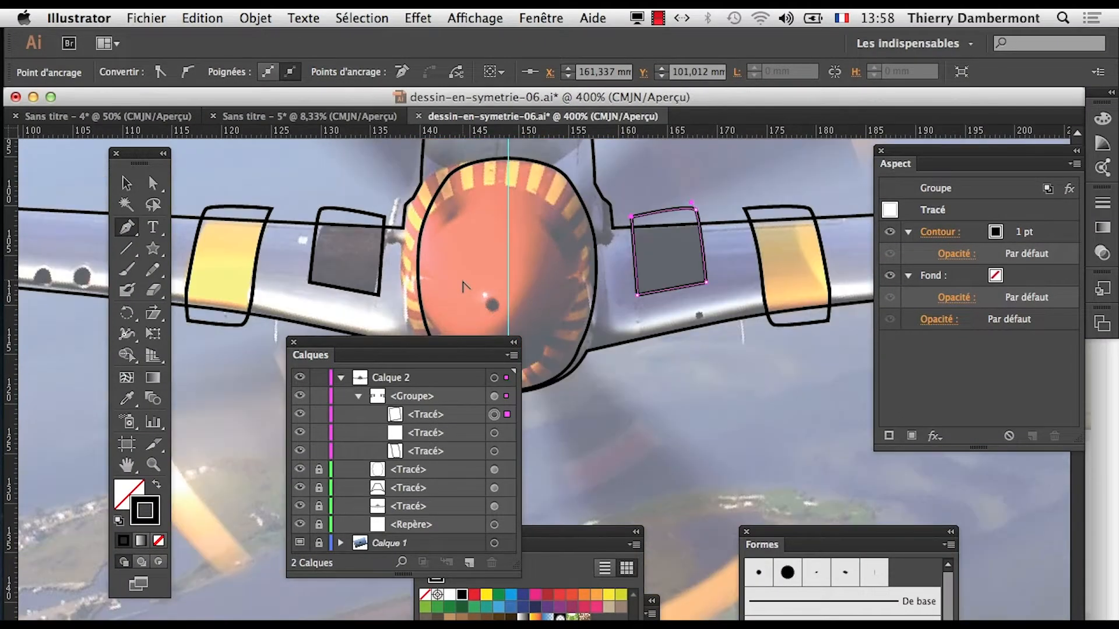
{"action": "scroll", "coordinate": [462, 285], "scroll_direction": "down", "scroll_amount": 1}
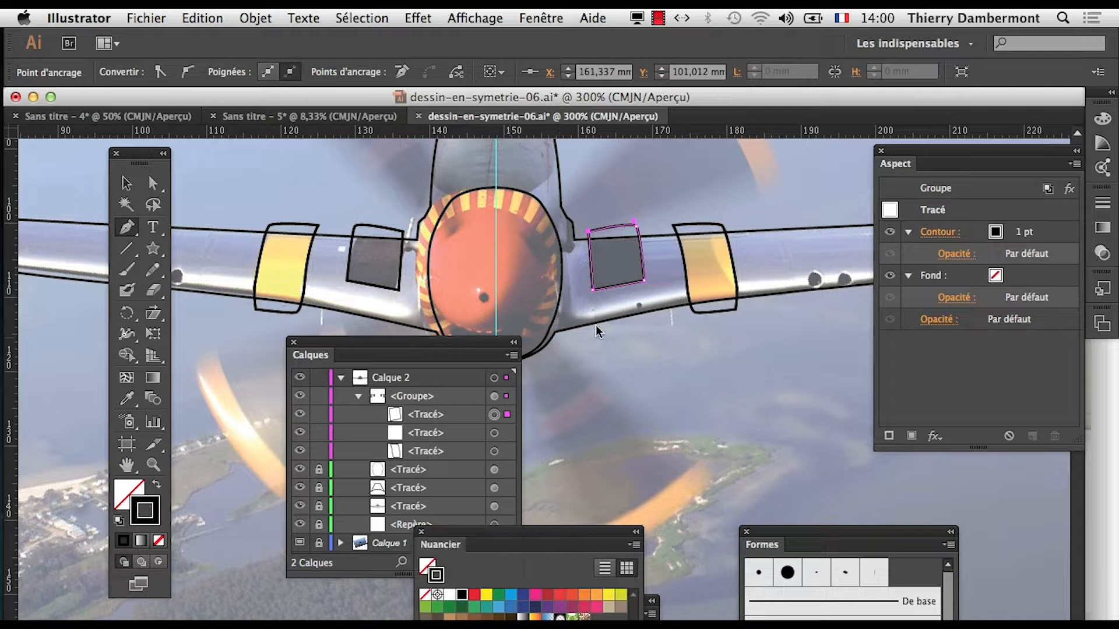
Place the Calques panel below the wing details, then select the mirrored group with the Selection tool and isolate it.
{"action": "left_click_drag", "start_coordinate": [390, 349], "coordinate": [322, 373]}
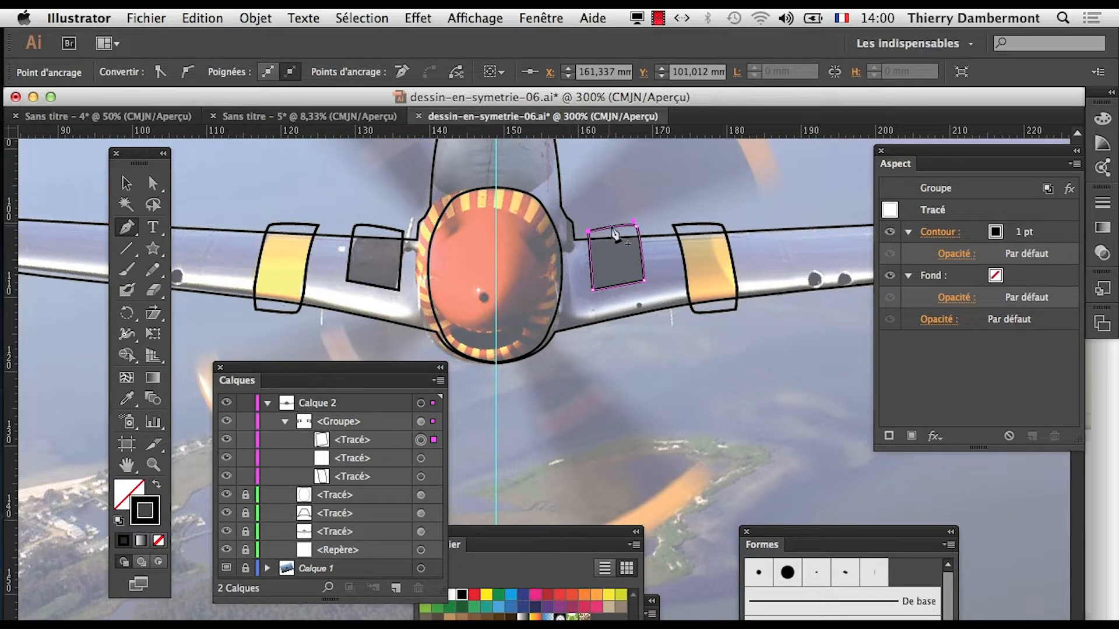
{"action": "right_click", "coordinate": [609, 232]}
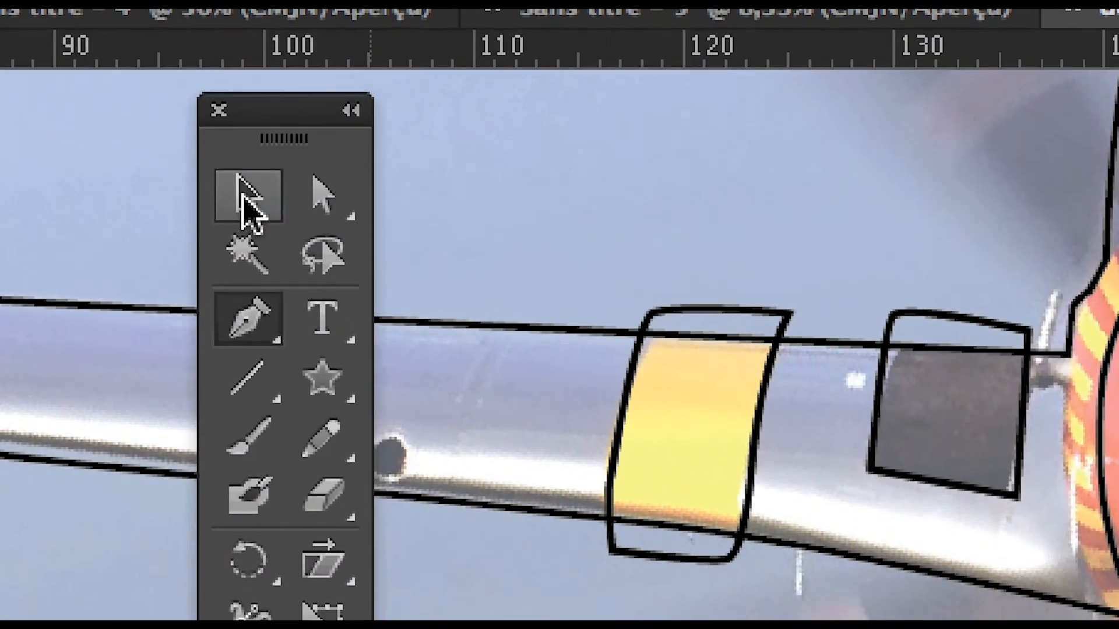
{"action": "left_click", "coordinate": [243, 197]}
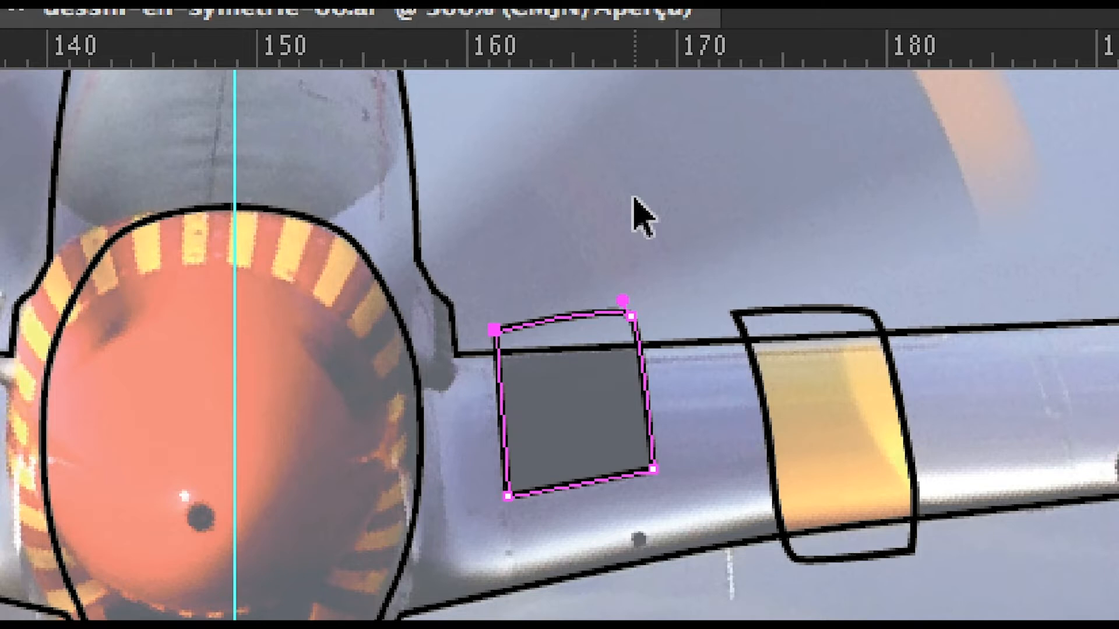
{"action": "left_click", "coordinate": [637, 217]}
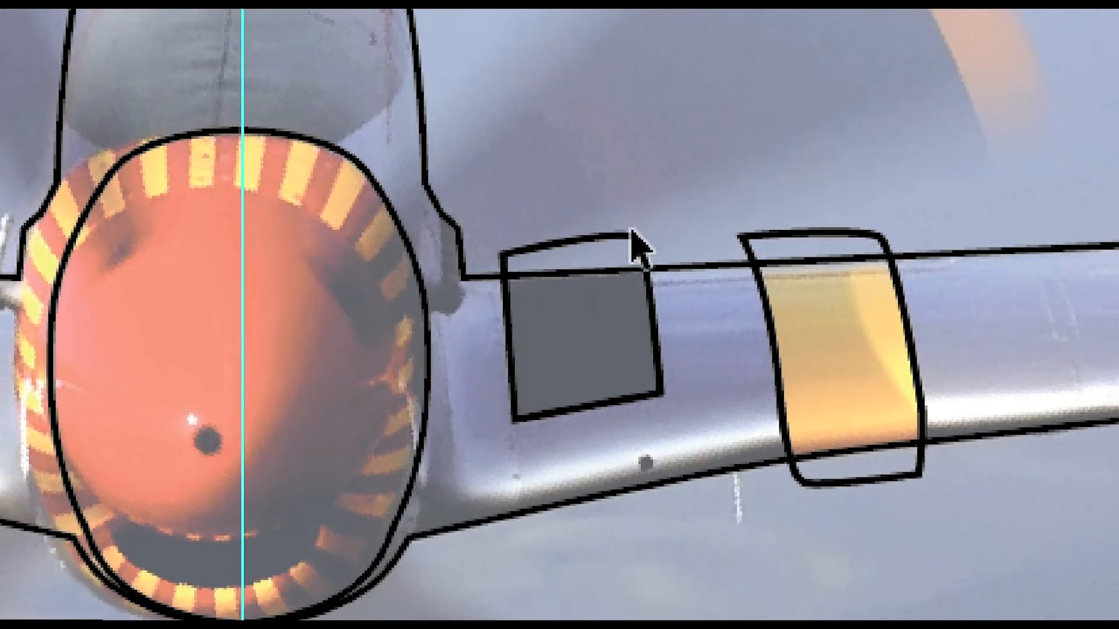
{"action": "left_click", "coordinate": [629, 232]}
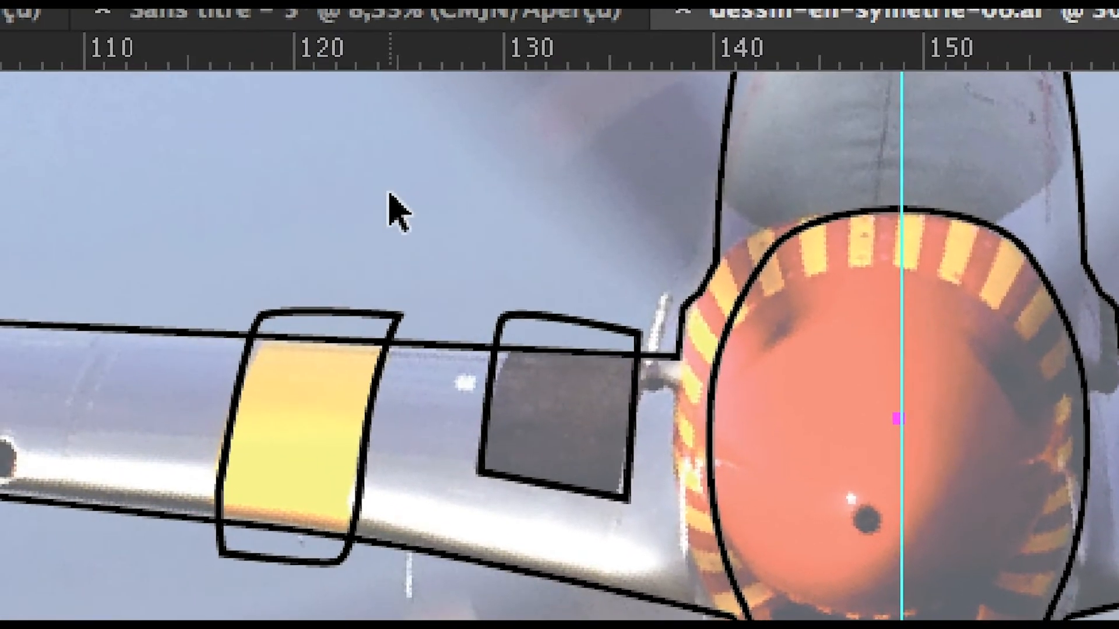
{"action": "left_click", "coordinate": [625, 227]}
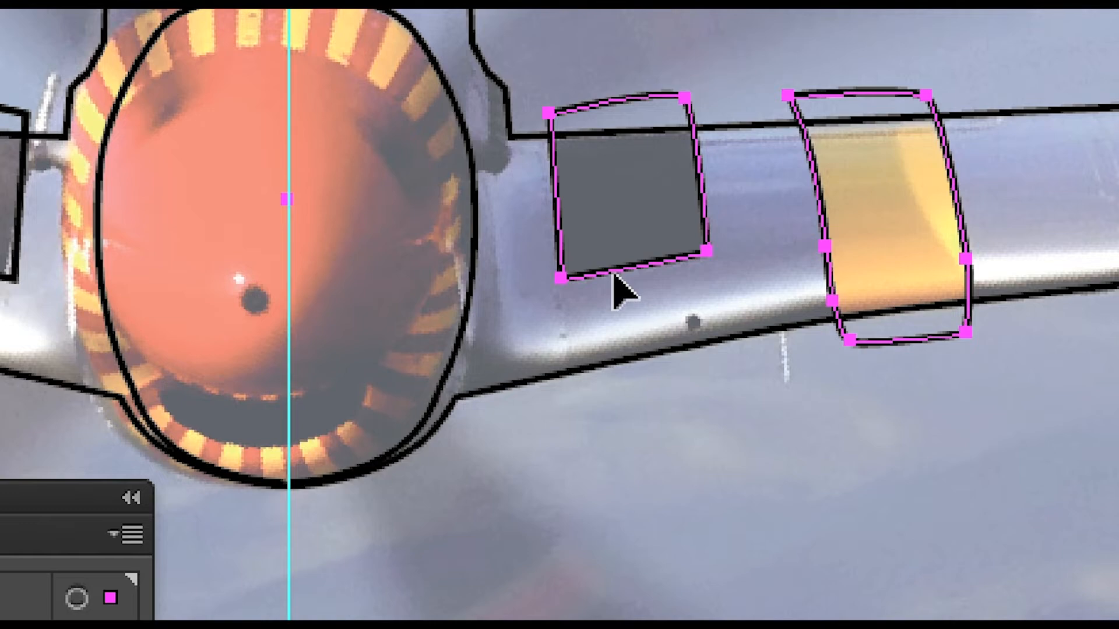
{"action": "right_click", "coordinate": [612, 274]}
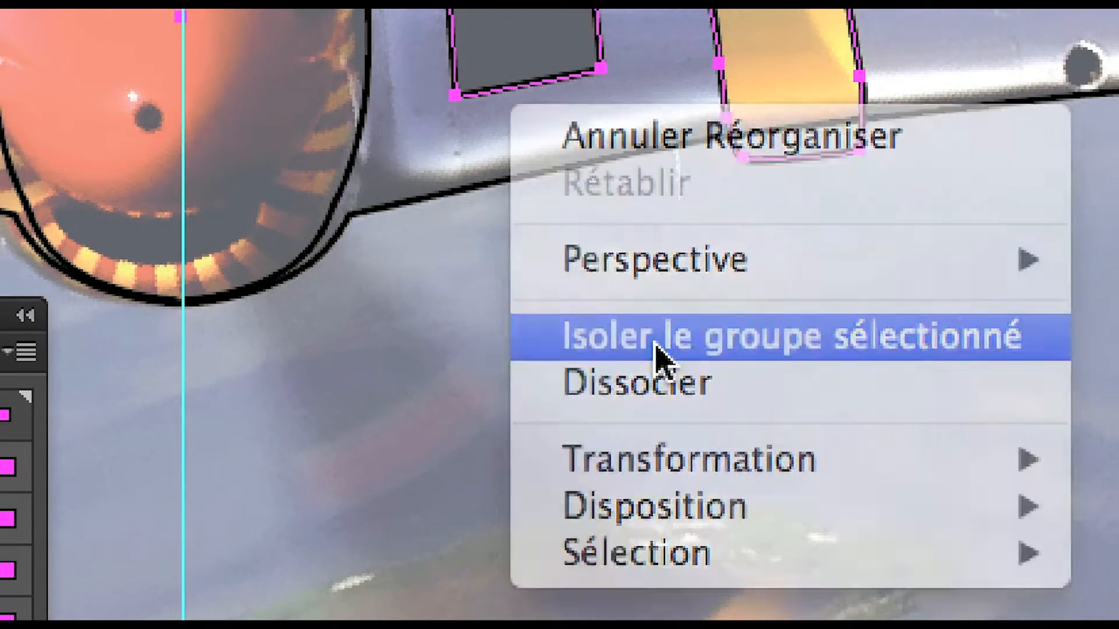
{"action": "left_click", "coordinate": [655, 344]}
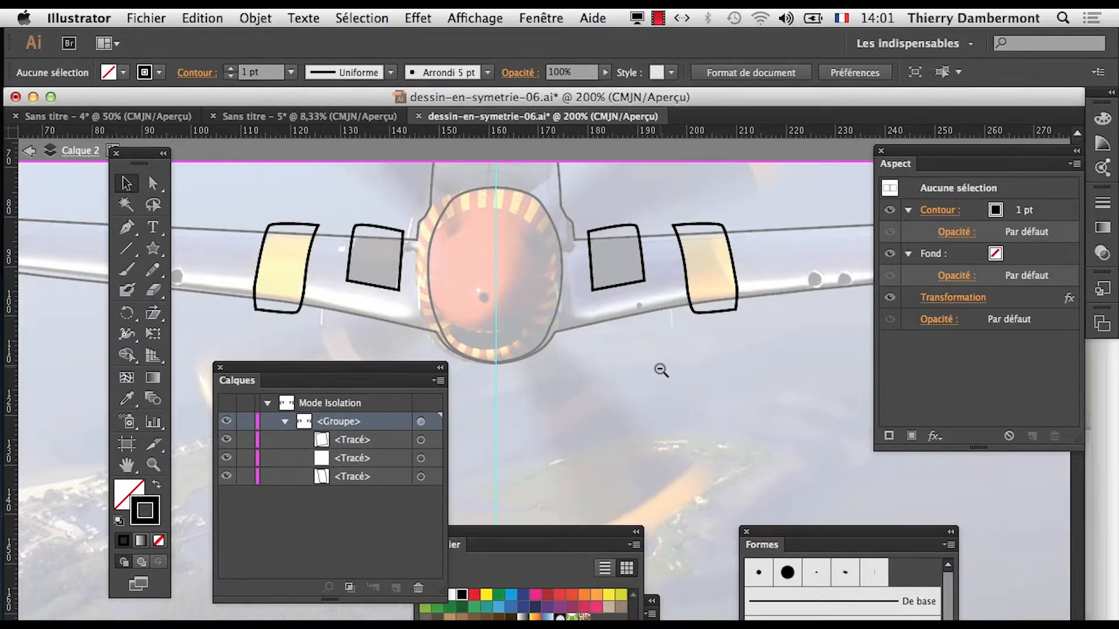
Move the tools panel clear of the isolation path bar and bring the wing carrying the original shapes into view.
{"action": "key", "text": "super+minus"}
{"action": "key", "text": "super+minus"}
{"action": "left_click_drag", "start_coordinate": [141, 164], "coordinate": [103, 225]}
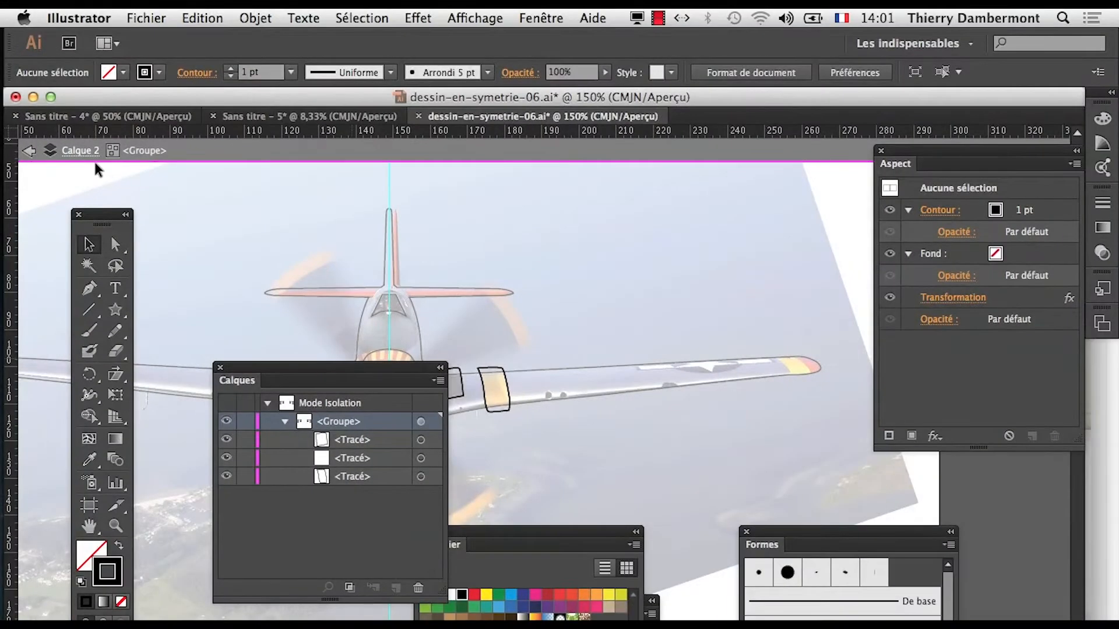
{"action": "left_click_drag", "start_coordinate": [500, 364], "coordinate": [516, 259]}
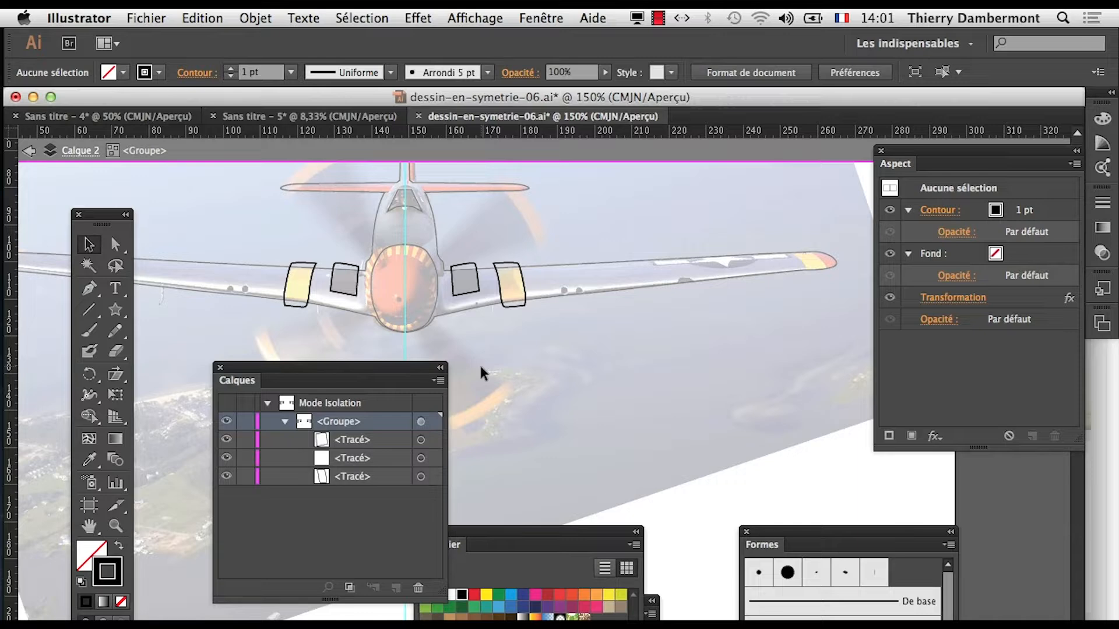
{"action": "scroll", "coordinate": [811, 310], "scroll_direction": "right", "scroll_amount": 10}
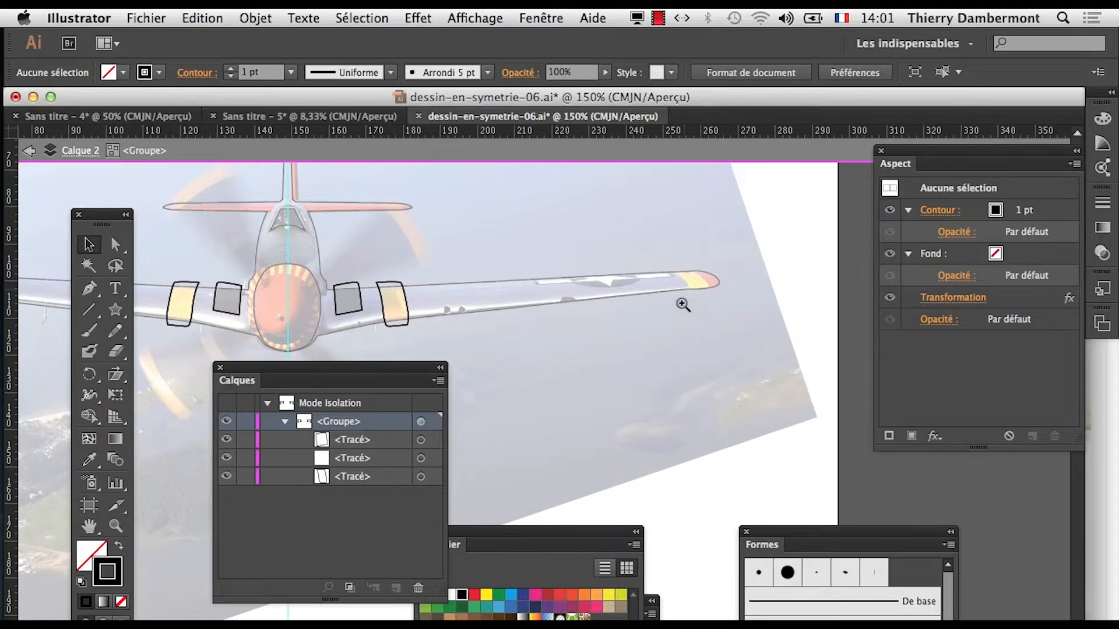
Trace the yellow band beside the red wing tip as a closed path inside the isolated group with the Pen tool.
{"action": "left_click", "coordinate": [722, 283]}
{"action": "left_click", "coordinate": [723, 283]}
{"action": "left_click_drag", "start_coordinate": [316, 303], "coordinate": [513, 222]}
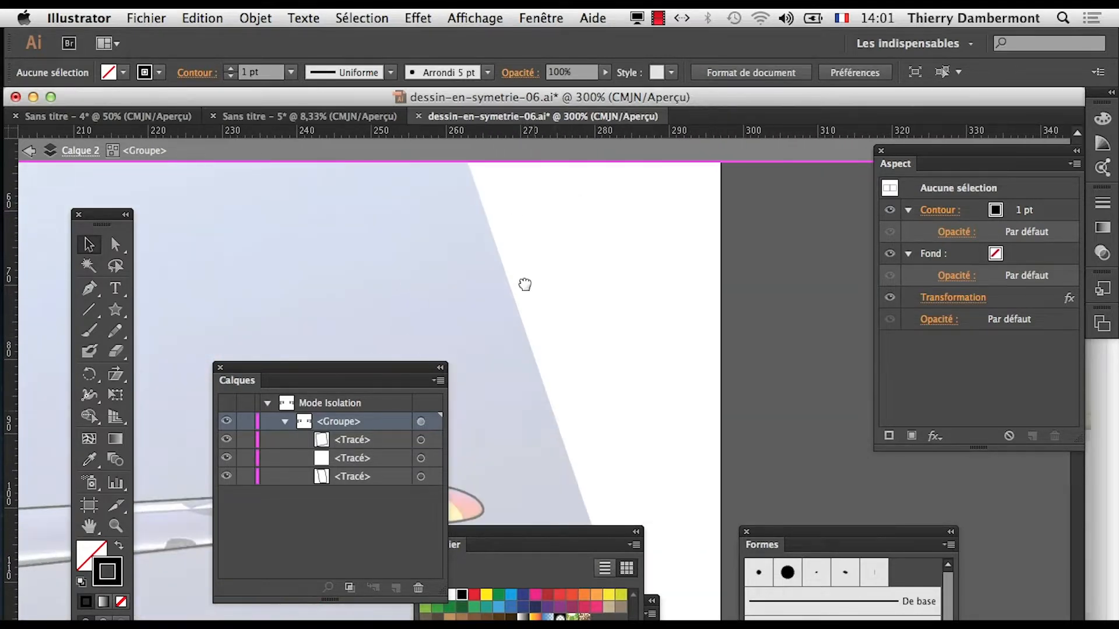
{"action": "left_click_drag", "start_coordinate": [536, 406], "coordinate": [689, 274]}
{"action": "left_click", "coordinate": [622, 371]}
{"action": "left_click_drag", "start_coordinate": [505, 425], "coordinate": [613, 359]}
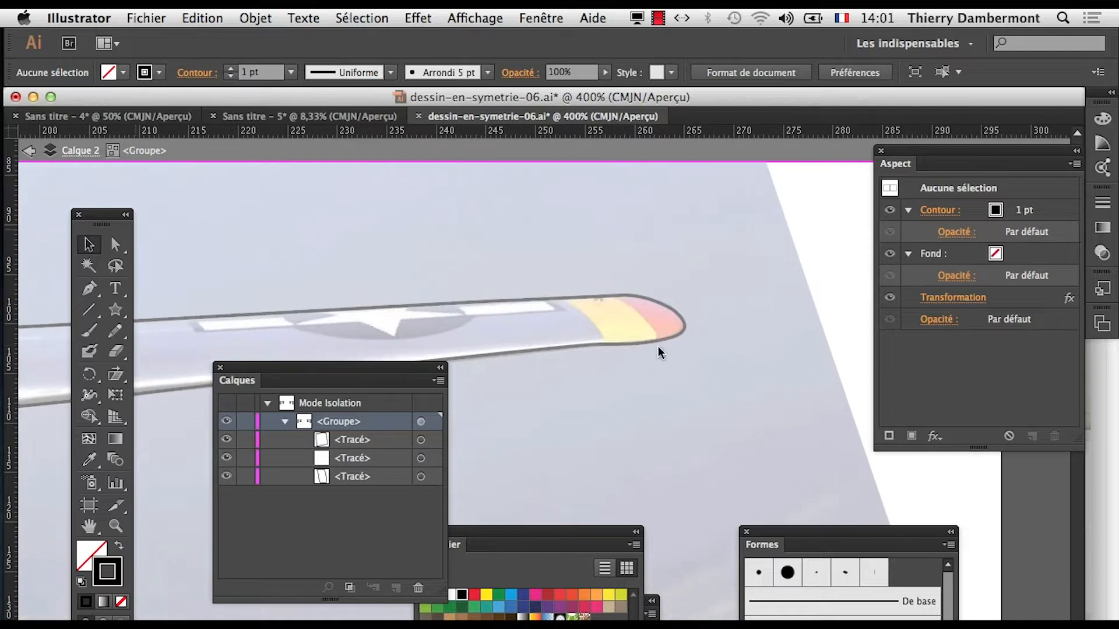
{"action": "left_click", "coordinate": [88, 287]}
{"action": "left_click_drag", "start_coordinate": [551, 293], "coordinate": [597, 328]}
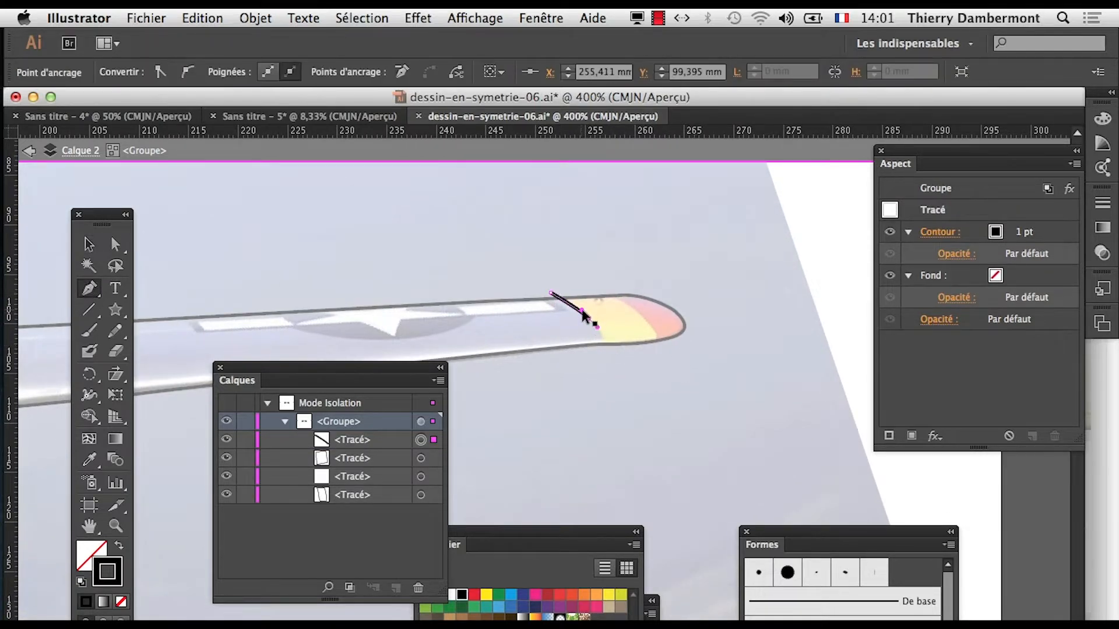
{"action": "left_click", "coordinate": [115, 246]}
{"action": "left_click", "coordinate": [88, 288]}
{"action": "mouse_move", "coordinate": [615, 358]}
{"action": "left_mouse_down"}
{"action": "mouse_move", "coordinate": [621, 373]}
{"action": "mouse_move", "coordinate": [655, 331]}
{"action": "mouse_move", "coordinate": [590, 281]}
{"action": "left_mouse_up"}
{"action": "left_click", "coordinate": [551, 293]}
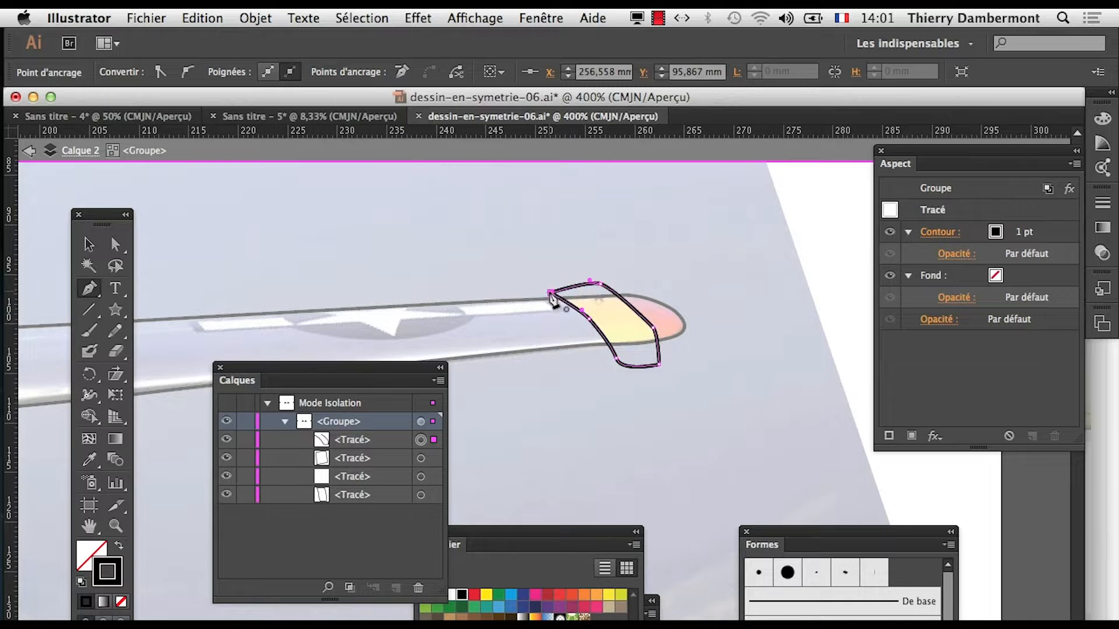
Exit isolation mode on the mirrored group and return to the full Calque 2 artwork.
{"action": "left_click", "coordinate": [532, 298], "text": "alt+super"}
{"action": "left_click", "coordinate": [517, 298], "text": "alt+super"}
{"action": "left_click_drag", "start_coordinate": [373, 313], "coordinate": [755, 233]}
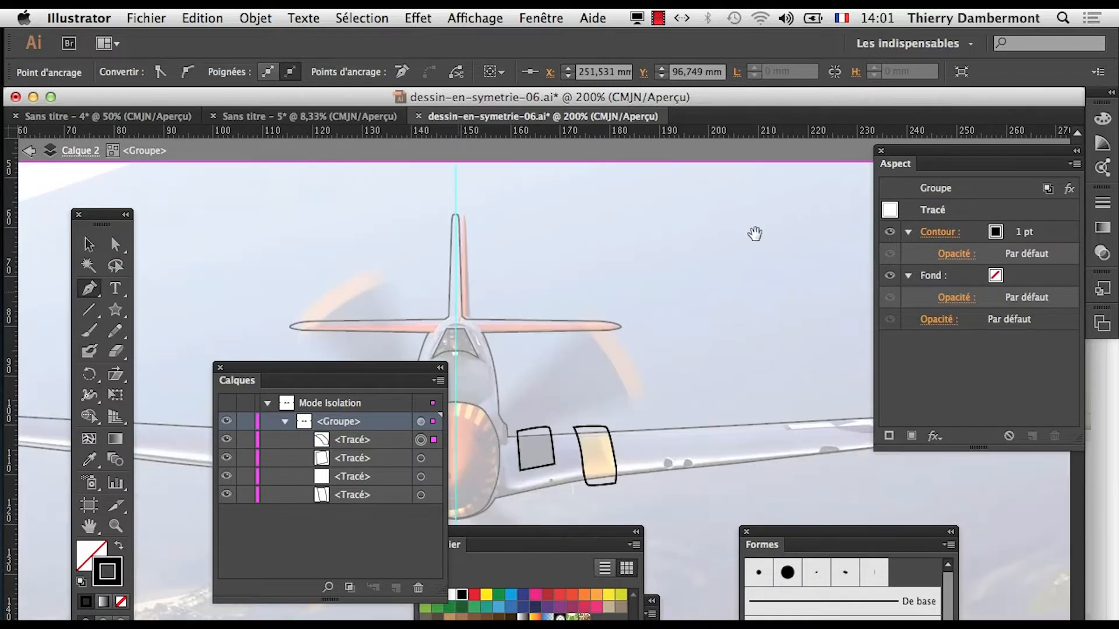
{"action": "left_click_drag", "start_coordinate": [433, 298], "coordinate": [717, 233]}
{"action": "left_click", "coordinate": [535, 282], "text": "alt+super"}
{"action": "left_click_drag", "start_coordinate": [688, 529], "coordinate": [580, 322]}
{"action": "left_click", "coordinate": [563, 225], "text": "alt+super"}
{"action": "left_click_drag", "start_coordinate": [606, 406], "coordinate": [574, 250]}
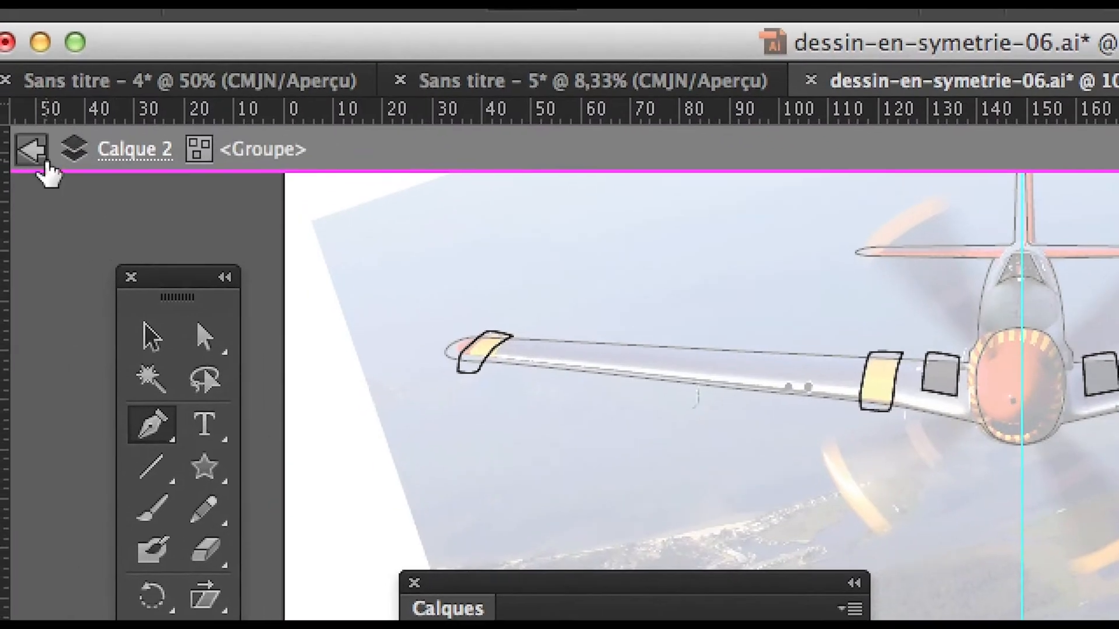
{"action": "left_click", "coordinate": [36, 153]}
{"action": "left_click", "coordinate": [36, 153]}
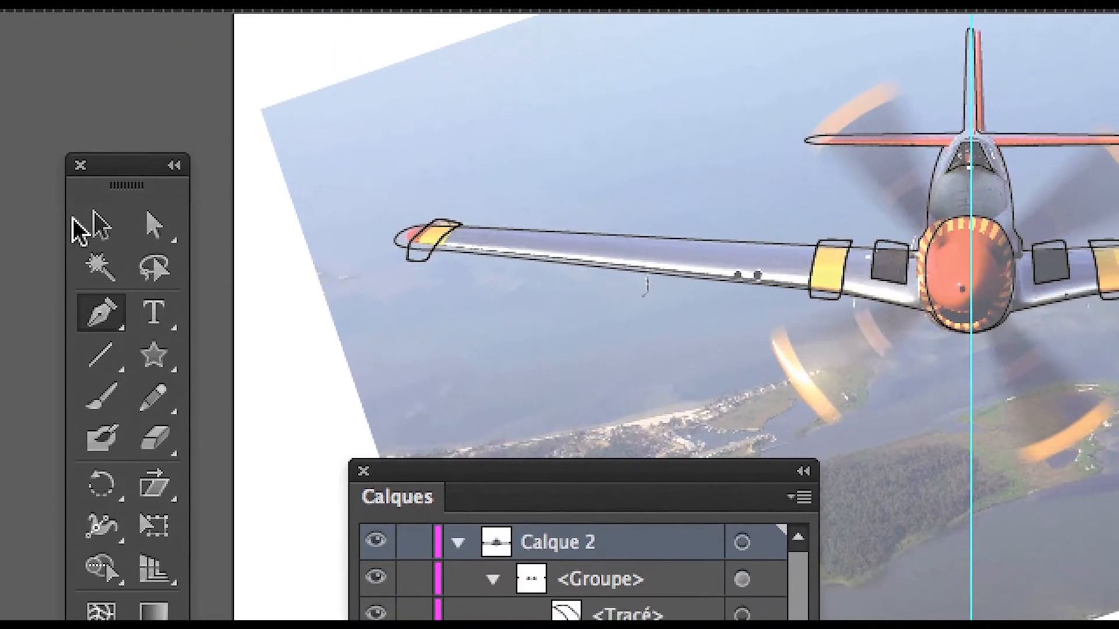
Reselect the mirrored group with the Selection tool and isolate it for adding more wing details.
{"action": "left_click", "coordinate": [142, 298]}
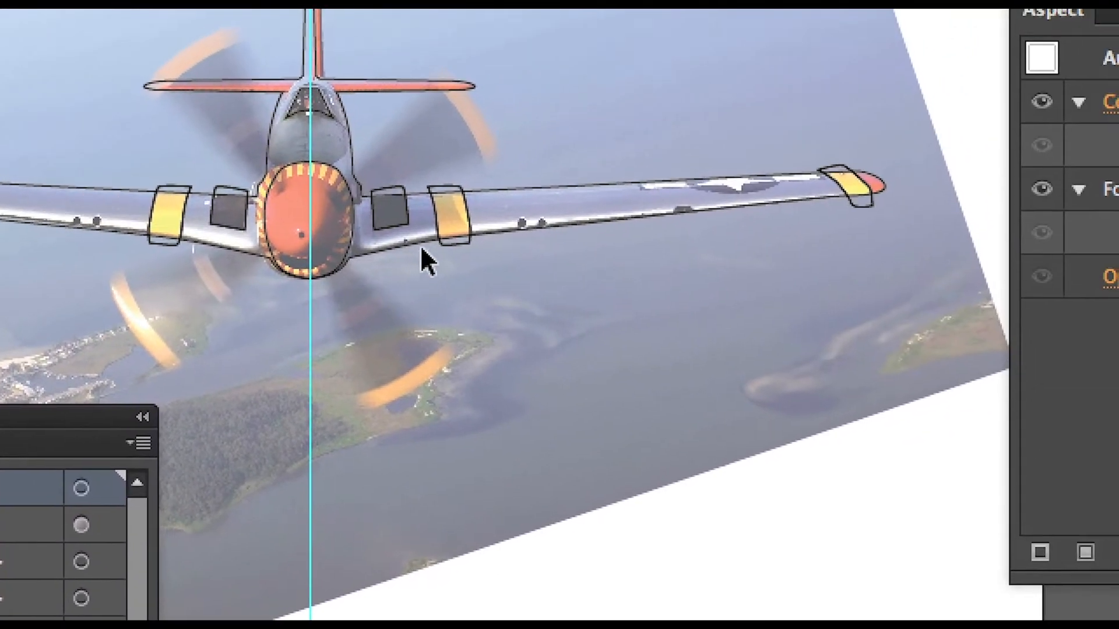
{"action": "left_click", "coordinate": [664, 198]}
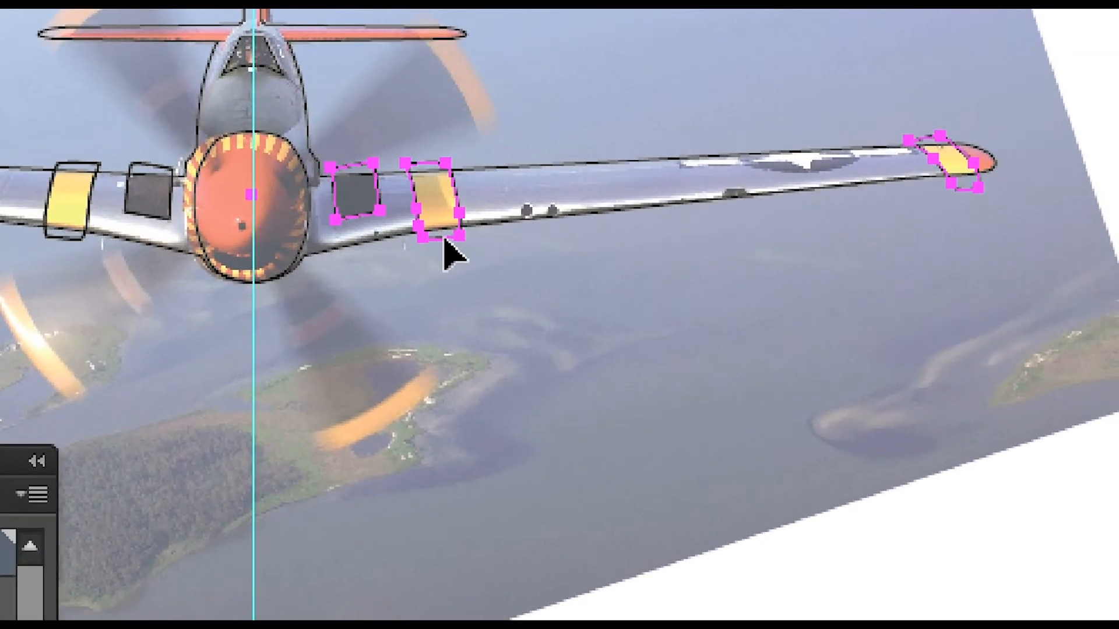
{"action": "right_click", "coordinate": [449, 253]}
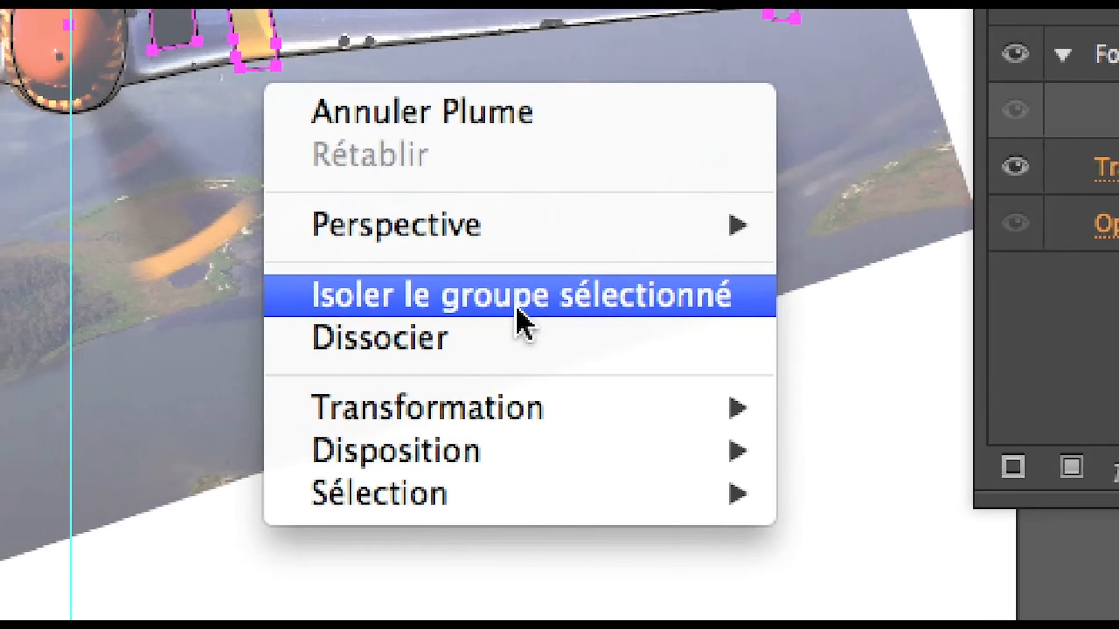
{"action": "left_click", "coordinate": [530, 309]}
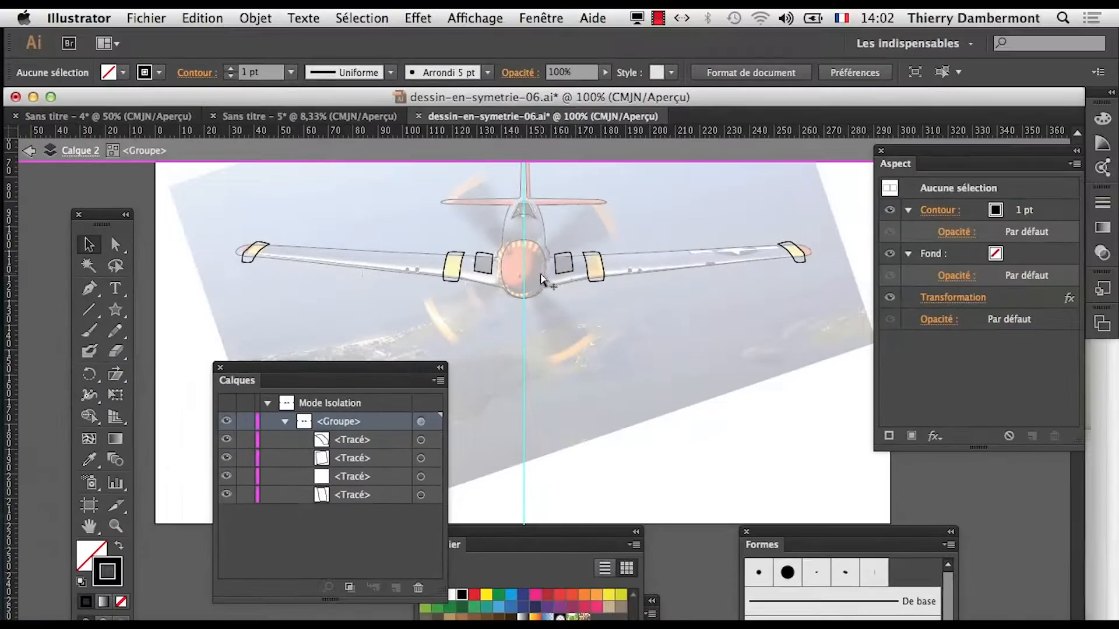
Trace the round hole nearest the original inner yellow band as a closed curved path inside the isolated group with the Pen tool.
{"action": "left_click", "coordinate": [623, 283], "text": "super"}
{"action": "left_click", "coordinate": [637, 283], "text": "super"}
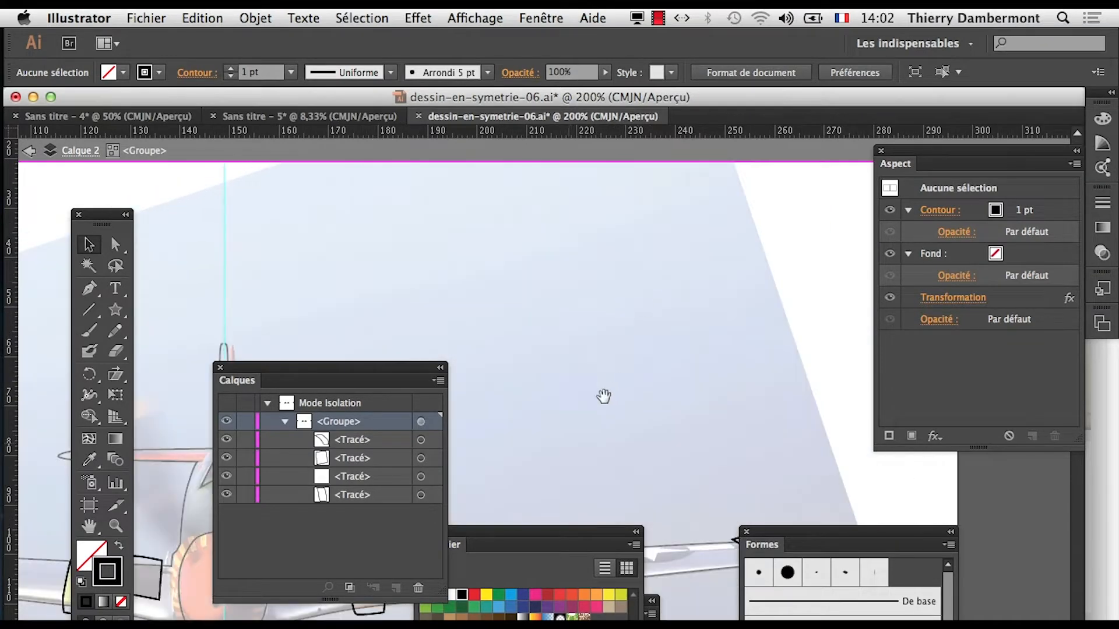
{"action": "left_click_drag", "start_coordinate": [545, 546], "coordinate": [606, 336]}
{"action": "left_click_drag", "start_coordinate": [564, 397], "coordinate": [584, 308]}
{"action": "left_click", "coordinate": [531, 312], "text": "super"}
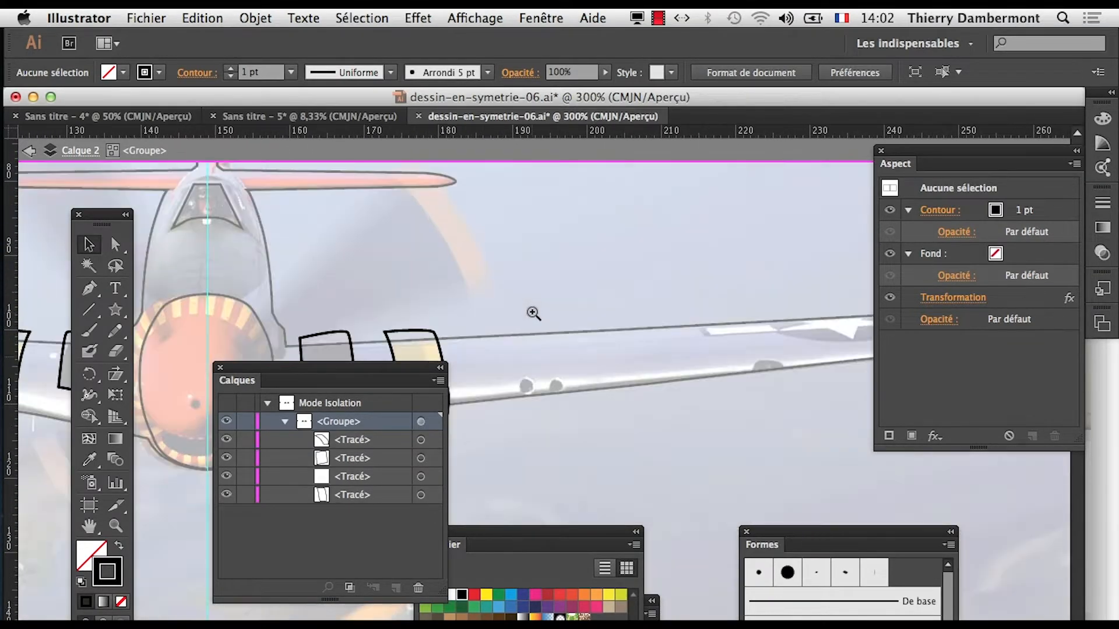
{"action": "left_click", "coordinate": [542, 400], "text": "super"}
{"action": "left_click_drag", "start_coordinate": [539, 454], "coordinate": [539, 451]}
{"action": "left_click", "coordinate": [536, 363]}
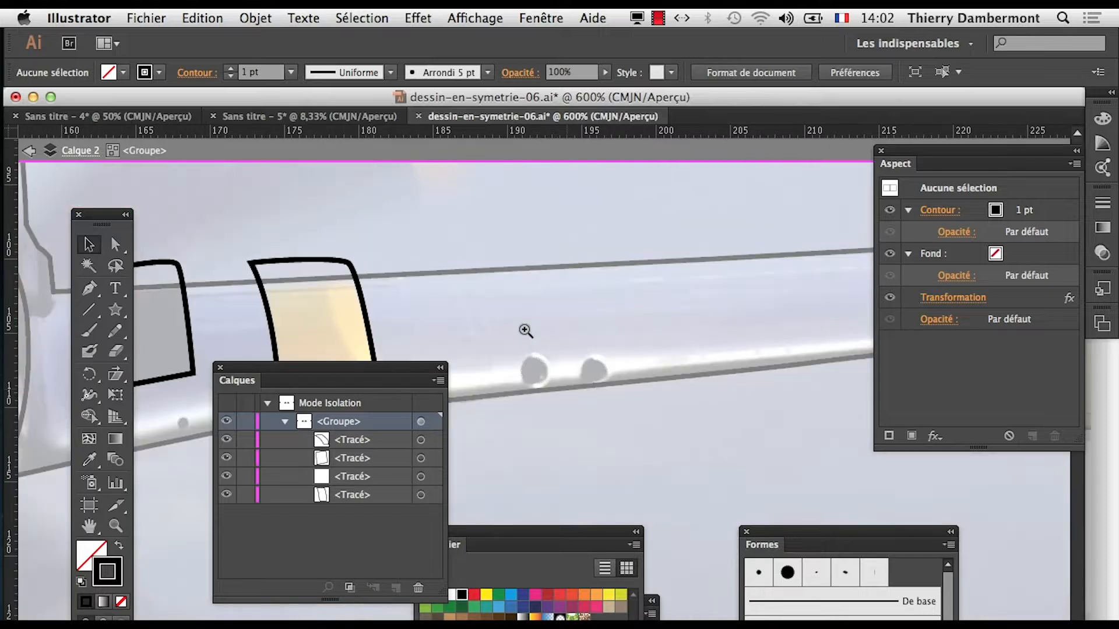
{"action": "left_click_drag", "start_coordinate": [554, 439], "coordinate": [549, 387]}
{"action": "key", "text": "backslash"}
{"action": "left_click", "coordinate": [89, 288]}
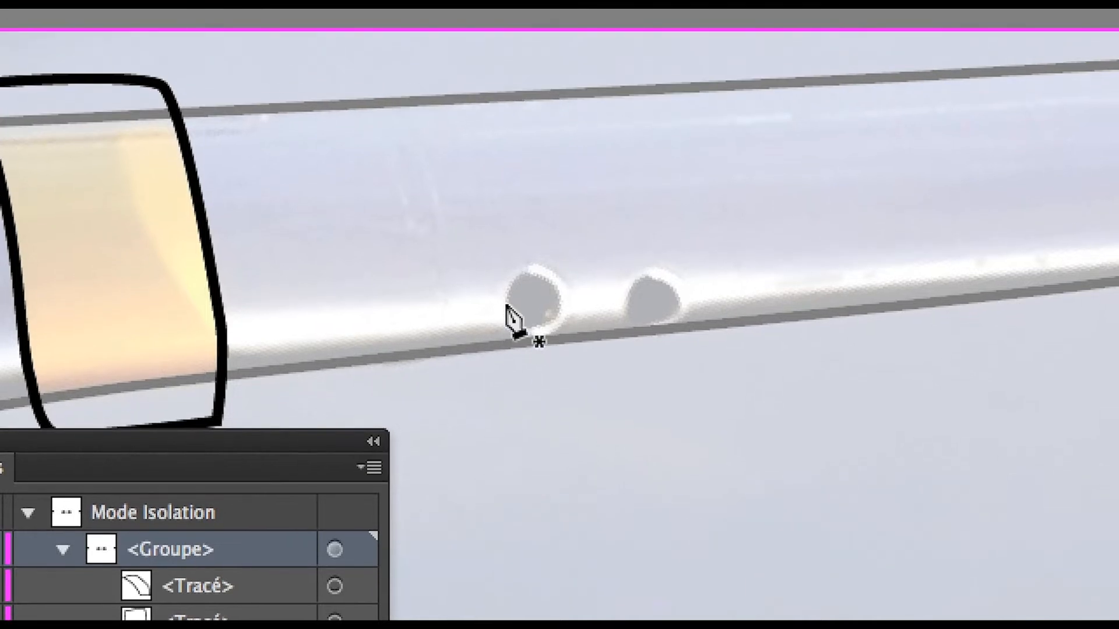
{"action": "left_click", "coordinate": [505, 304]}
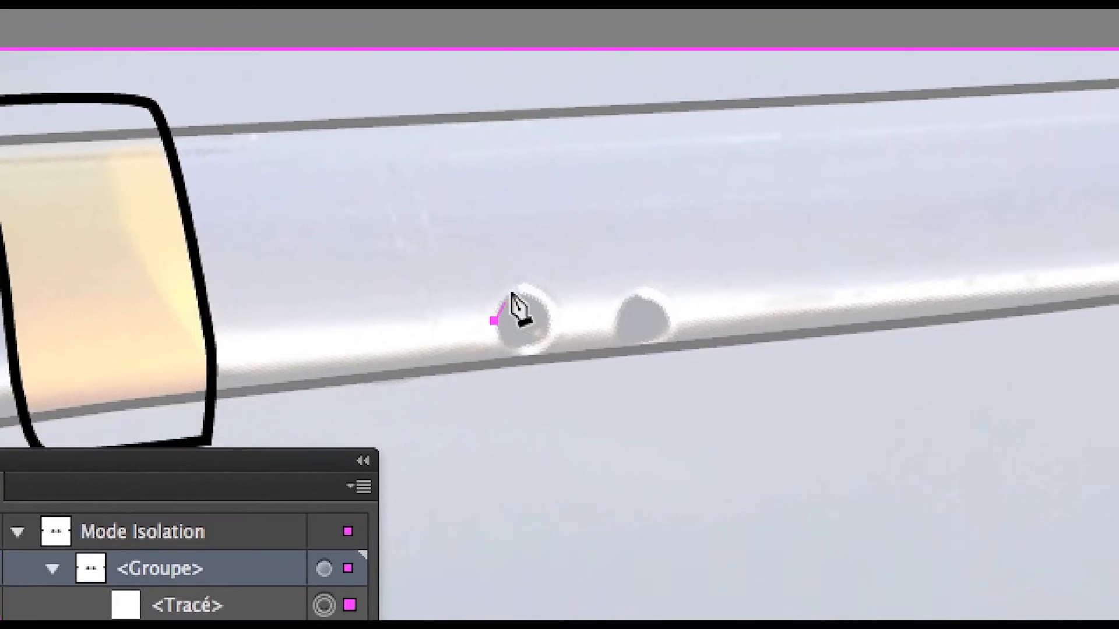
{"action": "left_click_drag", "start_coordinate": [527, 265], "coordinate": [541, 266]}
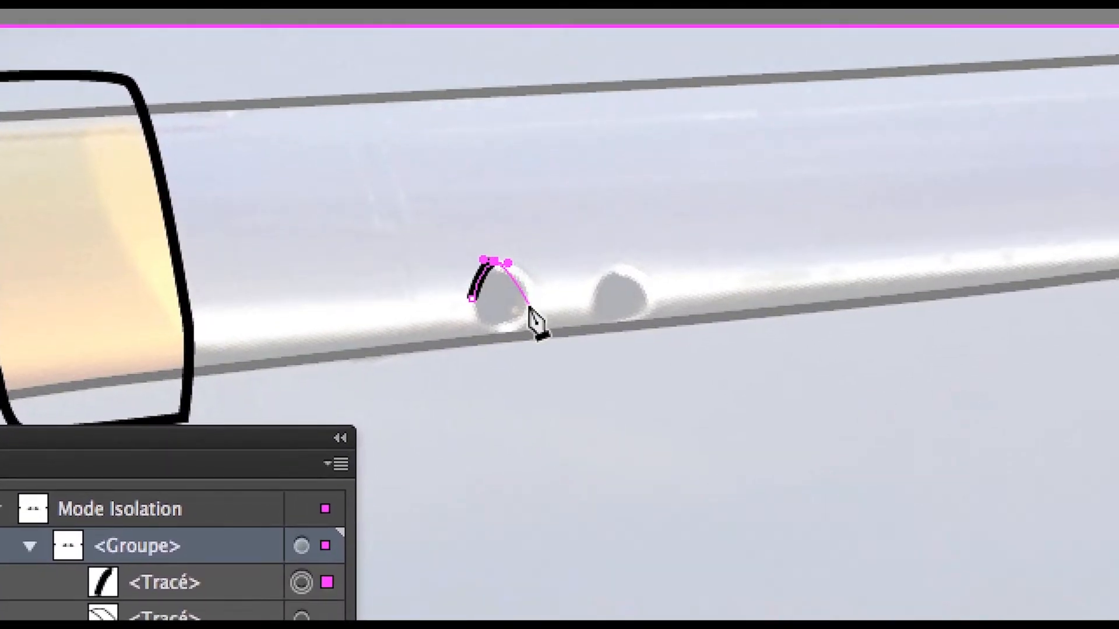
{"action": "left_click_drag", "start_coordinate": [526, 307], "coordinate": [506, 295]}
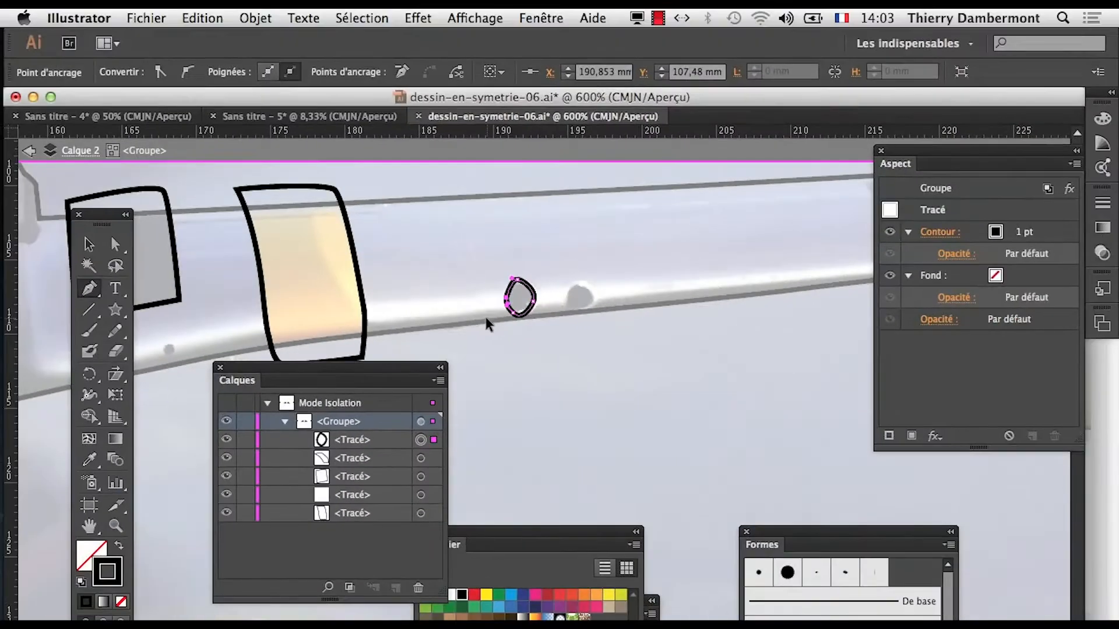
Trace the second round hole, just outboard of the first one, as a closed curved path inside the isolated group with the Pen tool.
{"action": "left_click", "coordinate": [511, 343], "text": "alt+super"}
{"action": "left_click", "coordinate": [512, 359], "text": "alt+super"}
{"action": "left_click_drag", "start_coordinate": [489, 366], "coordinate": [672, 249]}
{"action": "left_click_drag", "start_coordinate": [519, 282], "coordinate": [655, 250]}
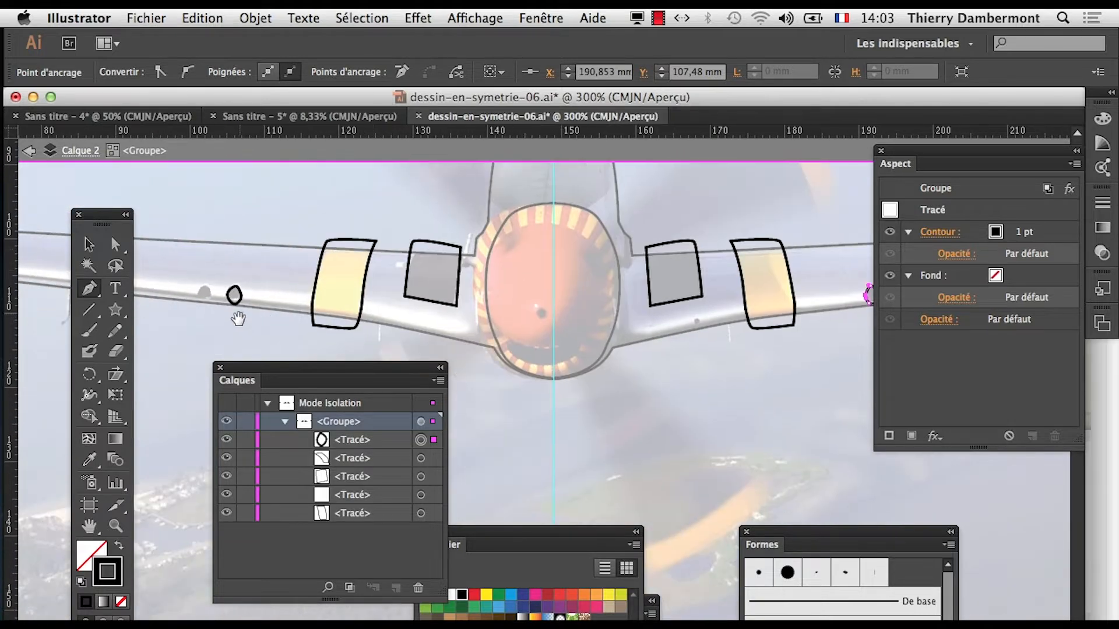
{"action": "left_click_drag", "start_coordinate": [717, 369], "coordinate": [504, 327]}
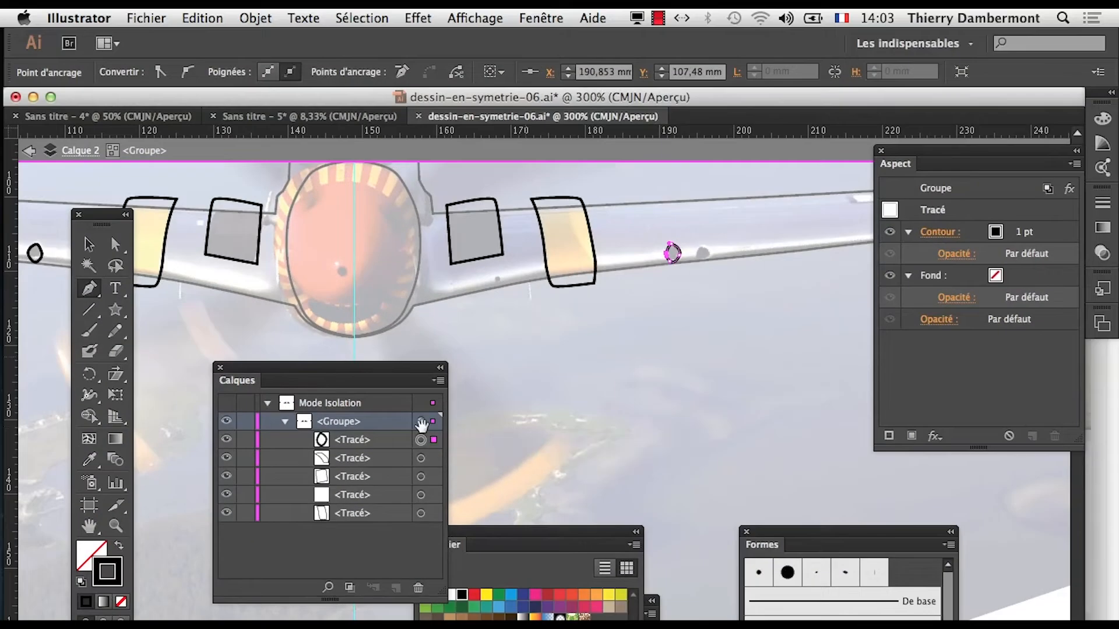
{"action": "left_click", "coordinate": [632, 425]}
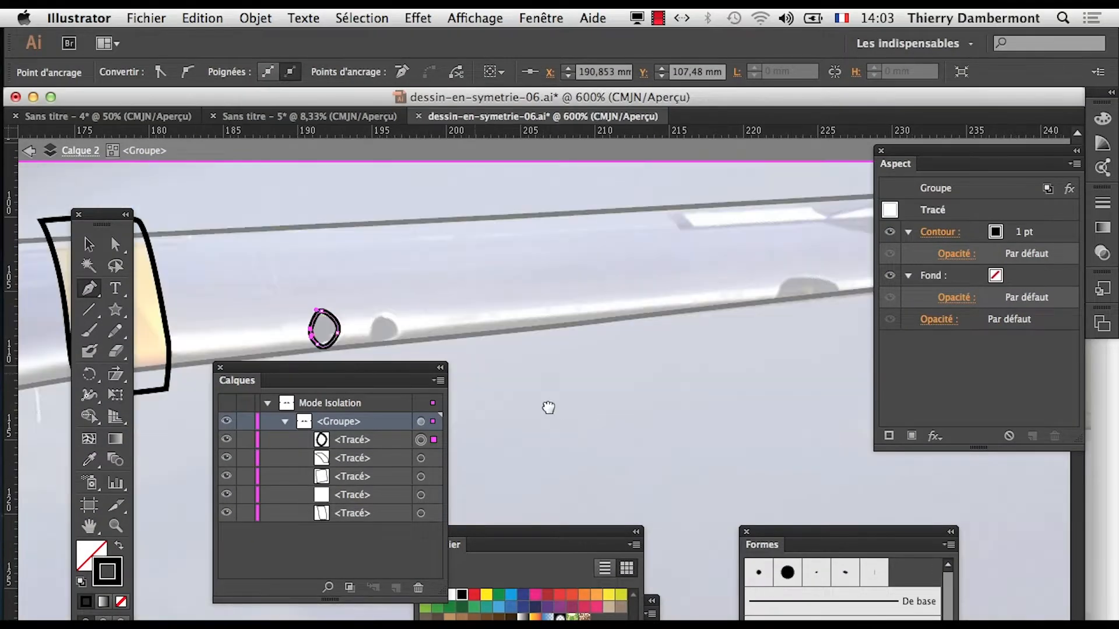
{"action": "left_click_drag", "start_coordinate": [477, 380], "coordinate": [570, 338]}
{"action": "left_click", "coordinate": [475, 271]}
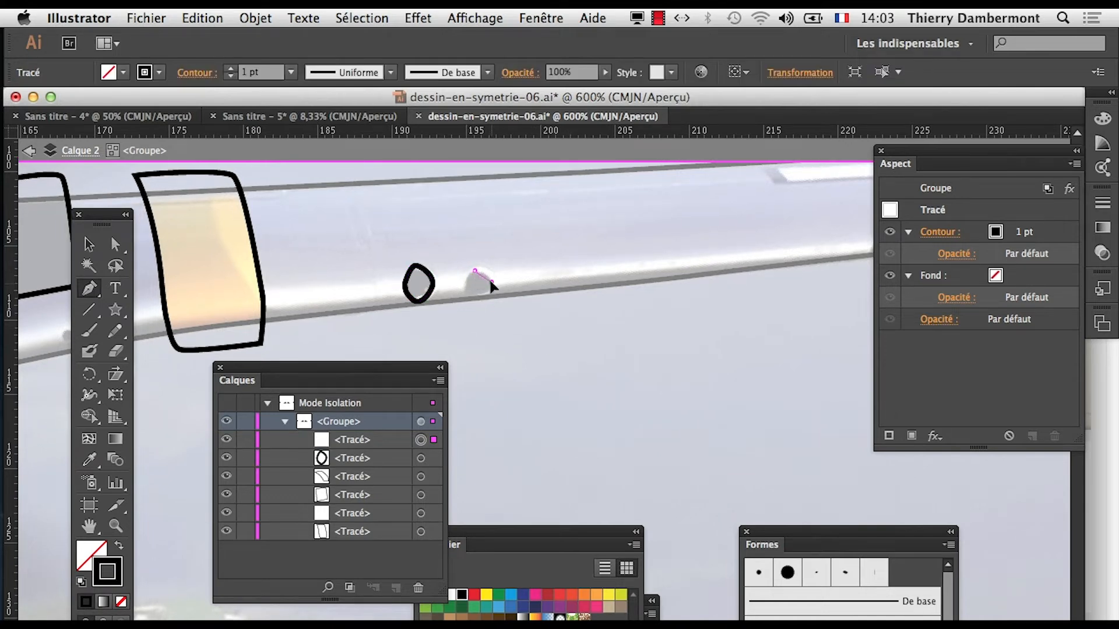
{"action": "left_click_drag", "start_coordinate": [491, 281], "coordinate": [469, 273]}
{"action": "left_click", "coordinate": [474, 273]}
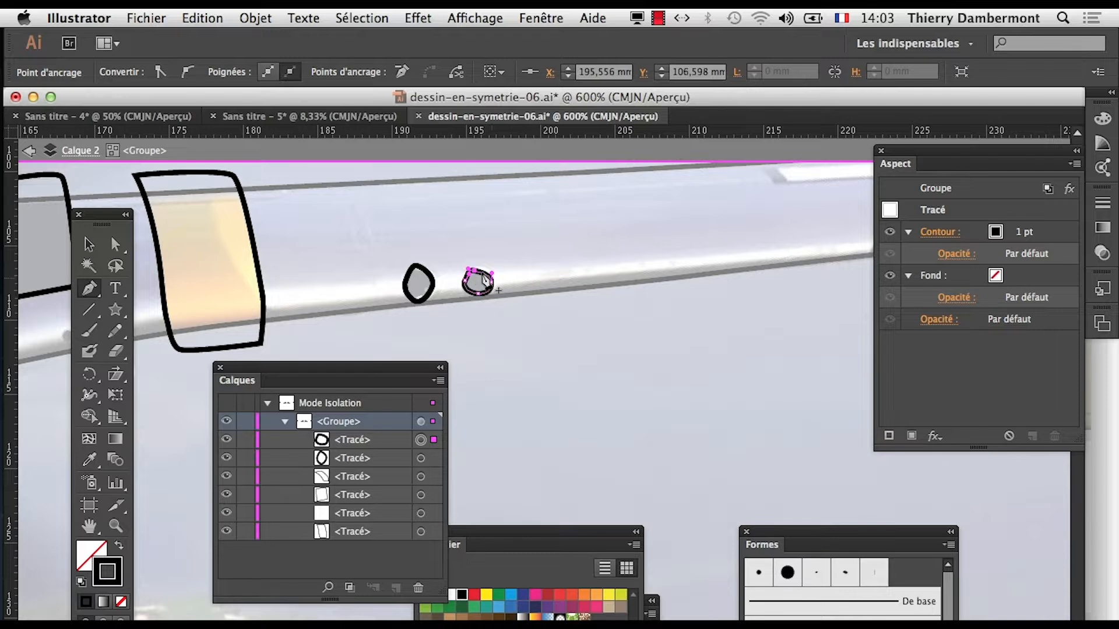
{"action": "left_click", "coordinate": [521, 316], "text": "alt+super"}
{"action": "left_click", "coordinate": [521, 316], "text": "alt+super"}
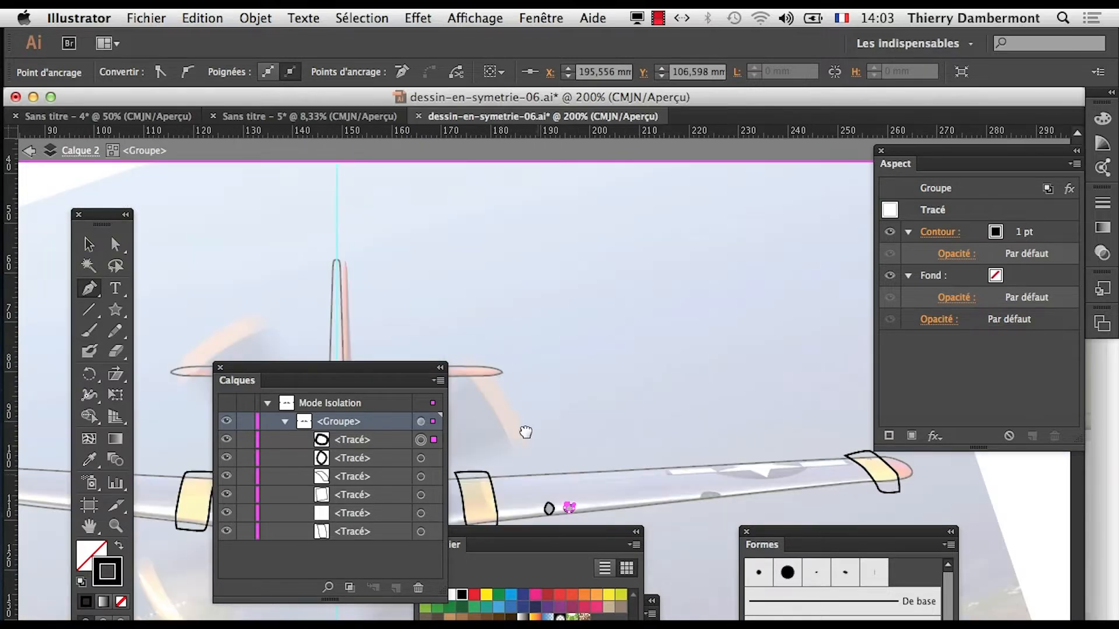
{"action": "left_click_drag", "start_coordinate": [527, 431], "coordinate": [623, 283]}
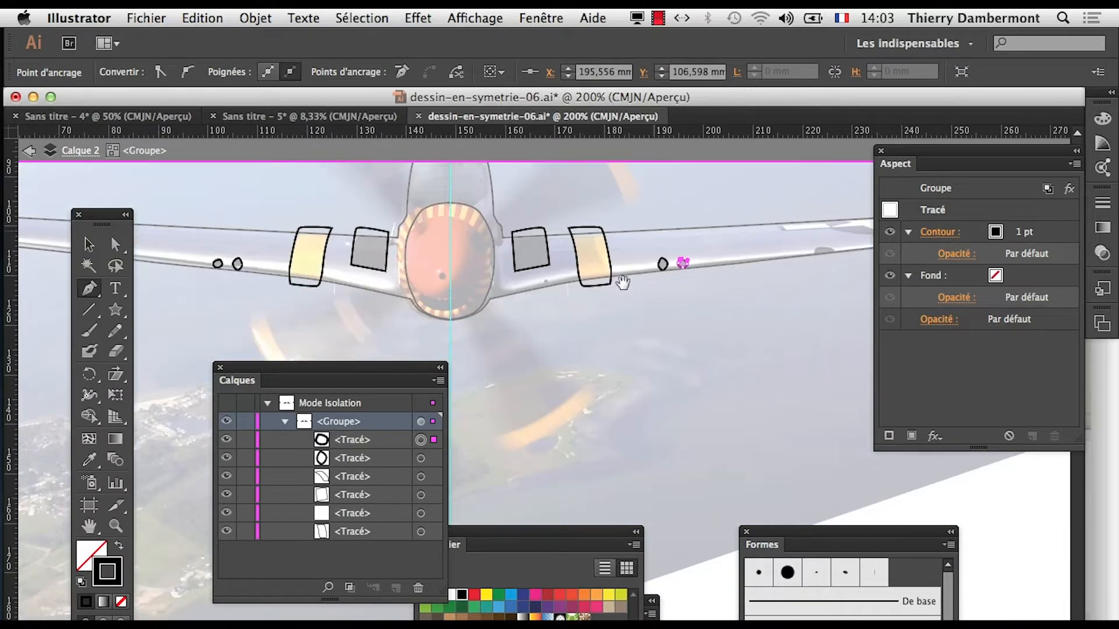
{"action": "left_click", "coordinate": [599, 322], "text": "super"}
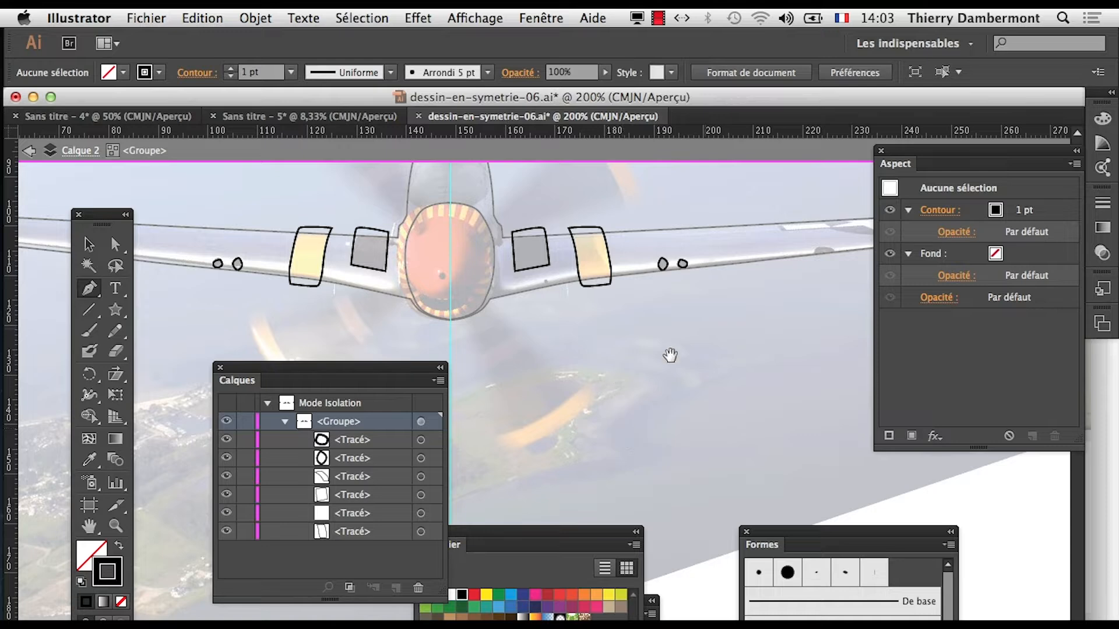
Leave the isolated wing-detail group and return to the full artwork with the whole aircraft in view.
{"action": "scroll", "coordinate": [669, 358], "scroll_direction": "left", "scroll_amount": 3}
{"action": "scroll", "coordinate": [669, 357], "scroll_direction": "up", "scroll_amount": 2}
{"action": "left_click", "coordinate": [562, 345], "text": "alt+super"}
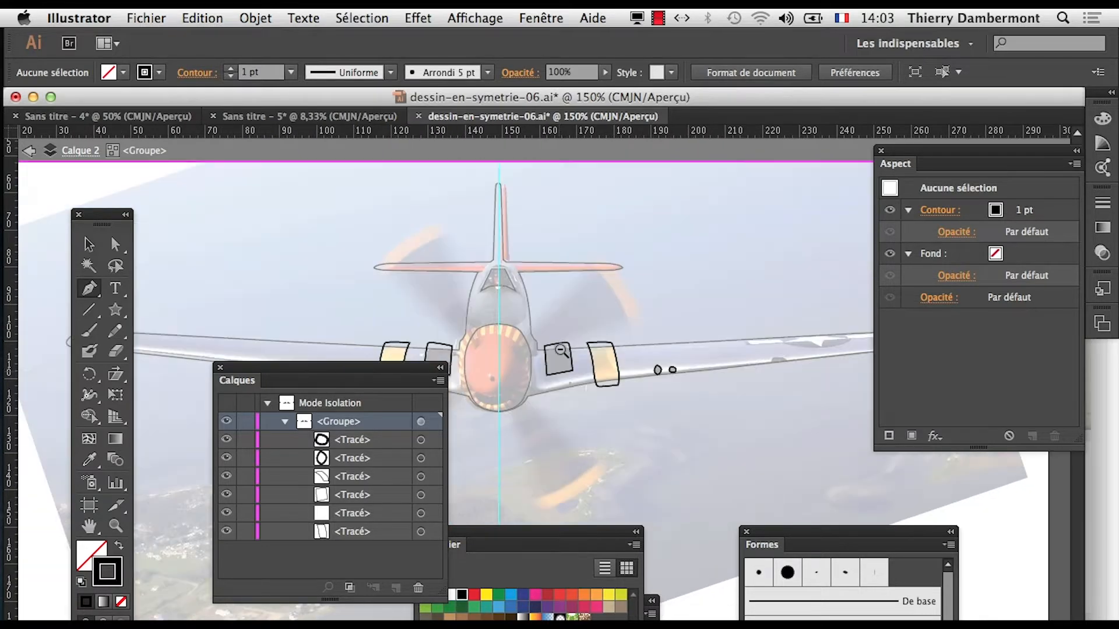
{"action": "left_click", "coordinate": [562, 369], "text": "alt+super"}
{"action": "left_click_drag", "start_coordinate": [566, 427], "coordinate": [566, 299]}
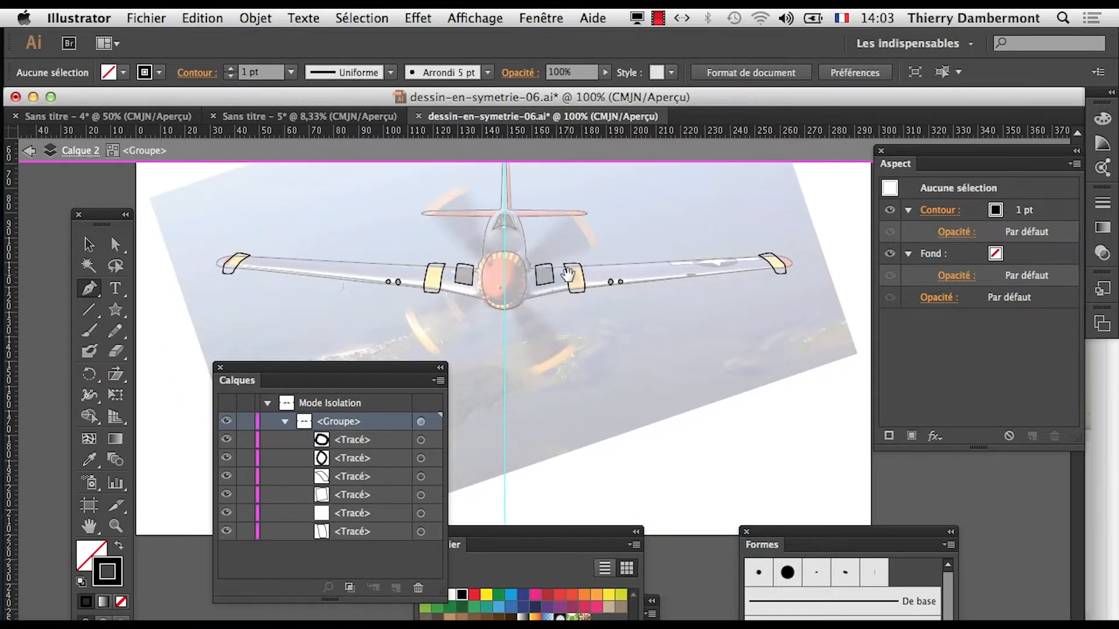
{"action": "left_click", "coordinate": [29, 151]}
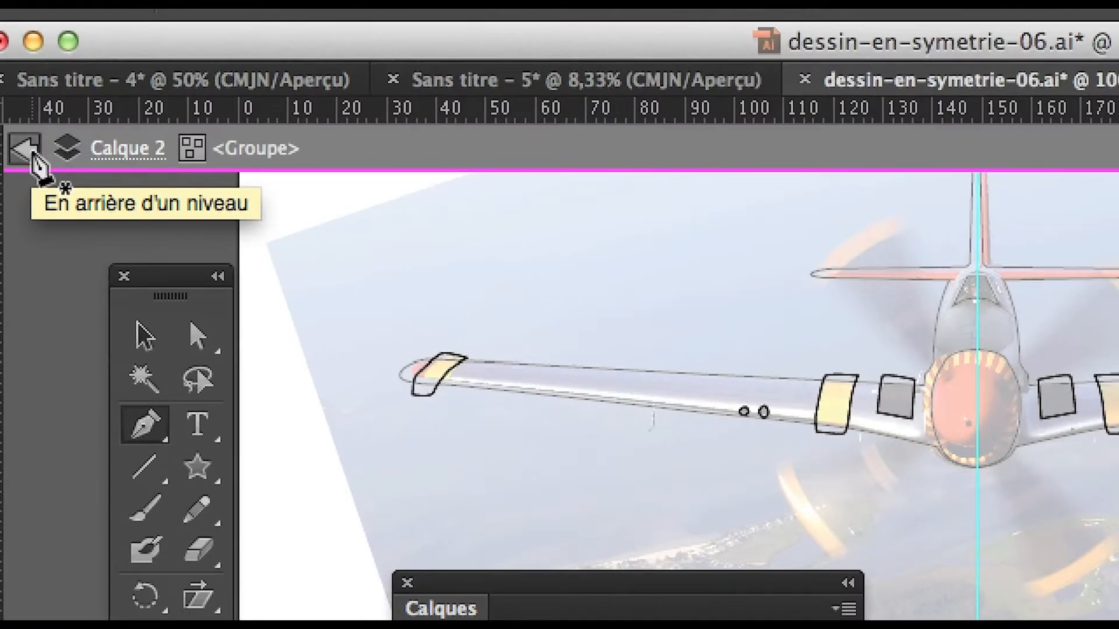
{"action": "left_click", "coordinate": [30, 153]}
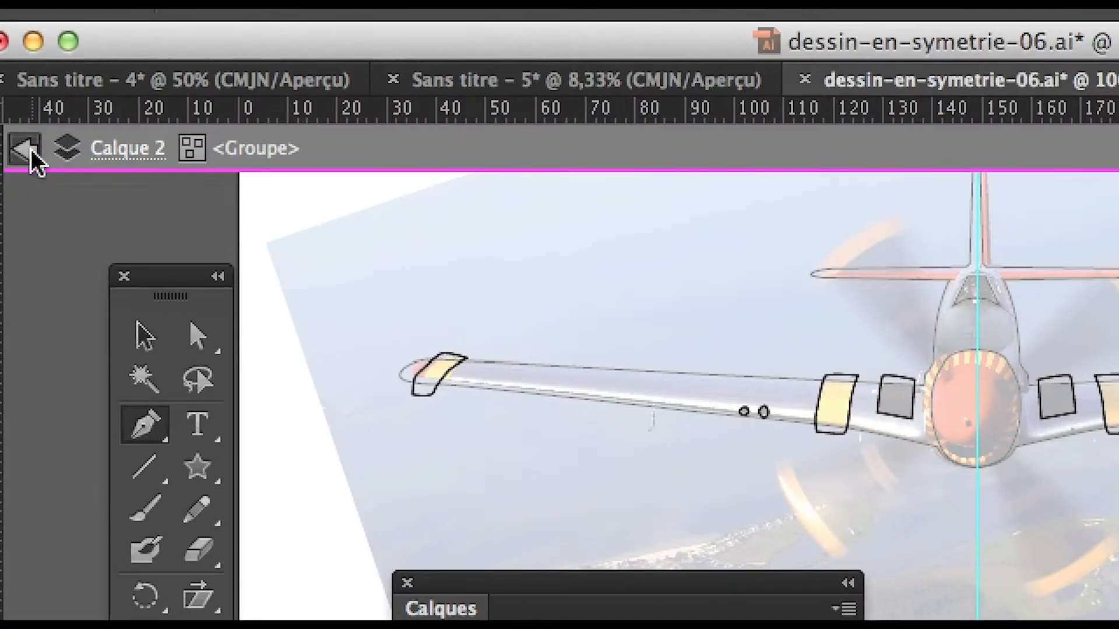
{"action": "left_click", "coordinate": [30, 153]}
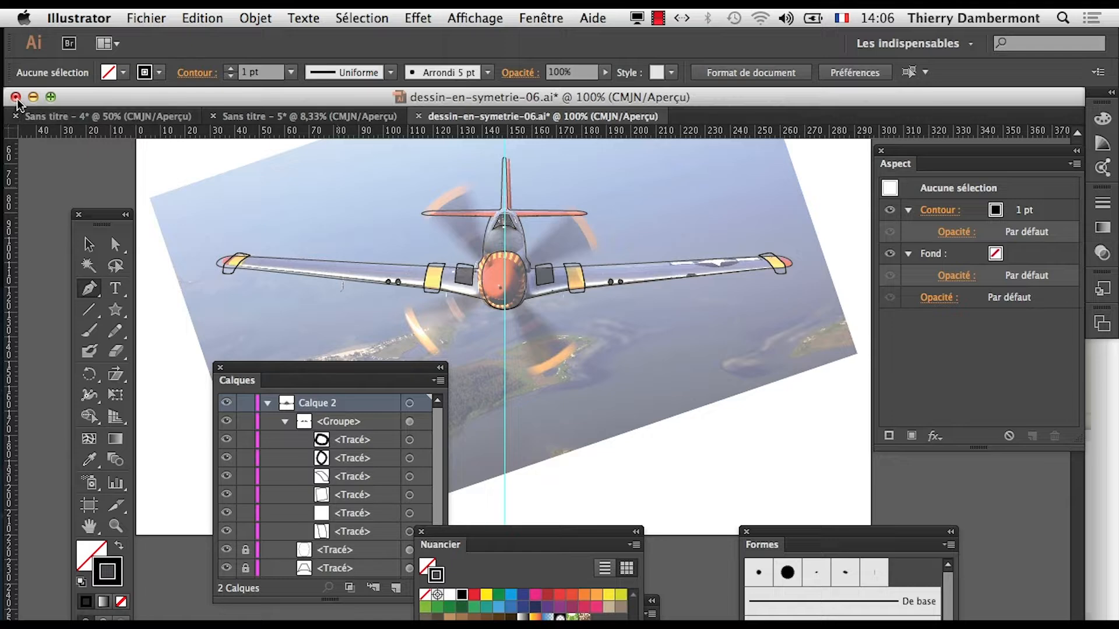
Close dessin-en-symetrie-06.ai with its changes saved, and close the untitled documents without saving.
{"action": "left_click", "coordinate": [16, 97]}
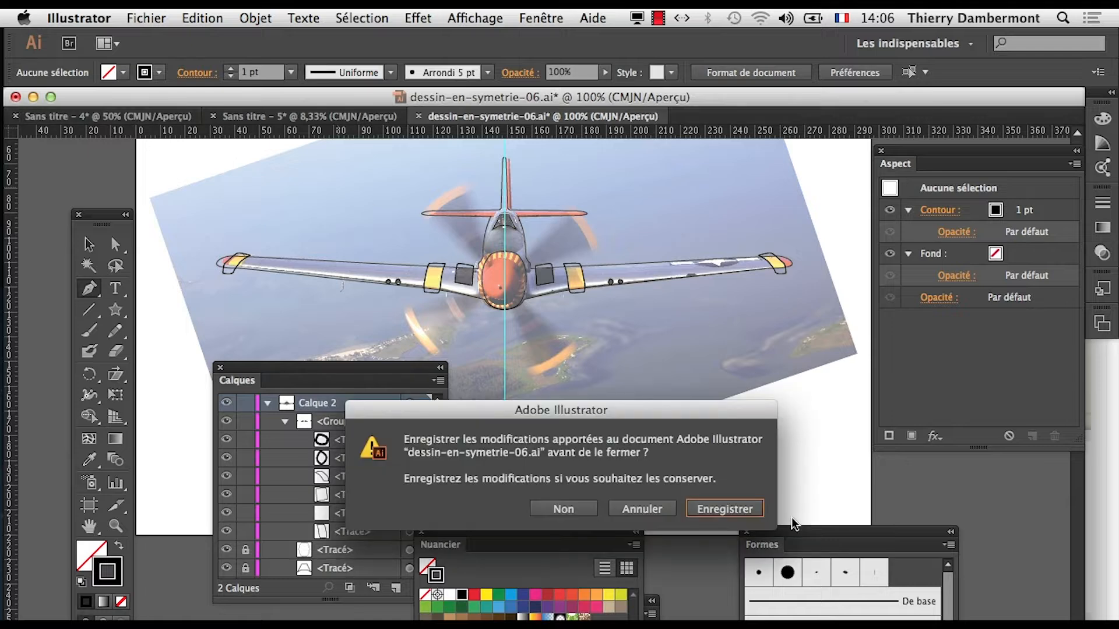
{"action": "left_click", "coordinate": [733, 508]}
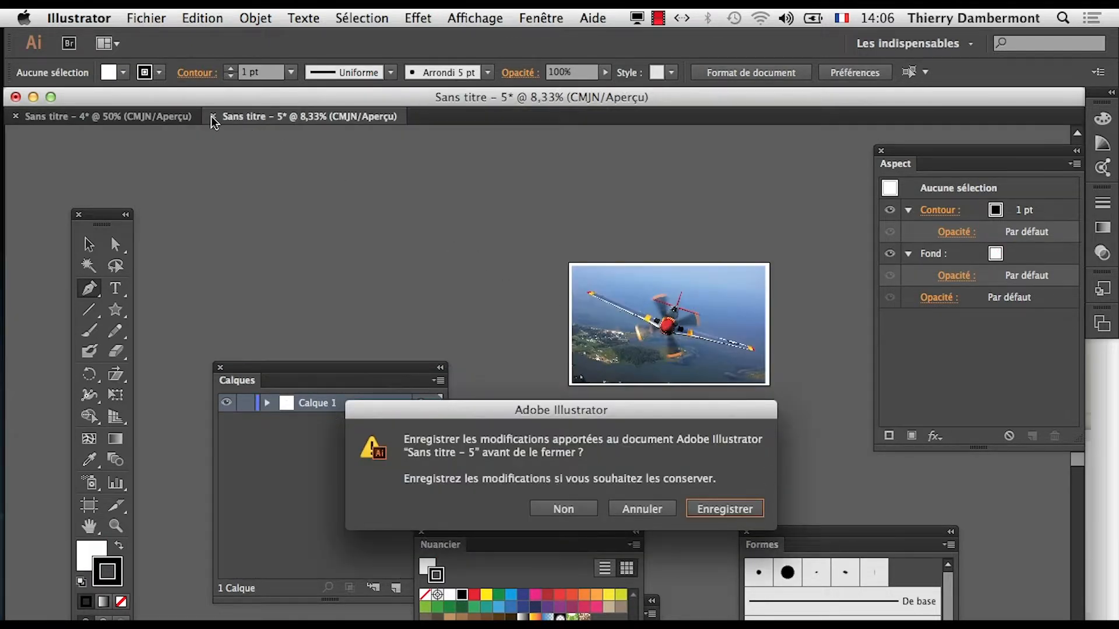
{"action": "left_click", "coordinate": [569, 508]}
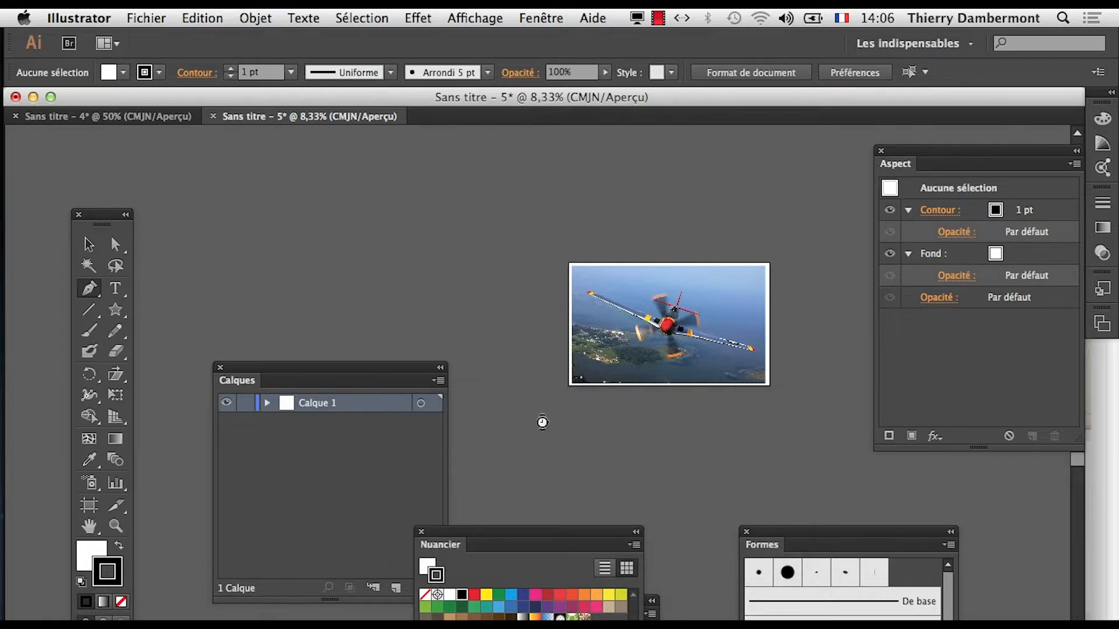
{"action": "left_click", "coordinate": [563, 510]}
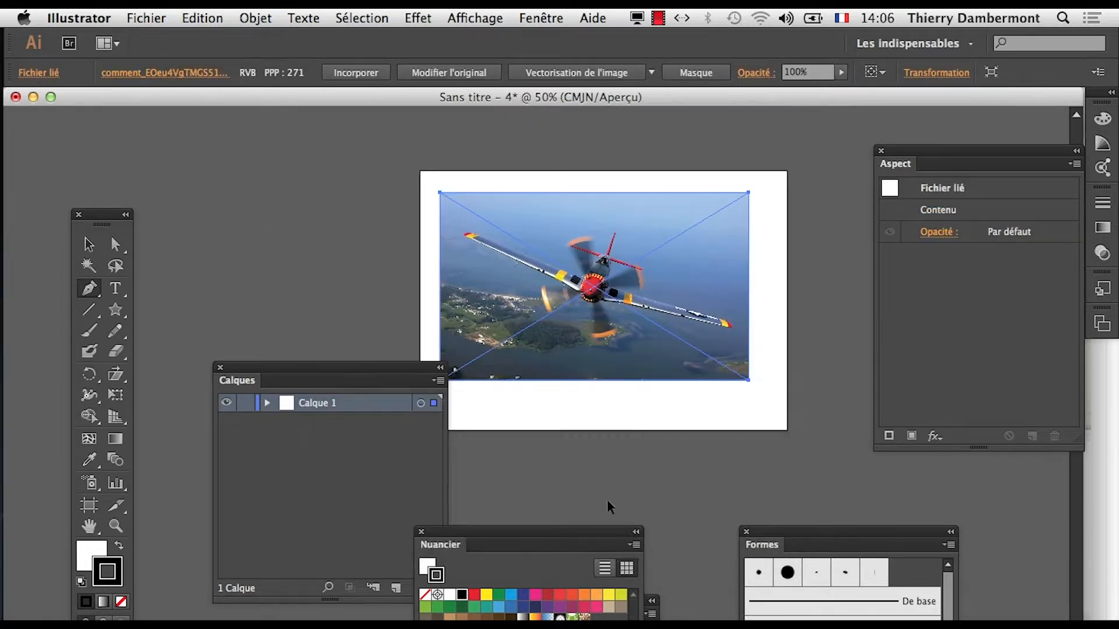
Switch to the Finder and show the AI-2014-07-17 folder in a new window.
{"action": "key", "text": "super+Tab"}
{"action": "key", "text": "super+Tab"}
{"action": "key", "text": "super+Tab"}
{"action": "key", "text": "super+Tab"}
{"action": "key", "text": "super+Tab"}
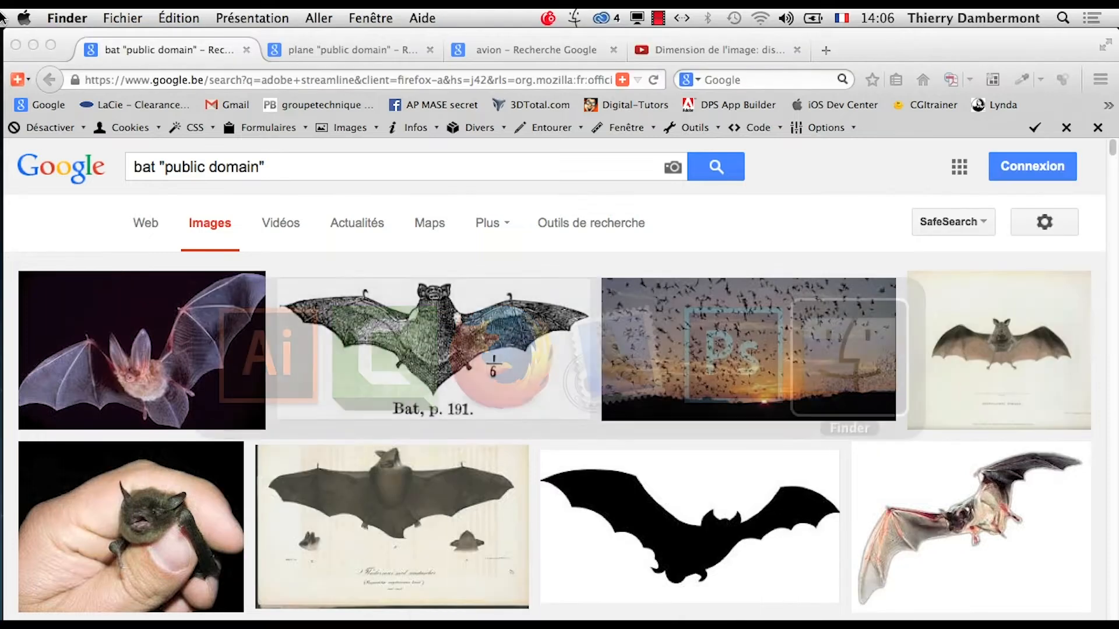
{"action": "left_click", "coordinate": [121, 18]}
{"action": "left_click", "coordinate": [138, 45]}
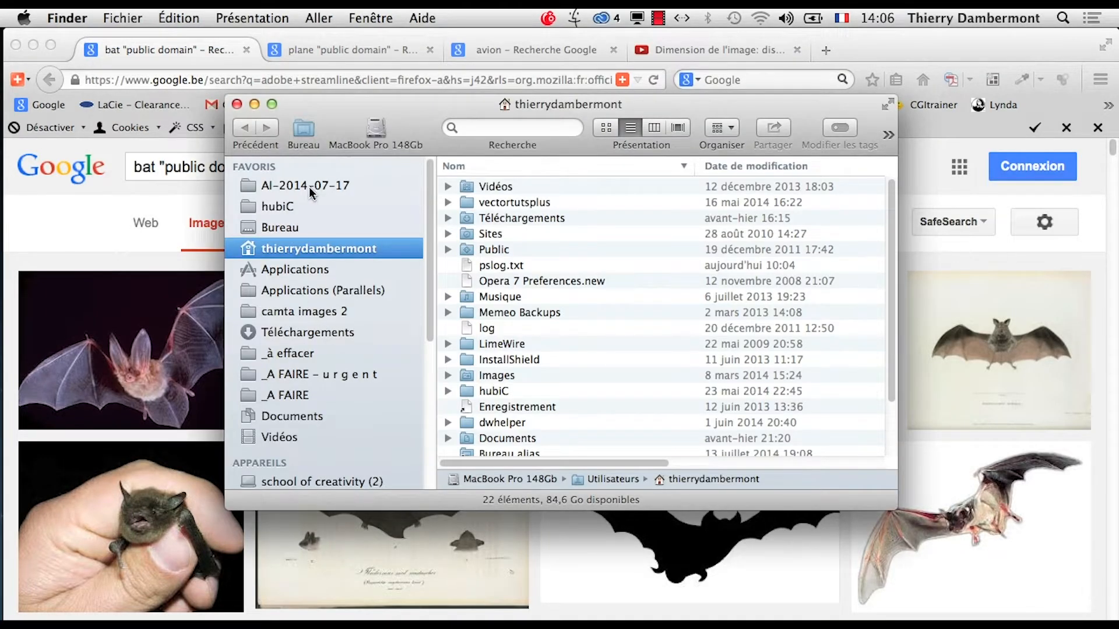
{"action": "left_click", "coordinate": [309, 186]}
Sort the folder's files by modification date, newest first, and open dessin-en-symetrie-06.ai in Illustrator.
{"action": "left_click_drag", "start_coordinate": [405, 110], "coordinate": [293, 120]}
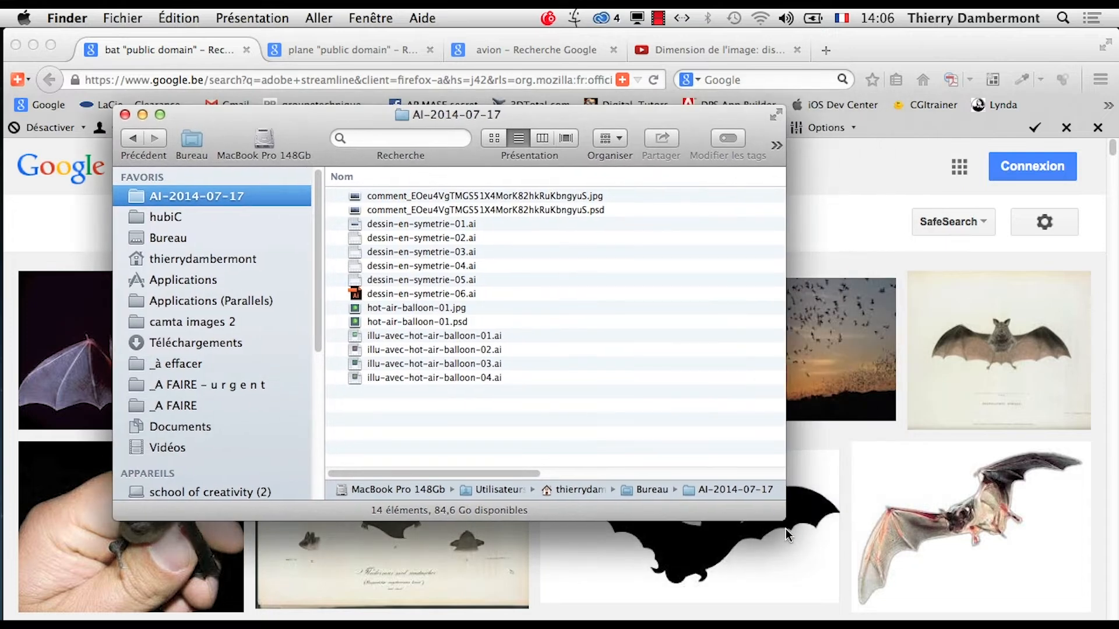
{"action": "left_click_drag", "start_coordinate": [786, 529], "coordinate": [1116, 537]}
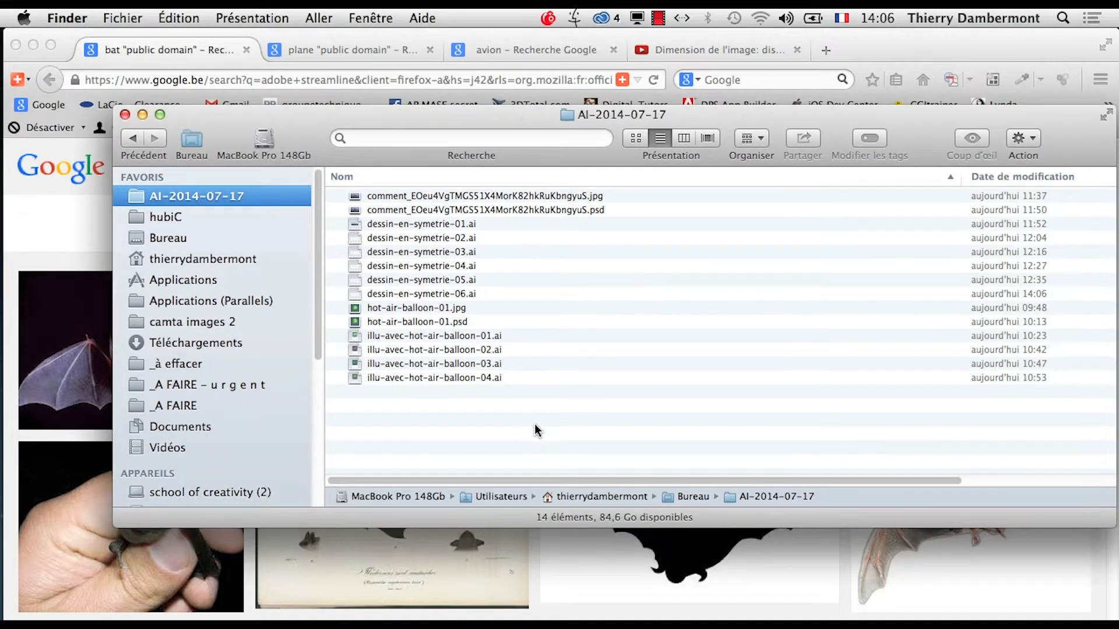
{"action": "left_click", "coordinate": [1025, 176]}
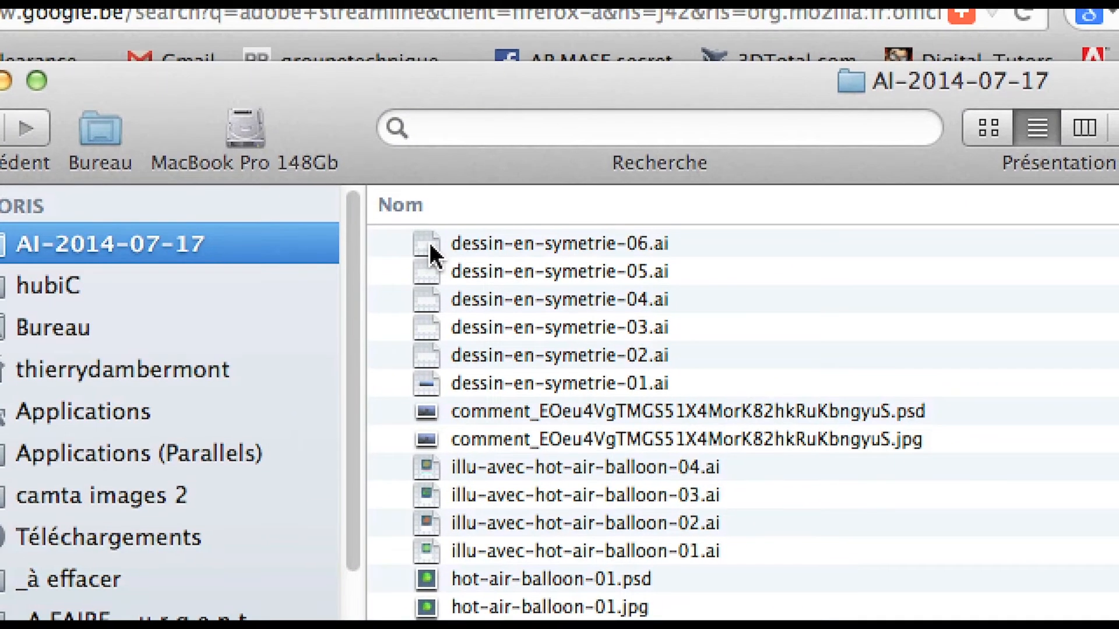
{"action": "double_click", "coordinate": [431, 244]}
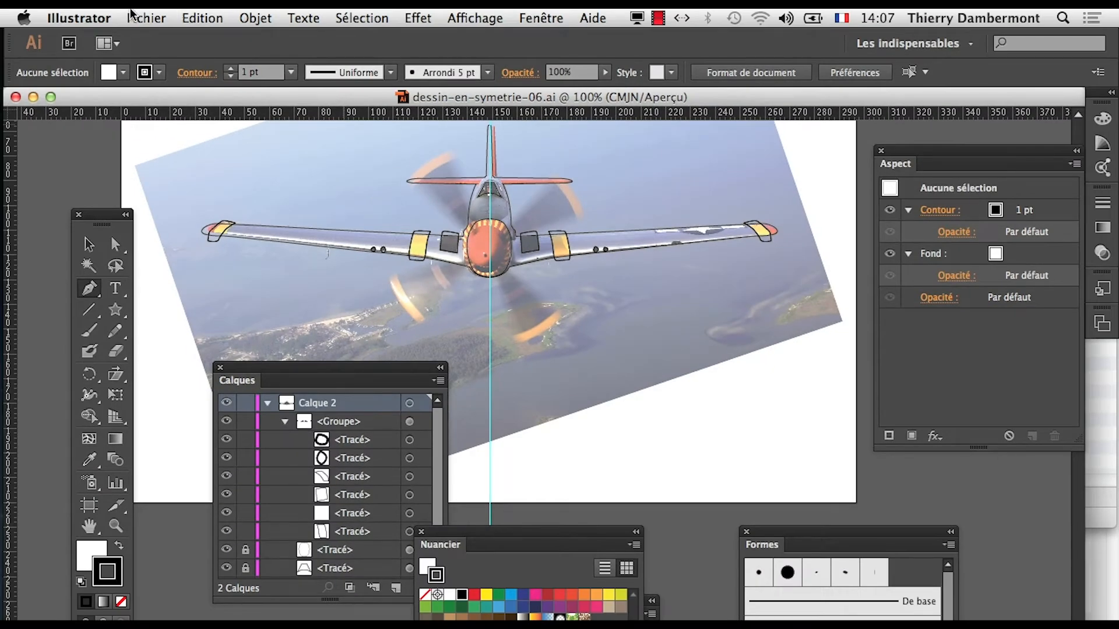
Save the drawing under the new name dessin-en-symetrie-07-compatibleCS6.ai in the AI-2014-07-17 folder, in Adobe Illustrator format.
{"action": "left_click", "coordinate": [146, 18]}
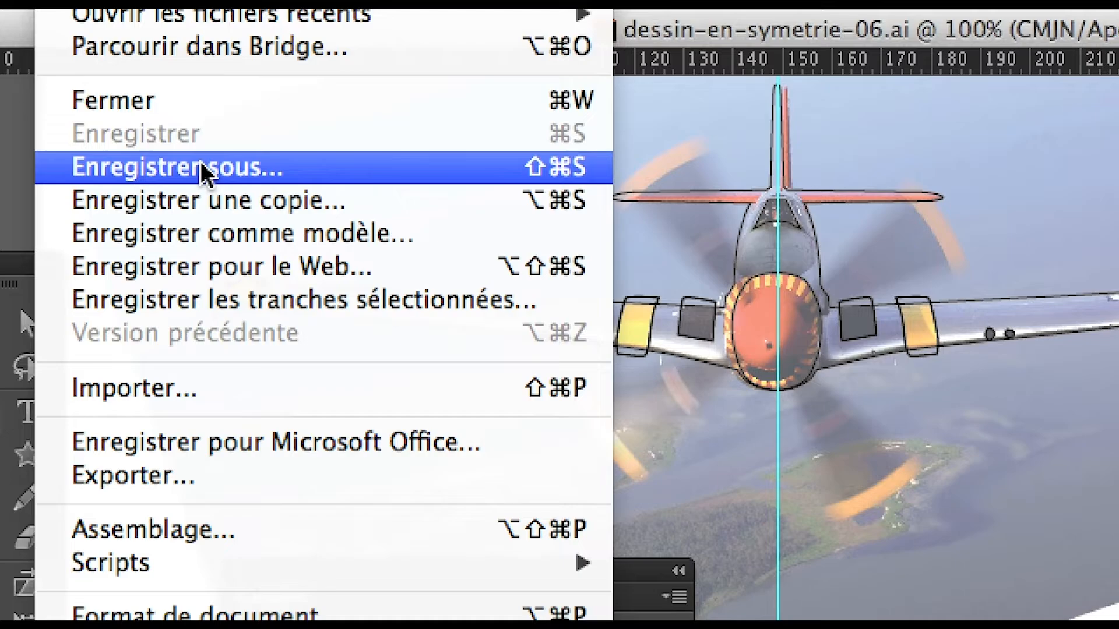
{"action": "left_click", "coordinate": [202, 166]}
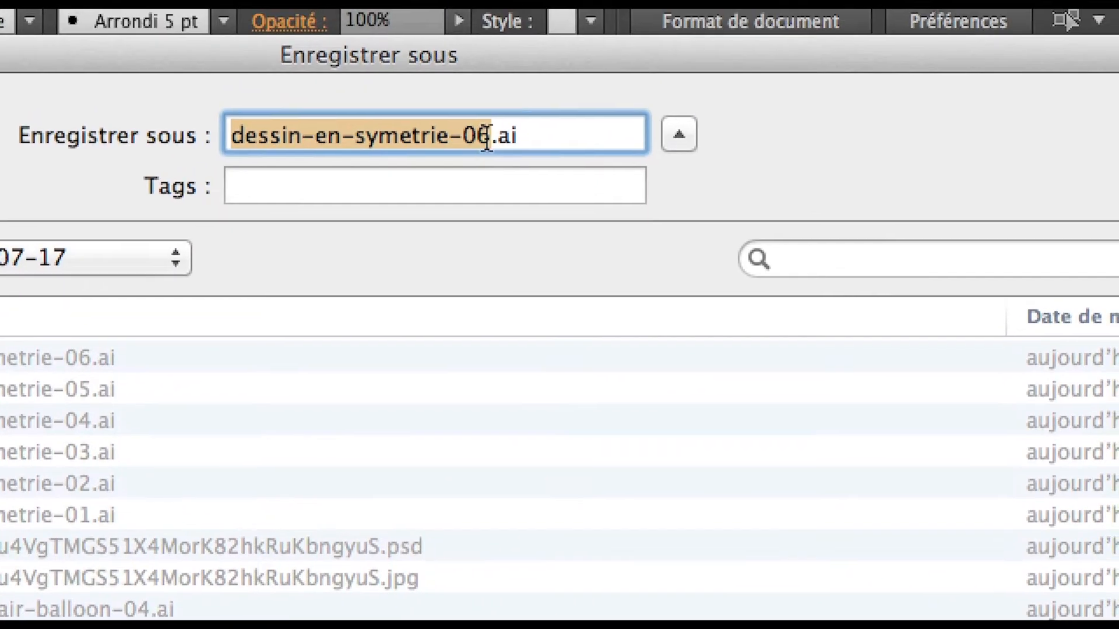
{"action": "left_click", "coordinate": [630, 87]}
{"action": "key", "text": "BackSpace"}
{"action": "type", "text": "7-comp"}
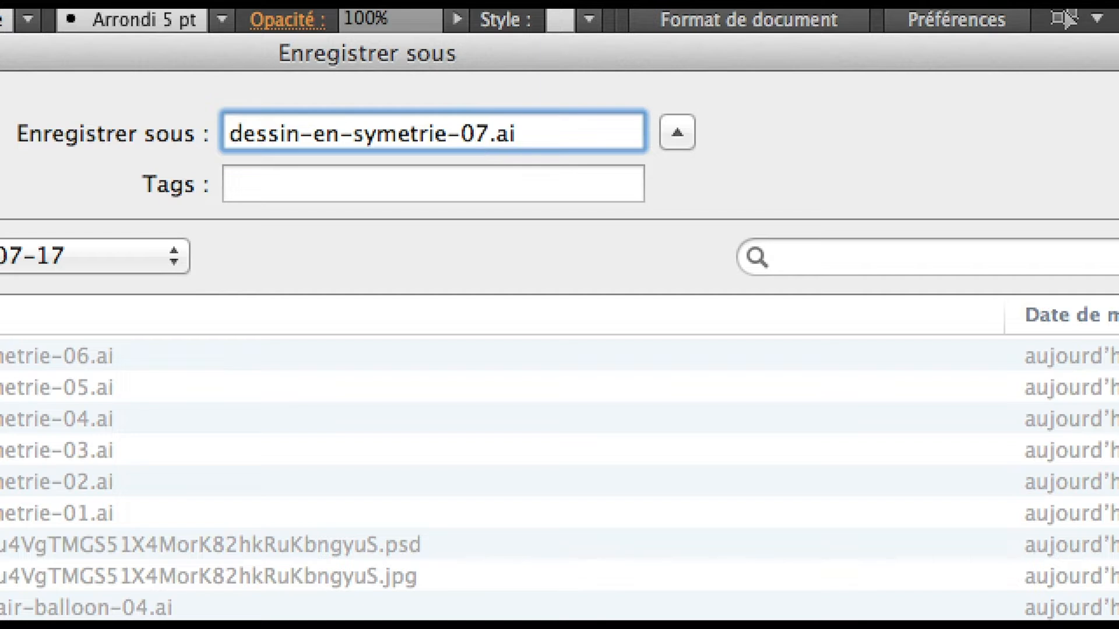
{"action": "type", "text": "atib"}
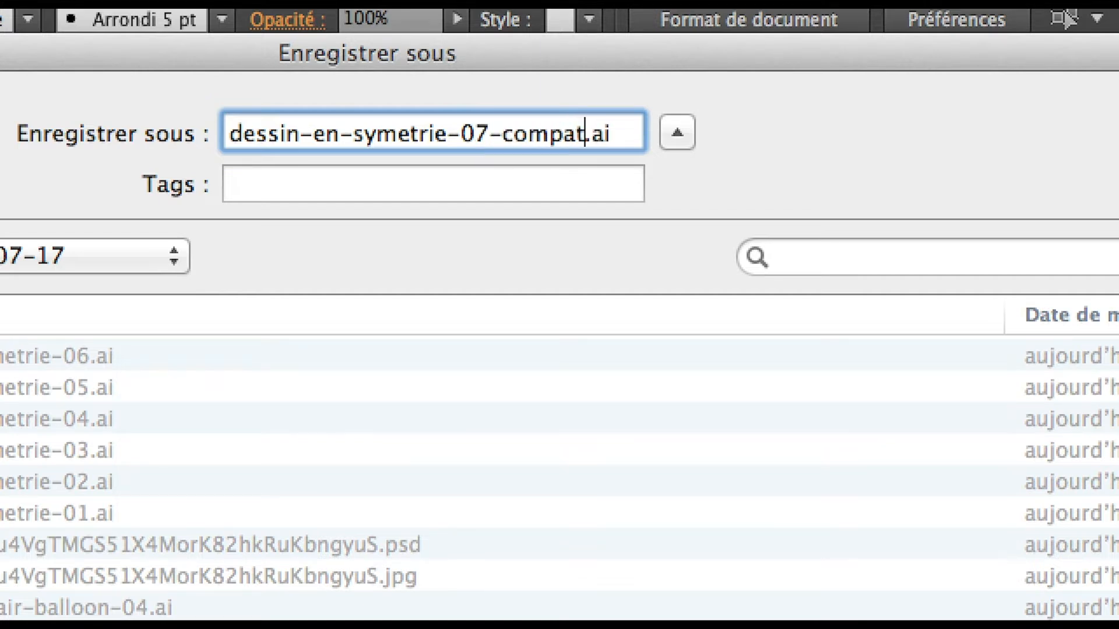
{"action": "type", "text": "leCS6"}
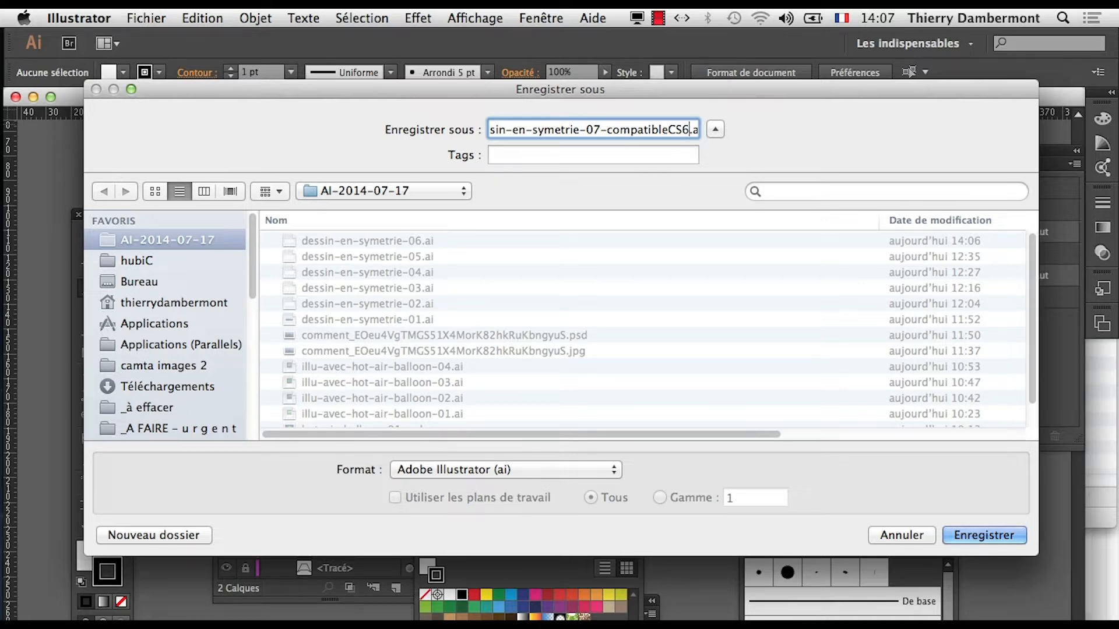
{"action": "key", "text": "Return"}
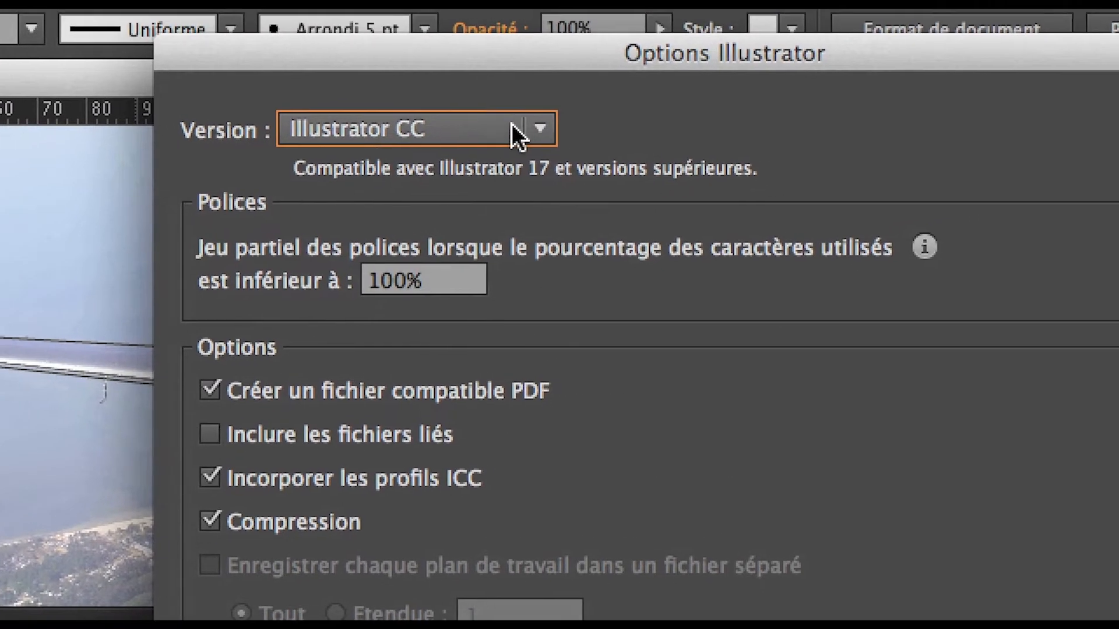
Set the file version to Illustrator CS6 in the save options and complete the save in the legacy format.
{"action": "left_click", "coordinate": [534, 119]}
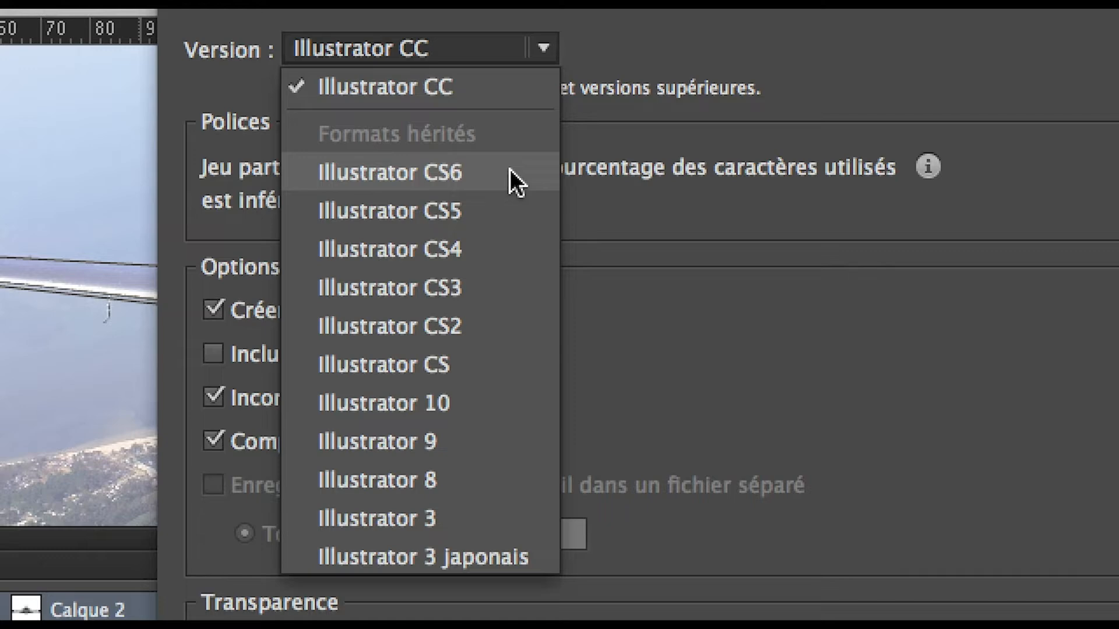
{"action": "left_click", "coordinate": [509, 169]}
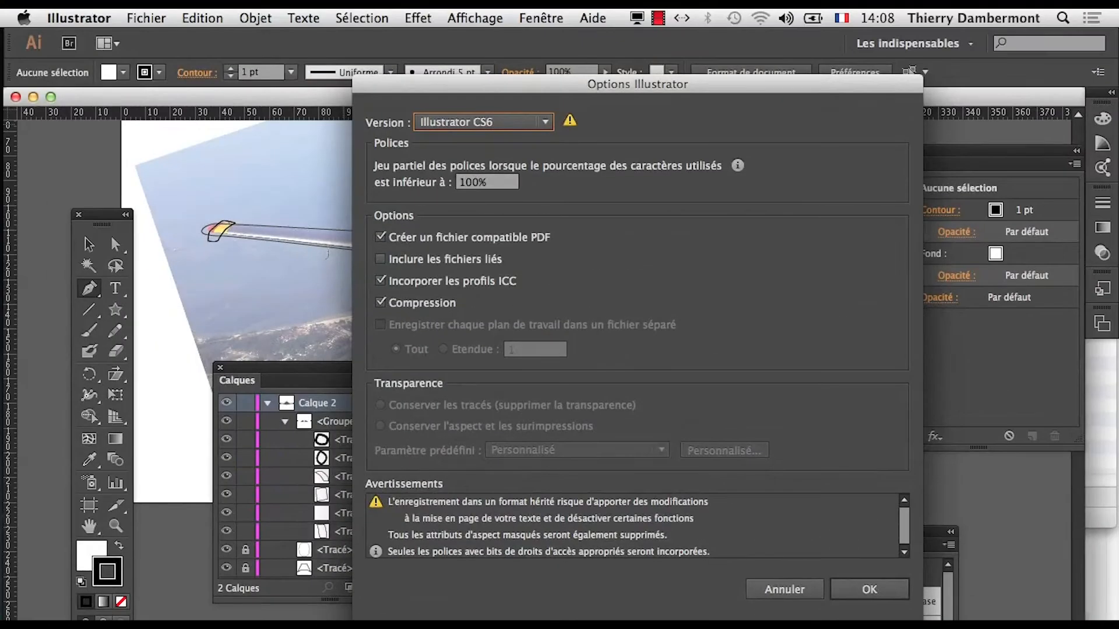
{"action": "left_click_drag", "start_coordinate": [638, 84], "coordinate": [825, 403]}
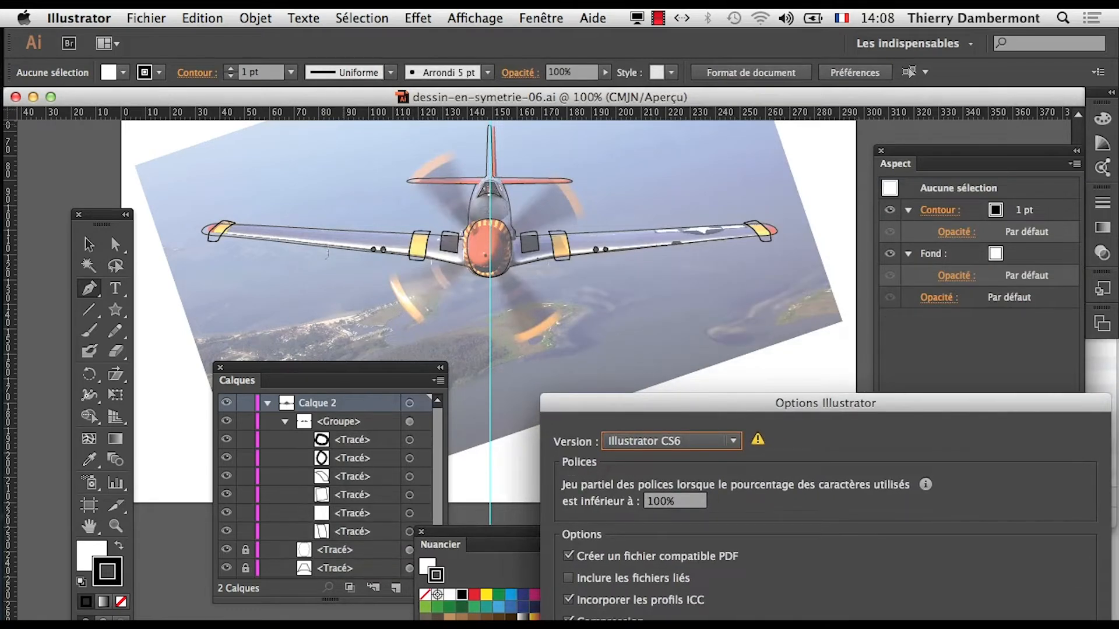
{"action": "left_click_drag", "start_coordinate": [826, 403], "coordinate": [685, 131]}
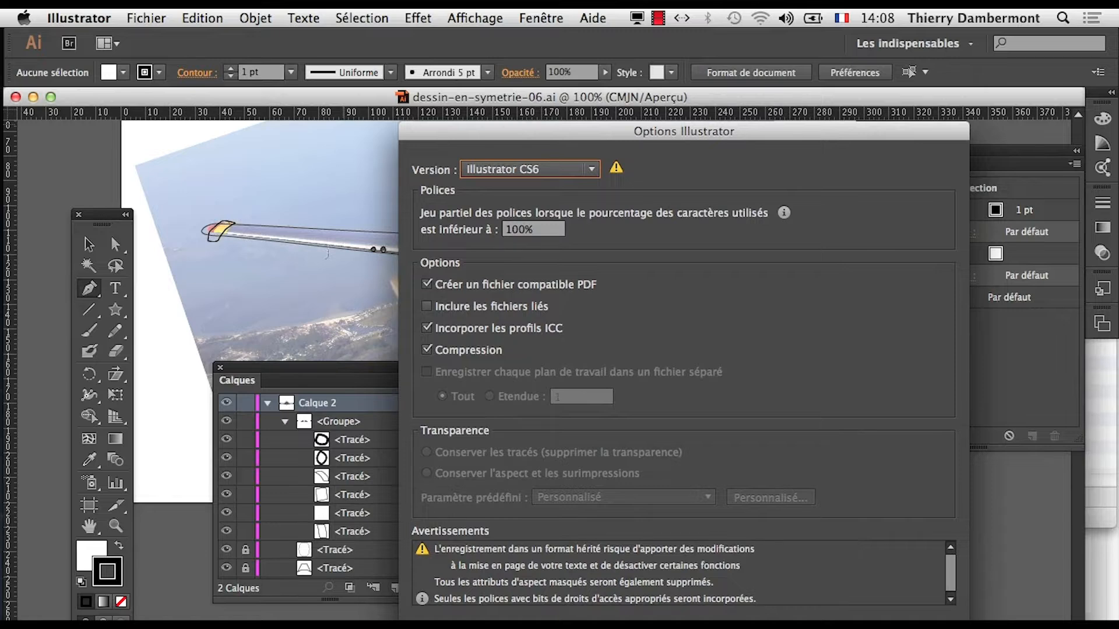
{"action": "key", "text": "Return"}
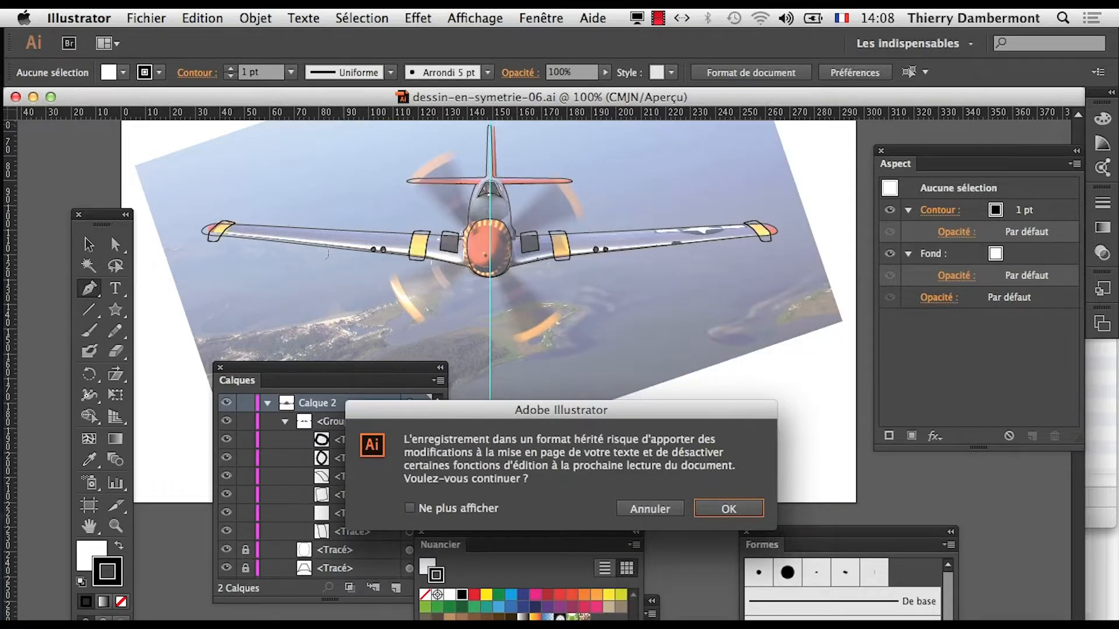
{"action": "key", "text": "Return"}
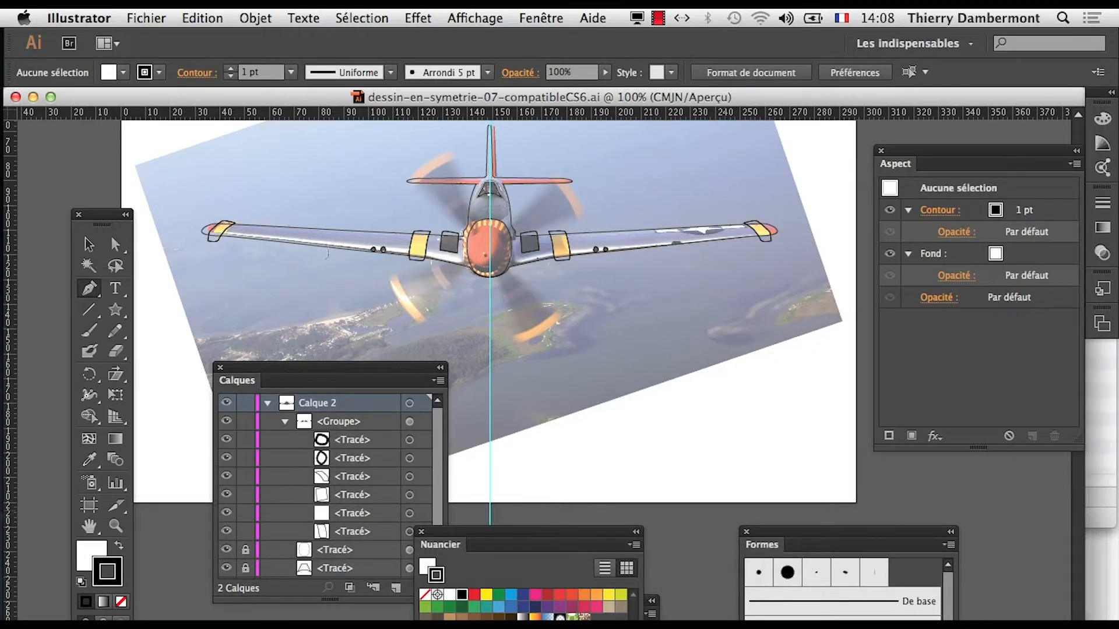
Close the dessin-en-symetrie-07-compatibleCS6.ai drawing and switch to the Finder.
{"action": "left_click", "coordinate": [15, 96]}
{"action": "key", "text": "super+Tab"}
{"action": "key", "text": "super+Tab"}
{"action": "key", "text": "super+Tab"}
{"action": "key", "text": "super+Tab"}
{"action": "key", "text": "super+Tab"}
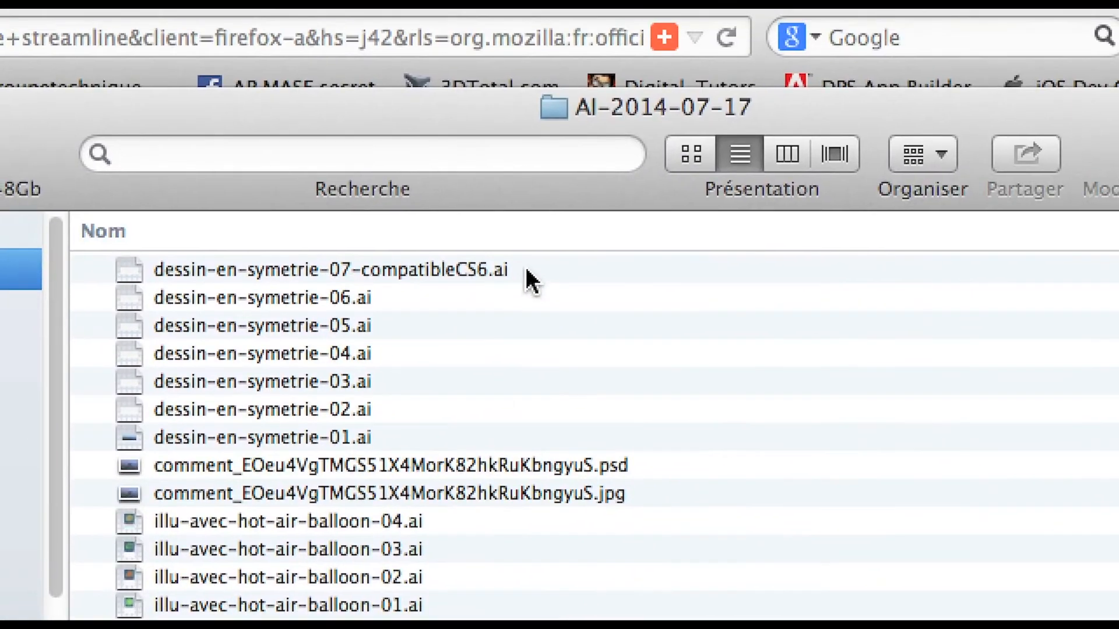
Narrow the Nom column and compress dessin-en-symetrie-07-compatibleCS6.ai together with the comment_EOeu4VgTMGS51X4MorK82hkRuKbngyuS.psd file into one archive.
{"action": "left_click", "coordinate": [527, 273]}
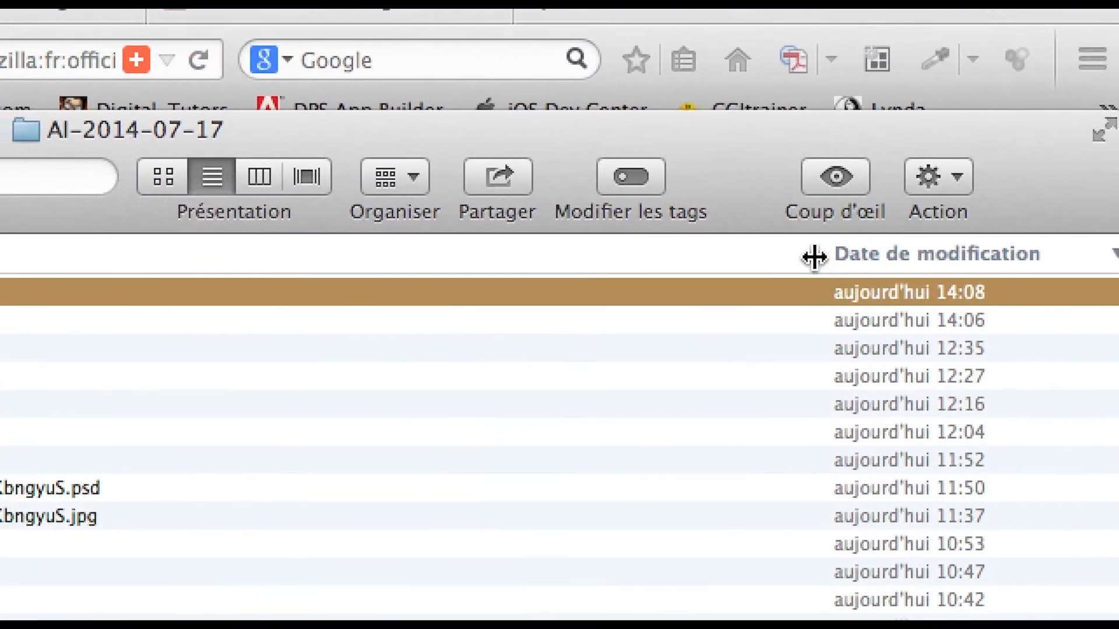
{"action": "left_click_drag", "start_coordinate": [1052, 233], "coordinate": [424, 282]}
{"action": "left_click_drag", "start_coordinate": [597, 274], "coordinate": [566, 275]}
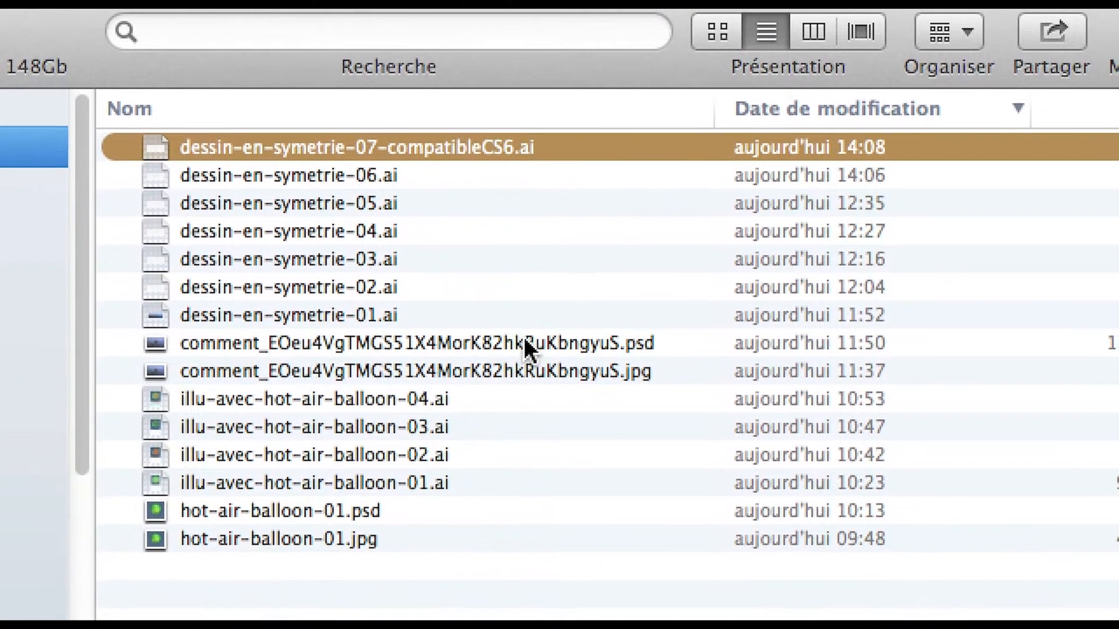
{"action": "left_click", "coordinate": [608, 438], "text": "super"}
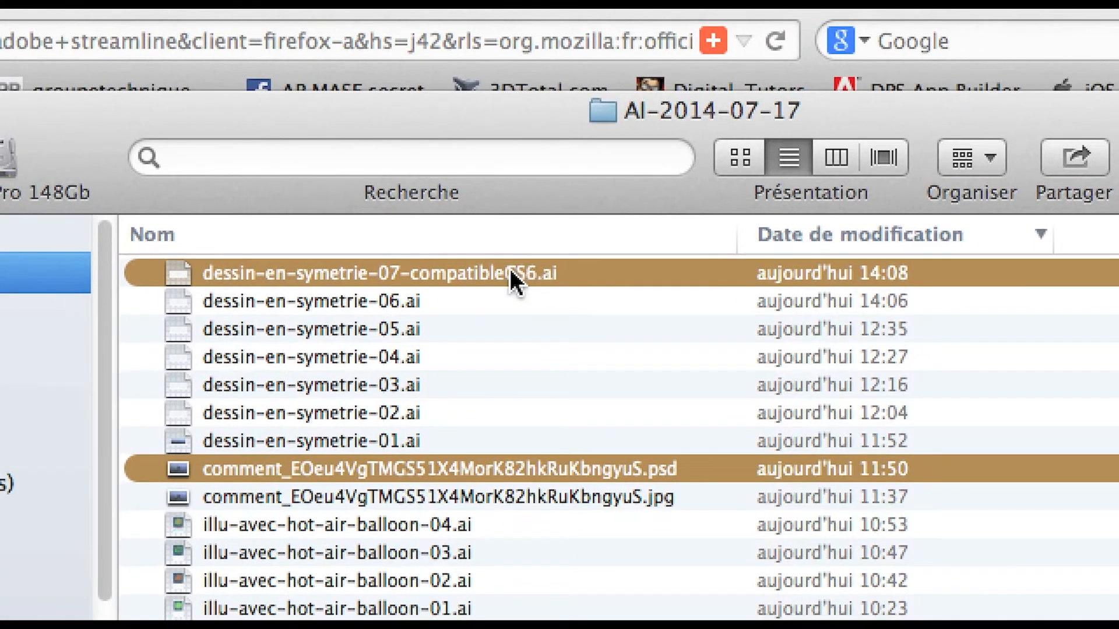
{"action": "right_click", "coordinate": [511, 151]}
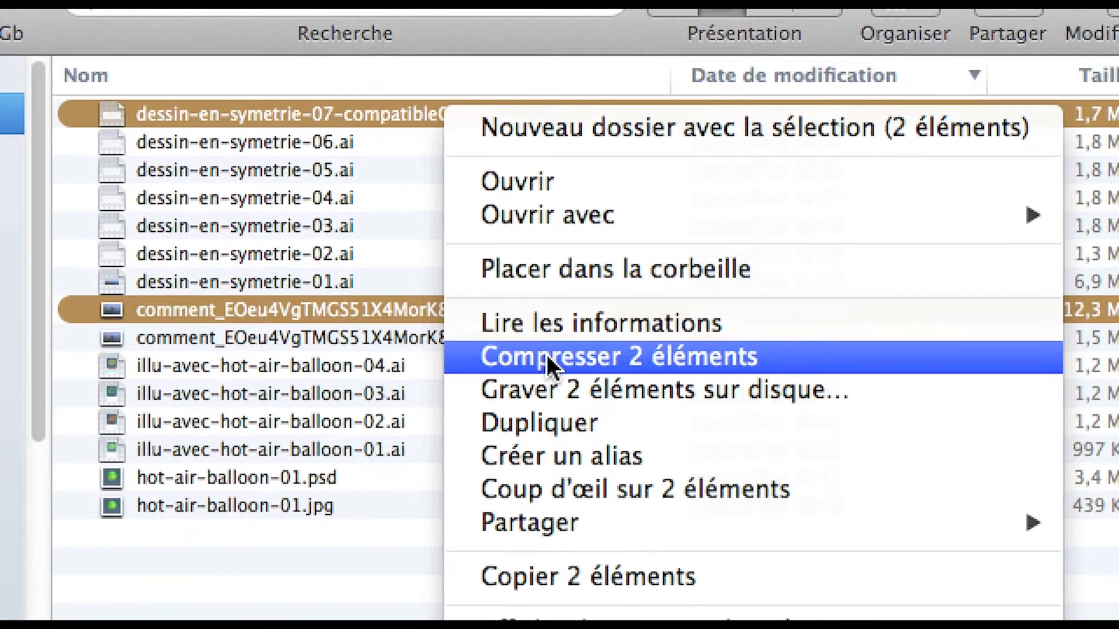
{"action": "left_click", "coordinate": [621, 511]}
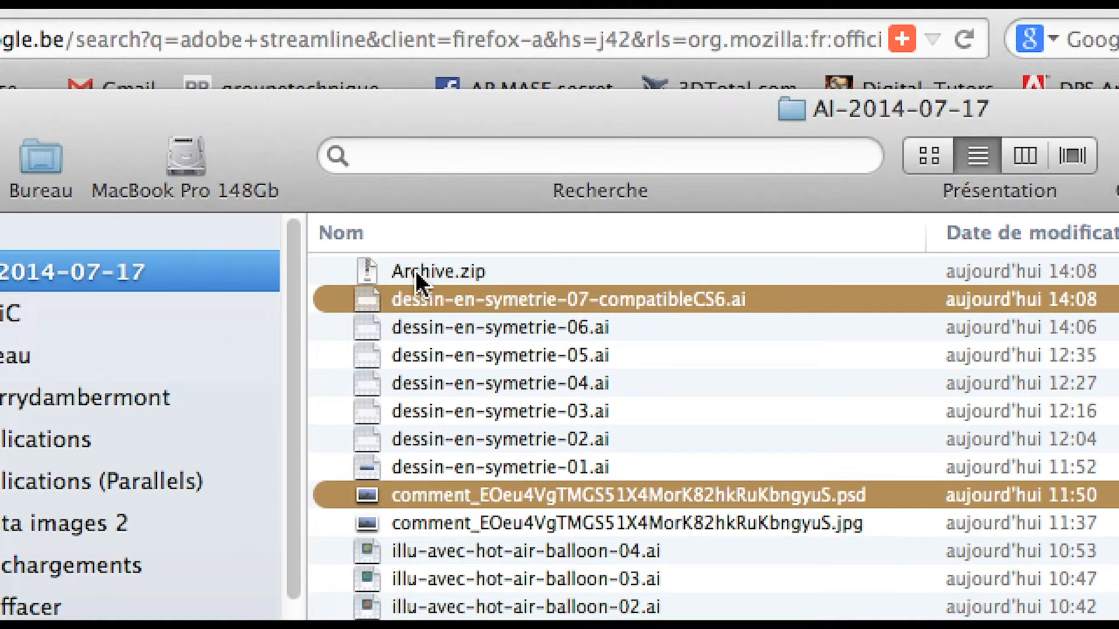
Rename the new zip archive as avion-17-juillet-2014.zip.
{"action": "left_click", "coordinate": [214, 150]}
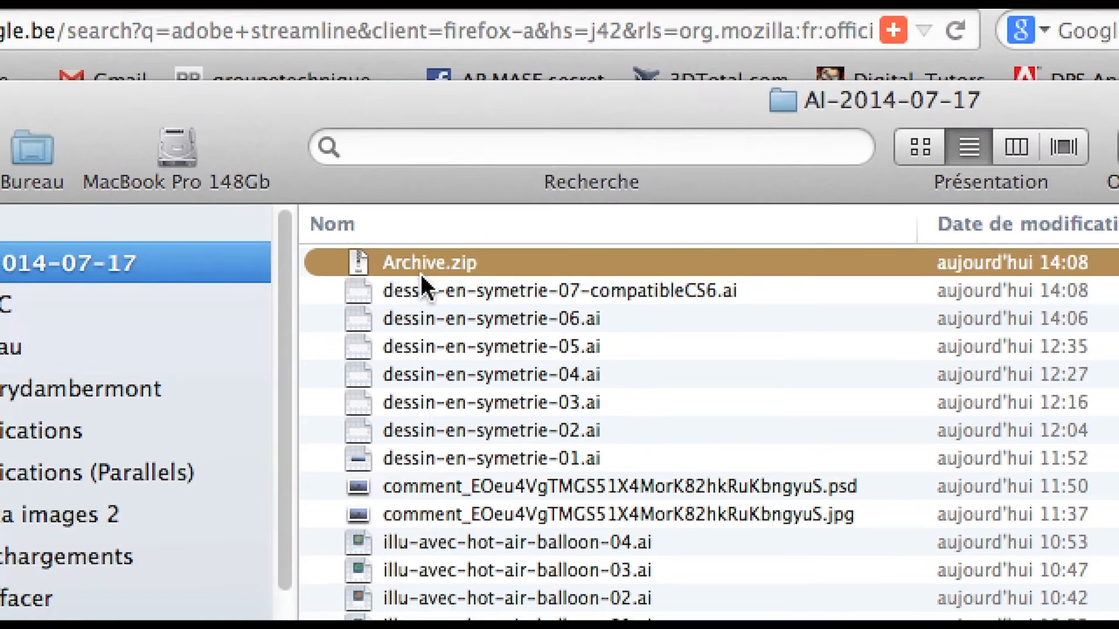
{"action": "left_click", "coordinate": [421, 271]}
{"action": "type", "text": "avion-17-"}
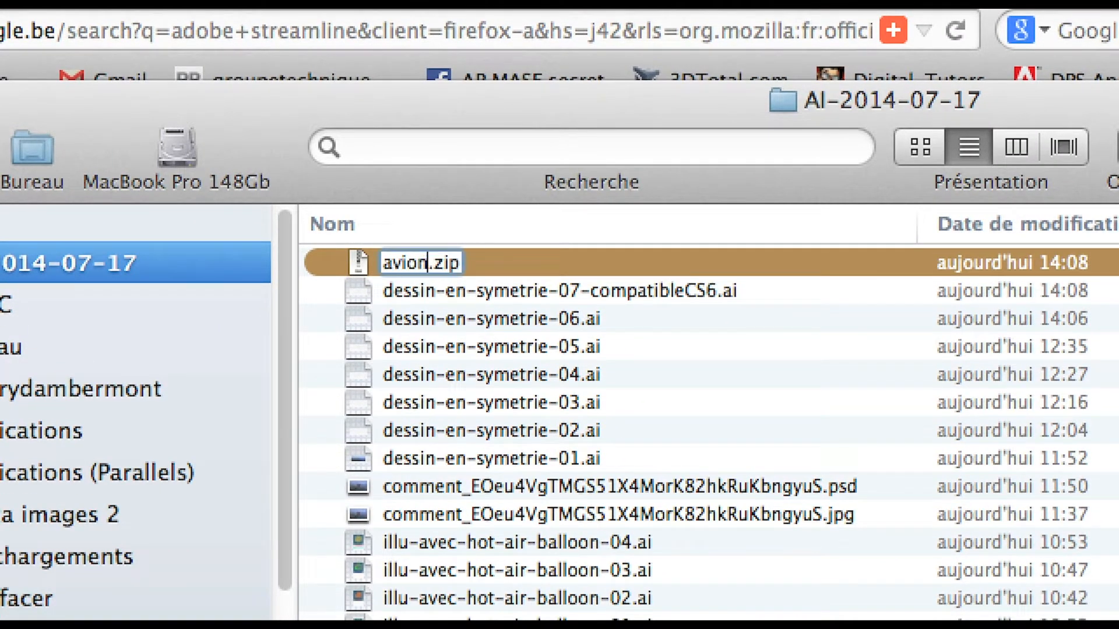
{"action": "type", "text": "juillet-"}
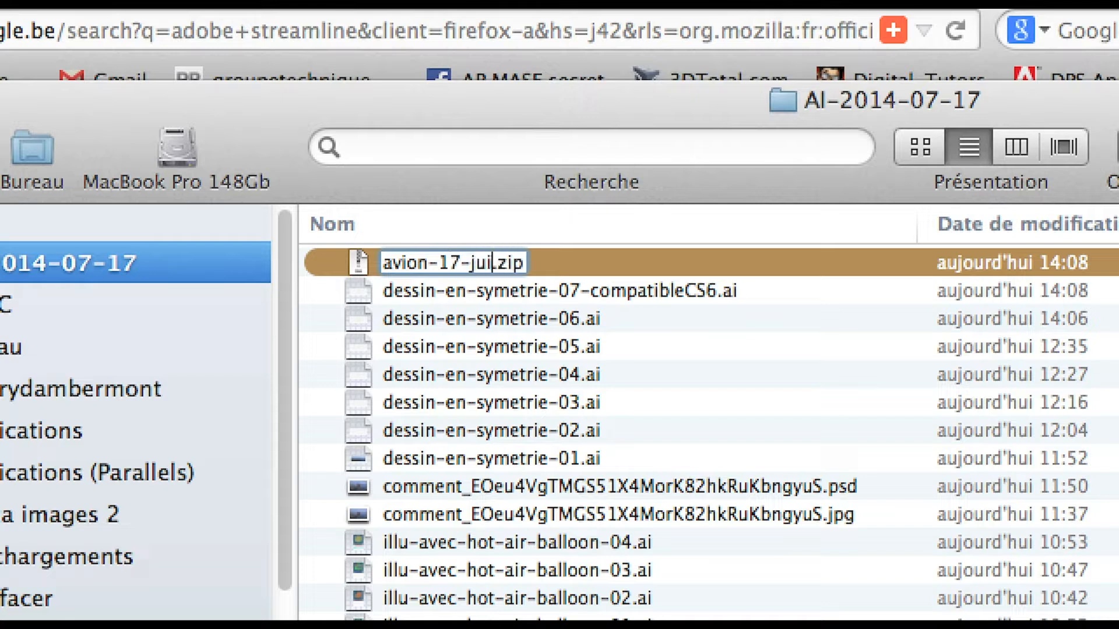
{"action": "type", "text": "2014"}
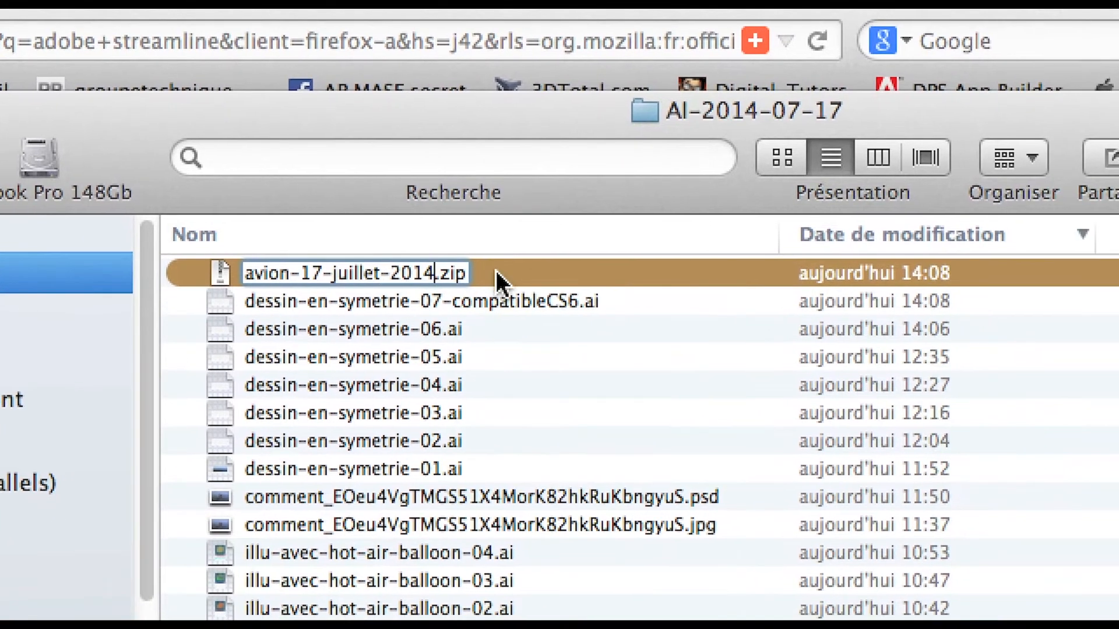
{"action": "key", "text": "Return"}
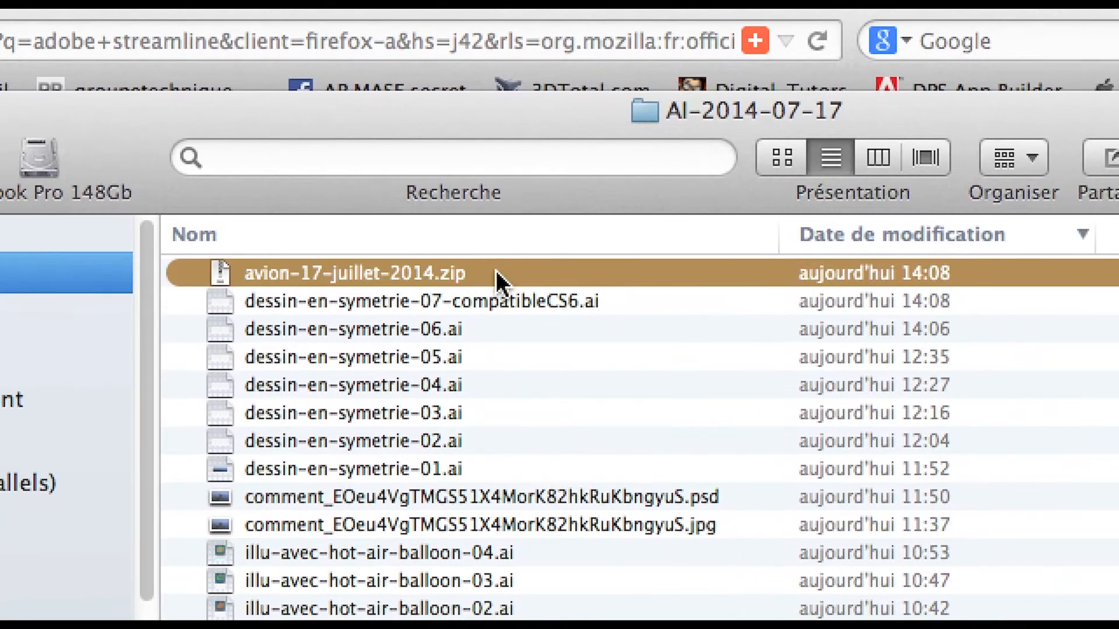
{"action": "key", "text": "Return"}
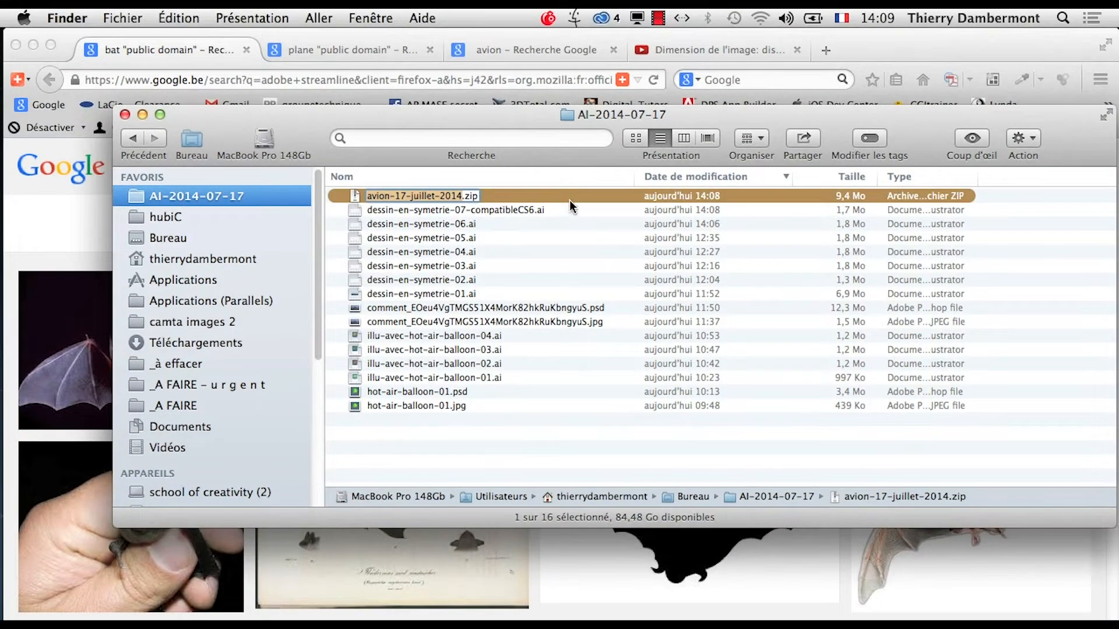
{"action": "key", "text": "Return"}
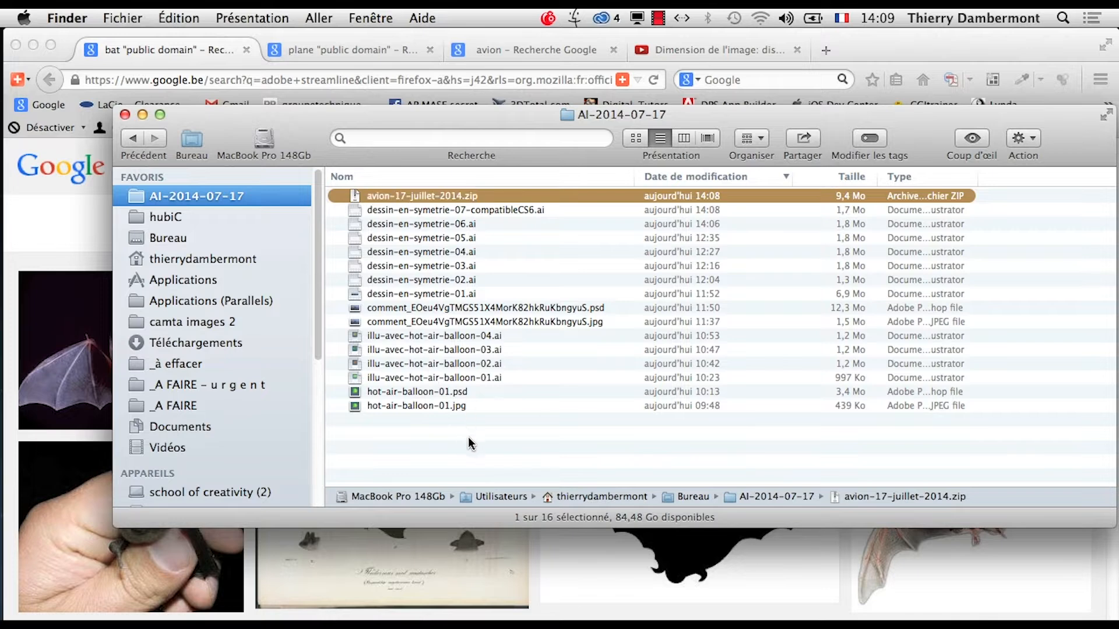
Launch Transmit and connect to the favourite server 0_cours-illustrator.com 25GB.
{"action": "mouse_move", "coordinate": [1, 331]}
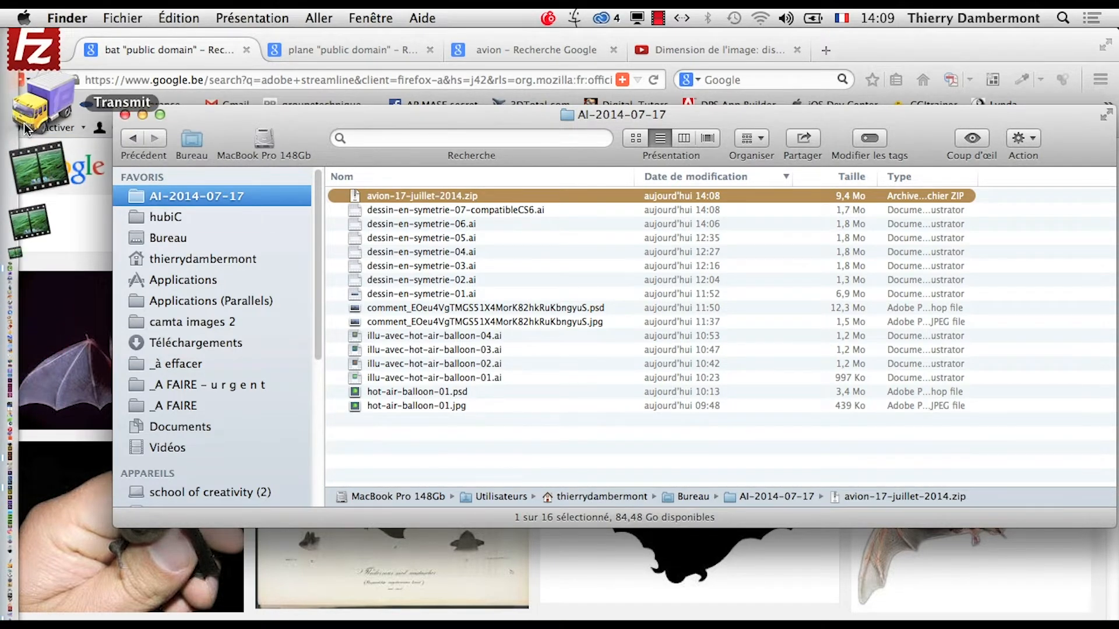
{"action": "left_click", "coordinate": [25, 126]}
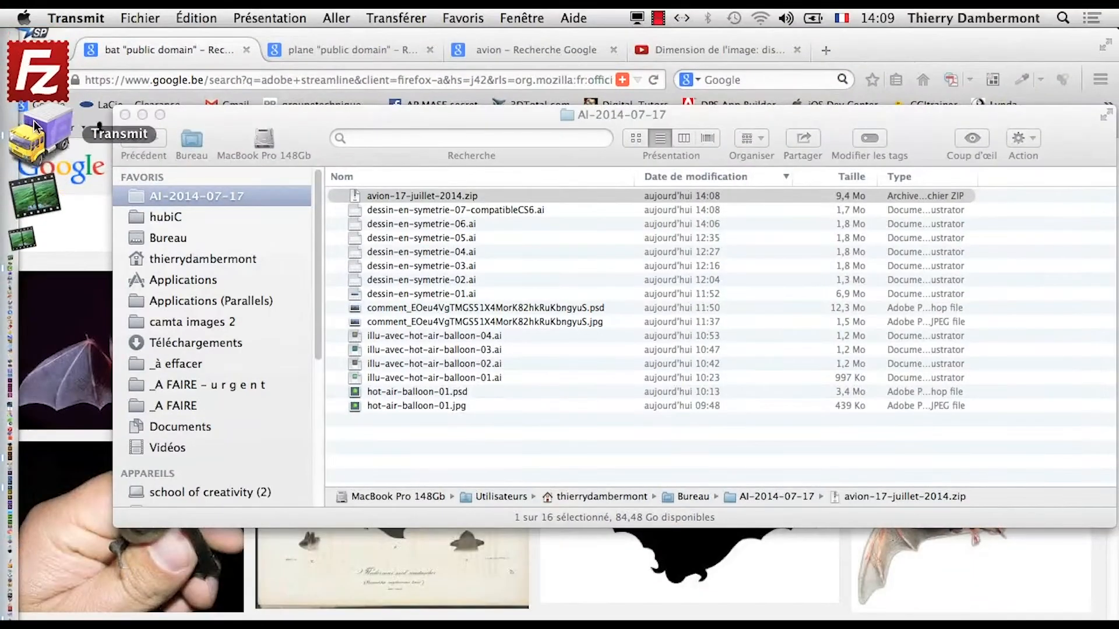
{"action": "left_click", "coordinate": [34, 120]}
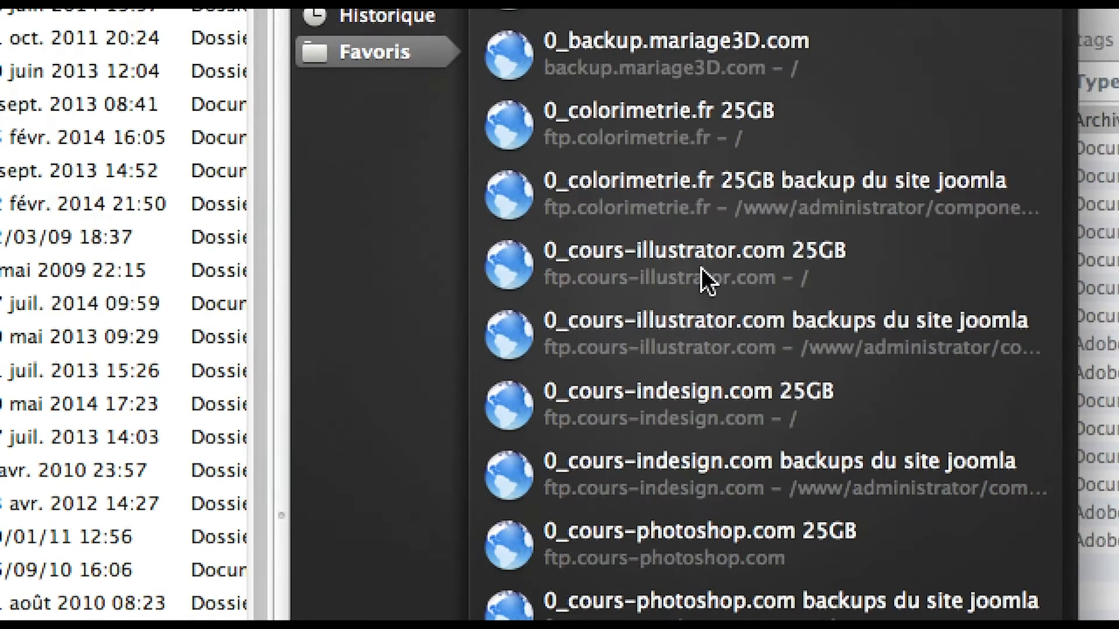
{"action": "left_click", "coordinate": [705, 281]}
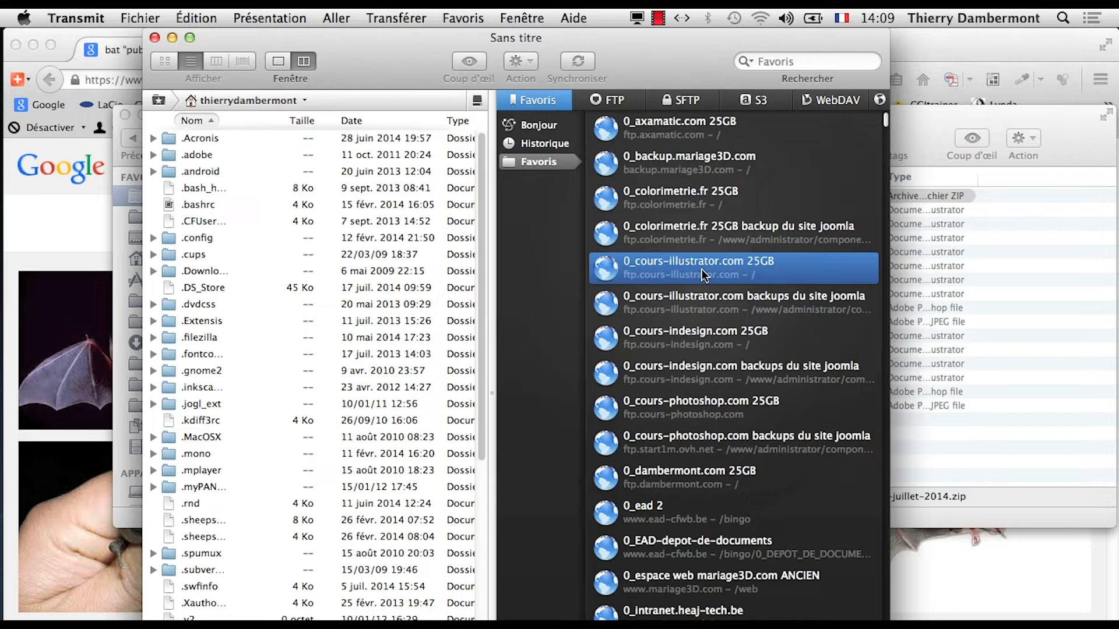
{"action": "double_click", "coordinate": [702, 271]}
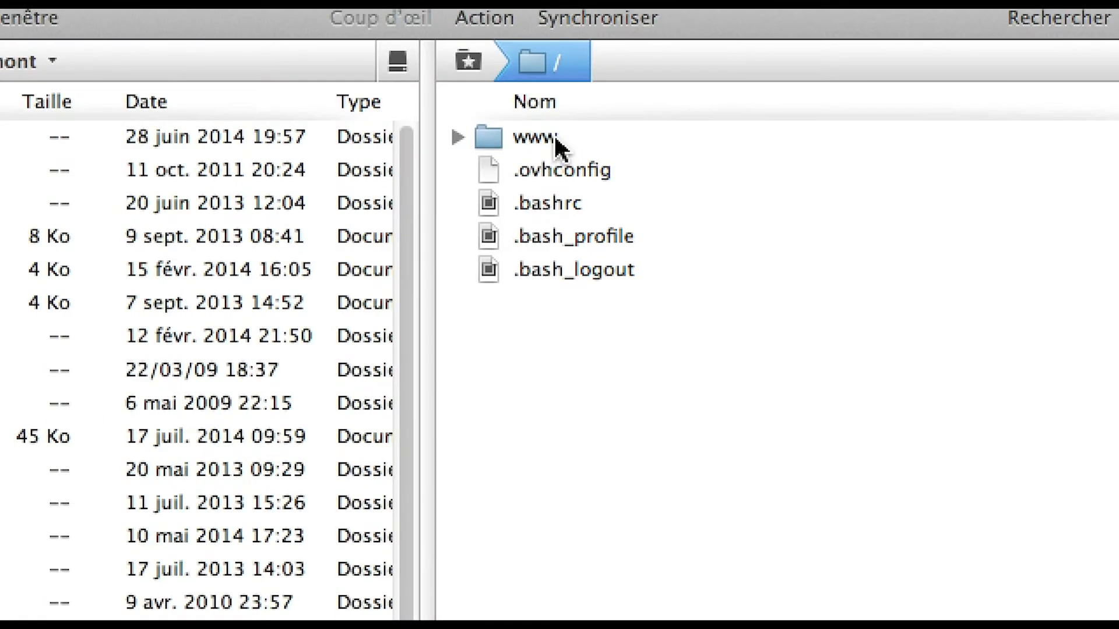
Open the server's www/DOWNLOAD folder and upload avion-17-juillet-2014.zip into it from the Finder.
{"action": "double_click", "coordinate": [559, 148]}
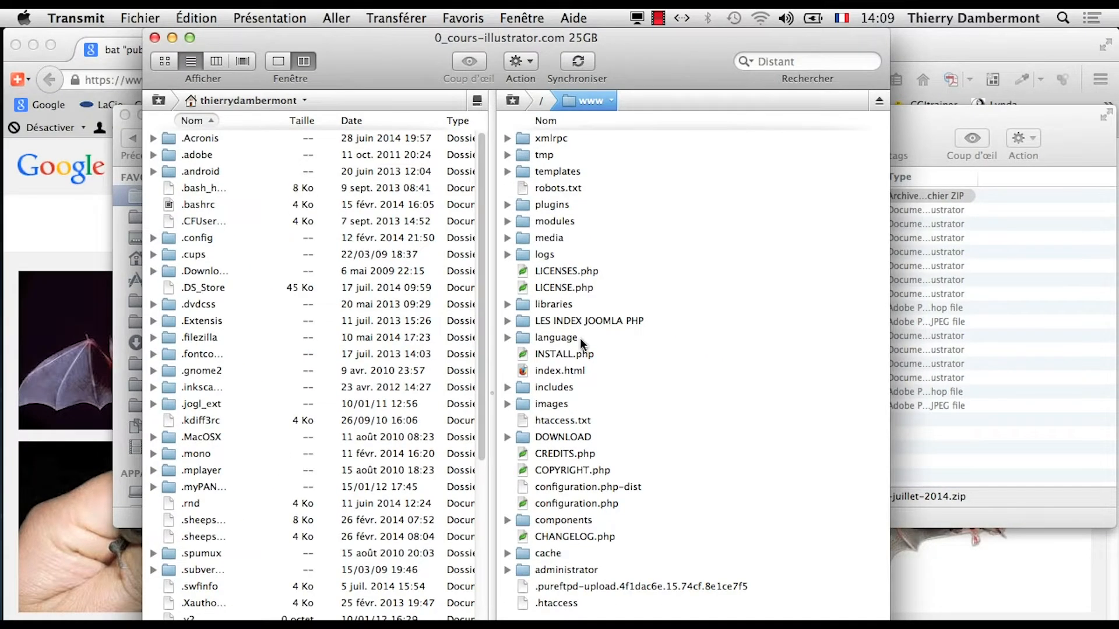
{"action": "double_click", "coordinate": [585, 453]}
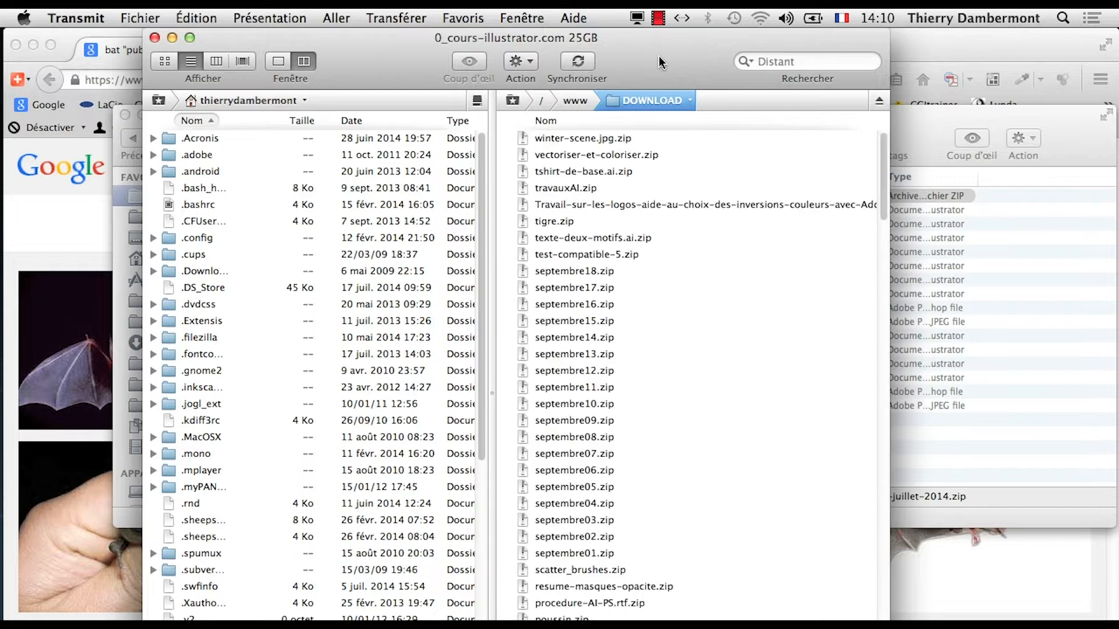
{"action": "left_click_drag", "start_coordinate": [659, 54], "coordinate": [453, 61]}
{"action": "left_click", "coordinate": [709, 124]}
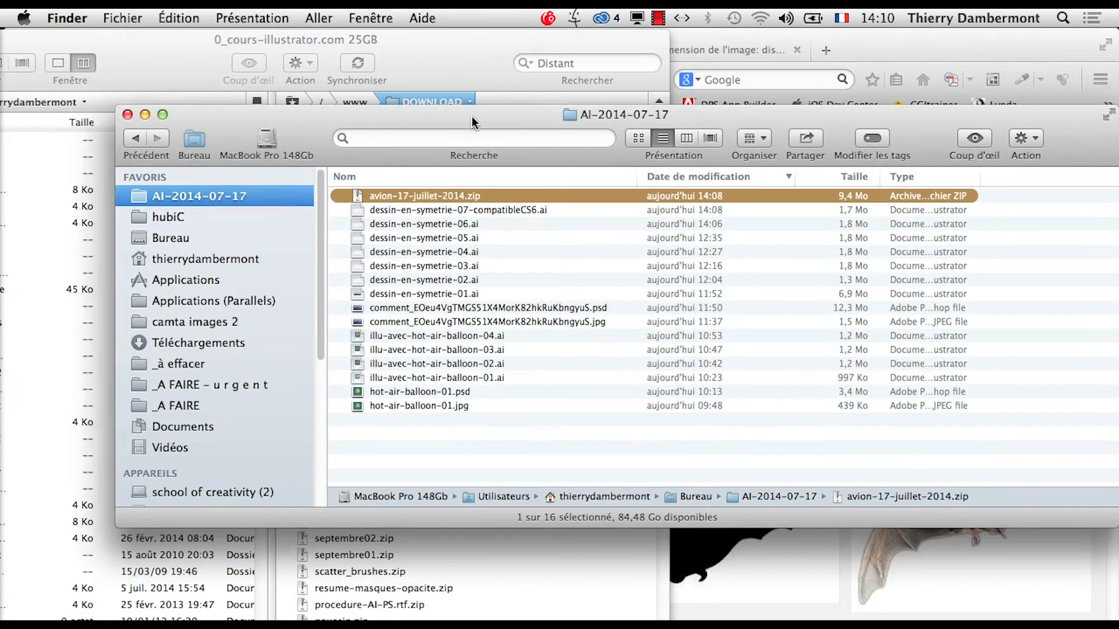
{"action": "left_click_drag", "start_coordinate": [471, 117], "coordinate": [1020, 160]}
{"action": "left_click_drag", "start_coordinate": [916, 228], "coordinate": [470, 382]}
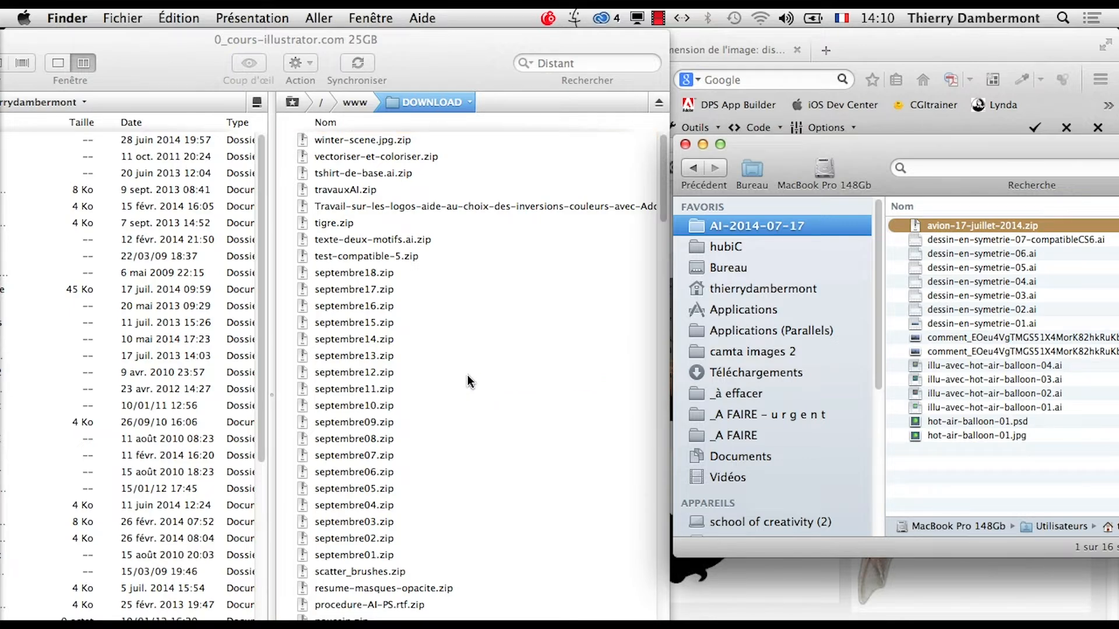
Sort the remote DOWNLOAD folder by name and arrange the Transmit window beside the Finder window.
{"action": "left_click_drag", "start_coordinate": [453, 65], "coordinate": [679, 49]}
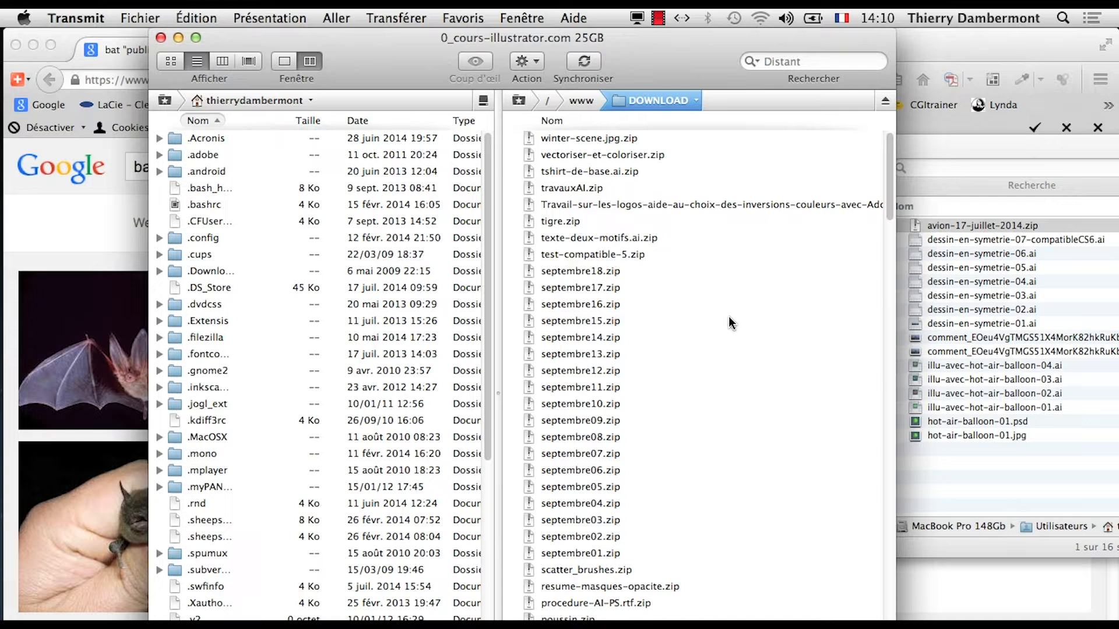
{"action": "left_click_drag", "start_coordinate": [895, 628], "coordinate": [882, 628]}
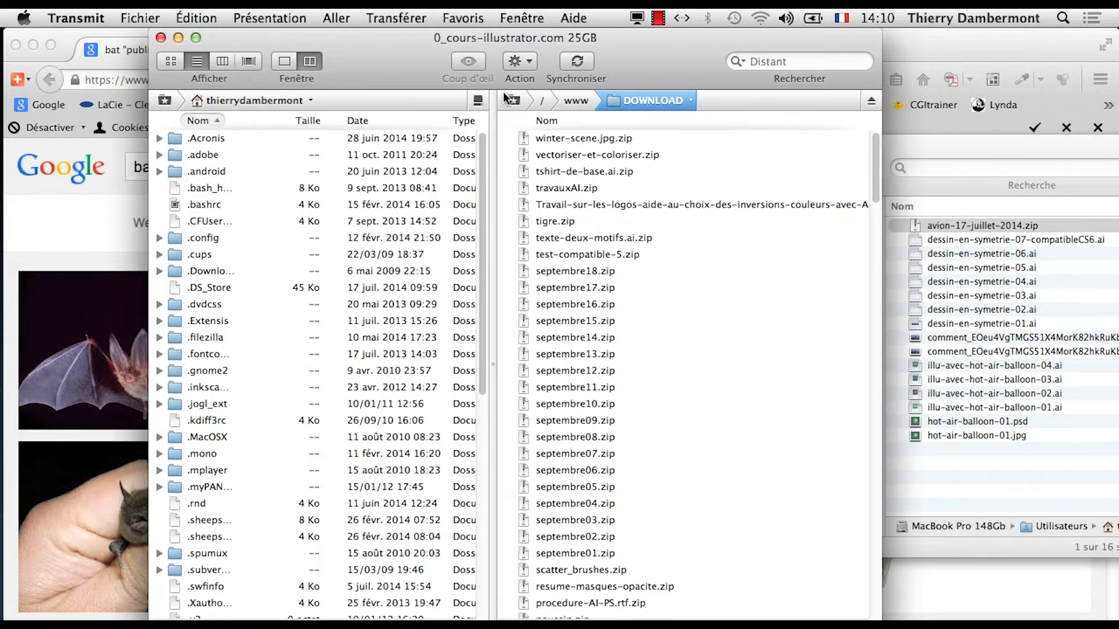
{"action": "left_click", "coordinate": [546, 120]}
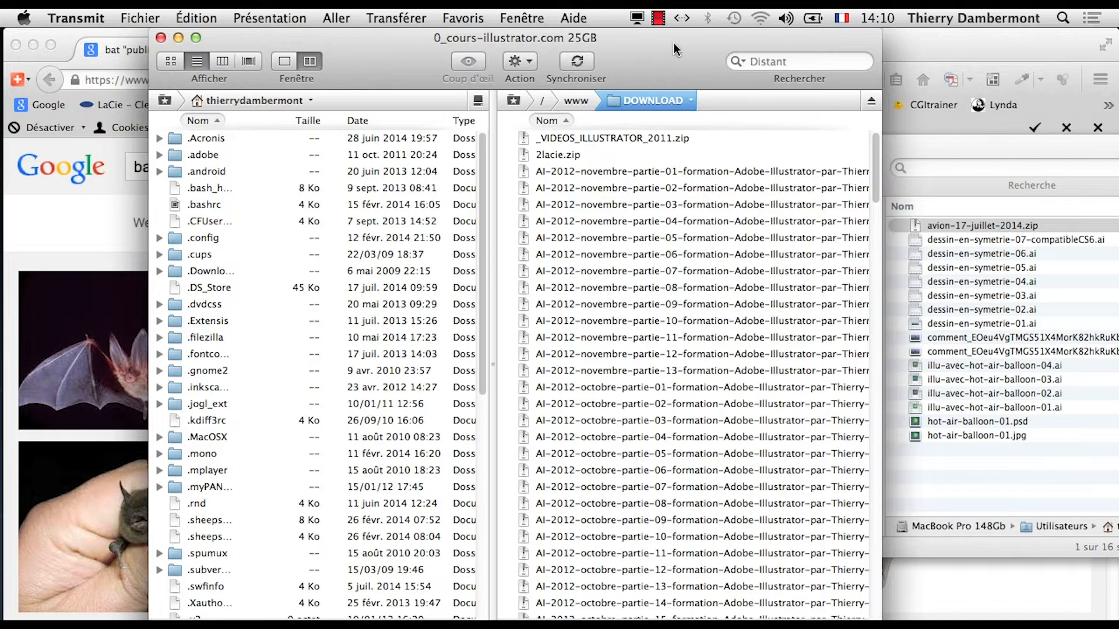
{"action": "left_click_drag", "start_coordinate": [674, 43], "coordinate": [579, 37]}
{"action": "left_click", "coordinate": [862, 153]}
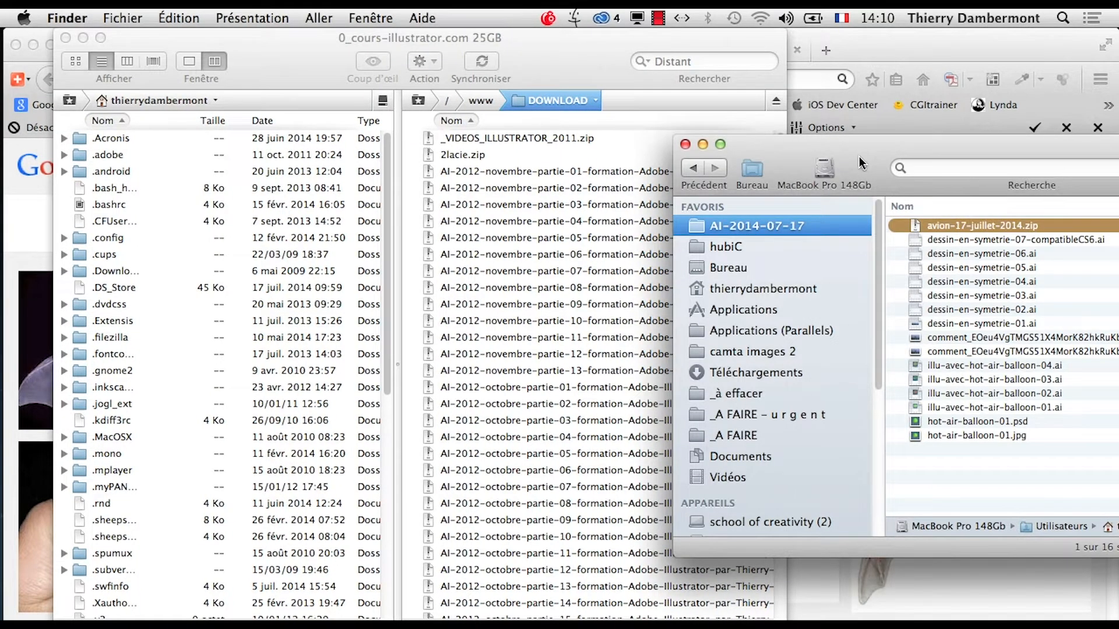
Find avion-17-juillet-2014.zip in the remote DOWNLOAD folder and copy its URL.
{"action": "left_click", "coordinate": [555, 54]}
{"action": "scroll", "coordinate": [547, 269], "scroll_direction": "down", "scroll_amount": 5}
{"action": "scroll", "coordinate": [551, 317], "scroll_direction": "down", "scroll_amount": 15}
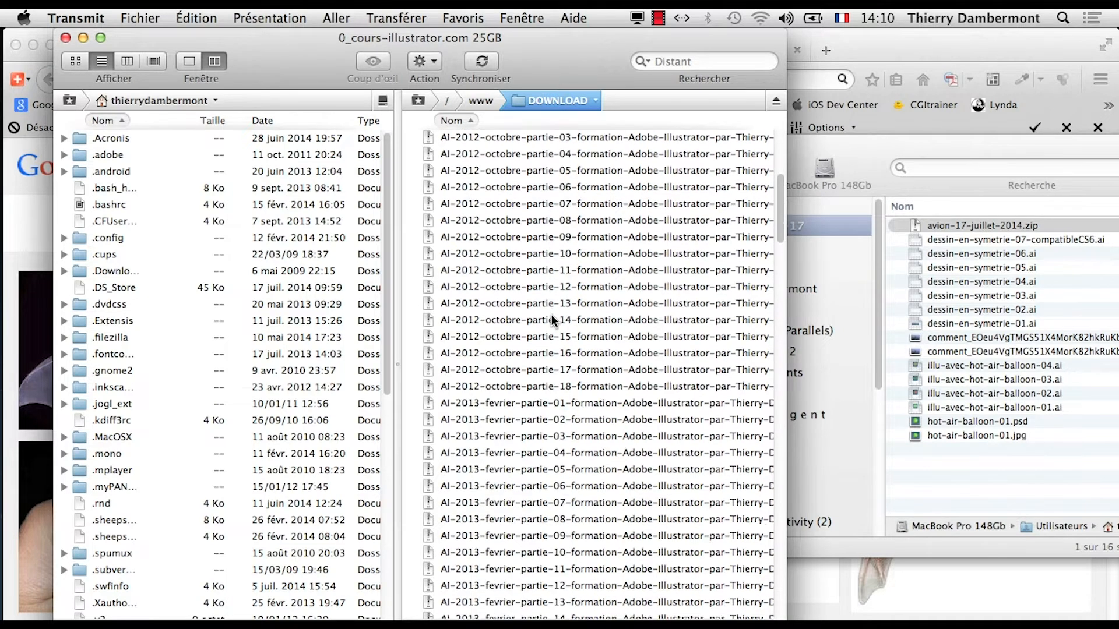
{"action": "scroll", "coordinate": [548, 314], "scroll_direction": "down", "scroll_amount": 15}
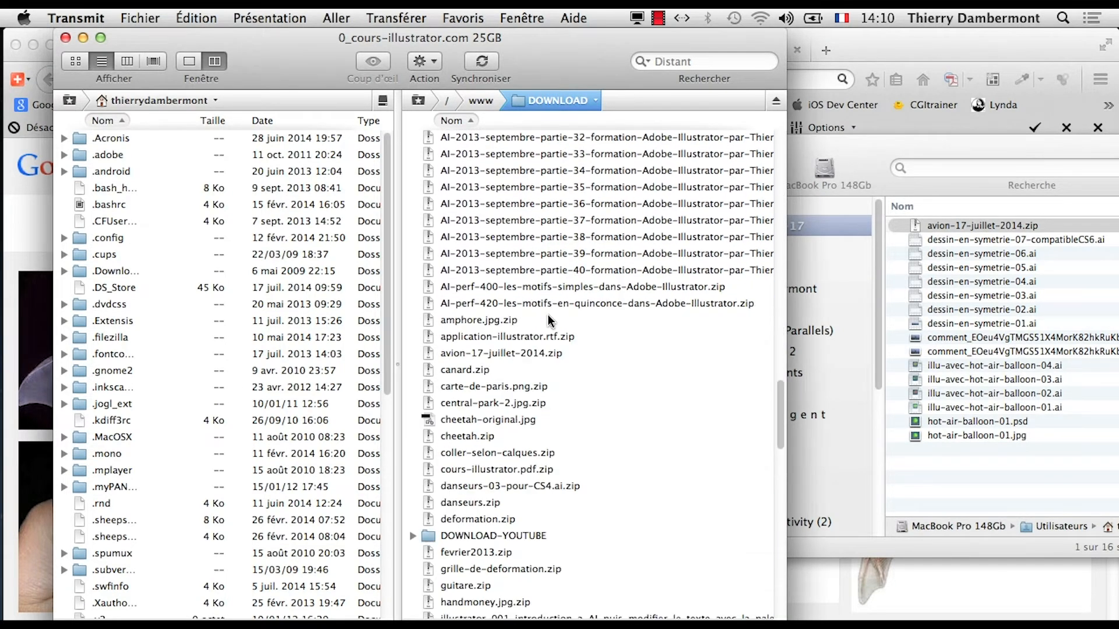
{"action": "left_click", "coordinate": [464, 353]}
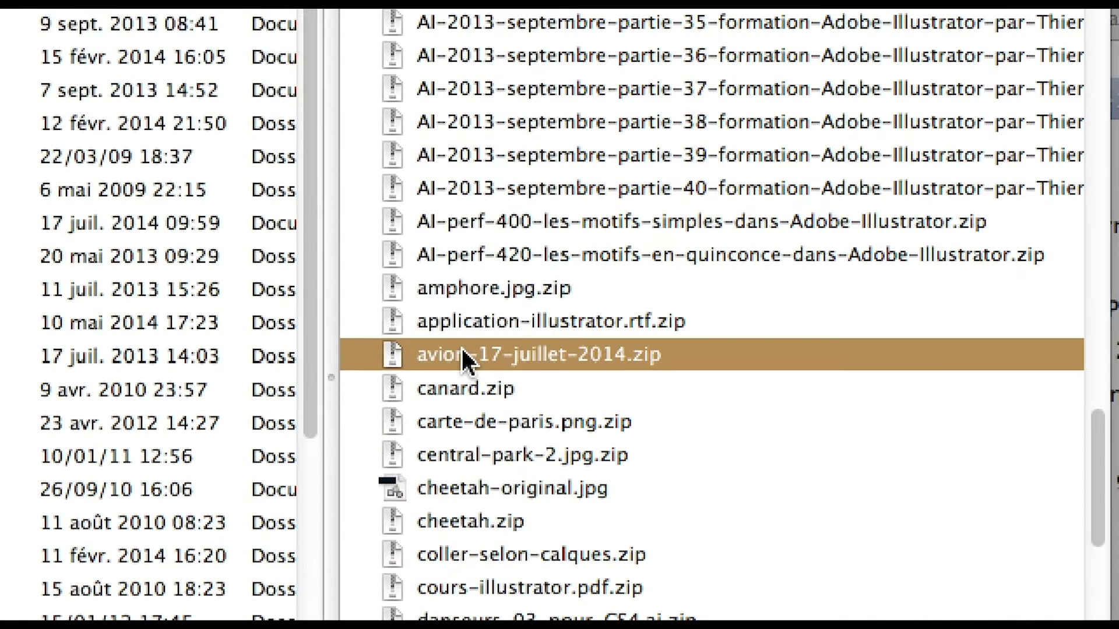
{"action": "right_click", "coordinate": [464, 352]}
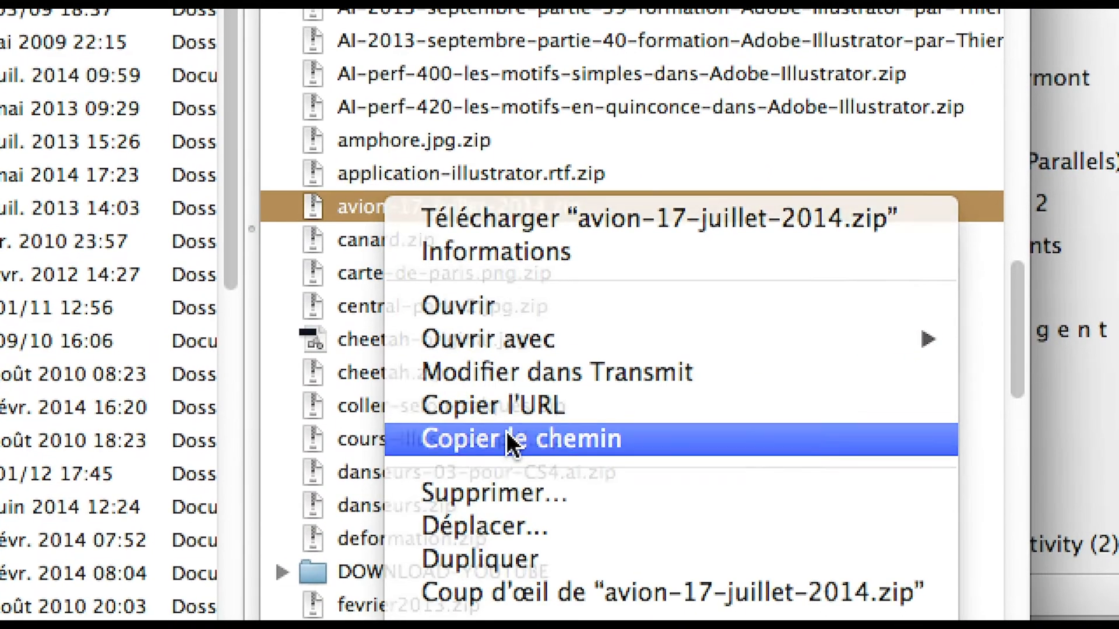
{"action": "left_click", "coordinate": [595, 592]}
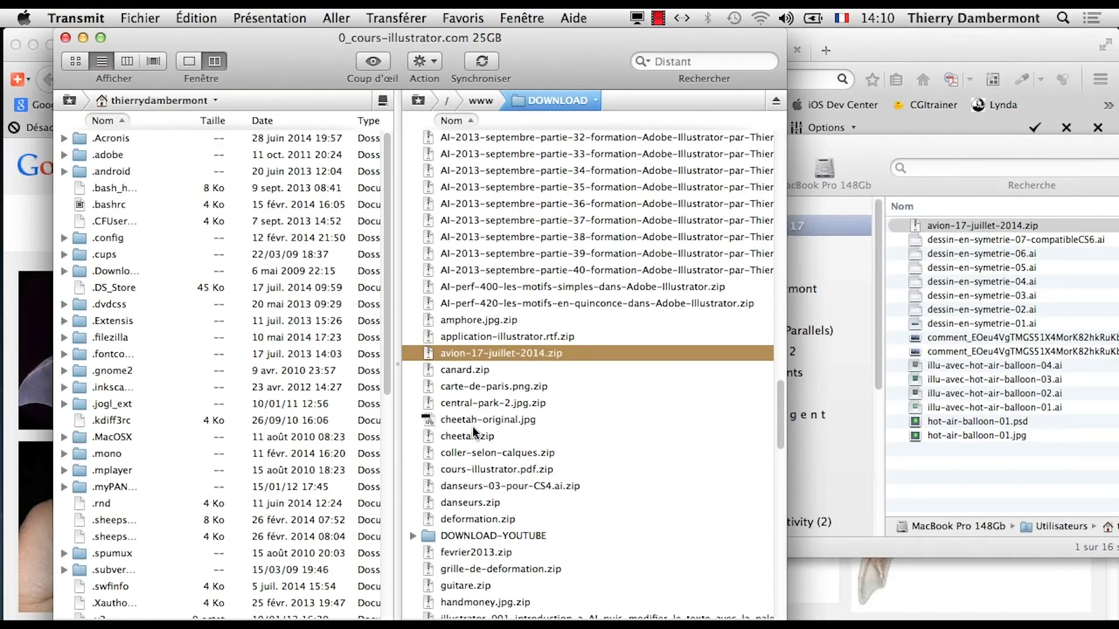
Switch to Firefox and enter the copied FTP address of avion-17-juillet-2014.zip in a new browser window.
{"action": "left_click", "coordinate": [34, 221]}
{"action": "left_click", "coordinate": [127, 17]}
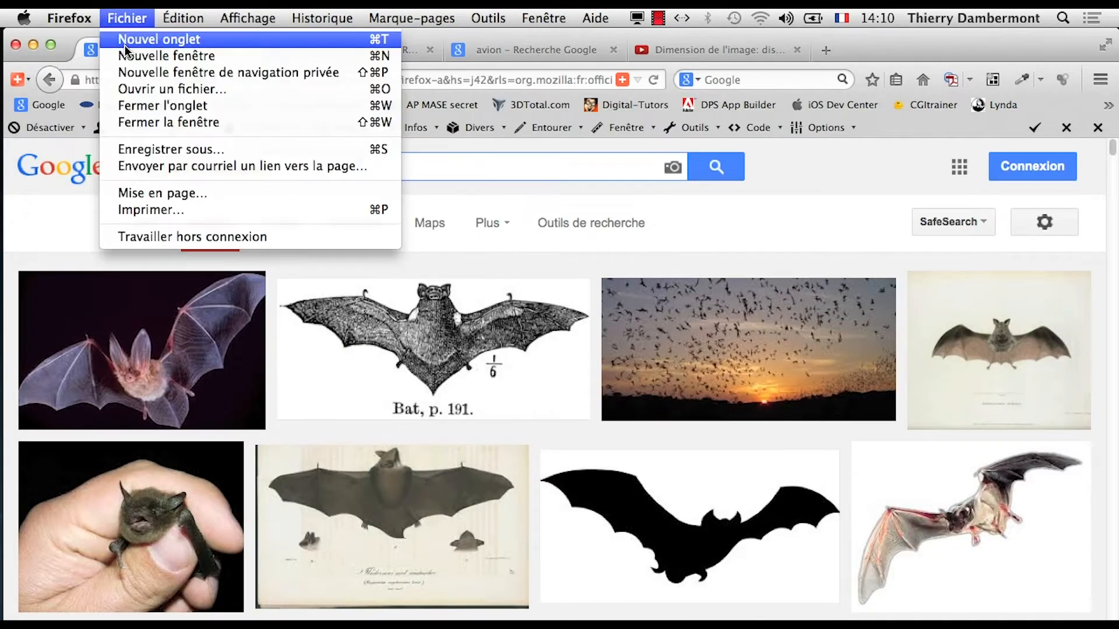
{"action": "key", "text": "Escape"}
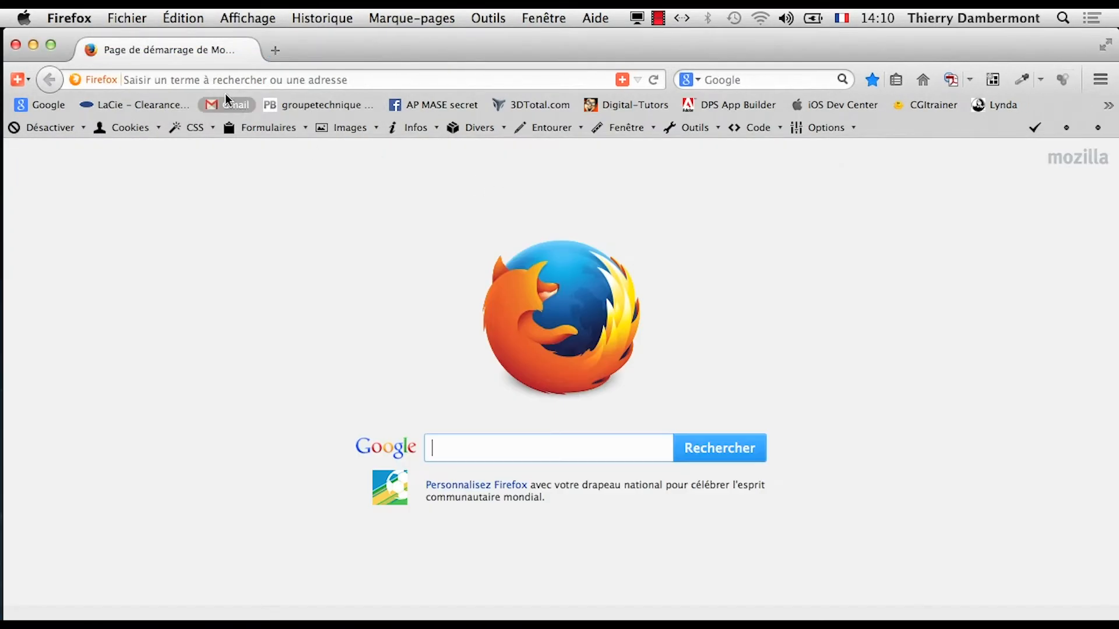
{"action": "type", "text": "ftp://ftp.cours-illustrator.com//www/DOWNLOAD/avion-17-juillet-2014.zip"}
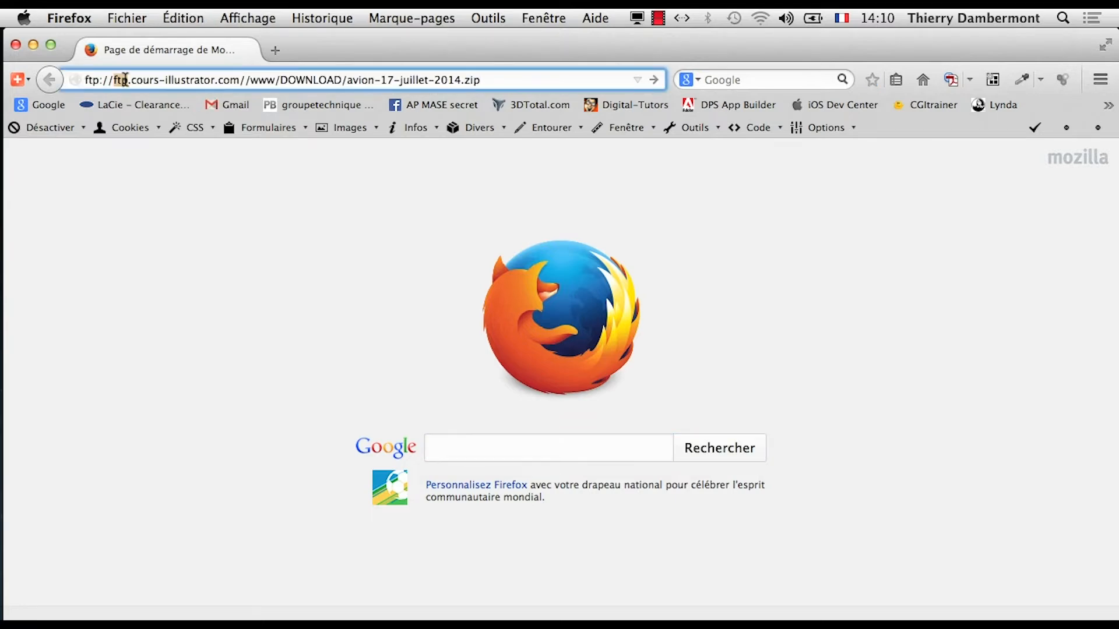
{"action": "left_click_drag", "start_coordinate": [127, 80], "coordinate": [45, 66]}
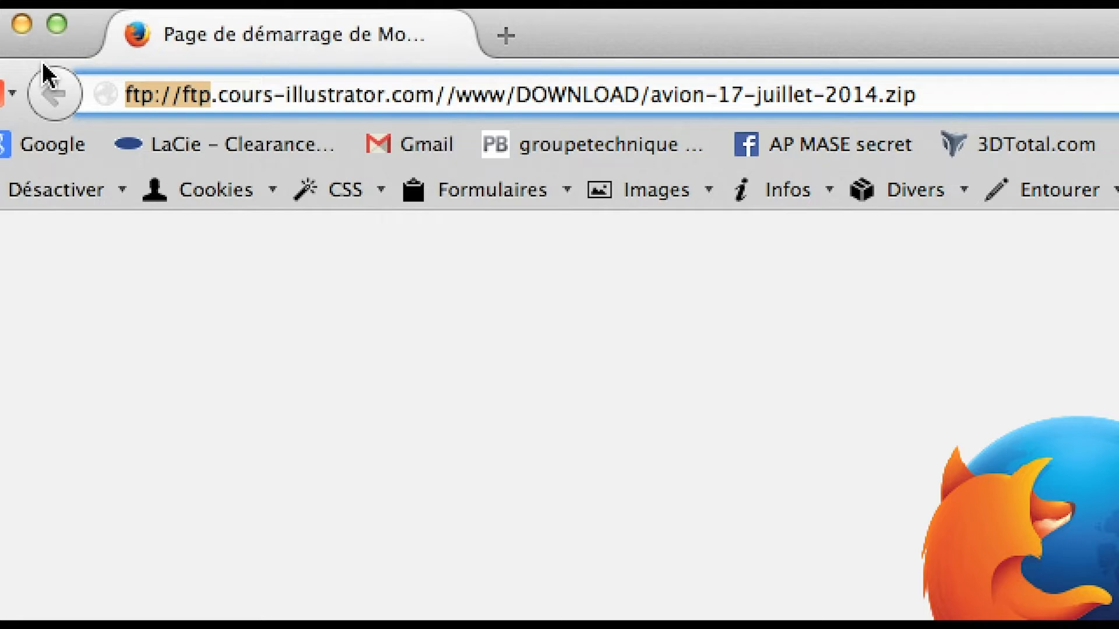
{"action": "type", "text": "htt"}
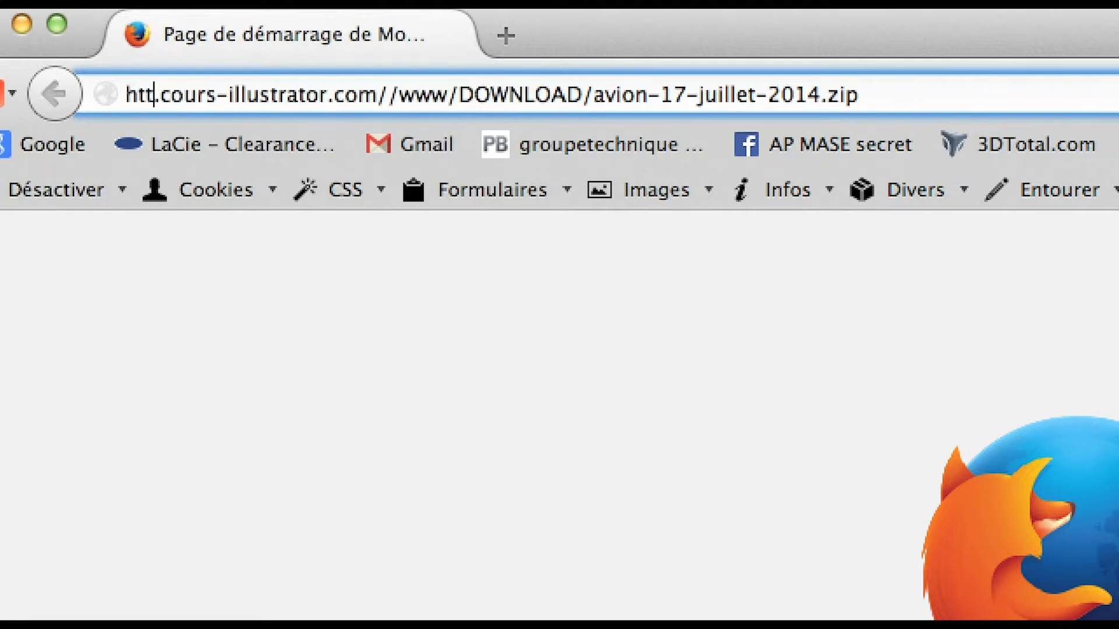
{"action": "type", "text": "p://ww"}
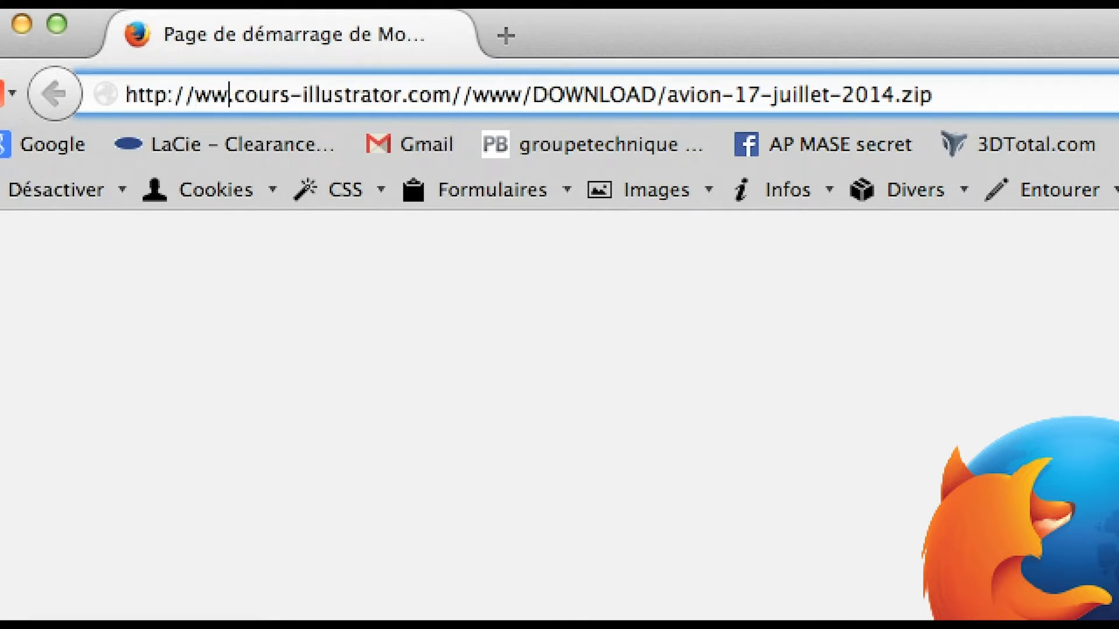
{"action": "type", "text": "w."}
{"action": "left_click_drag", "start_coordinate": [466, 94], "coordinate": [492, 95]}
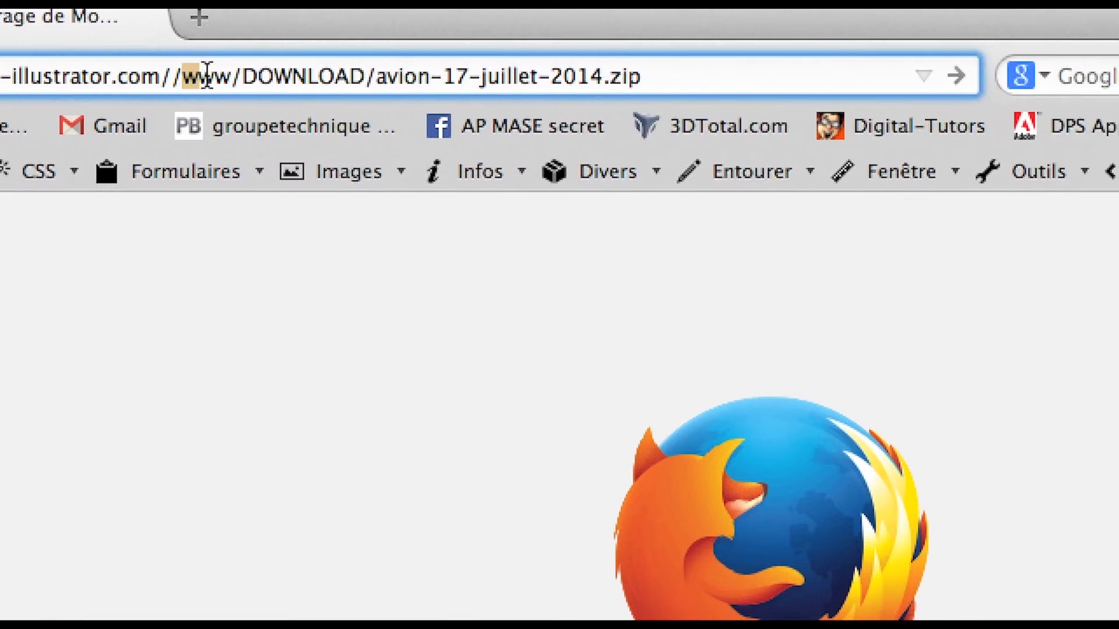
{"action": "left_click_drag", "start_coordinate": [207, 73], "coordinate": [215, 74]}
{"action": "key", "text": "BackSpace"}
{"action": "key", "text": "BackSpace"}
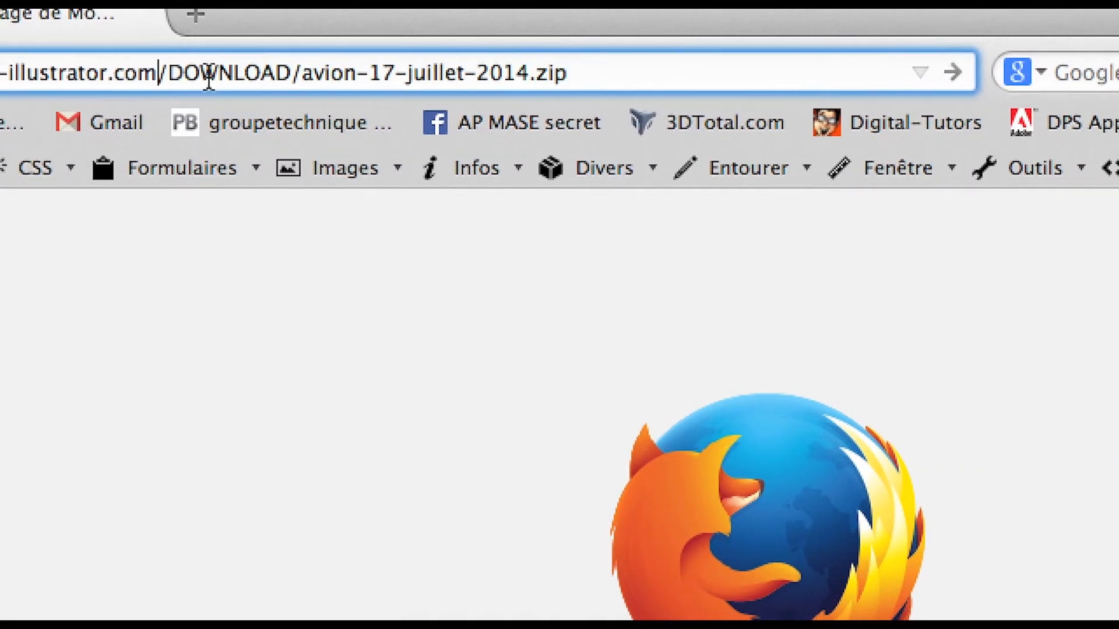
Load the edited link to test the zip download, move the download dialog aside and close it.
{"action": "triple_click", "coordinate": [204, 77]}
{"action": "key", "text": "Return"}
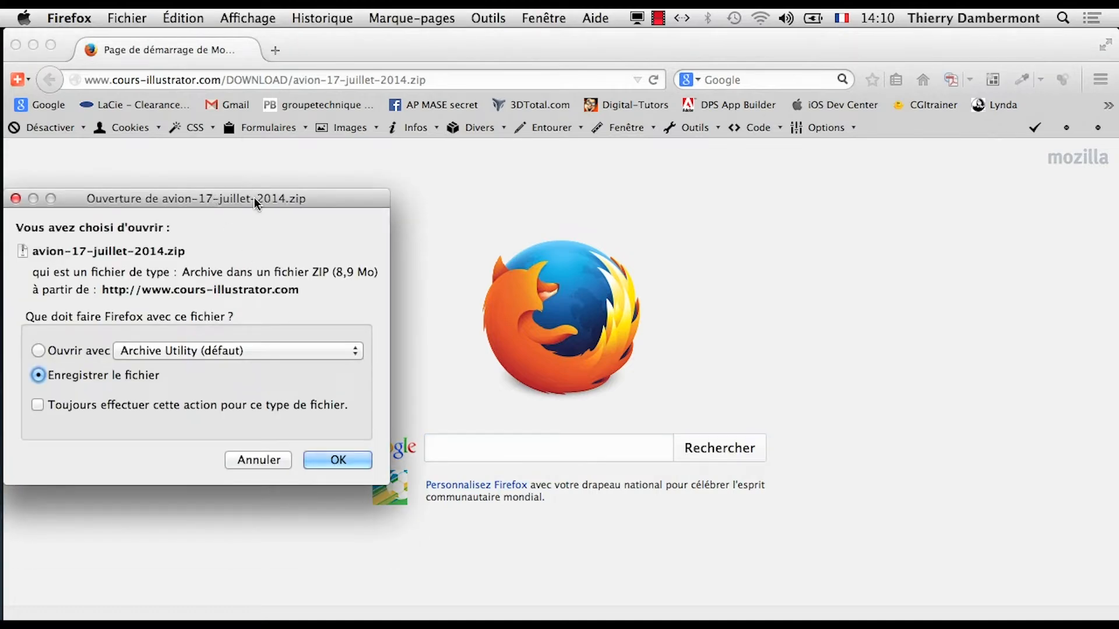
{"action": "left_click_drag", "start_coordinate": [254, 197], "coordinate": [781, 120]}
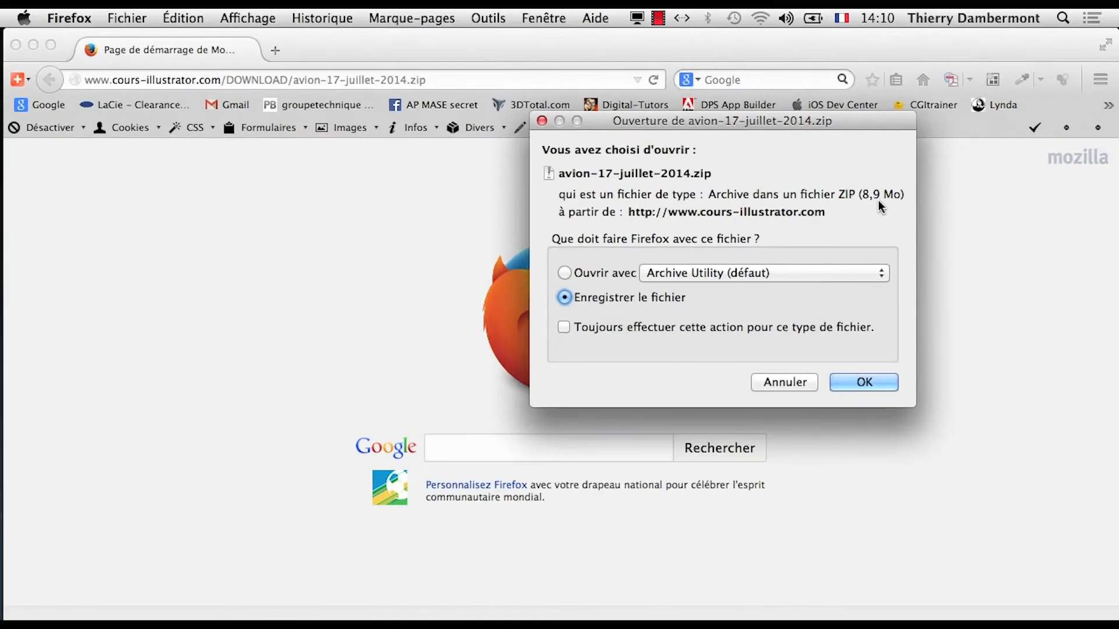
{"action": "left_click", "coordinate": [722, 504]}
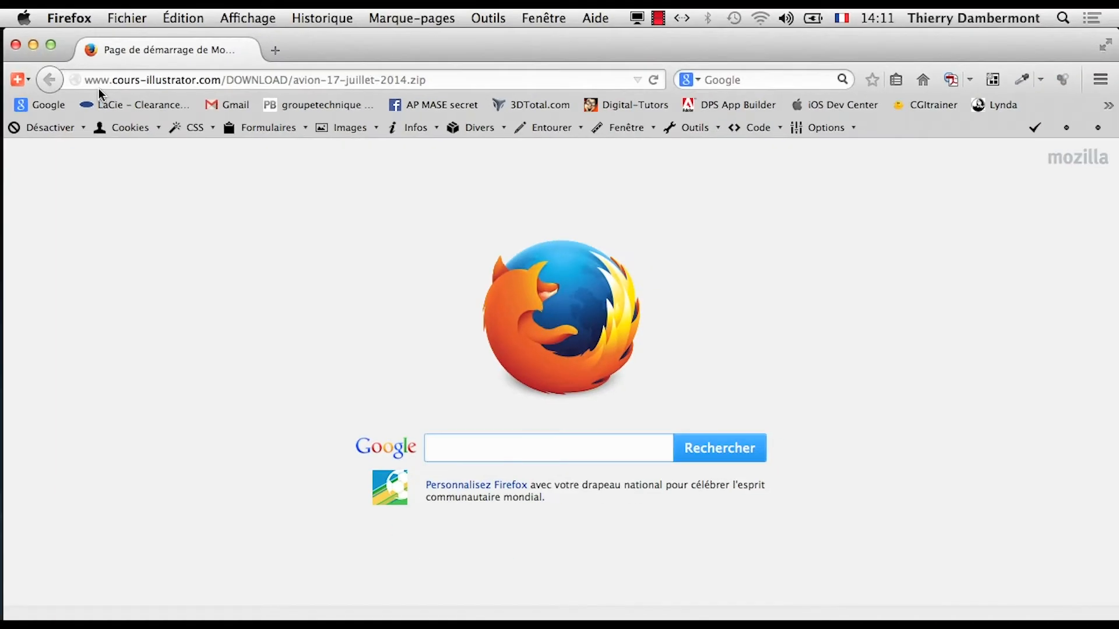
Switch to Illustrator and open the recent file dessin-en-symetrie-06.ai.
{"action": "key", "text": "super+Tab"}
{"action": "key", "text": "super+Tab"}
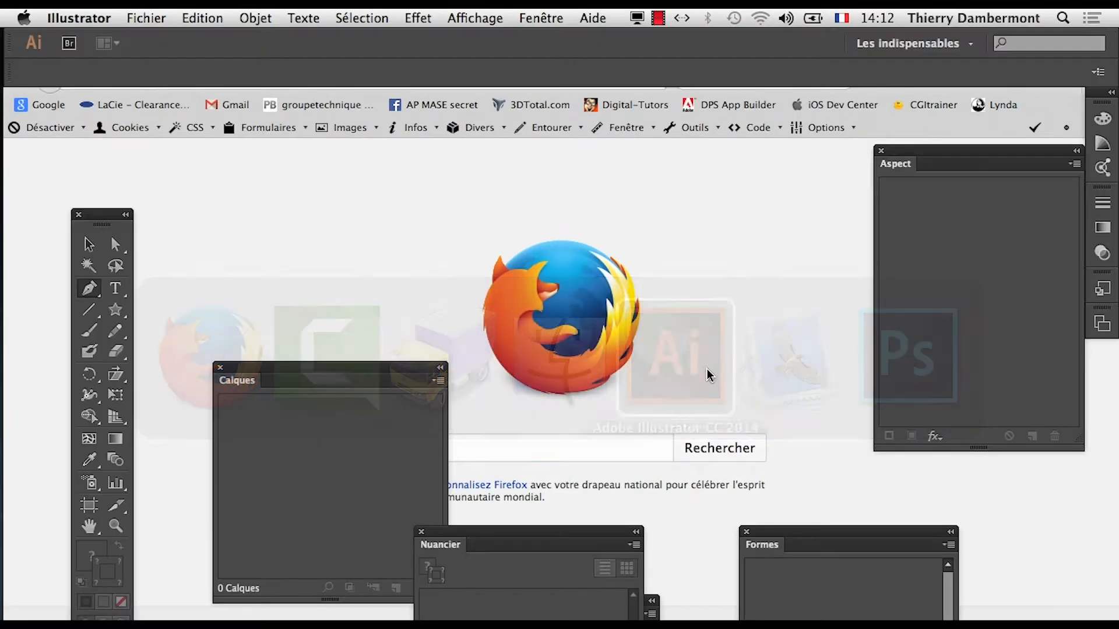
{"action": "left_click", "coordinate": [146, 18]}
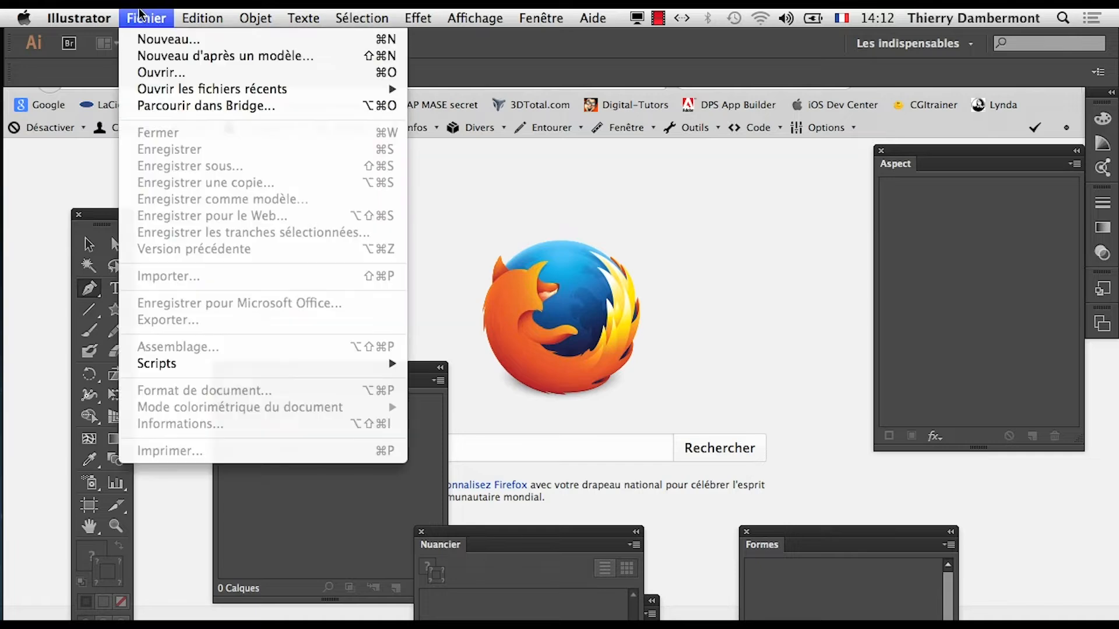
{"action": "mouse_move", "coordinate": [188, 89]}
{"action": "left_click", "coordinate": [521, 106]}
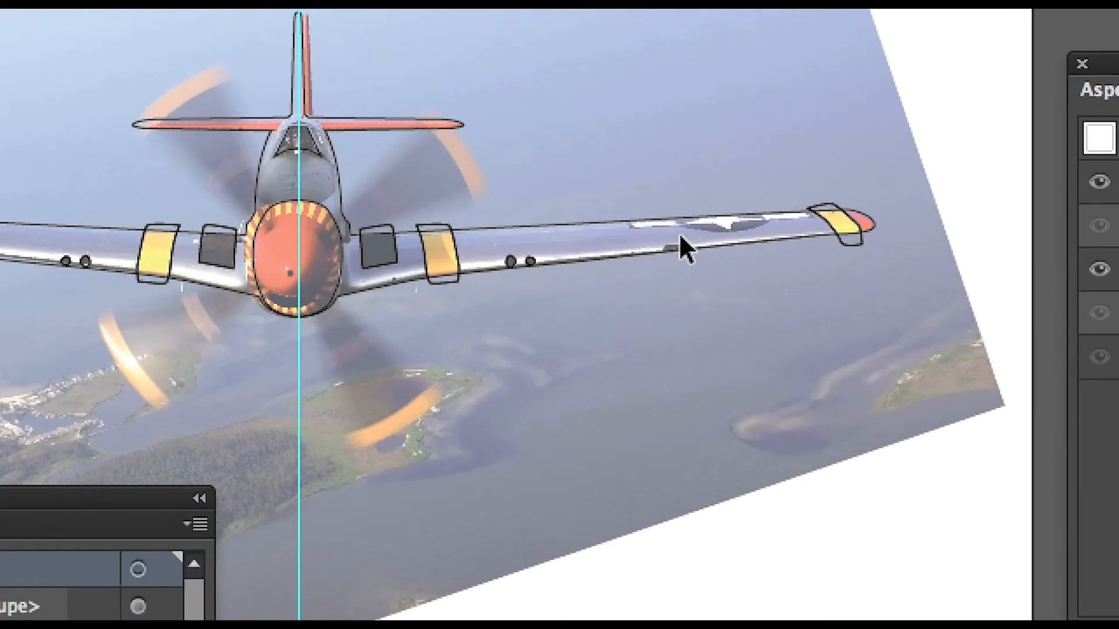
Select the group of wing detail paths in Calque 2 and isolate it for editing.
{"action": "scroll", "coordinate": [691, 234], "scroll_direction": "up", "scroll_amount": 1}
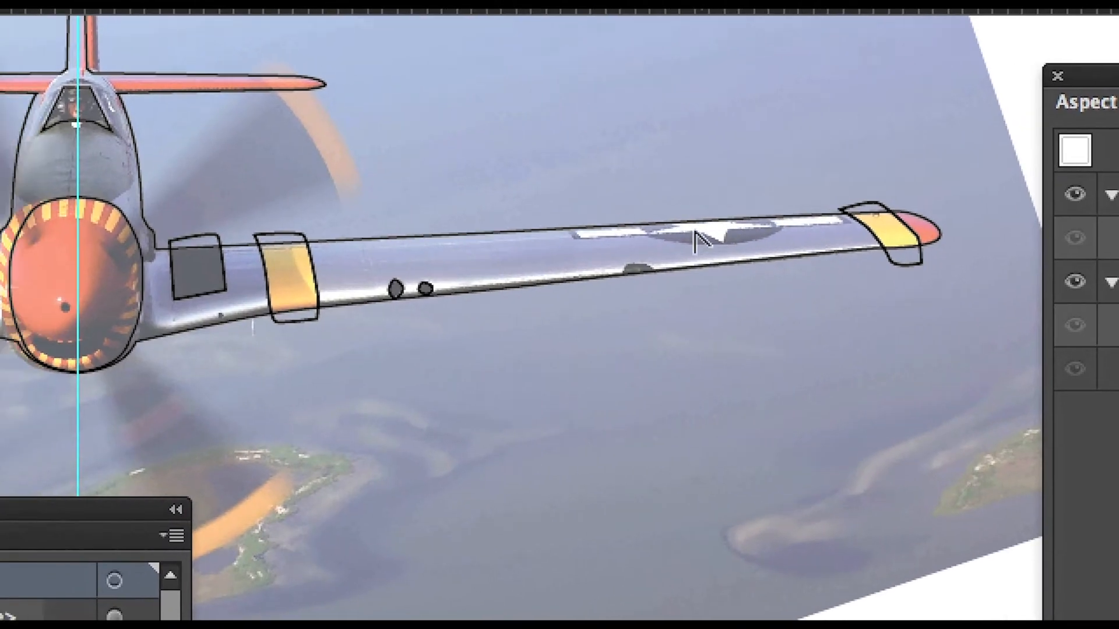
{"action": "key", "text": "p"}
{"action": "key", "text": "space"}
{"action": "left_click_drag", "start_coordinate": [198, 230], "coordinate": [482, 233]}
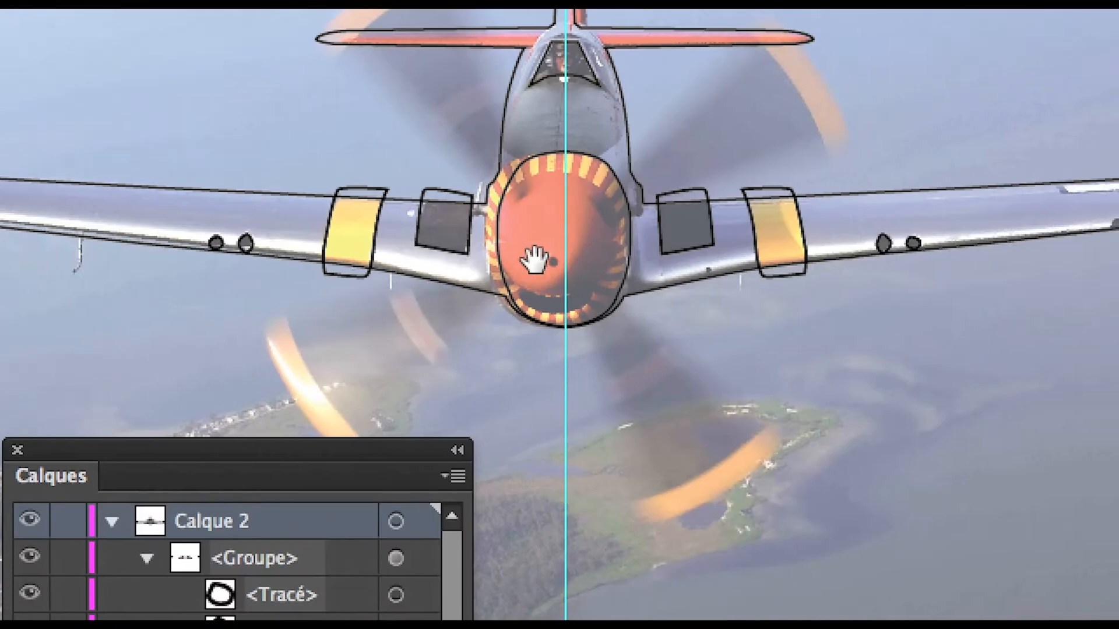
{"action": "left_click_drag", "start_coordinate": [933, 323], "coordinate": [675, 377]}
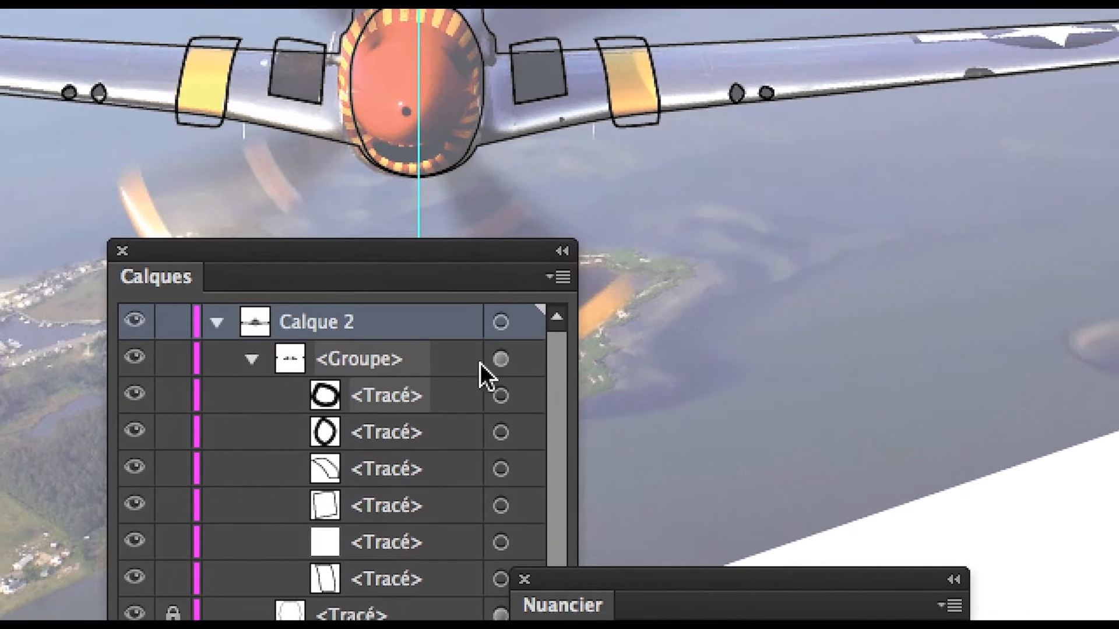
{"action": "left_click", "coordinate": [588, 361]}
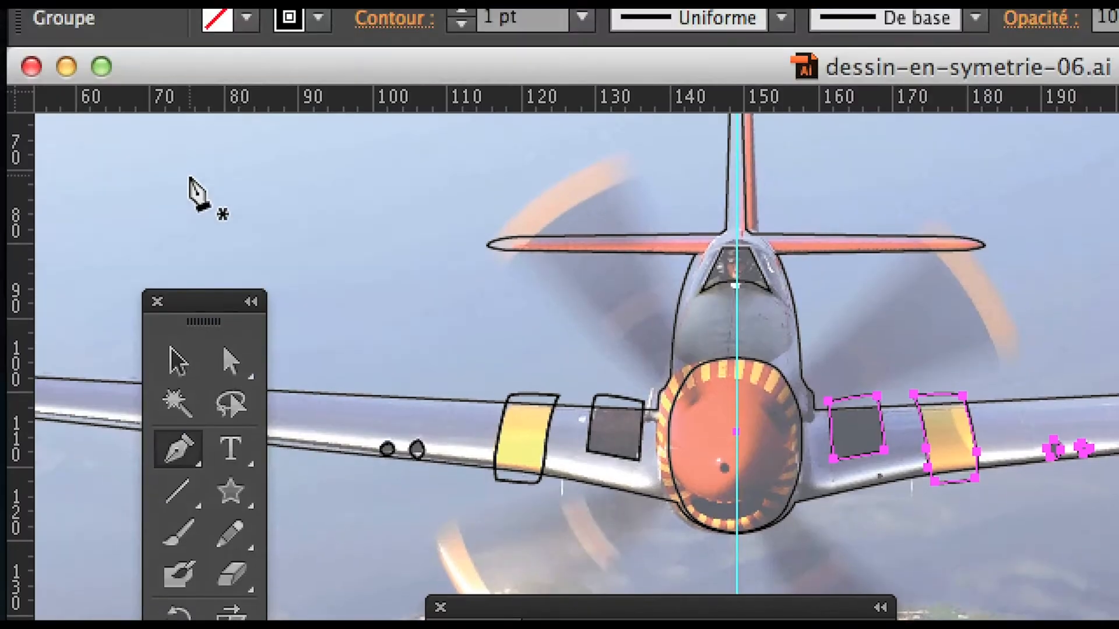
{"action": "left_click", "coordinate": [170, 350]}
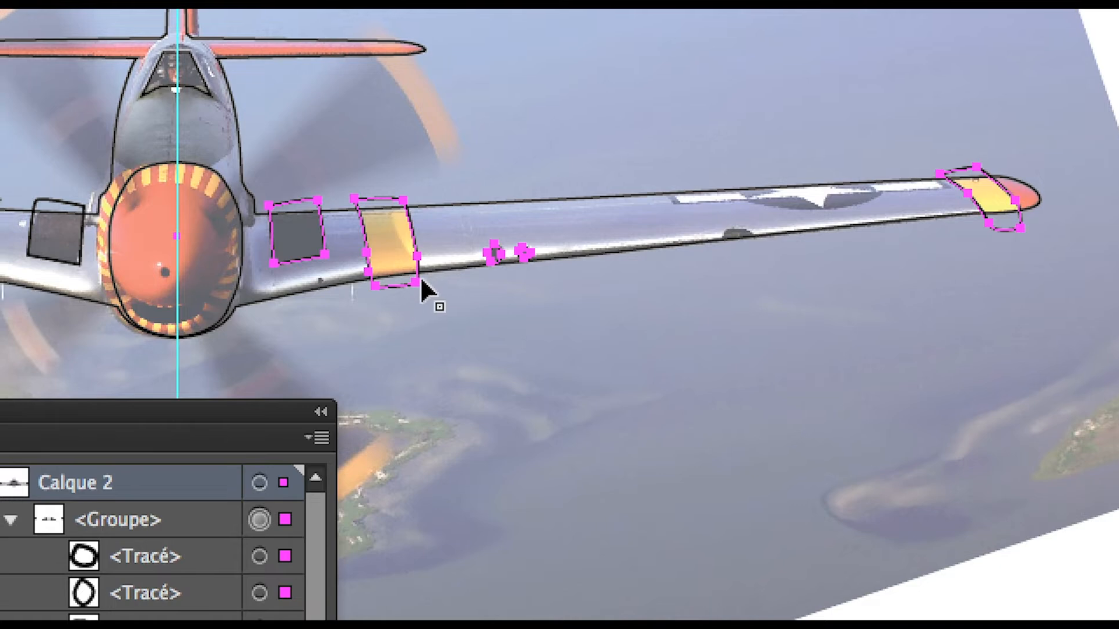
{"action": "right_click", "coordinate": [535, 125]}
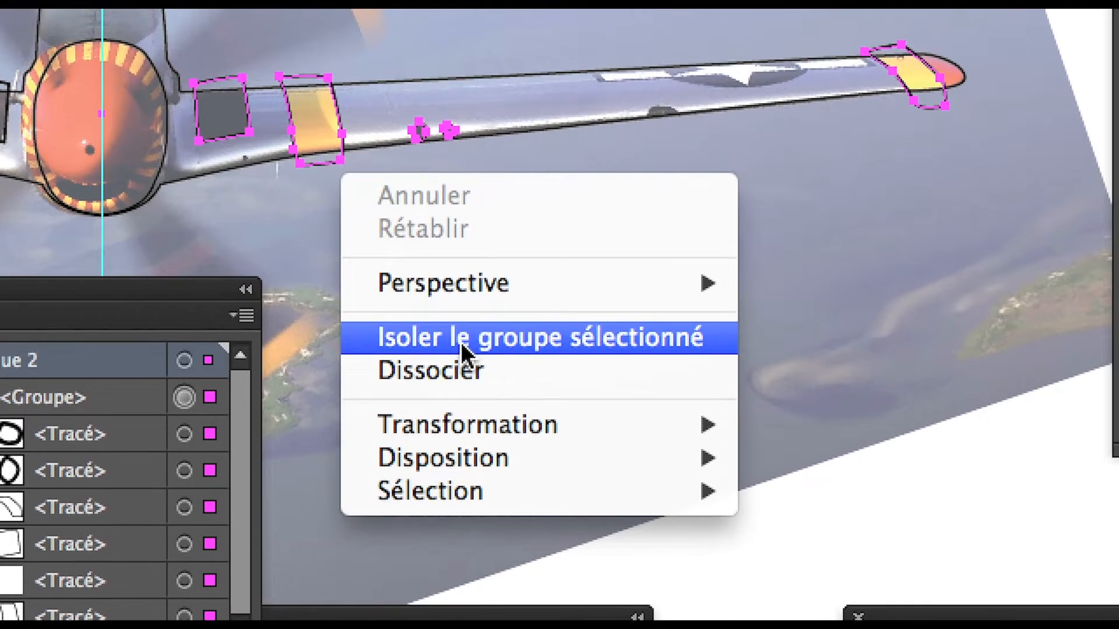
{"action": "left_click", "coordinate": [539, 466]}
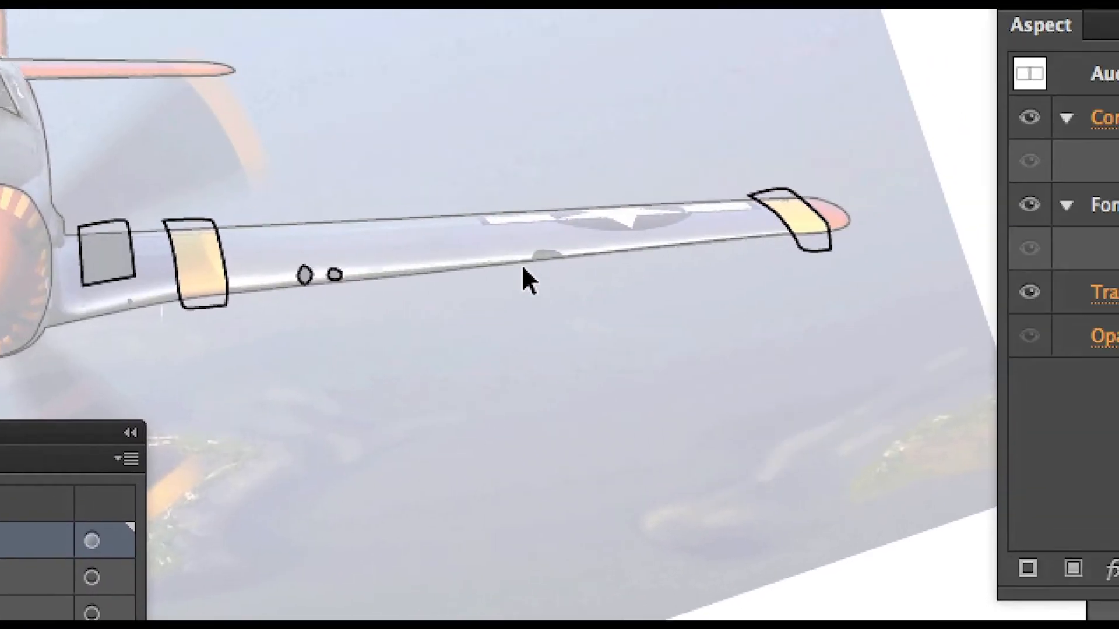
Draw a path with the Pen tool from the wing's upper edge, under the insignia's inner white bar, to the star's lowest tip.
{"action": "scroll", "coordinate": [729, 84], "scroll_direction": "up", "scroll_amount": 3}
{"action": "left_click_drag", "start_coordinate": [529, 261], "coordinate": [179, 327]}
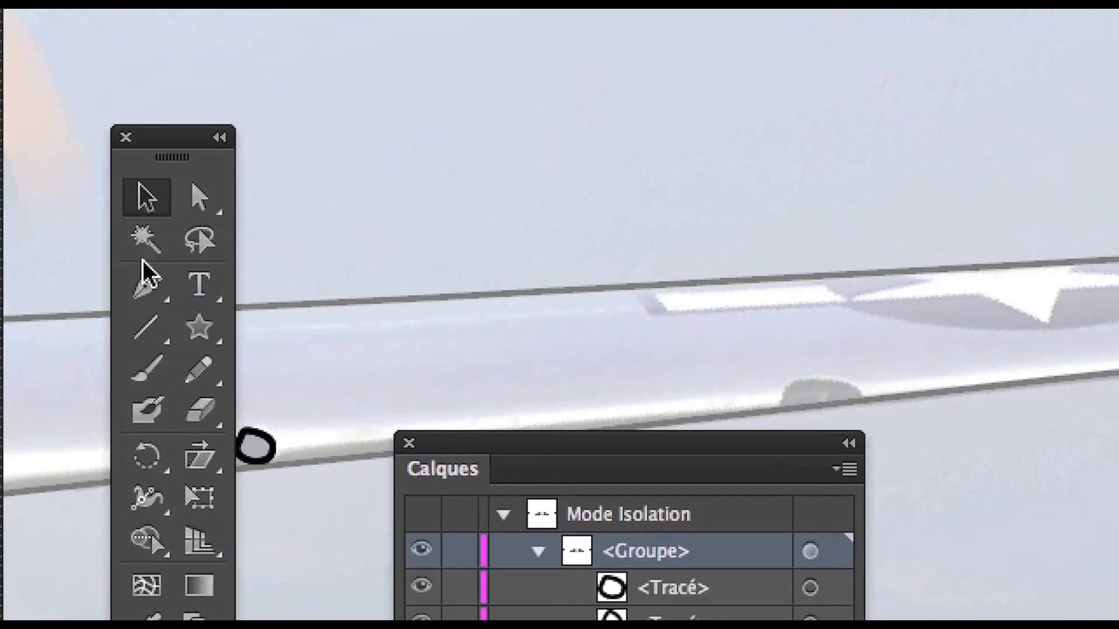
{"action": "left_click", "coordinate": [145, 279]}
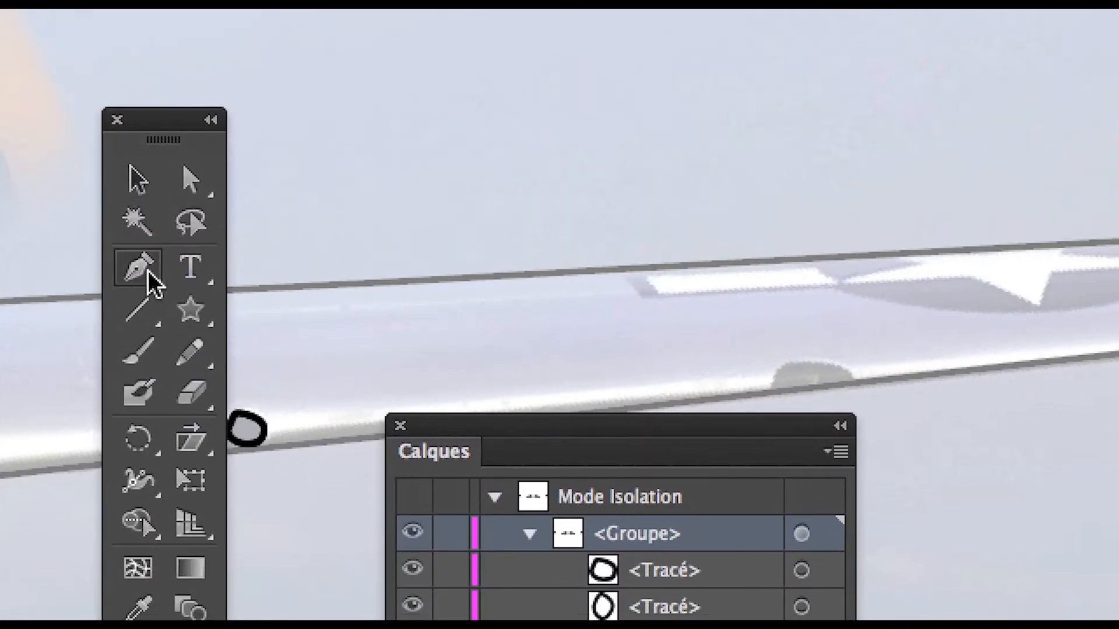
{"action": "left_click", "coordinate": [310, 272]}
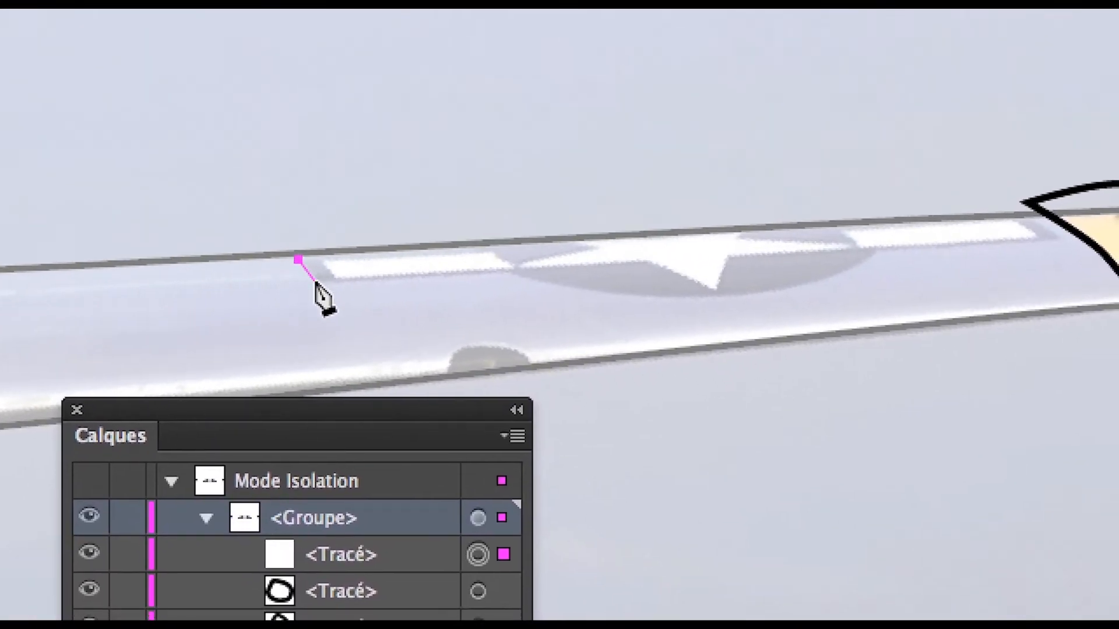
{"action": "left_click", "coordinate": [323, 293]}
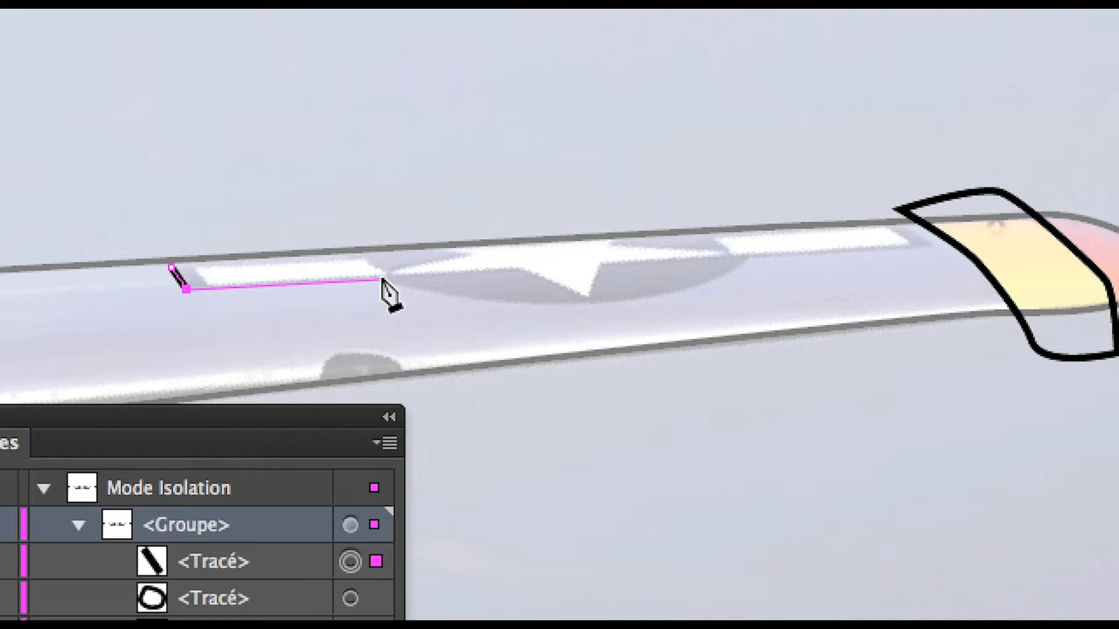
{"action": "left_click", "coordinate": [382, 280]}
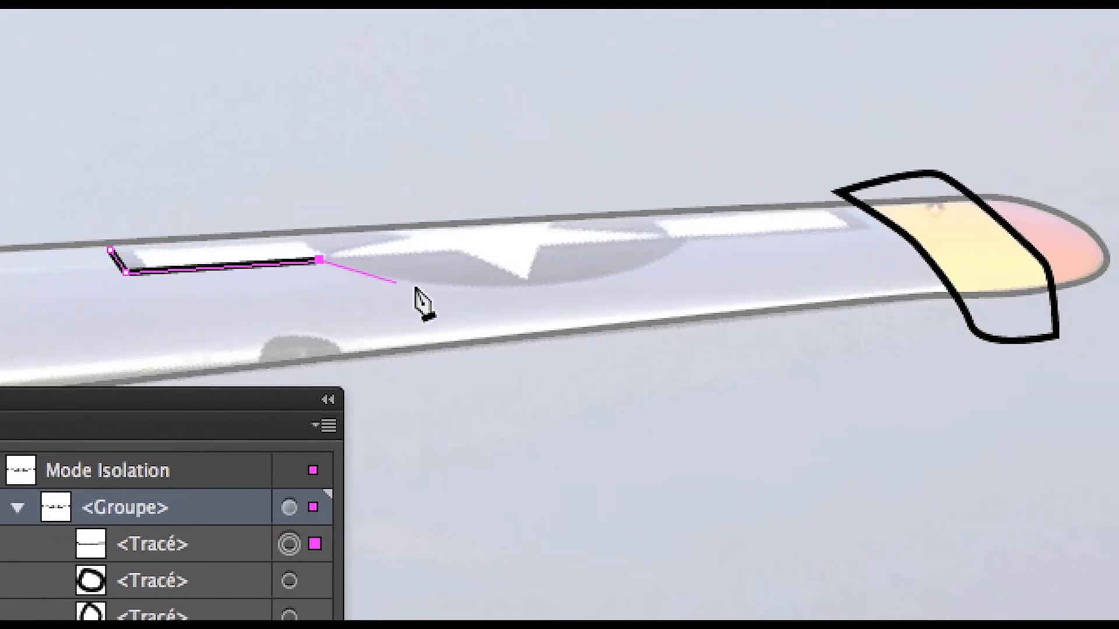
{"action": "left_click", "coordinate": [470, 286]}
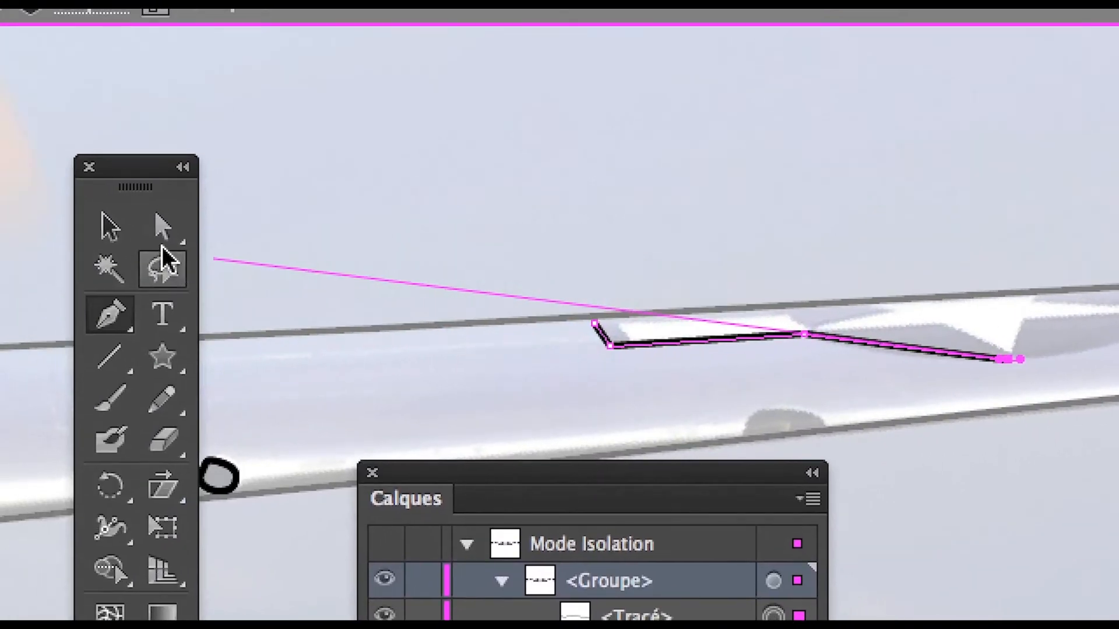
Bend the last path segment with its direction handle so it follows the inner half of the star disc's lower edge.
{"action": "left_click", "coordinate": [163, 245]}
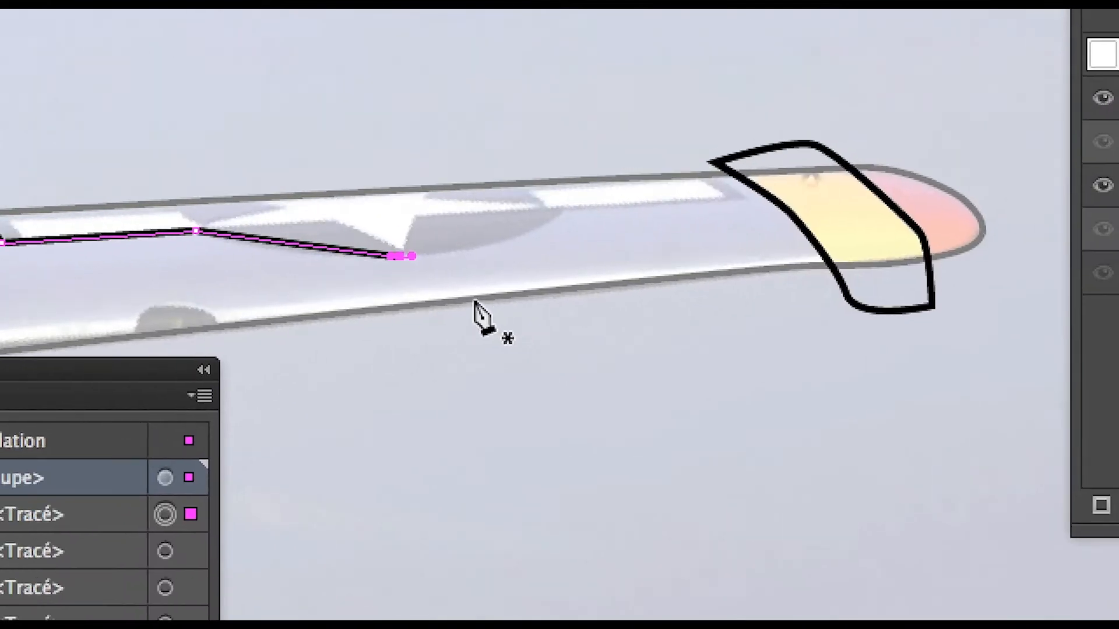
{"action": "left_click", "coordinate": [460, 296]}
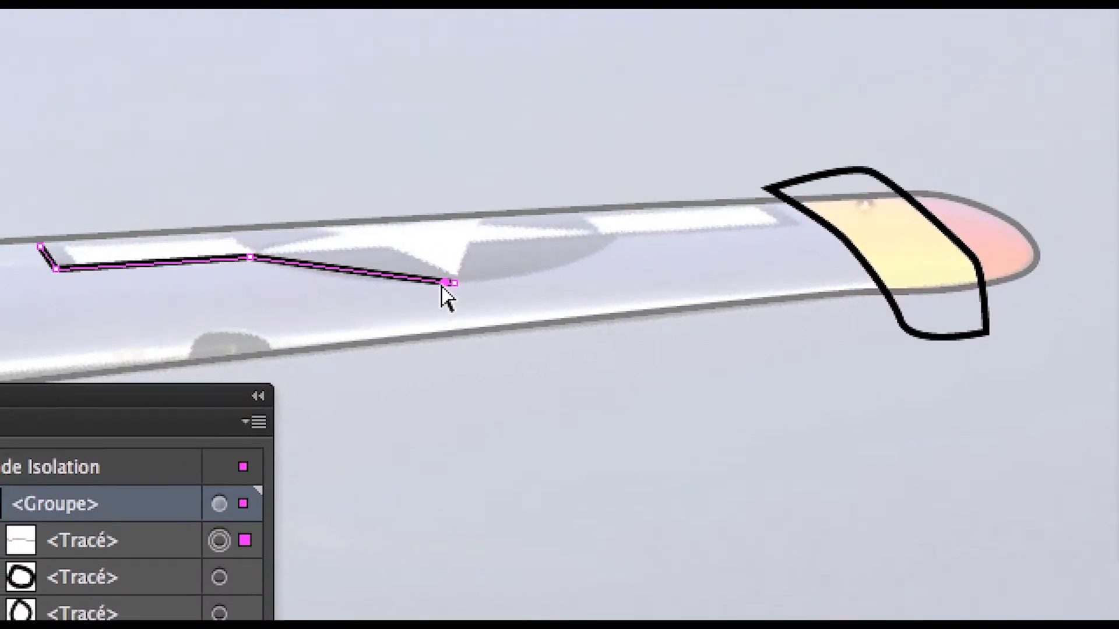
{"action": "left_click_drag", "start_coordinate": [442, 284], "coordinate": [342, 283]}
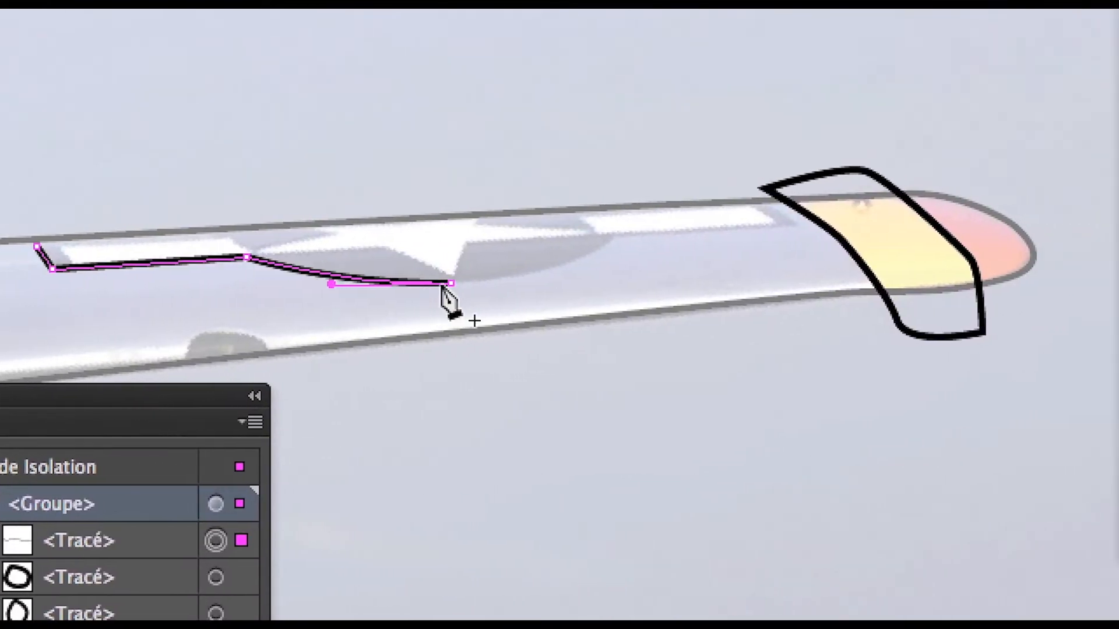
Continue the path as a curve along the disc's lower edge to the outer white bar, and undo the stray anchor point.
{"action": "left_click", "coordinate": [446, 285]}
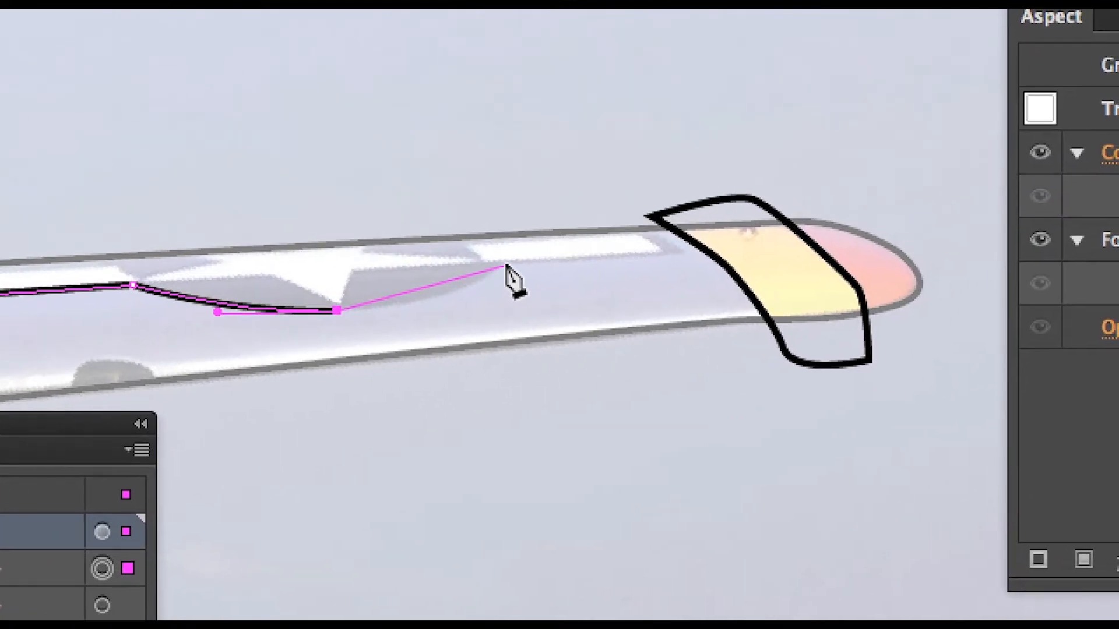
{"action": "left_click_drag", "start_coordinate": [611, 237], "coordinate": [614, 231]}
{"action": "left_click_drag", "start_coordinate": [505, 264], "coordinate": [440, 311]}
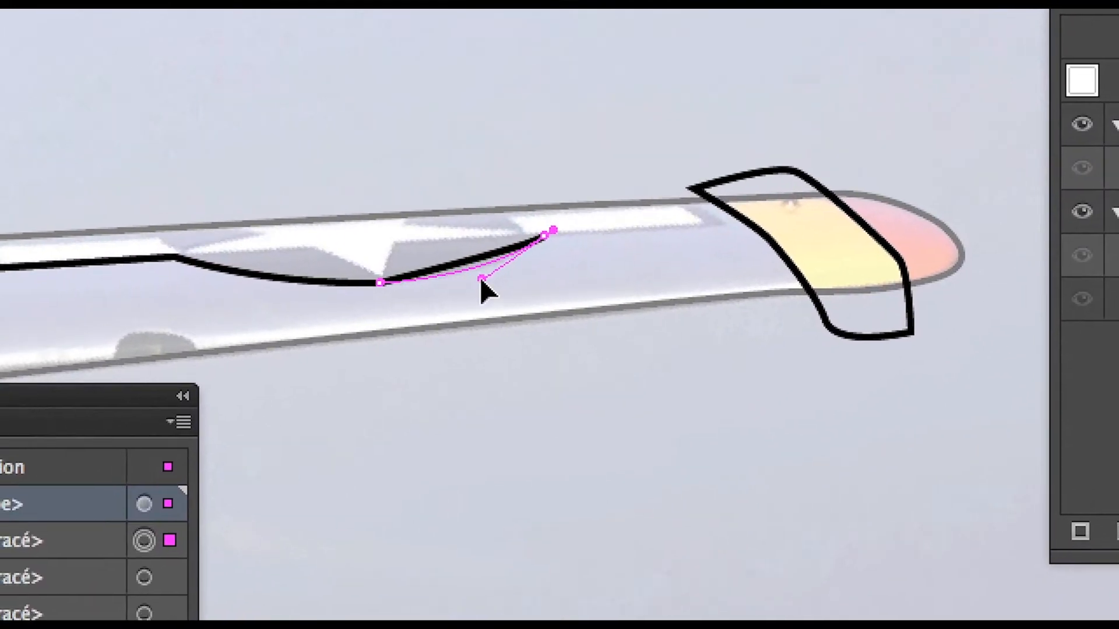
{"action": "left_click_drag", "start_coordinate": [481, 280], "coordinate": [514, 265]}
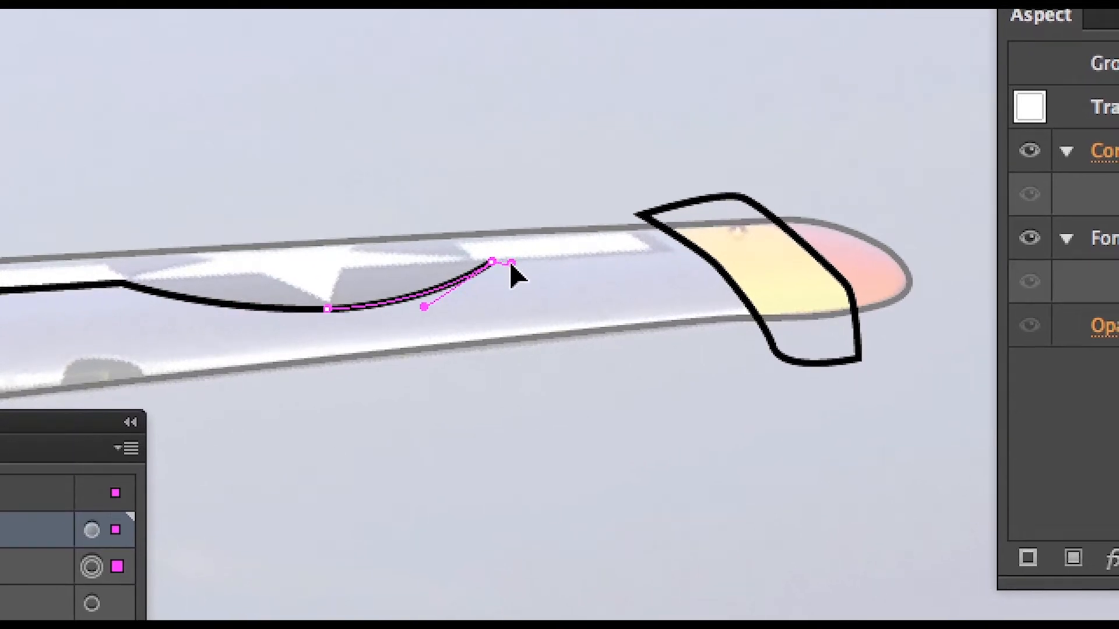
{"action": "left_click", "coordinate": [671, 251]}
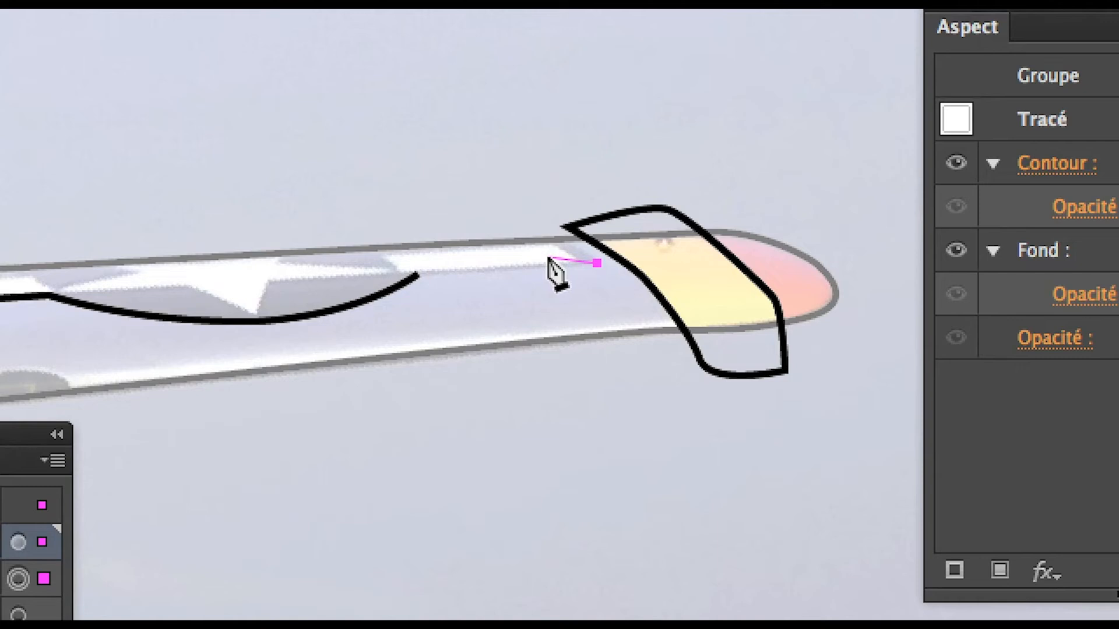
{"action": "key", "text": "super+z"}
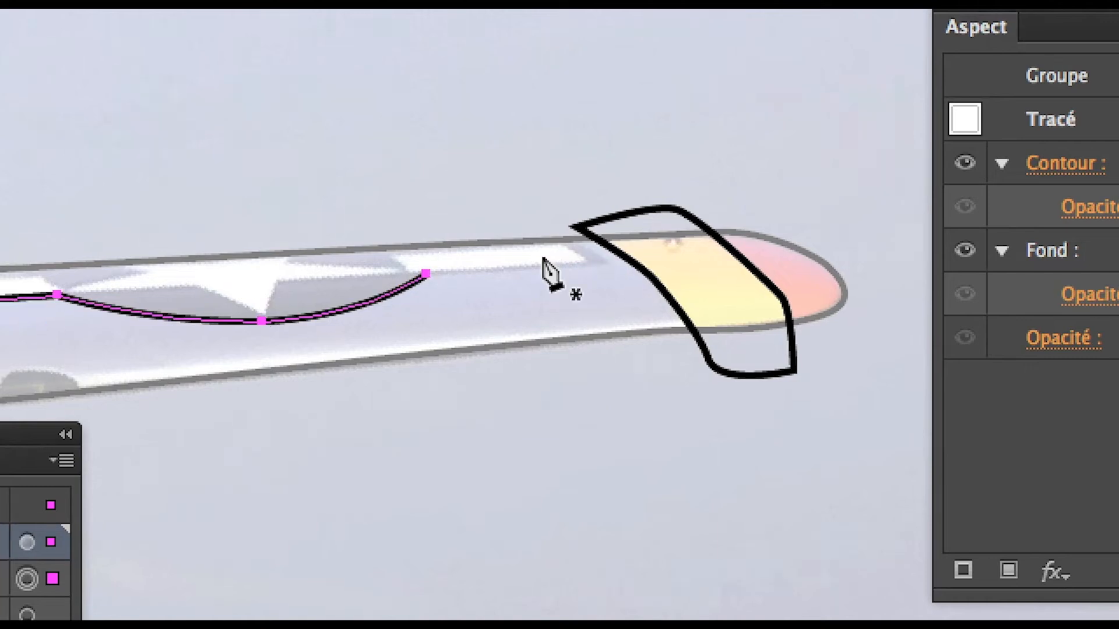
Retract the last anchor's outgoing handle, continue the path around the outer white bar to the wing's upper edge, and close the insignia outline.
{"action": "left_click", "coordinate": [417, 275]}
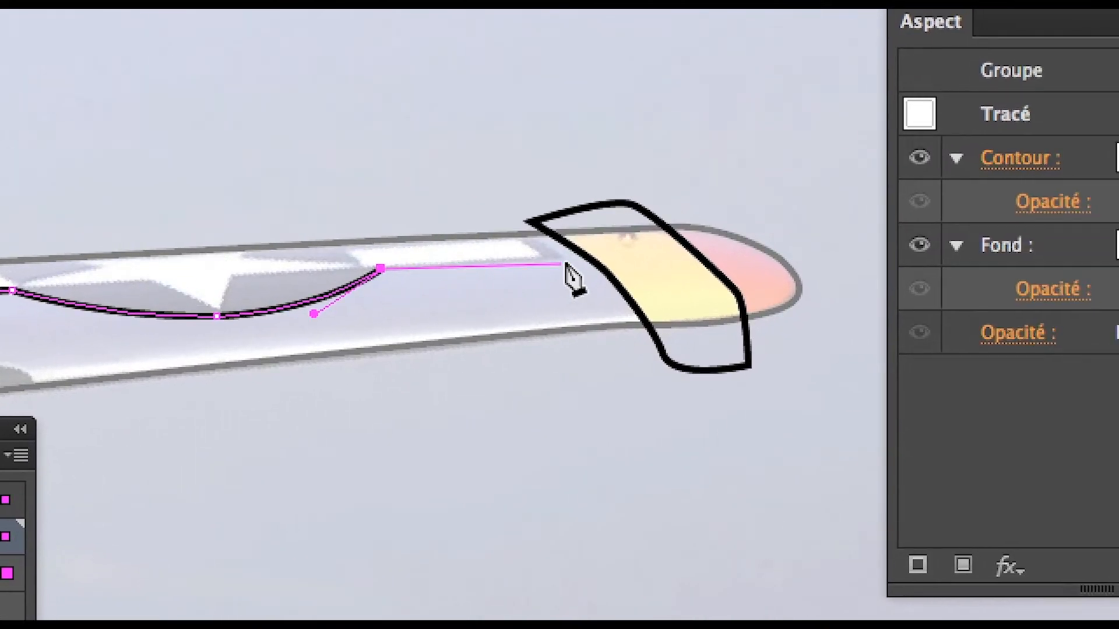
{"action": "left_click", "coordinate": [561, 260]}
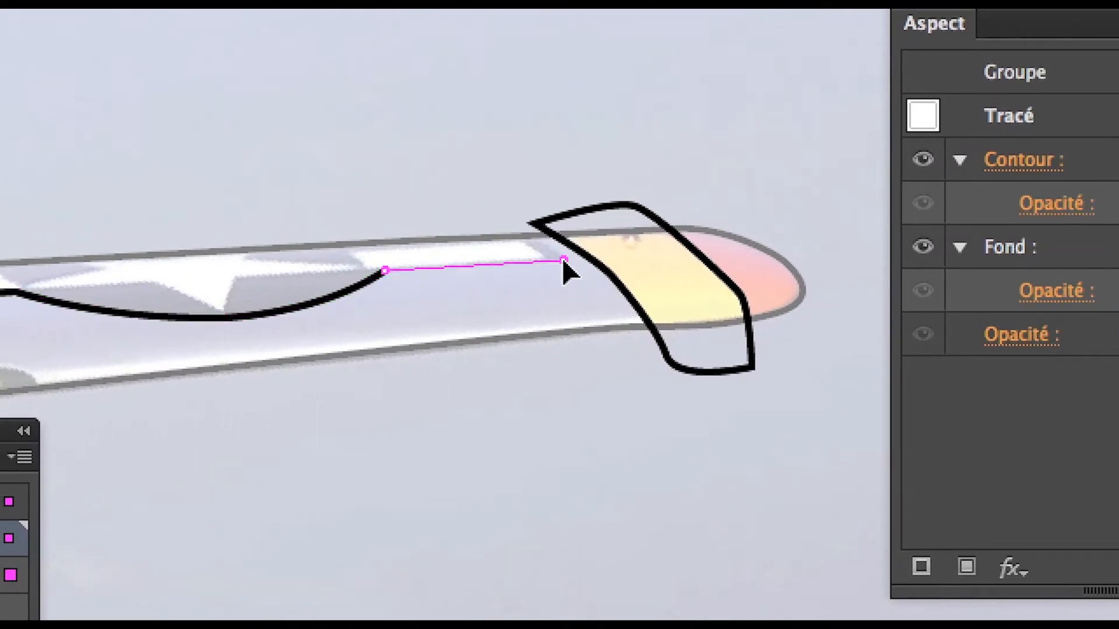
{"action": "left_click", "coordinate": [529, 237]}
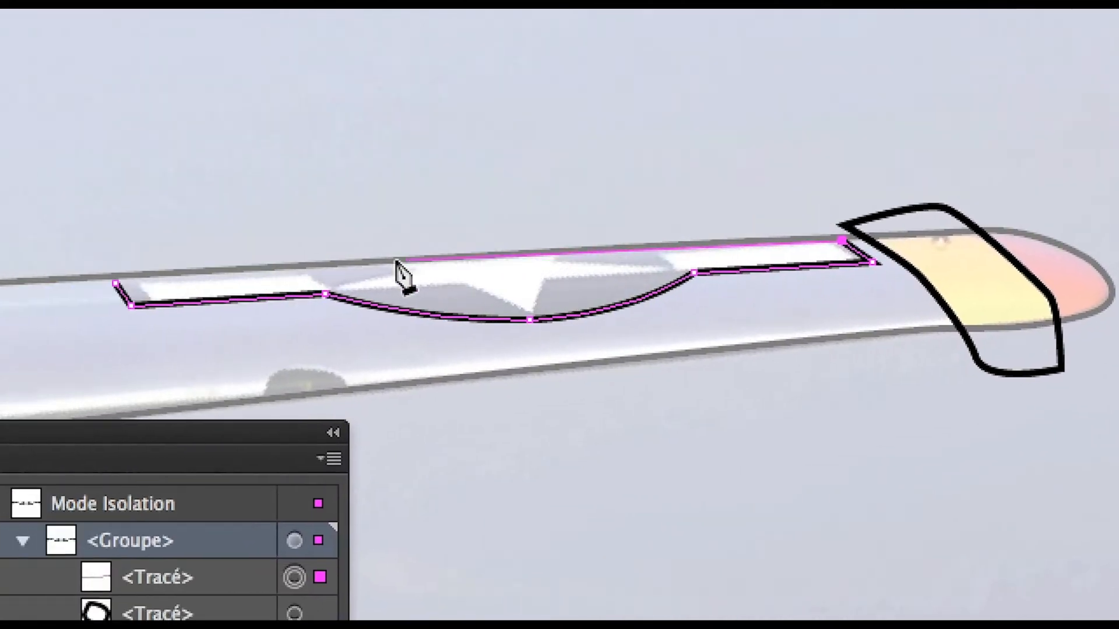
{"action": "left_click", "coordinate": [303, 268]}
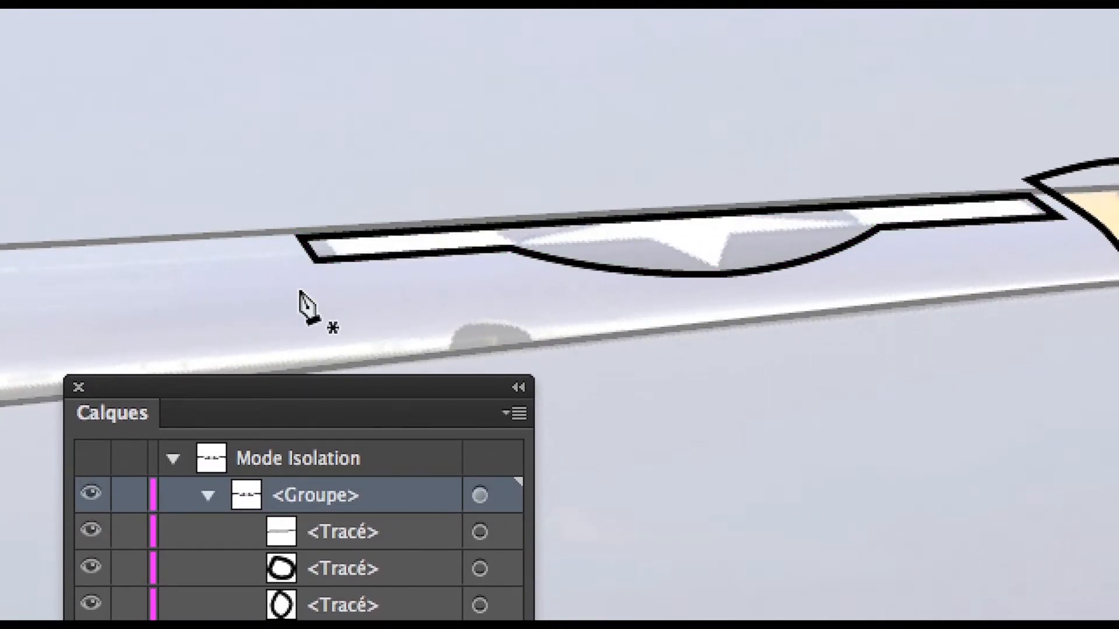
Compare the closed insignia outline with its mirrored copy on the opposite wing, and return to a close view of the star.
{"action": "left_click", "coordinate": [301, 292], "text": "alt+super"}
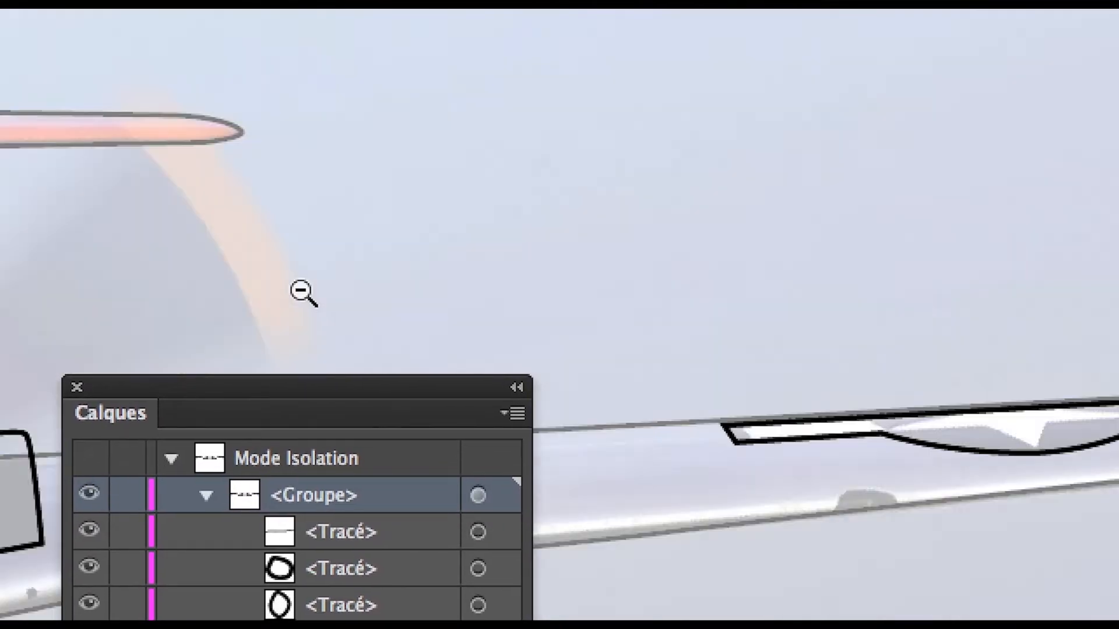
{"action": "left_click", "coordinate": [302, 291], "text": "alt+super"}
{"action": "left_click", "coordinate": [300, 291], "text": "alt+super"}
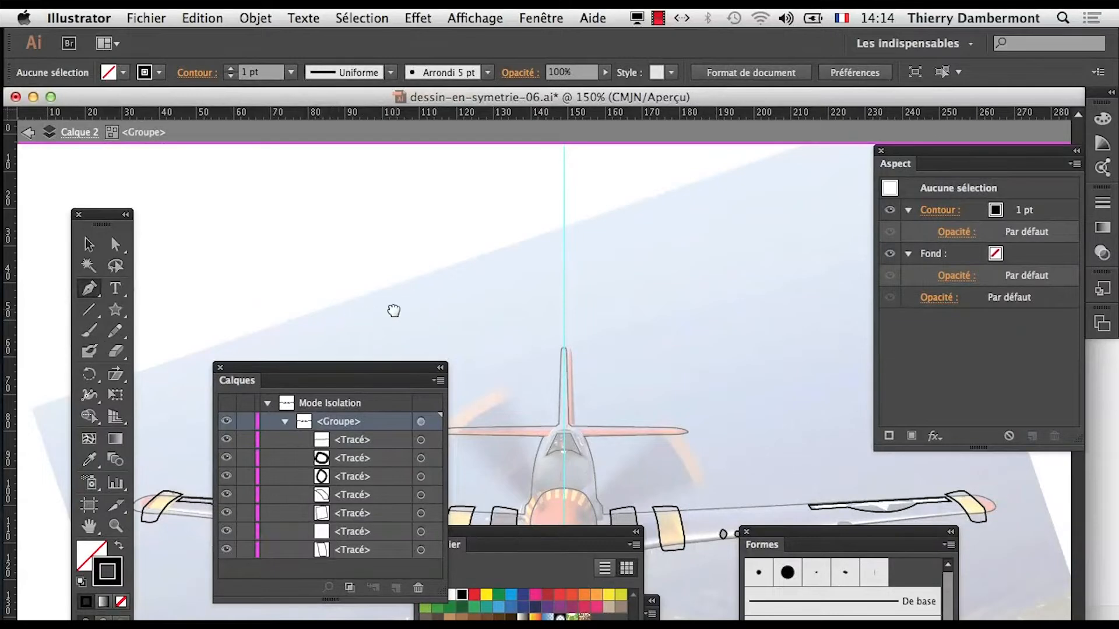
{"action": "left_click_drag", "start_coordinate": [423, 275], "coordinate": [547, 14]}
{"action": "left_click_drag", "start_coordinate": [453, 313], "coordinate": [434, 39]}
{"action": "left_click_drag", "start_coordinate": [398, 196], "coordinate": [333, 190]}
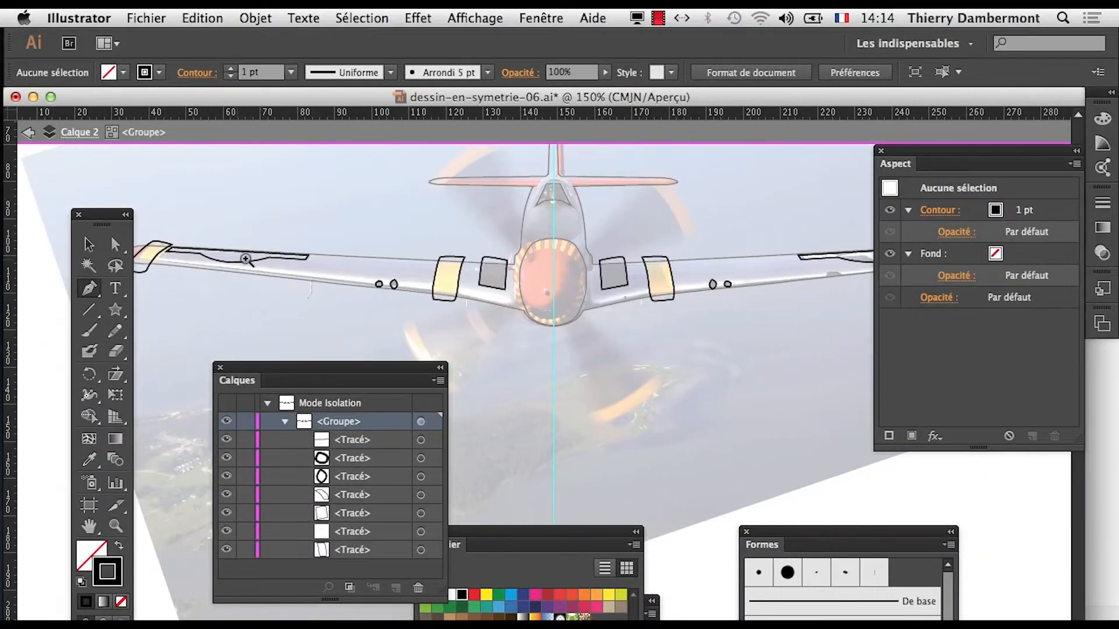
{"action": "left_click_drag", "start_coordinate": [687, 316], "coordinate": [373, 326]}
{"action": "left_click", "coordinate": [560, 290], "text": "super"}
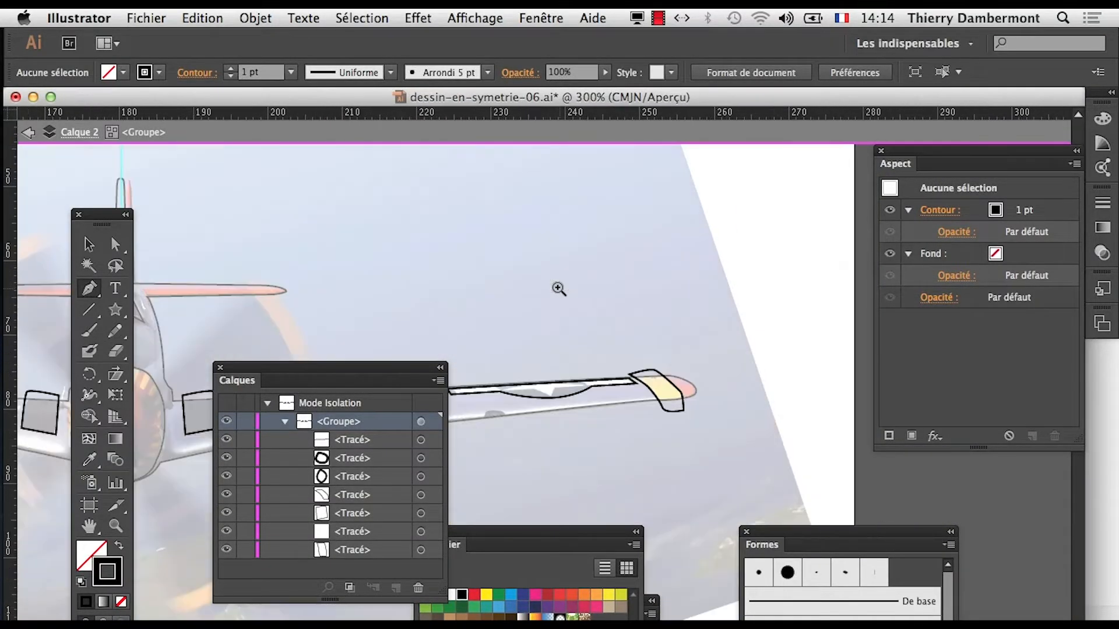
{"action": "left_click", "coordinate": [560, 289], "text": "super"}
{"action": "left_click_drag", "start_coordinate": [577, 441], "coordinate": [602, 284]}
{"action": "left_click", "coordinate": [536, 389], "text": "super"}
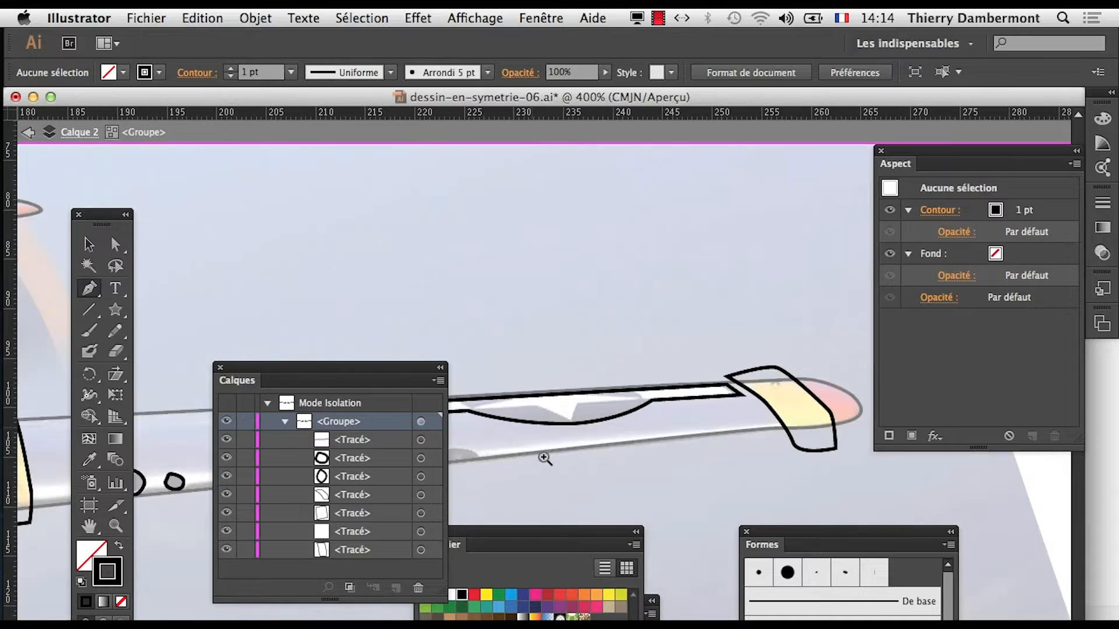
{"action": "left_click", "coordinate": [543, 461], "text": "super"}
{"action": "left_click_drag", "start_coordinate": [522, 455], "coordinate": [513, 304]}
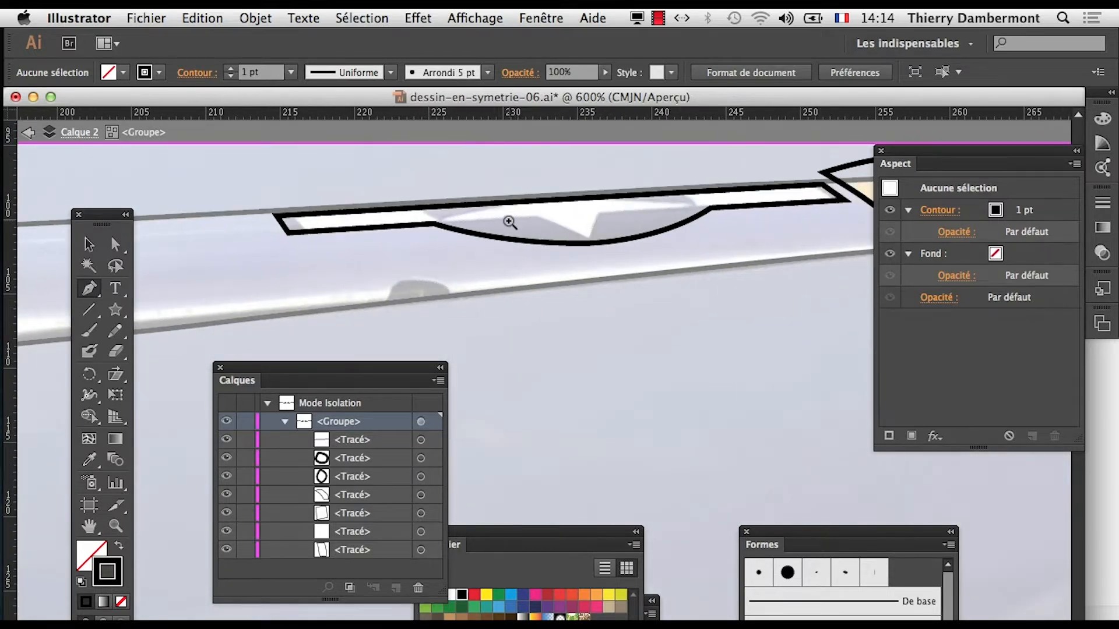
Trace the white star of the wing insignia as a closed Pen tool path about 17 mm wide, then deselect it.
{"action": "left_click", "coordinate": [510, 228], "text": "super"}
{"action": "left_click_drag", "start_coordinate": [583, 389], "coordinate": [517, 213]}
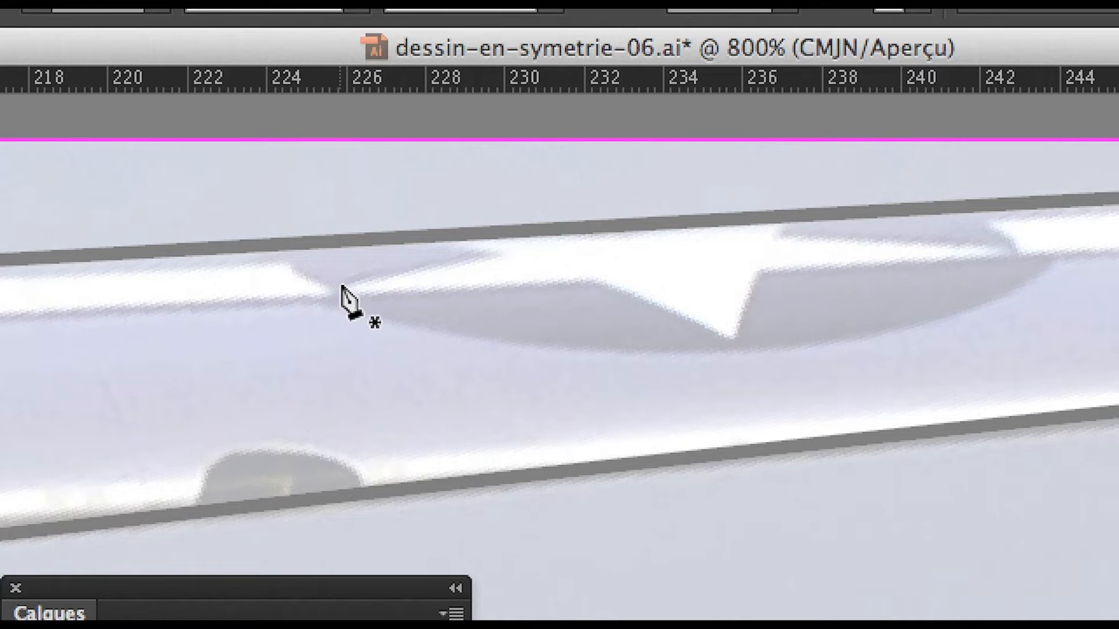
{"action": "left_click", "coordinate": [342, 287]}
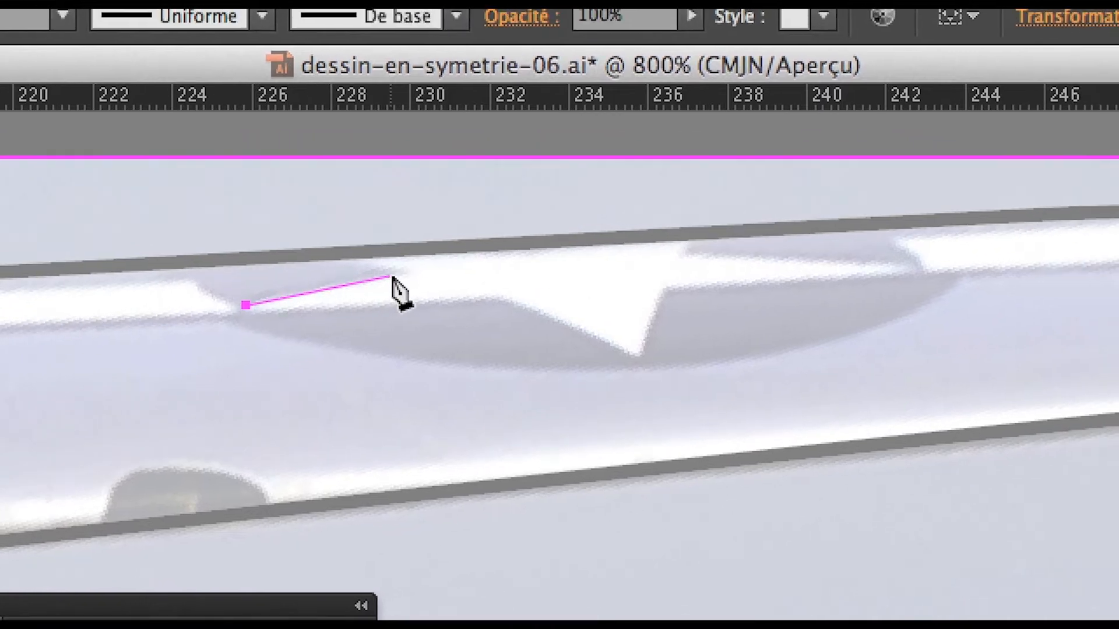
{"action": "left_click", "coordinate": [503, 253]}
{"action": "left_click", "coordinate": [377, 271]}
{"action": "left_click", "coordinate": [727, 250]}
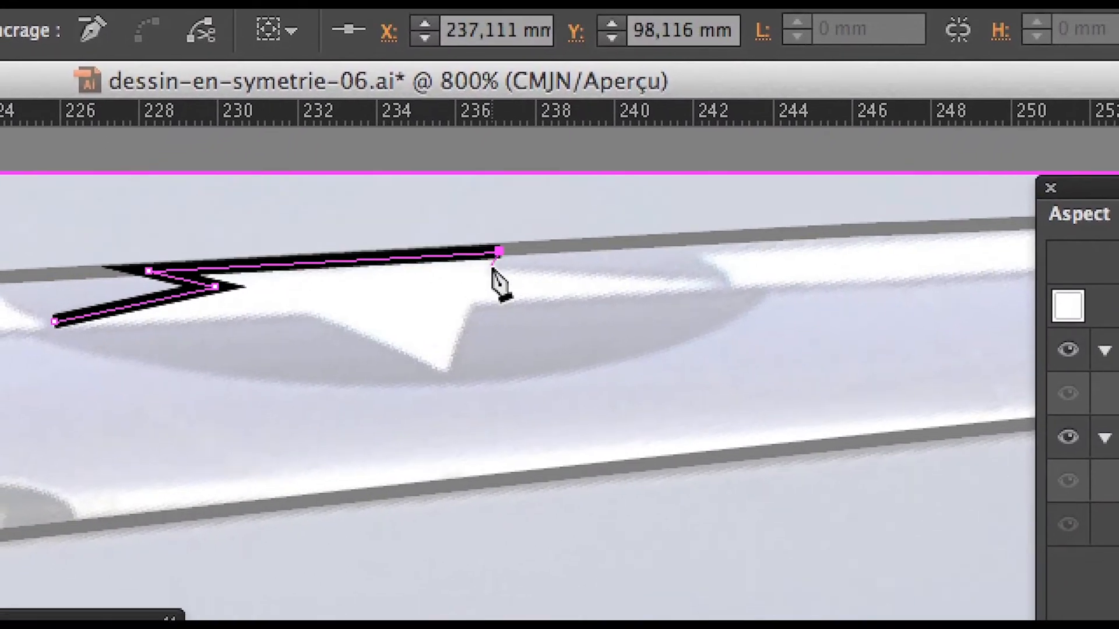
{"action": "left_click", "coordinate": [489, 271]}
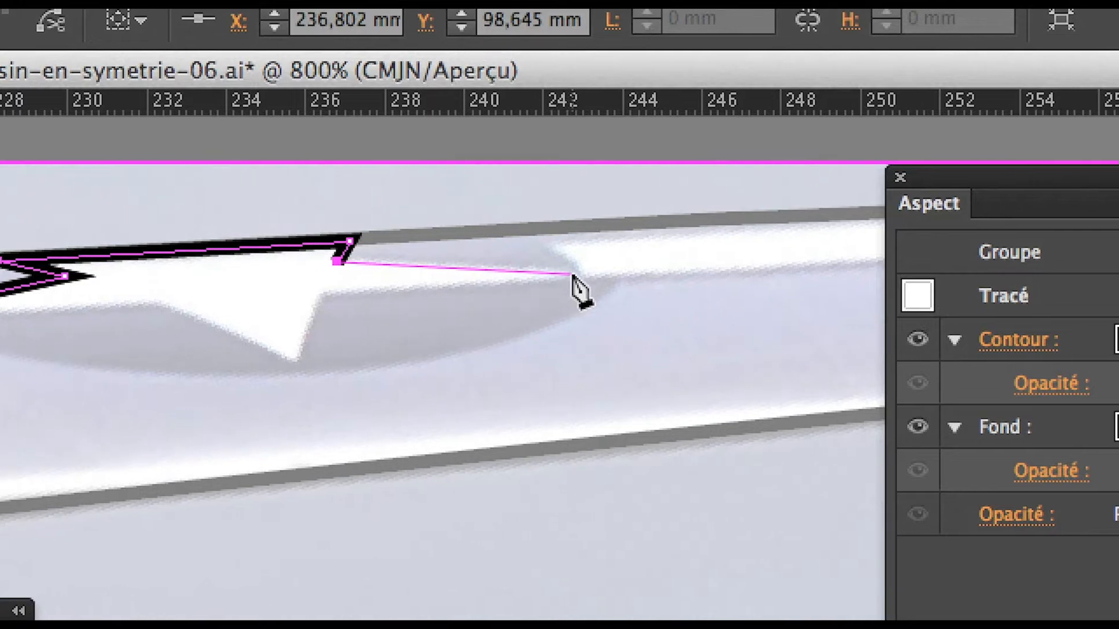
{"action": "left_click", "coordinate": [572, 272]}
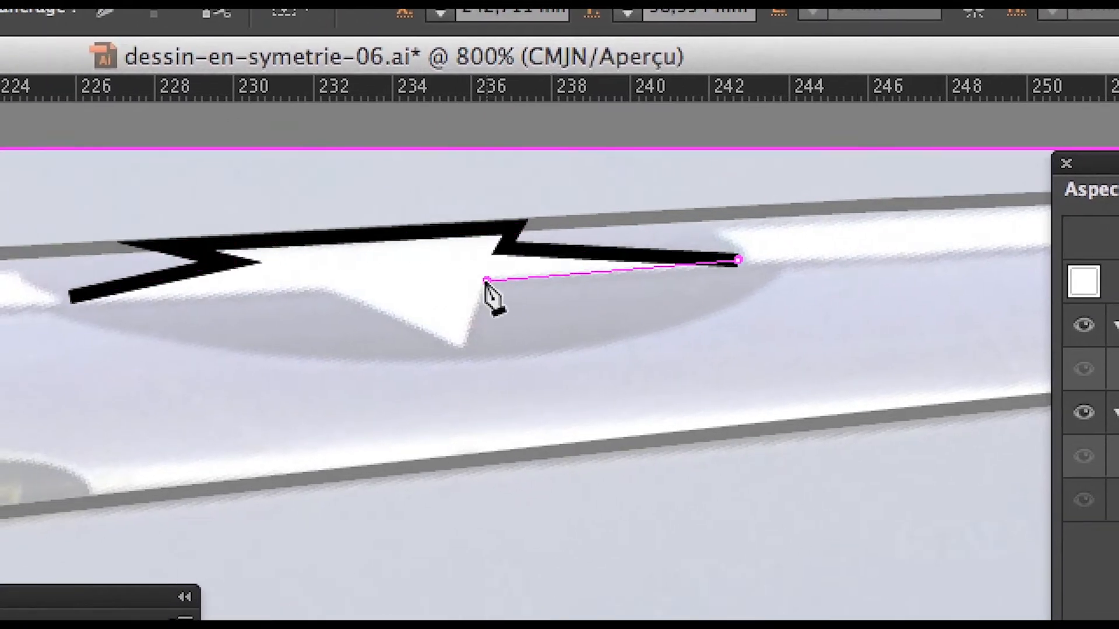
{"action": "left_click", "coordinate": [319, 291]}
{"action": "left_click", "coordinate": [477, 303]}
{"action": "left_click", "coordinate": [334, 242]}
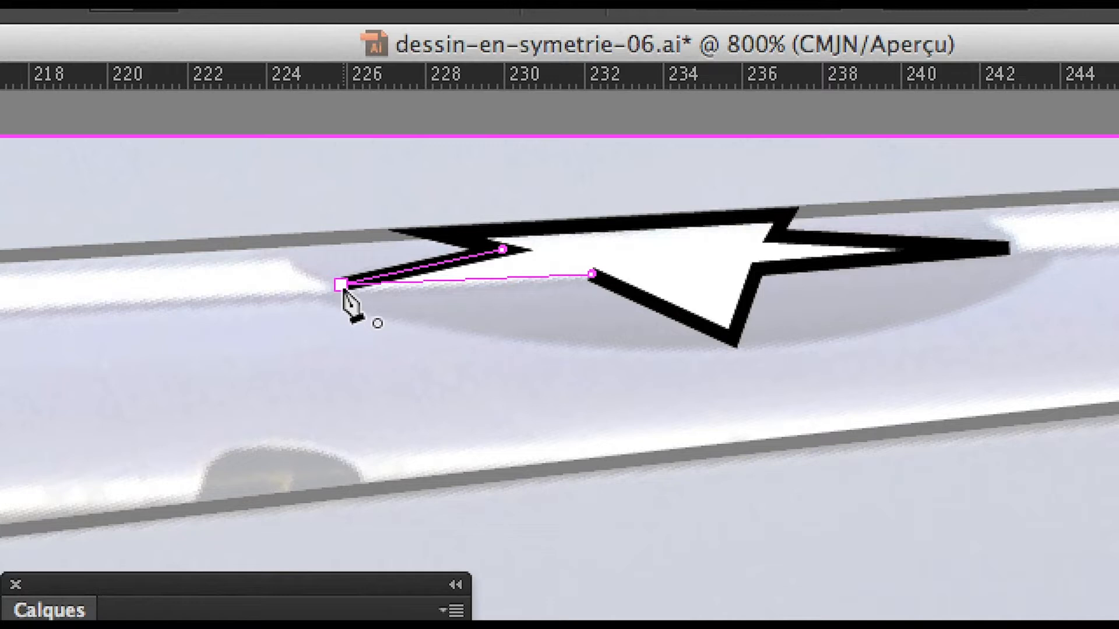
{"action": "left_click", "coordinate": [342, 286]}
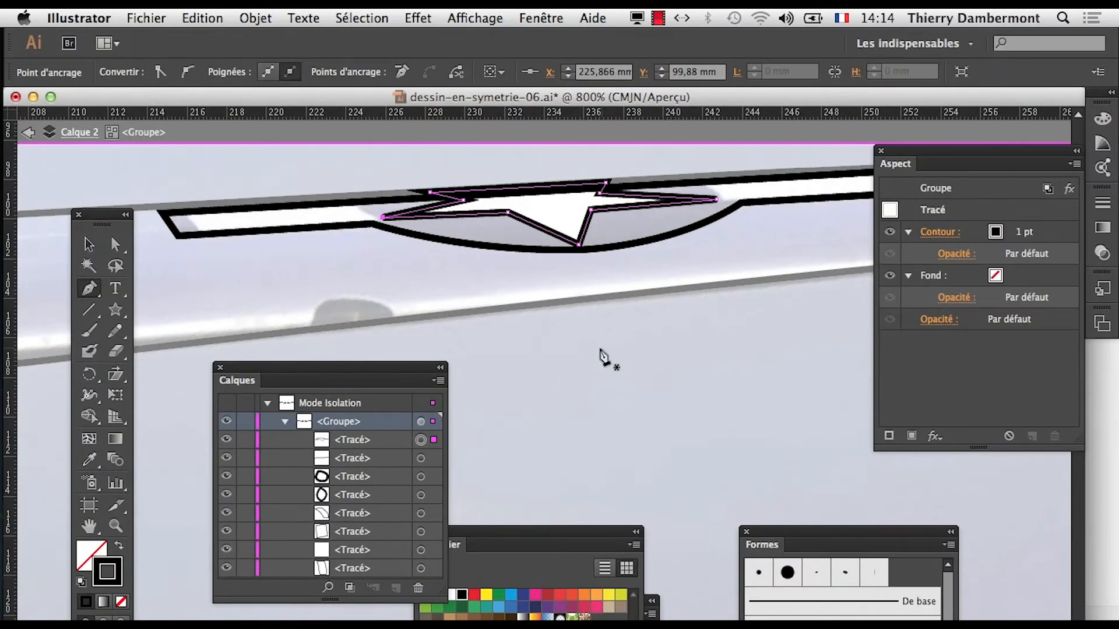
{"action": "left_click", "coordinate": [603, 355], "text": "super"}
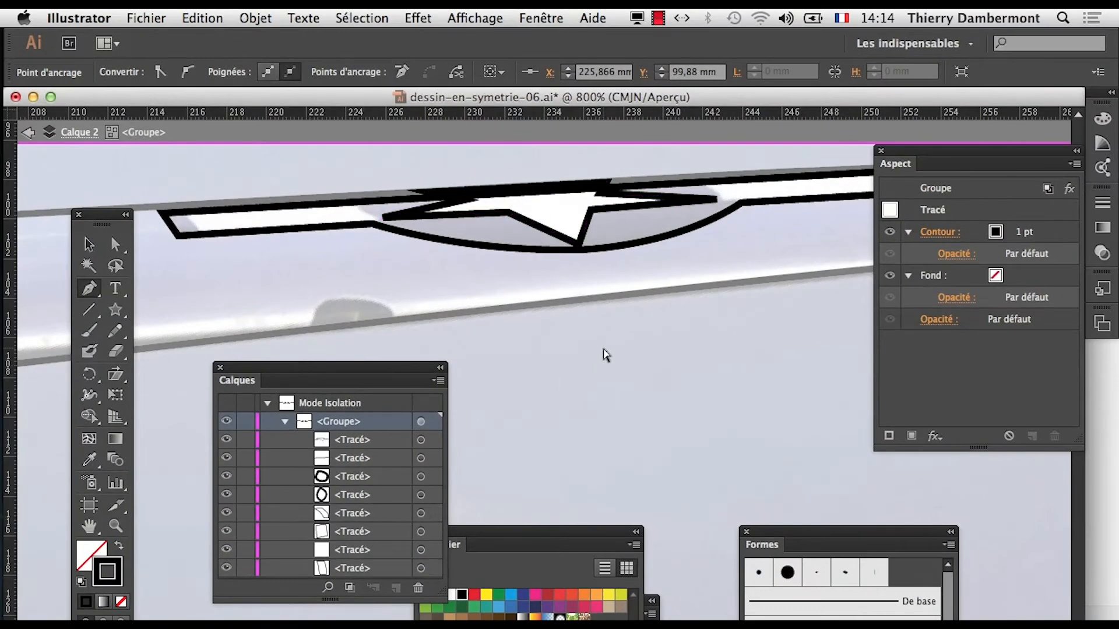
Leave the group's isolation mode and return to the full airplane drawing.
{"action": "left_click", "coordinate": [510, 330], "text": "alt+super"}
{"action": "left_click", "coordinate": [542, 362], "text": "alt+super"}
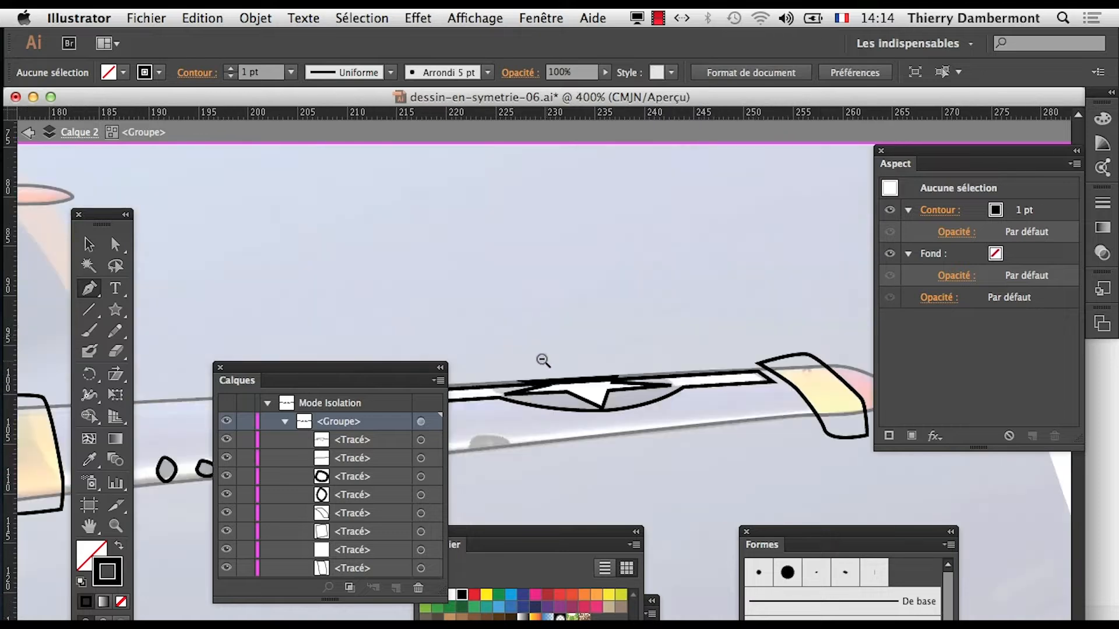
{"action": "left_click", "coordinate": [554, 379], "text": "alt+super"}
{"action": "left_click", "coordinate": [561, 417], "text": "alt+super"}
{"action": "left_click", "coordinate": [540, 400], "text": "alt+super"}
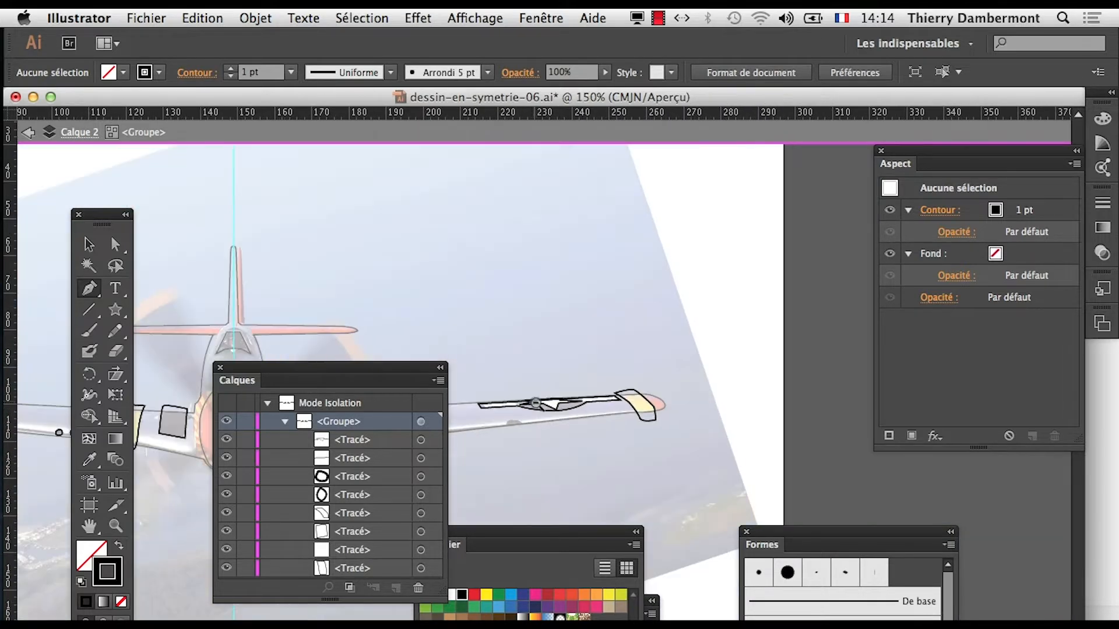
{"action": "left_click_drag", "start_coordinate": [456, 343], "coordinate": [672, 231]}
{"action": "left_click_drag", "start_coordinate": [472, 273], "coordinate": [655, 232]}
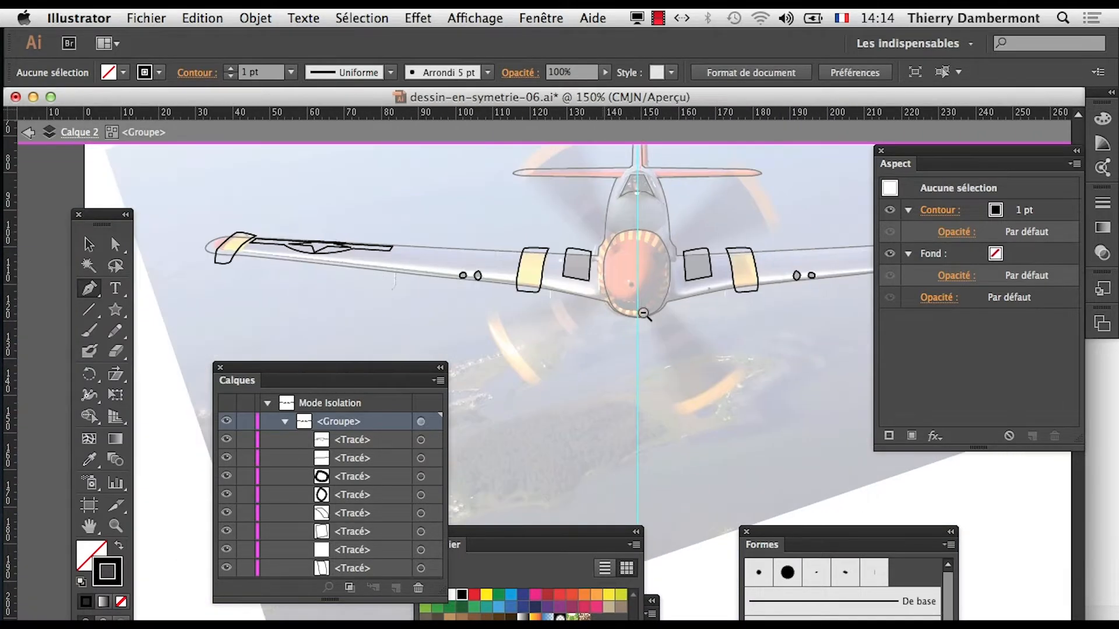
{"action": "left_click", "coordinate": [645, 313], "text": "alt+super"}
{"action": "left_click_drag", "start_coordinate": [667, 397], "coordinate": [624, 256]}
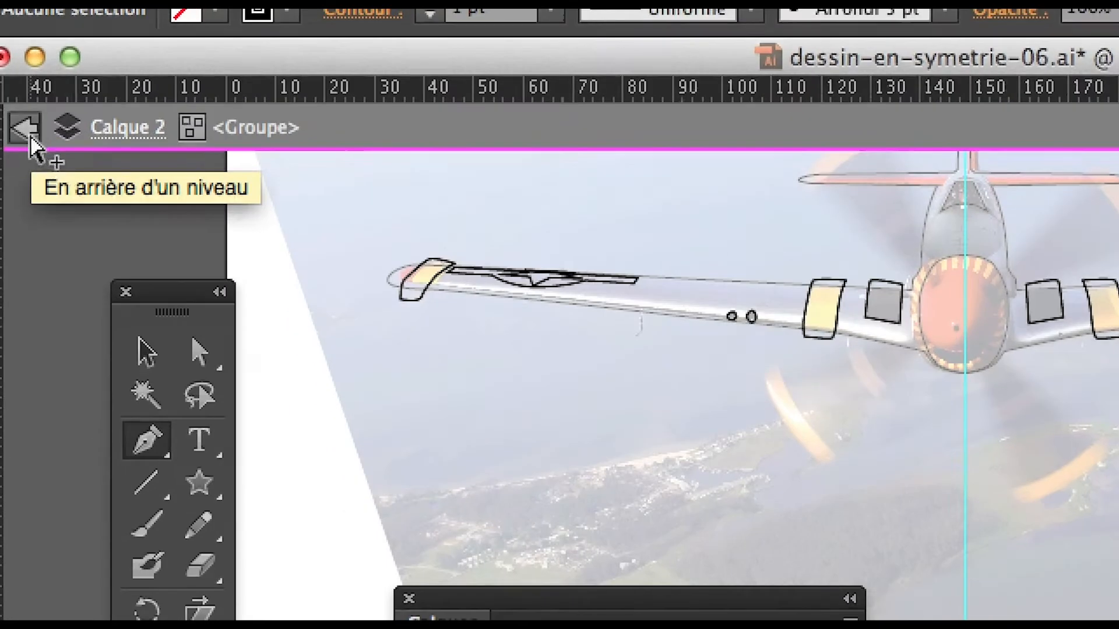
{"action": "left_click", "coordinate": [30, 143]}
{"action": "left_click", "coordinate": [30, 142]}
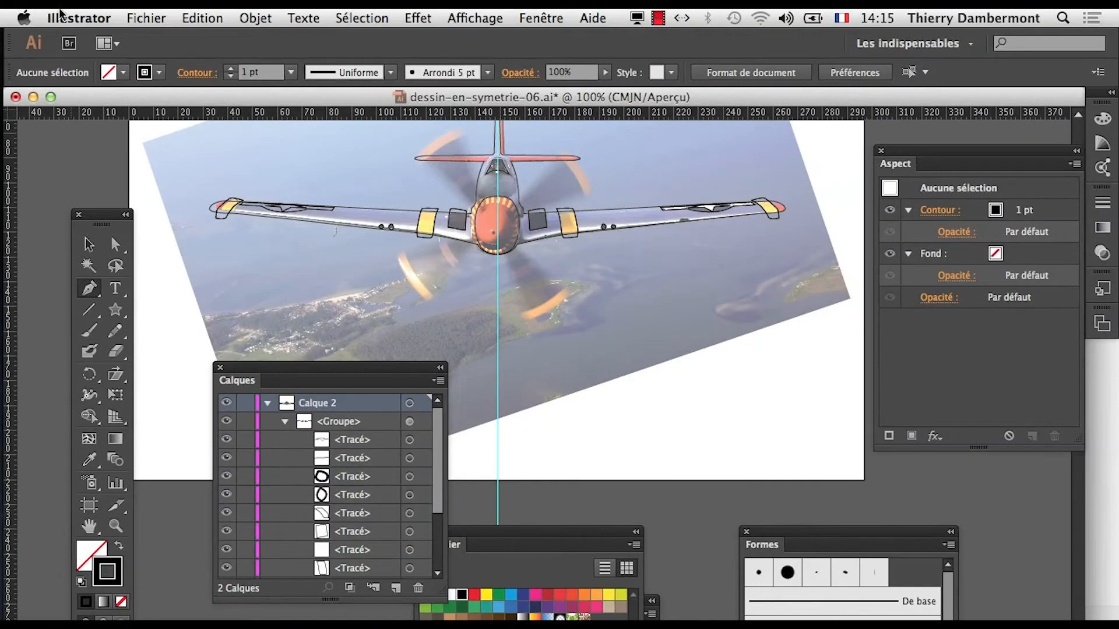
Save the document as a new Illustrator version named dessin-en-symetrie-08.ai in the AI-2014-07-17 folder.
{"action": "left_click", "coordinate": [158, 17]}
{"action": "left_click", "coordinate": [198, 166]}
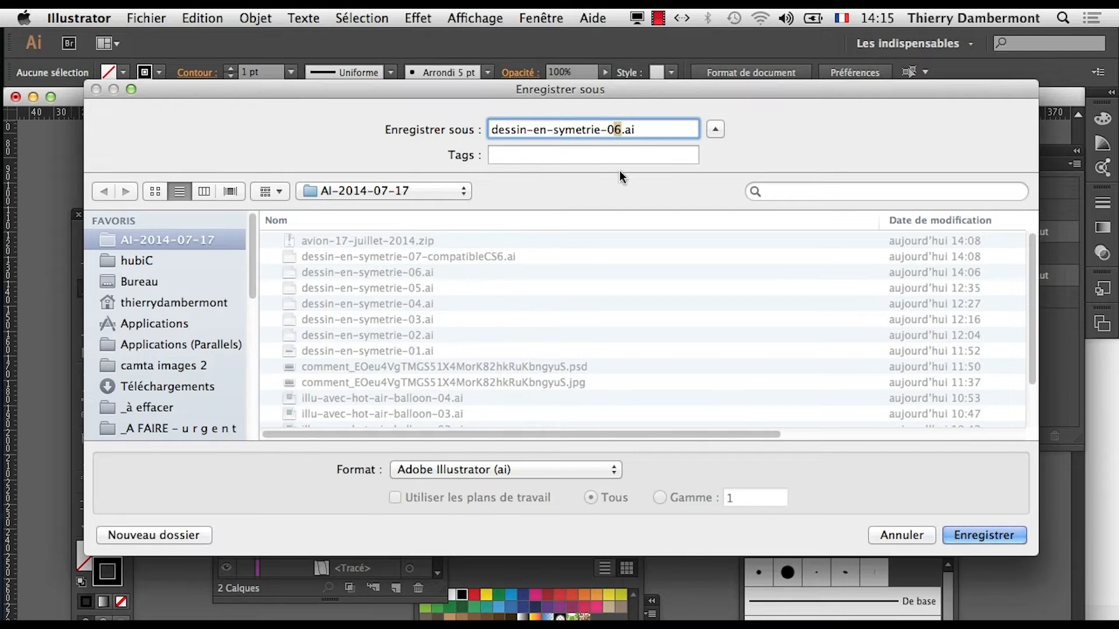
{"action": "type", "text": "8"}
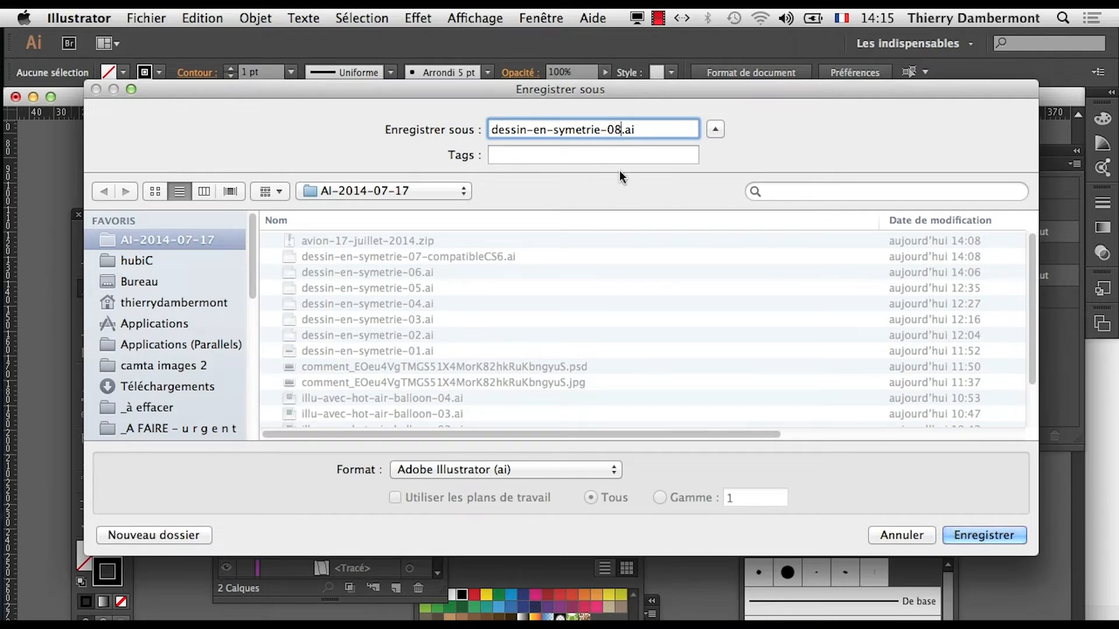
{"action": "left_click", "coordinate": [1007, 537]}
{"action": "key", "text": "Return"}
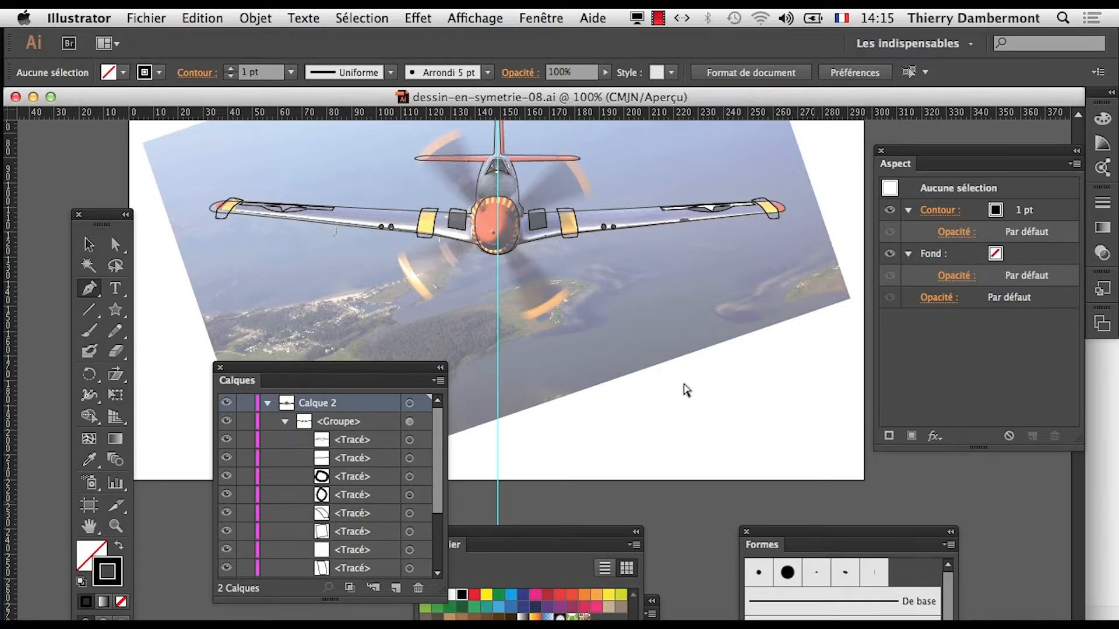
Collapse the Calque 2 layer and reposition the floating Nuancier and Calques palettes.
{"action": "left_click_drag", "start_coordinate": [572, 155], "coordinate": [554, 194]}
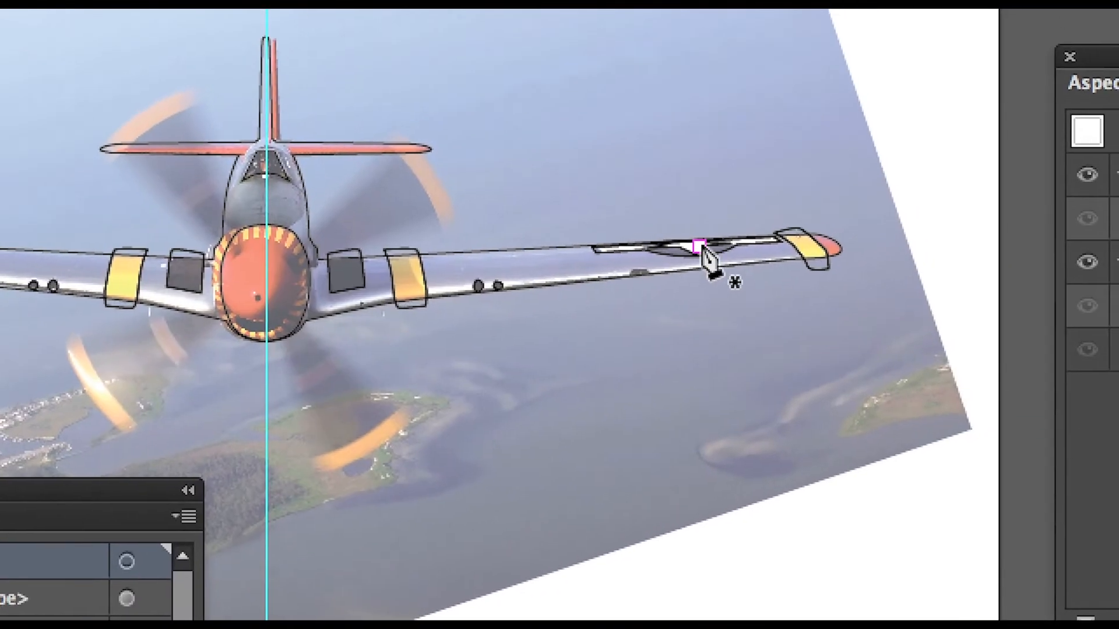
{"action": "scroll", "coordinate": [701, 247], "scroll_direction": "up", "scroll_amount": 3}
{"action": "scroll", "coordinate": [701, 257], "scroll_direction": "down", "scroll_amount": 5}
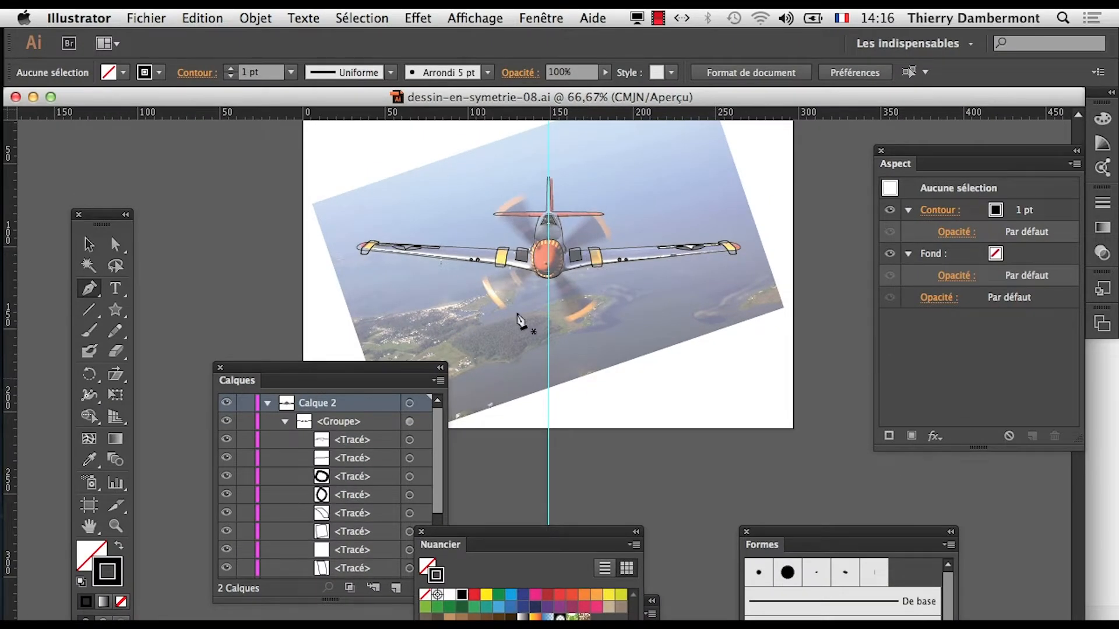
{"action": "left_click_drag", "start_coordinate": [492, 540], "coordinate": [618, 460]}
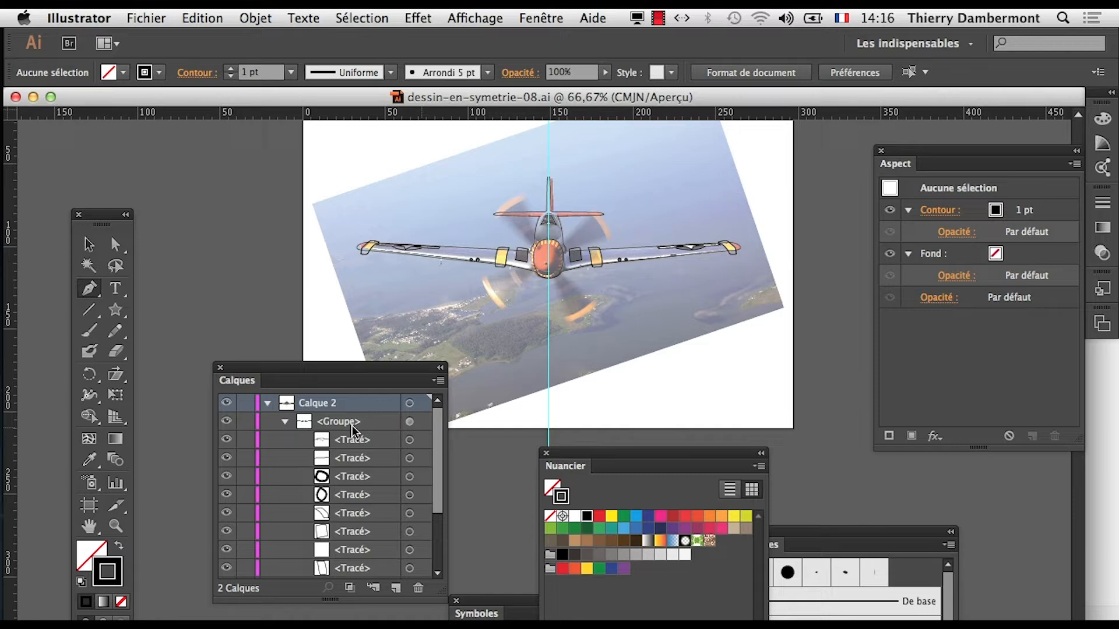
{"action": "left_click", "coordinate": [267, 403]}
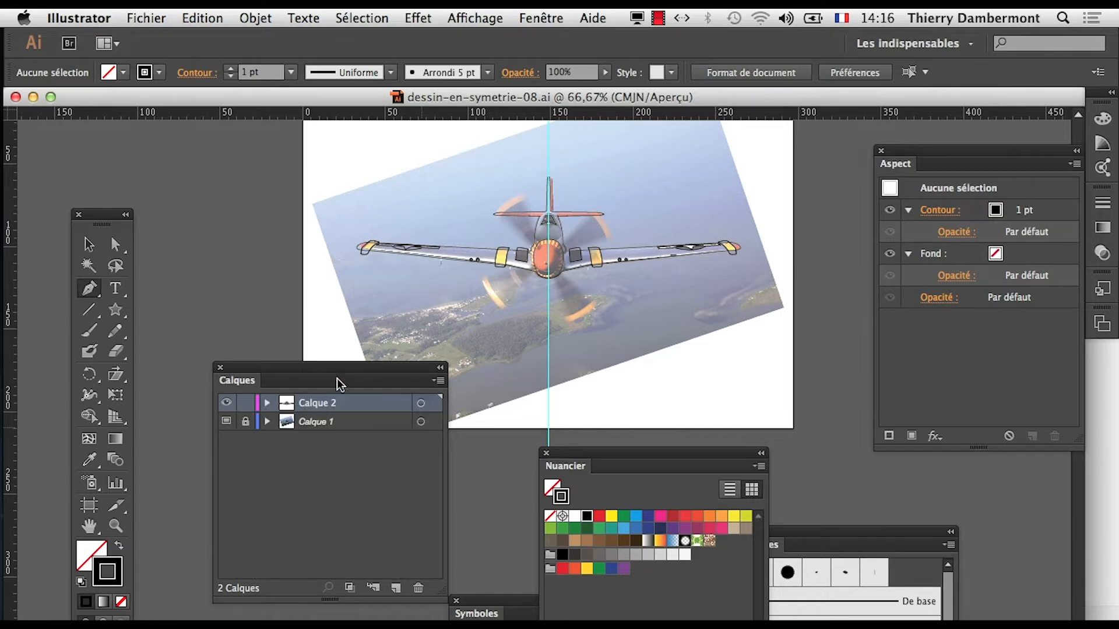
{"action": "left_click_drag", "start_coordinate": [337, 379], "coordinate": [300, 346]}
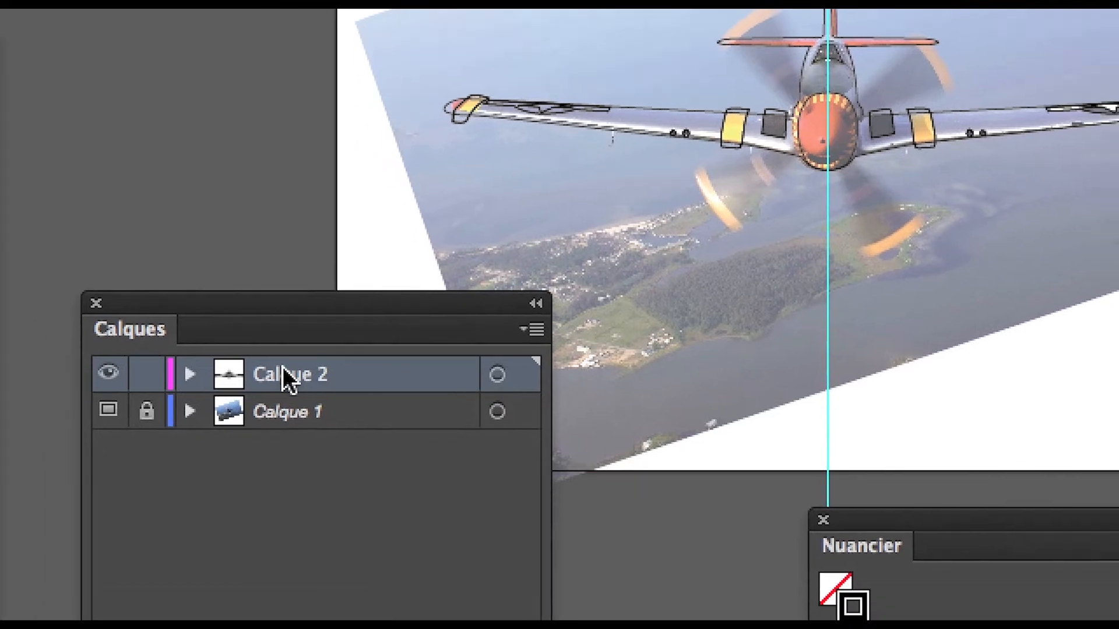
Duplicate the Calque 2 layer, lock and hide the original, and make Calque 2 - copie the active layer.
{"action": "left_click_drag", "start_coordinate": [313, 369], "coordinate": [396, 628]}
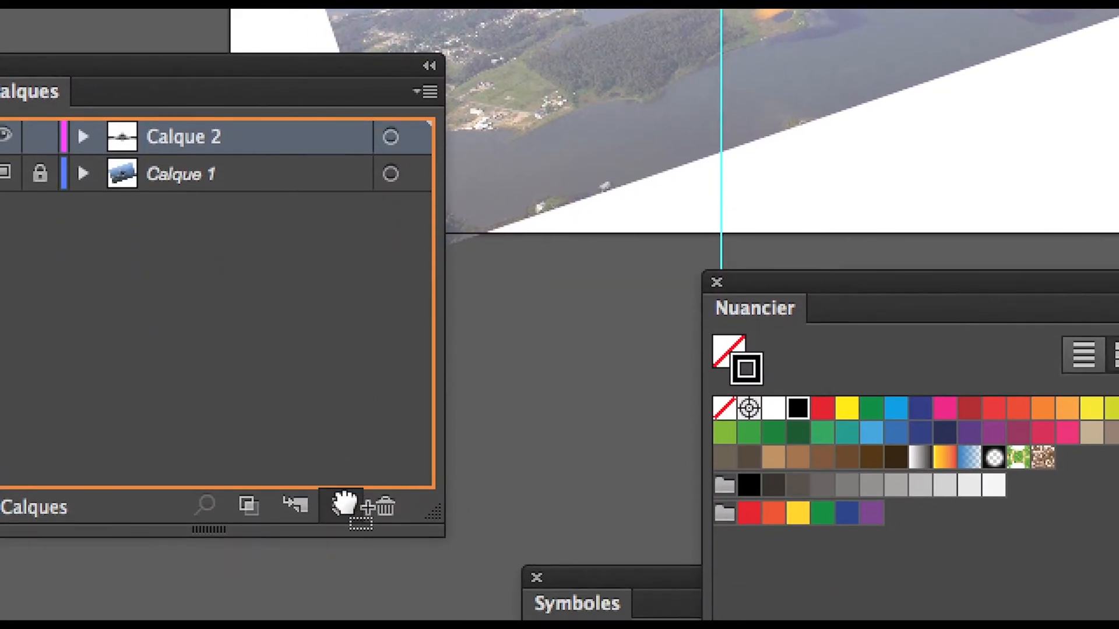
{"action": "left_click_drag", "start_coordinate": [343, 502], "coordinate": [345, 502]}
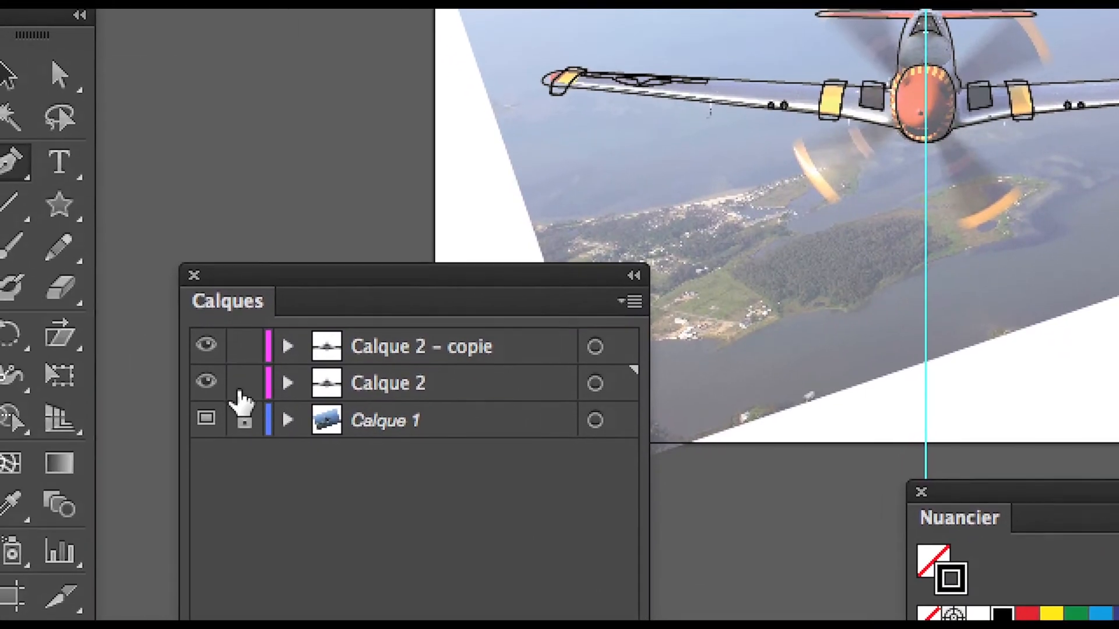
{"action": "left_click", "coordinate": [145, 382]}
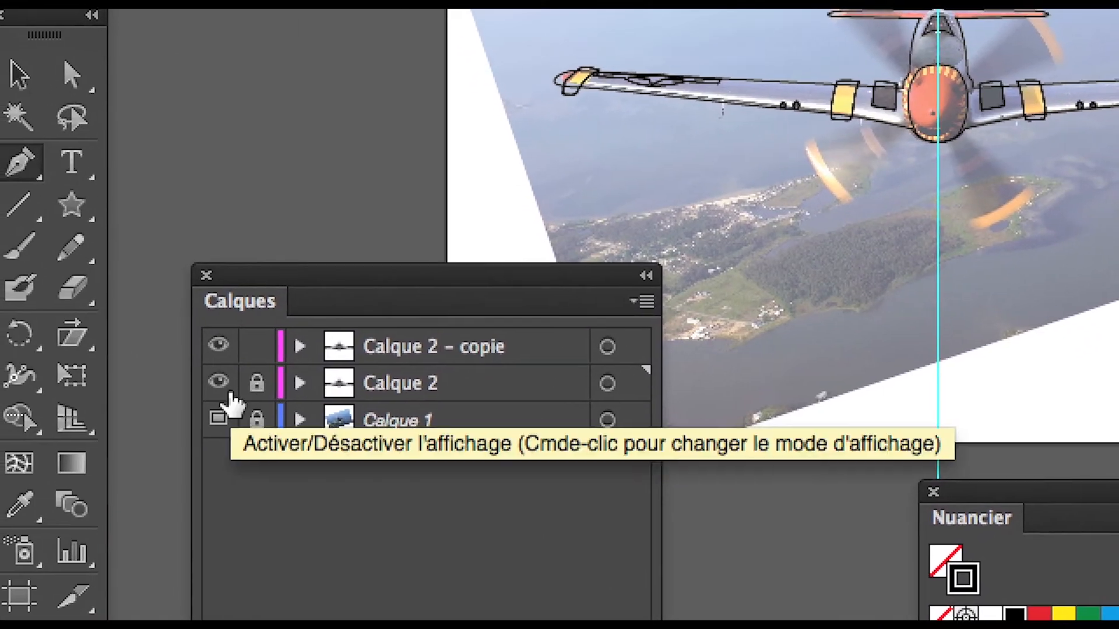
{"action": "left_click", "coordinate": [204, 383]}
{"action": "left_click", "coordinate": [400, 358]}
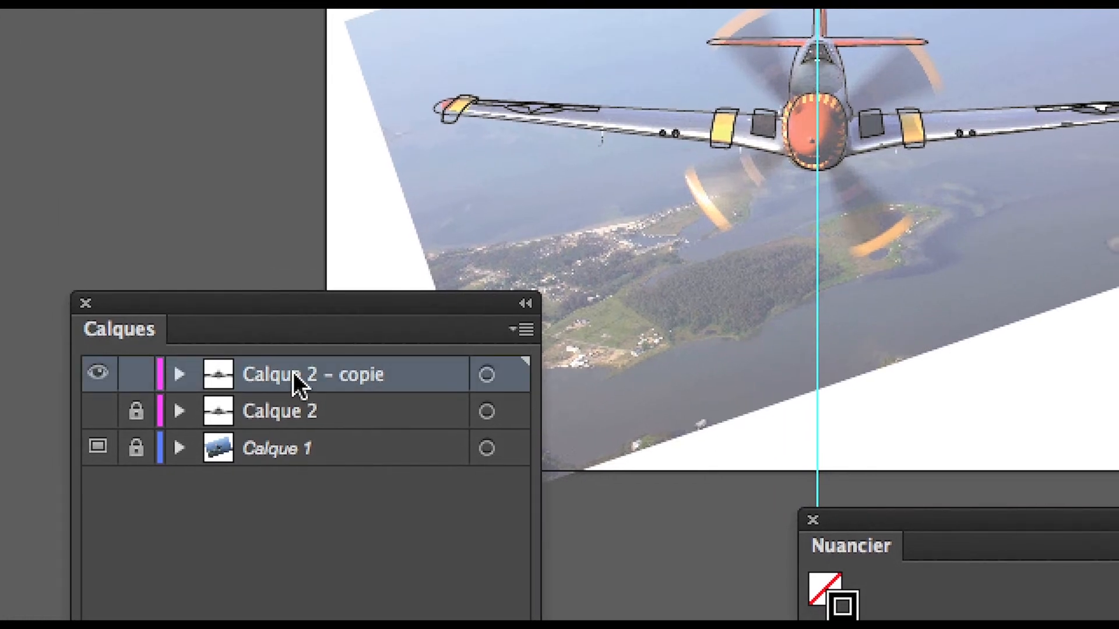
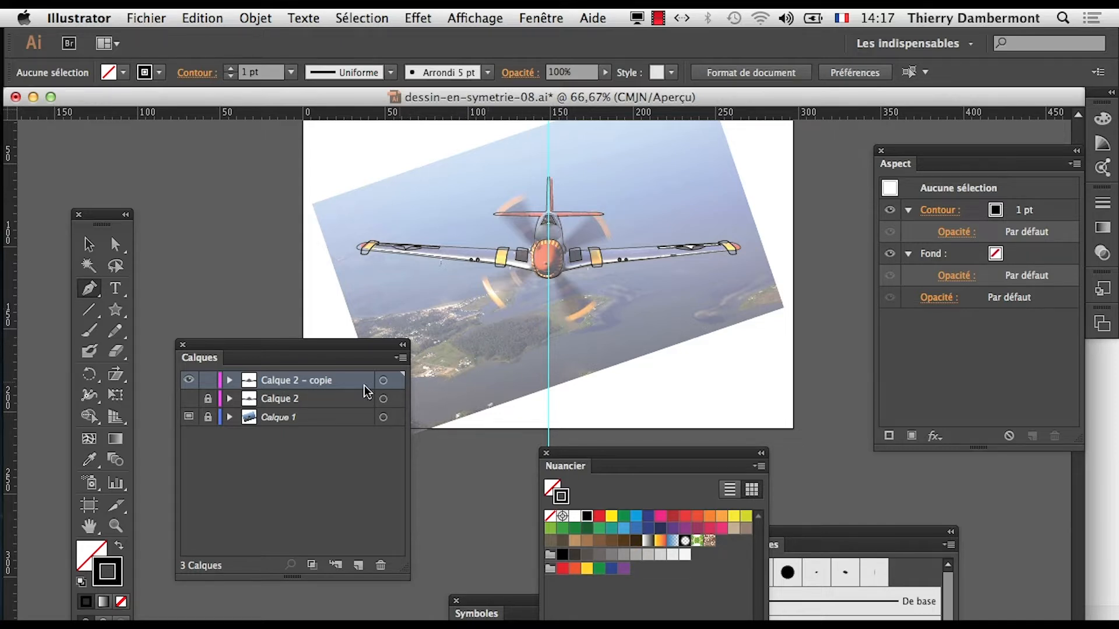
Enlarge the layer list and expand Calque 2 - copie to its top-level objects, keeping its group collapsed.
{"action": "left_click", "coordinate": [229, 382]}
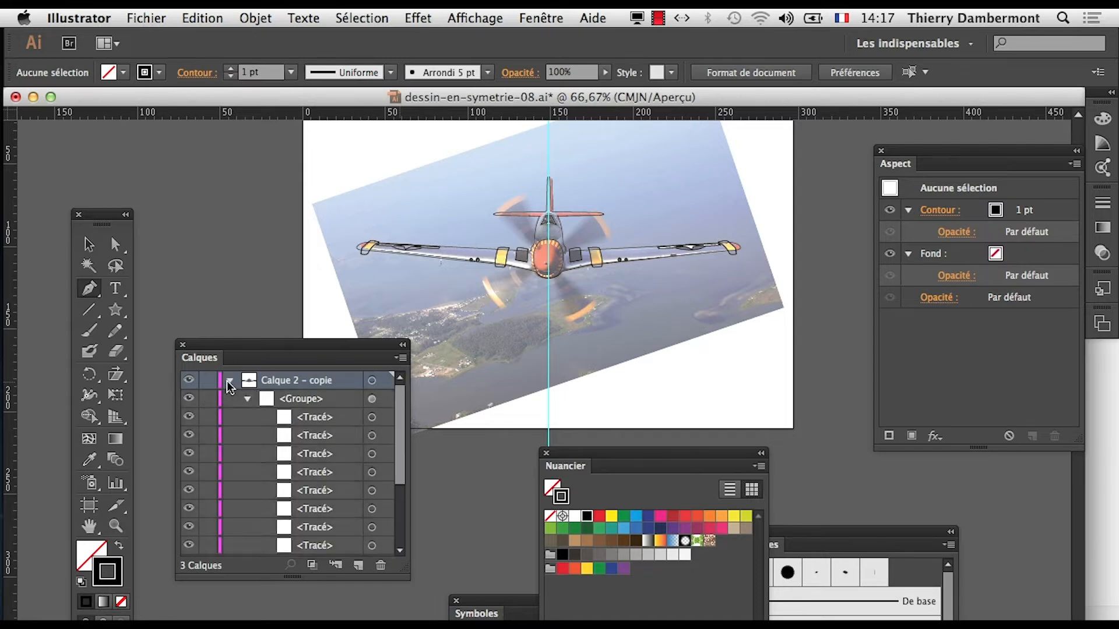
{"action": "left_click", "coordinate": [229, 382]}
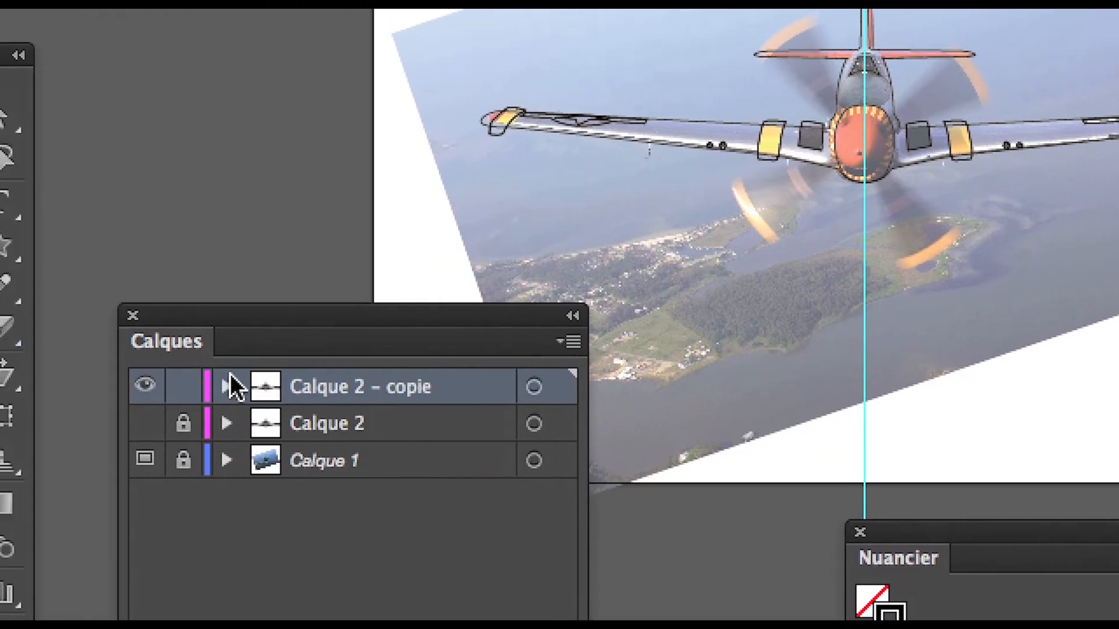
{"action": "left_click", "coordinate": [275, 358]}
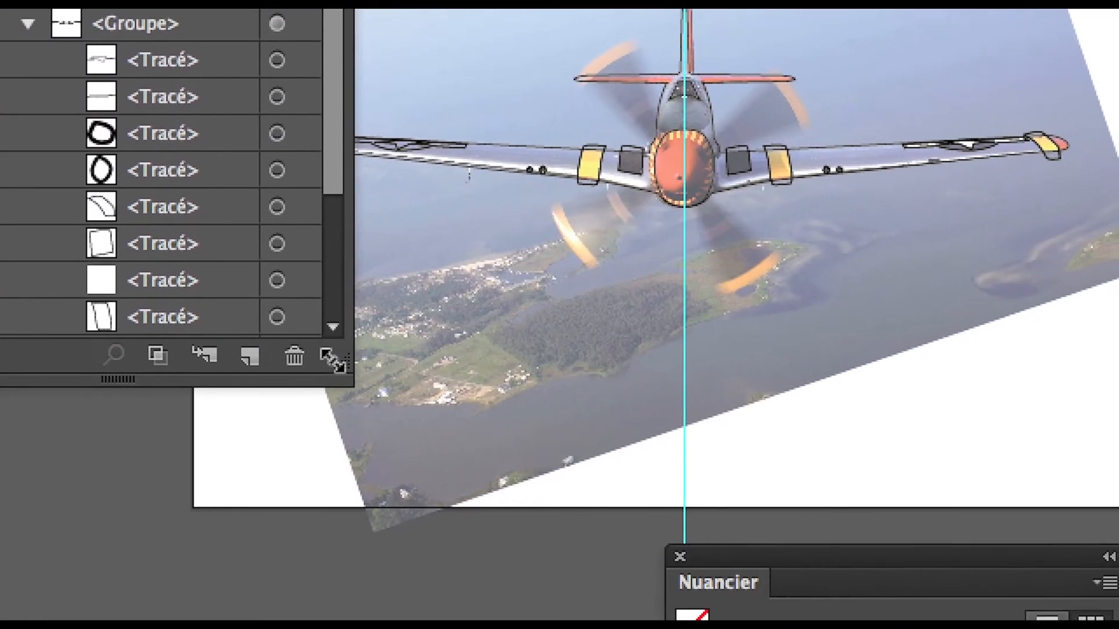
{"action": "left_click_drag", "start_coordinate": [477, 568], "coordinate": [576, 628]}
{"action": "left_click_drag", "start_coordinate": [370, 463], "coordinate": [398, 521]}
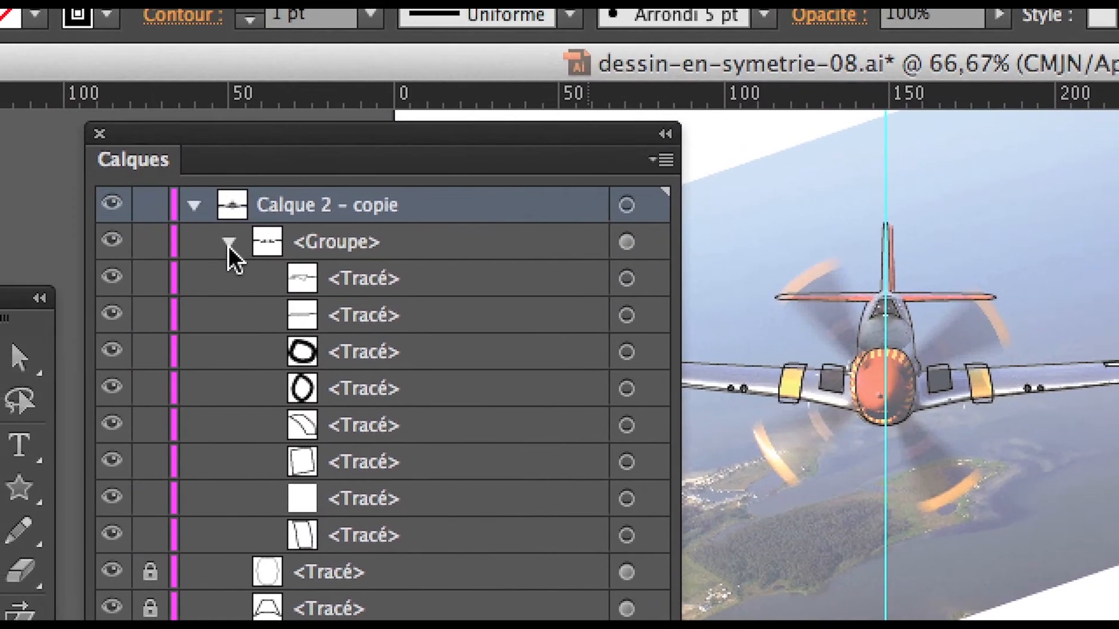
{"action": "left_click", "coordinate": [246, 238]}
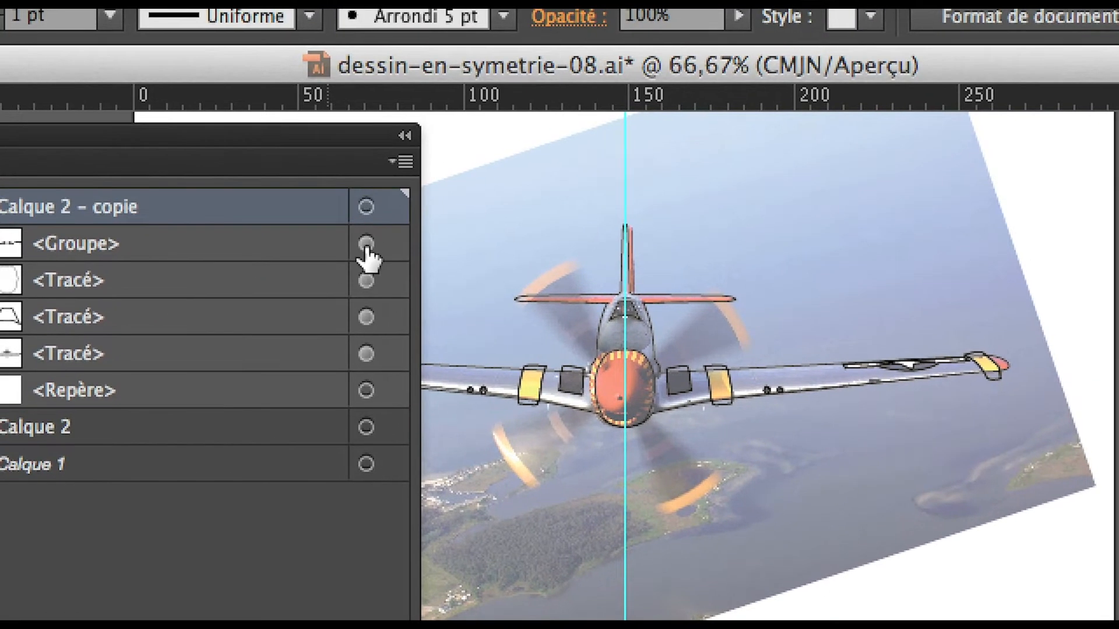
Target the mirrored group of wing markings in Calque 2 - copie and compare its paths on both wings.
{"action": "left_click", "coordinate": [482, 231]}
{"action": "key", "text": "super+shift+a"}
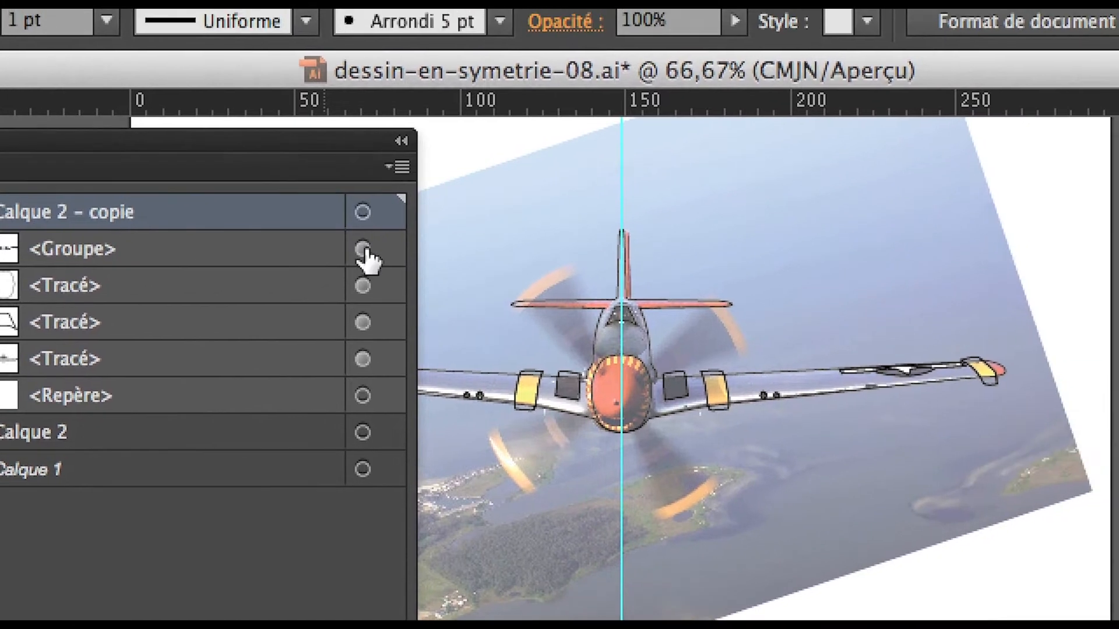
{"action": "left_click", "coordinate": [363, 250]}
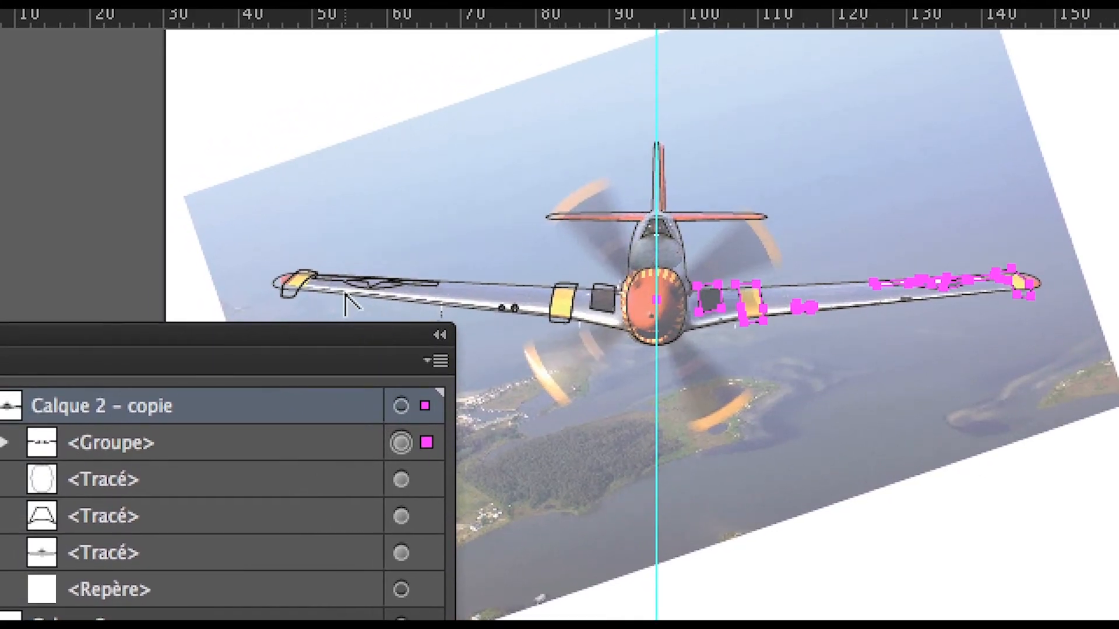
{"action": "scroll", "coordinate": [345, 294], "scroll_direction": "up", "scroll_amount": 2}
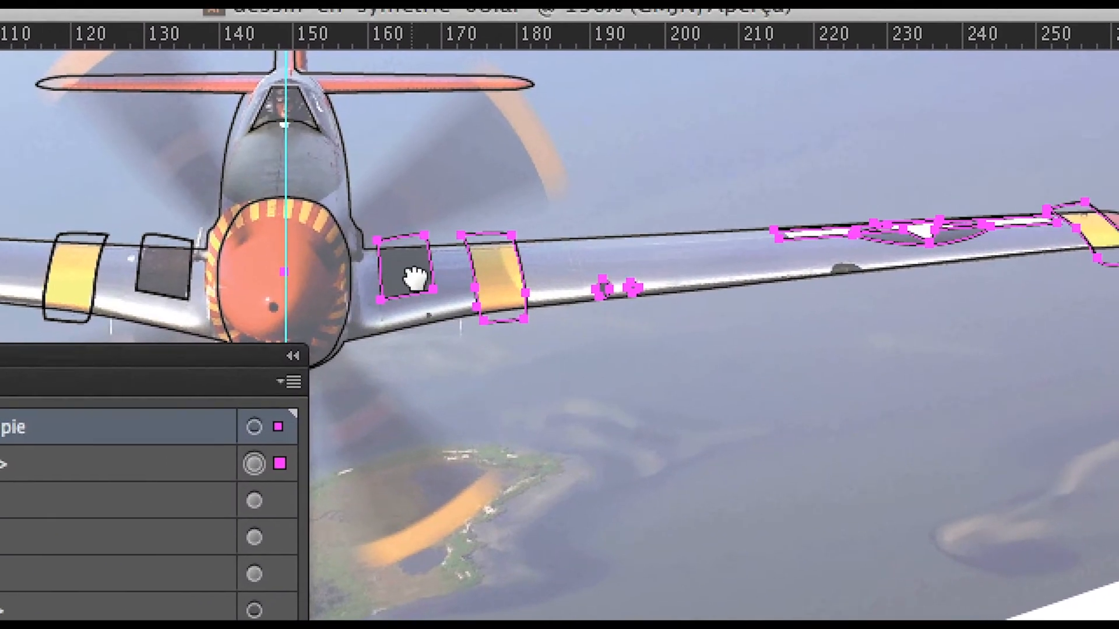
{"action": "left_click_drag", "start_coordinate": [362, 251], "coordinate": [717, 245]}
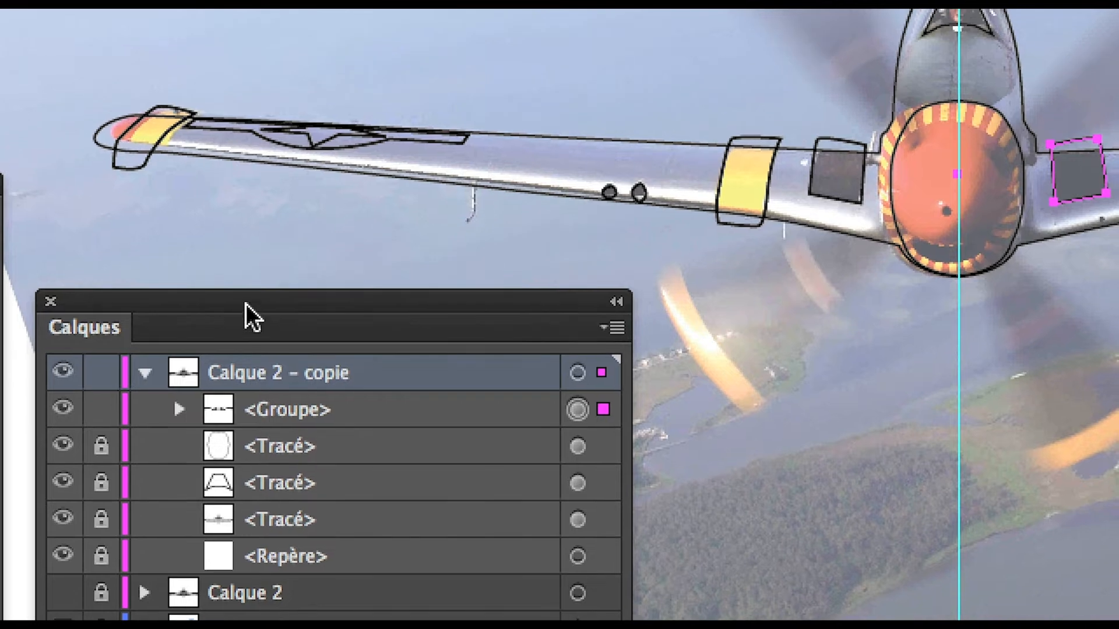
Reposition the Calques palette and expand the group in Calque 2 - copie to examine its paths, leaving it collapsed.
{"action": "left_click_drag", "start_coordinate": [247, 303], "coordinate": [289, 300]}
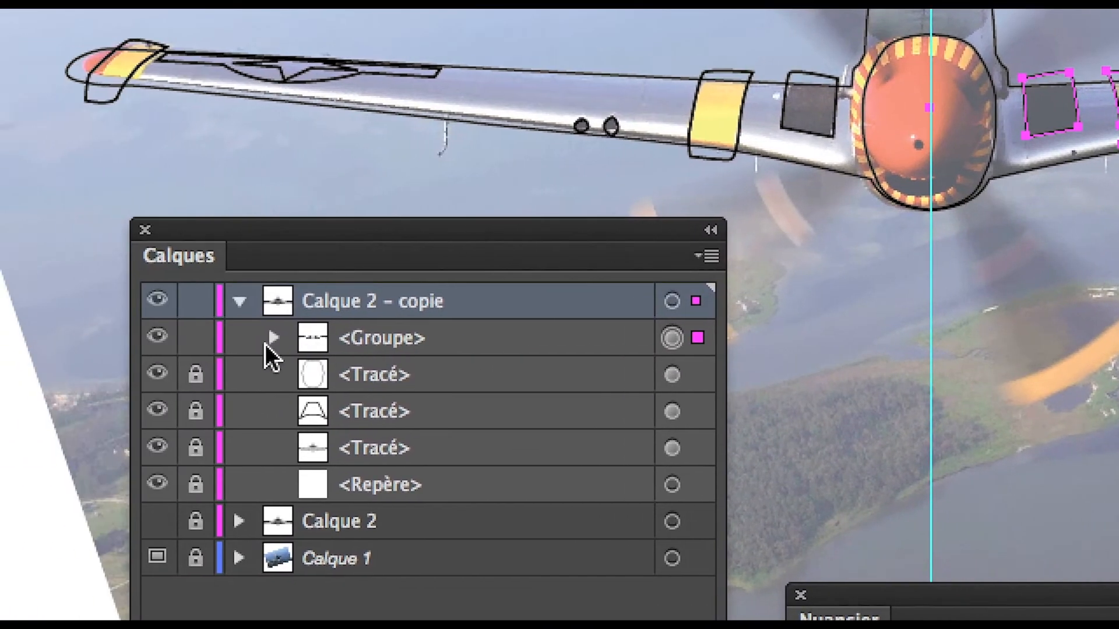
{"action": "left_click", "coordinate": [12, 341]}
{"action": "left_click", "coordinate": [270, 340]}
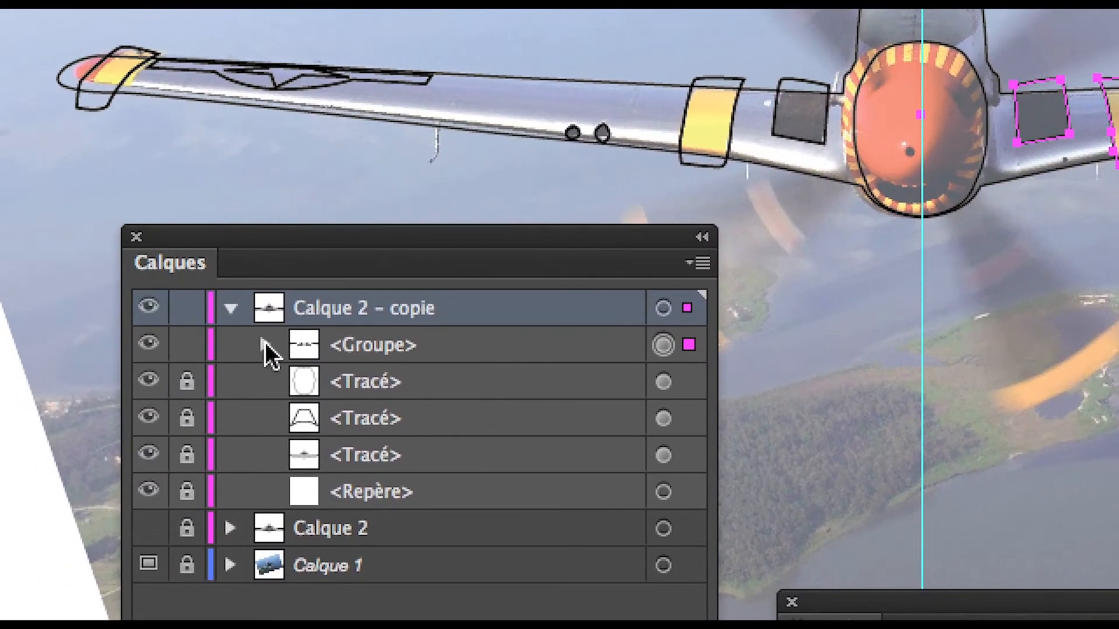
{"action": "left_click", "coordinate": [6, 336]}
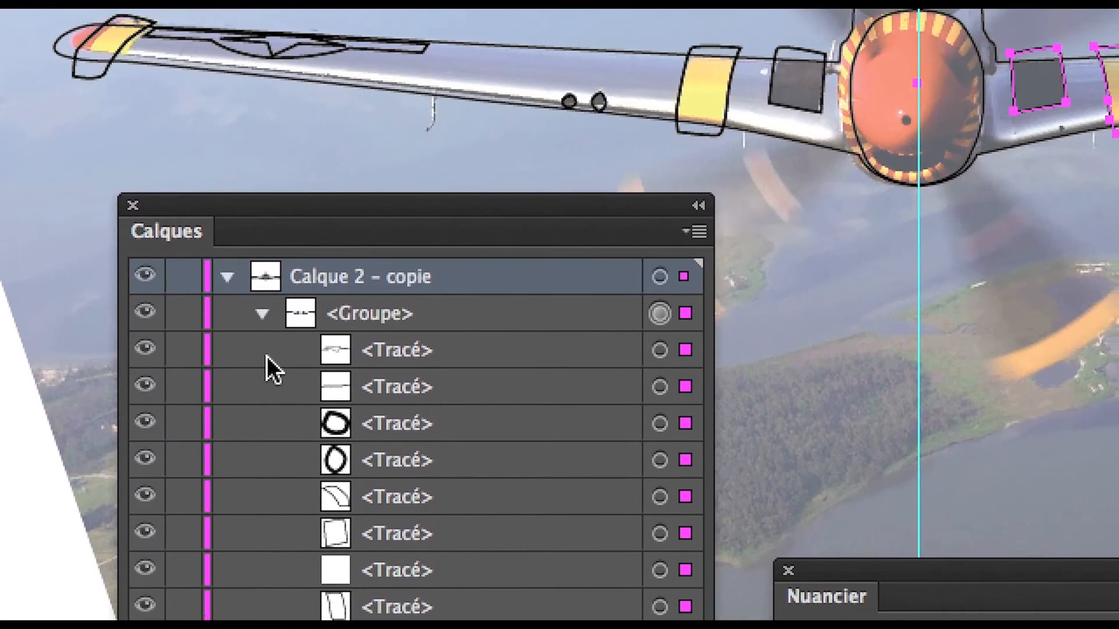
{"action": "left_click", "coordinate": [265, 334]}
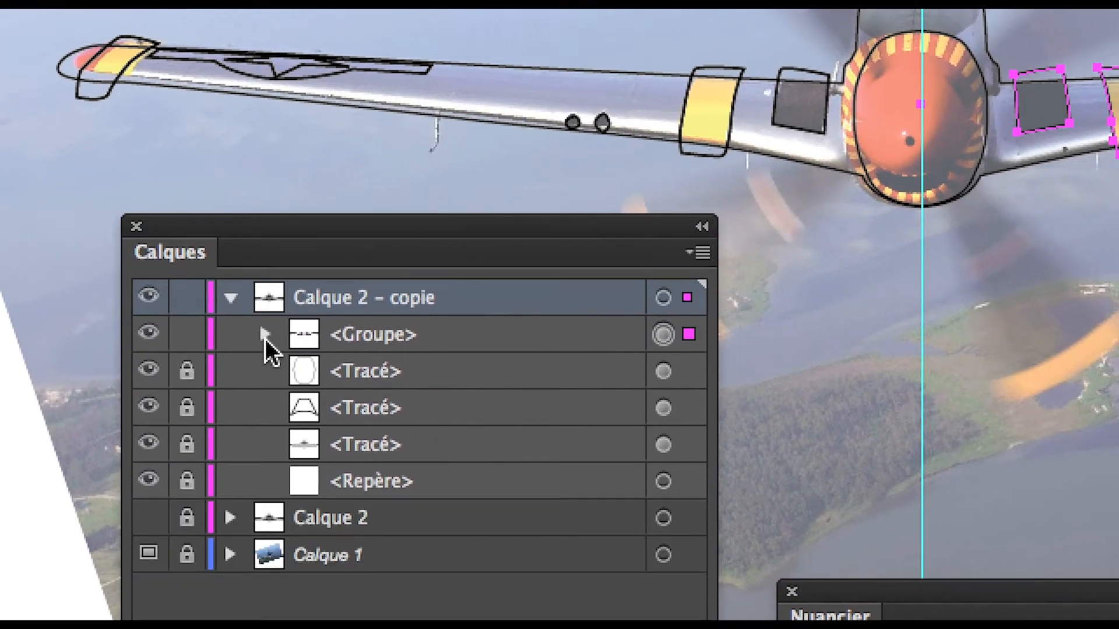
{"action": "left_click", "coordinate": [265, 334]}
{"action": "left_click", "coordinate": [265, 334]}
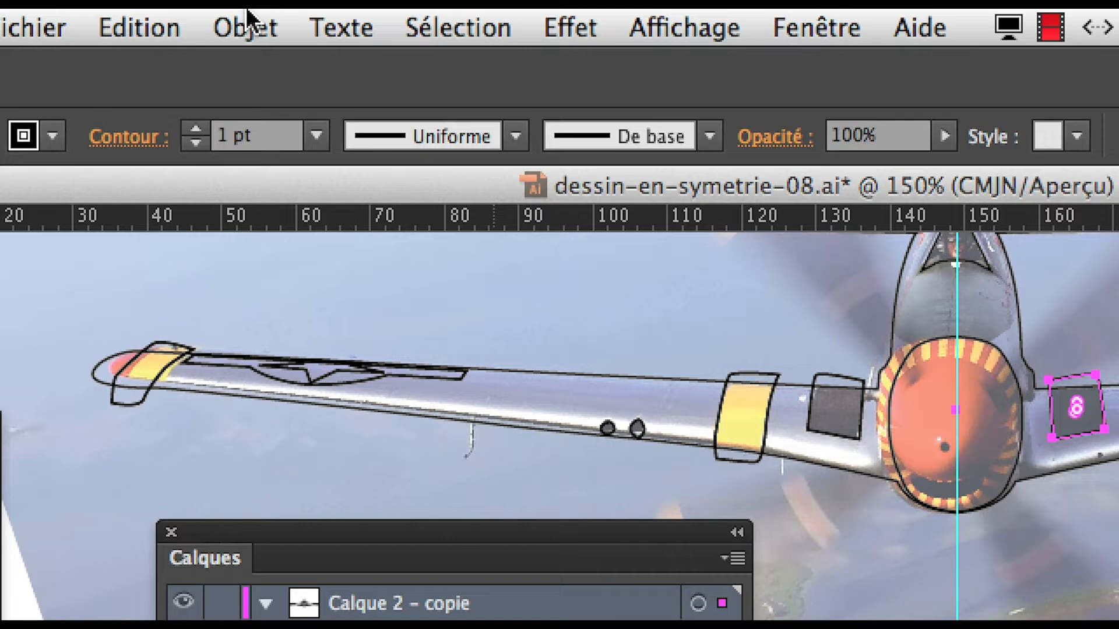
Expand the appearance of the mirrored wing-markings group and reveal its resulting subgroups in the layer list.
{"action": "left_click", "coordinate": [246, 22]}
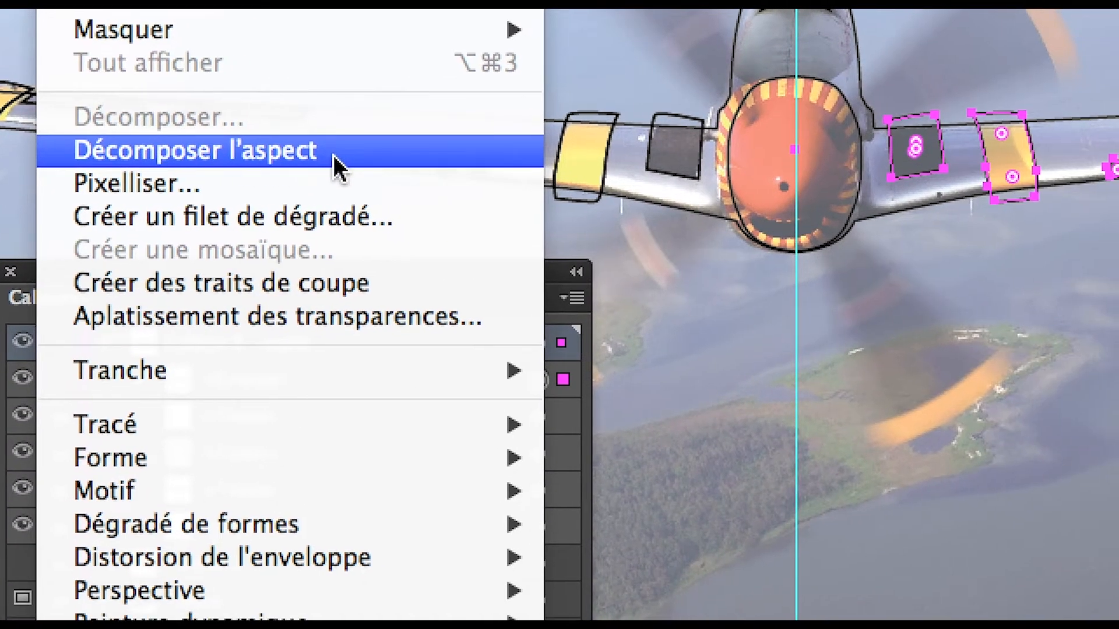
{"action": "left_click", "coordinate": [333, 151]}
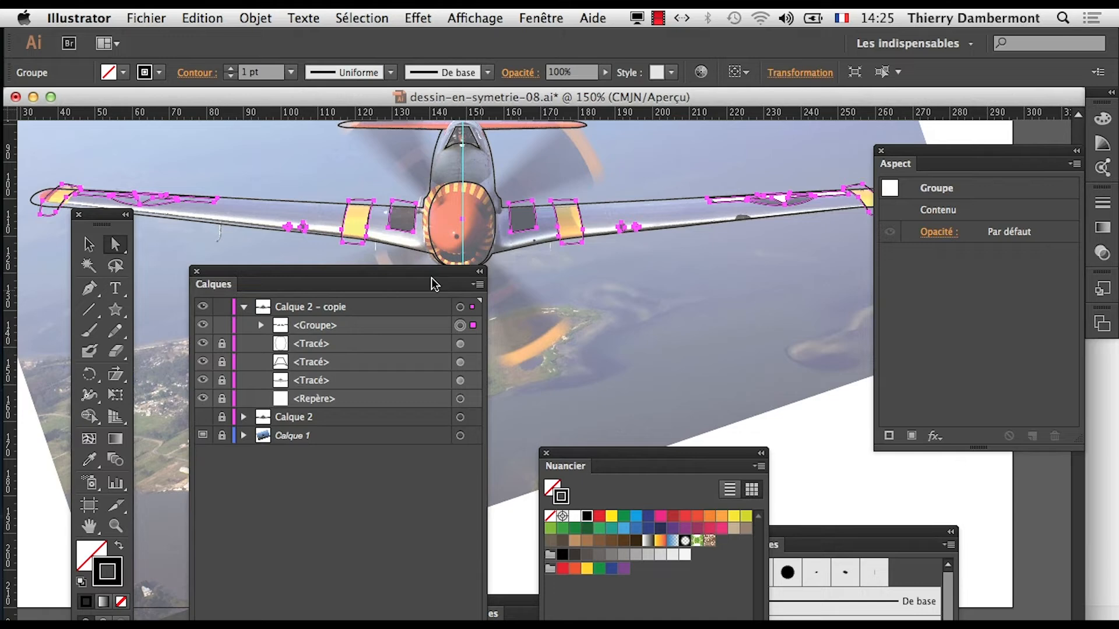
{"action": "left_click_drag", "start_coordinate": [432, 278], "coordinate": [443, 279]}
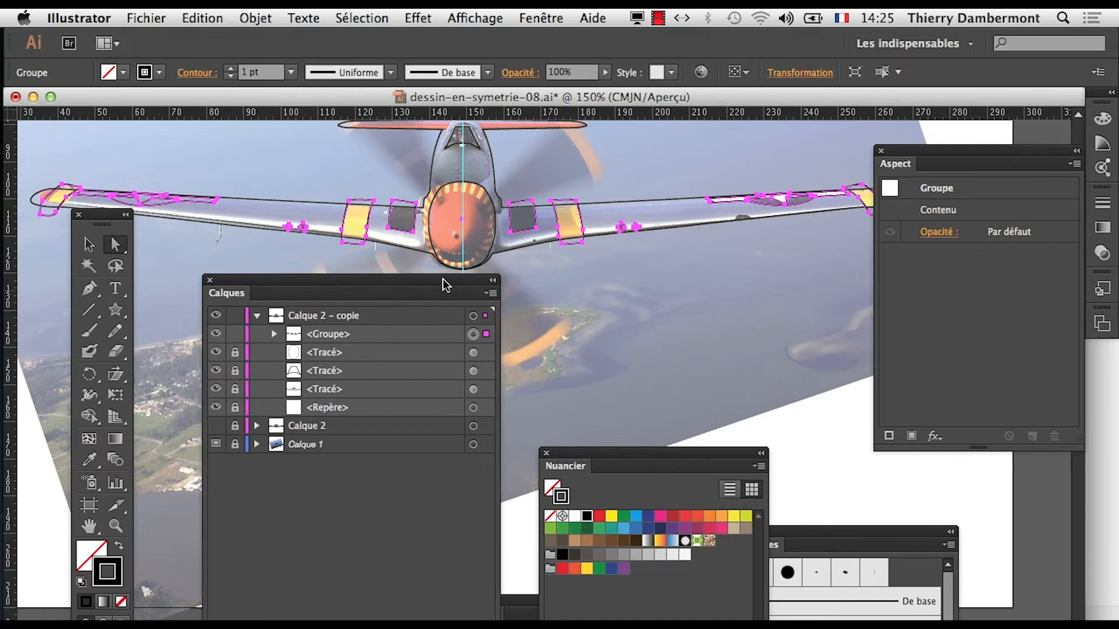
{"action": "left_click", "coordinate": [275, 334]}
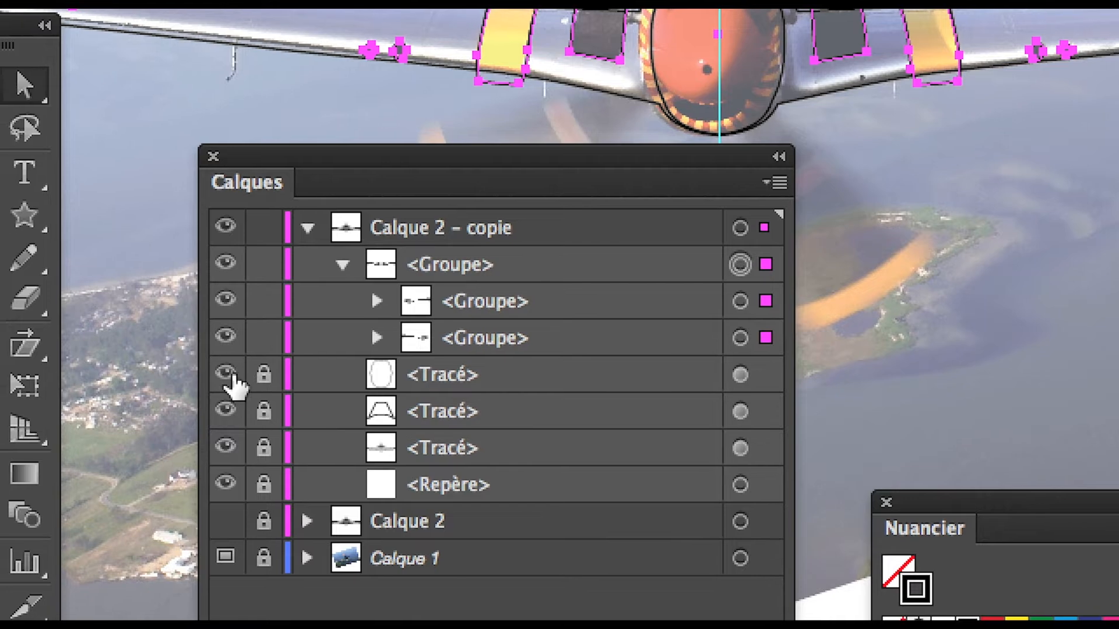
Hide the three locked paths of the airplane outline in Calque 2 - copie.
{"action": "left_click", "coordinate": [206, 407]}
{"action": "left_click", "coordinate": [207, 443]}
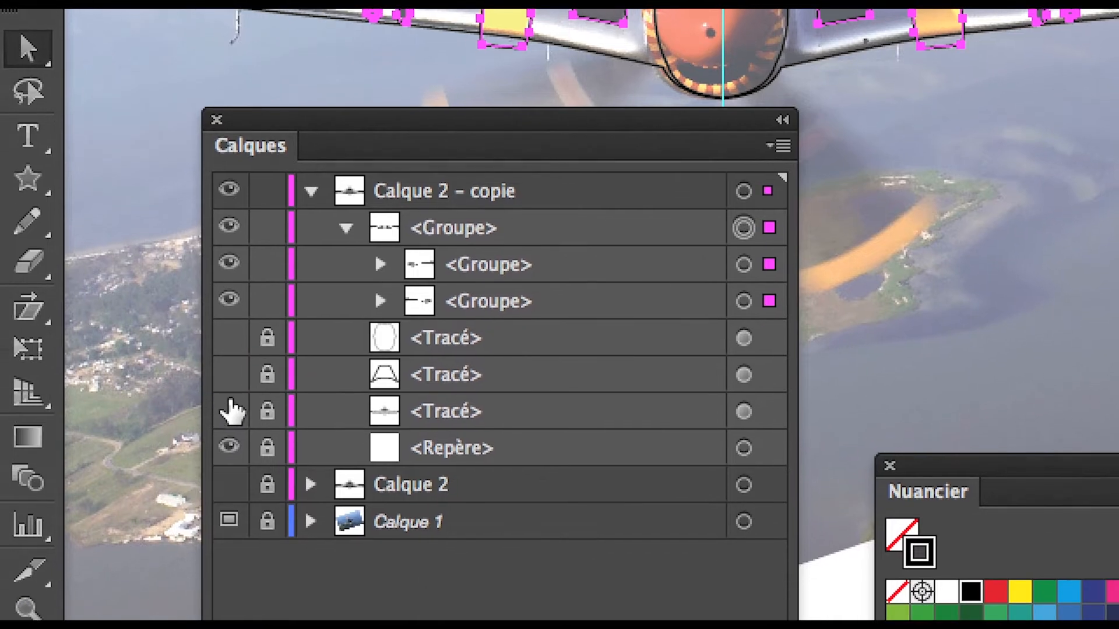
{"action": "left_click", "coordinate": [208, 480]}
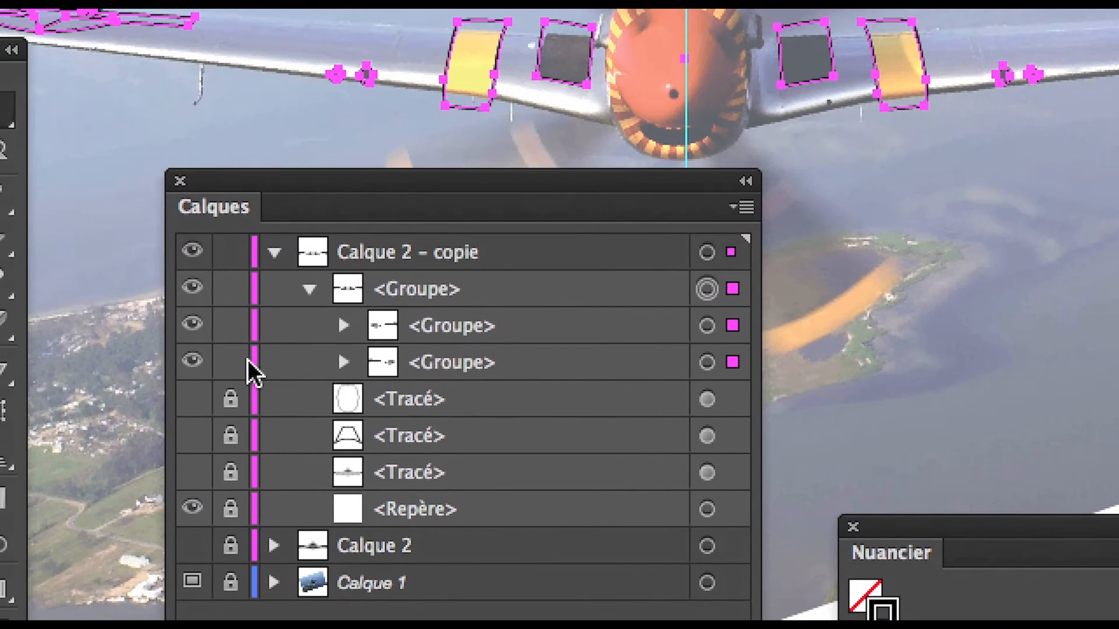
{"action": "left_click_drag", "start_coordinate": [93, 370], "coordinate": [94, 452]}
{"action": "left_click_drag", "start_coordinate": [231, 408], "coordinate": [230, 428]}
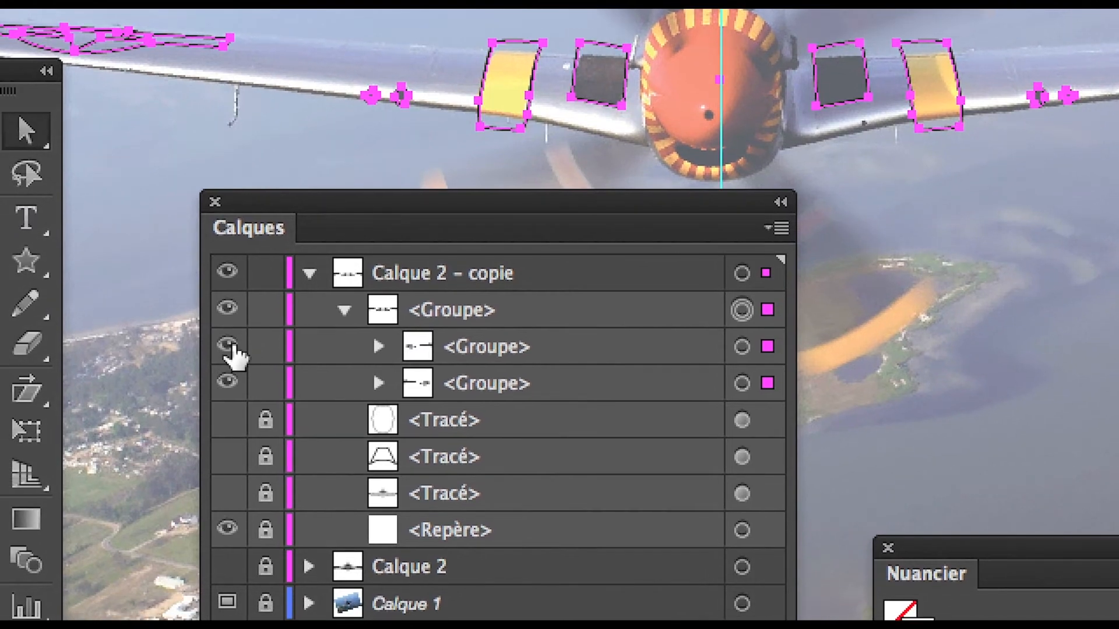
Isolate the right-hand wing's subgroup by hiding the other one, and check that its yellow band is selectable.
{"action": "left_click", "coordinate": [232, 300]}
{"action": "left_click", "coordinate": [227, 383]}
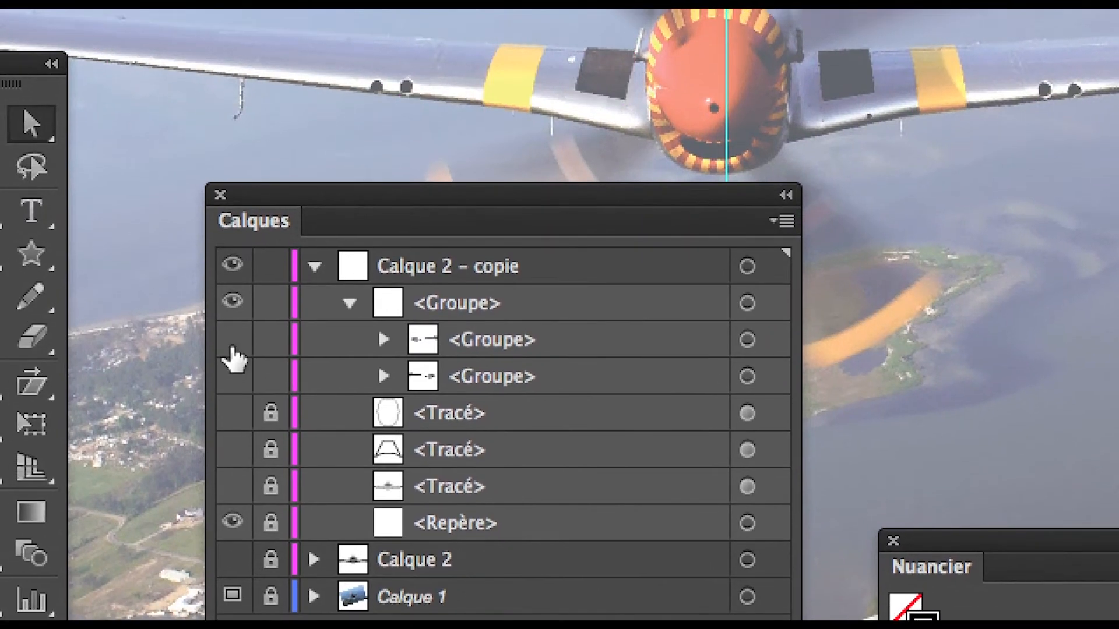
{"action": "left_click", "coordinate": [227, 346]}
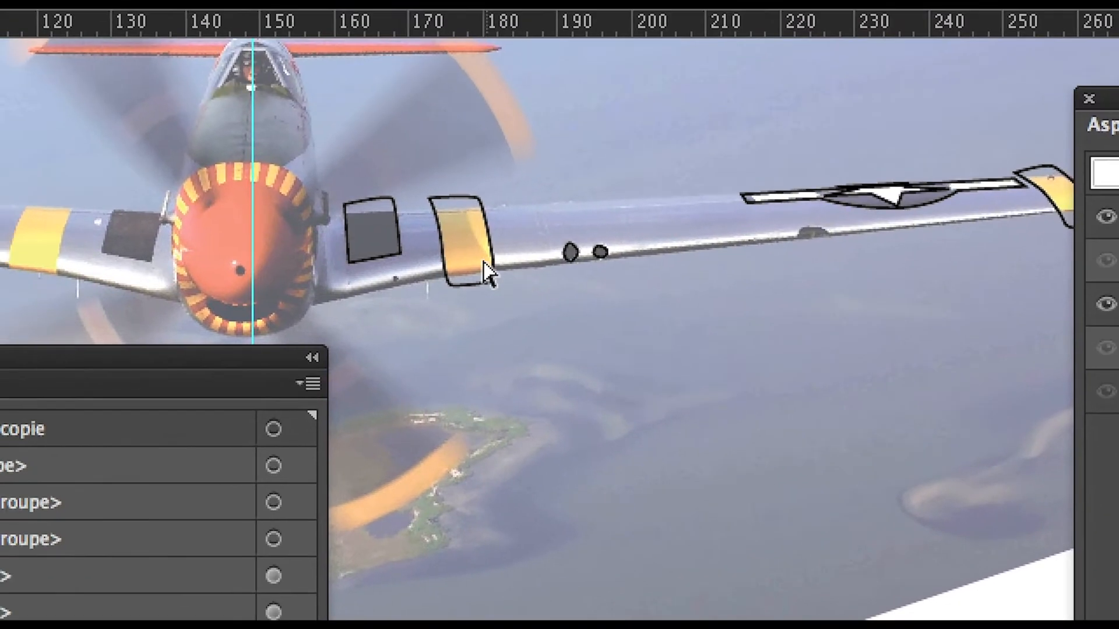
{"action": "left_click", "coordinate": [425, 186]}
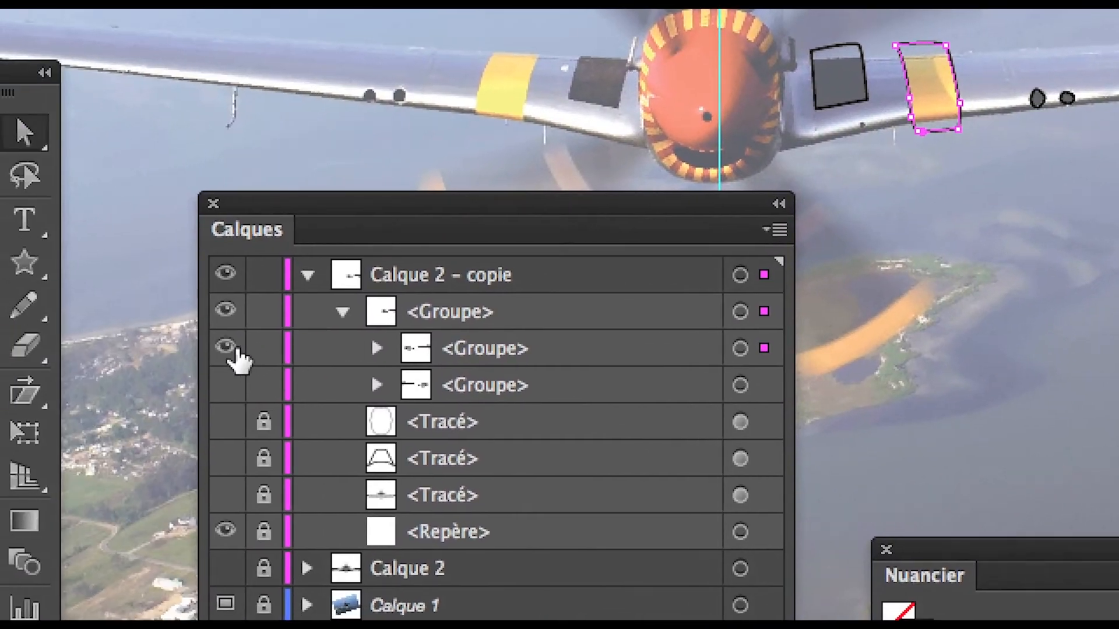
{"action": "left_click", "coordinate": [228, 350]}
{"action": "left_click", "coordinate": [229, 364]}
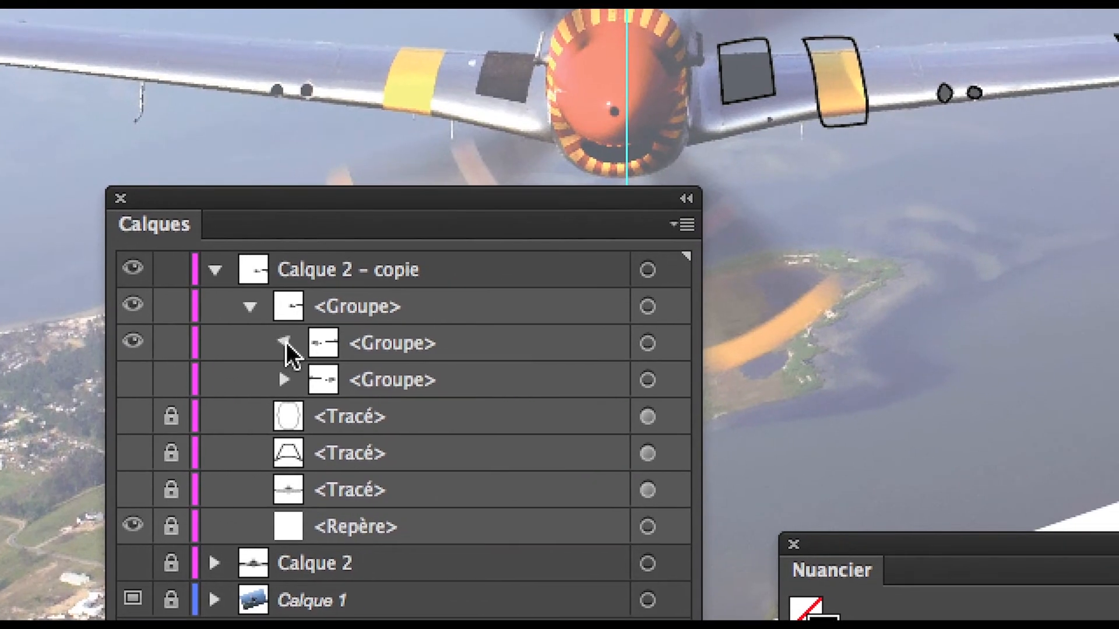
Expand the right-hand wing's subgroup and toggle the visibility of its two nested groups to compare them.
{"action": "left_click", "coordinate": [380, 343]}
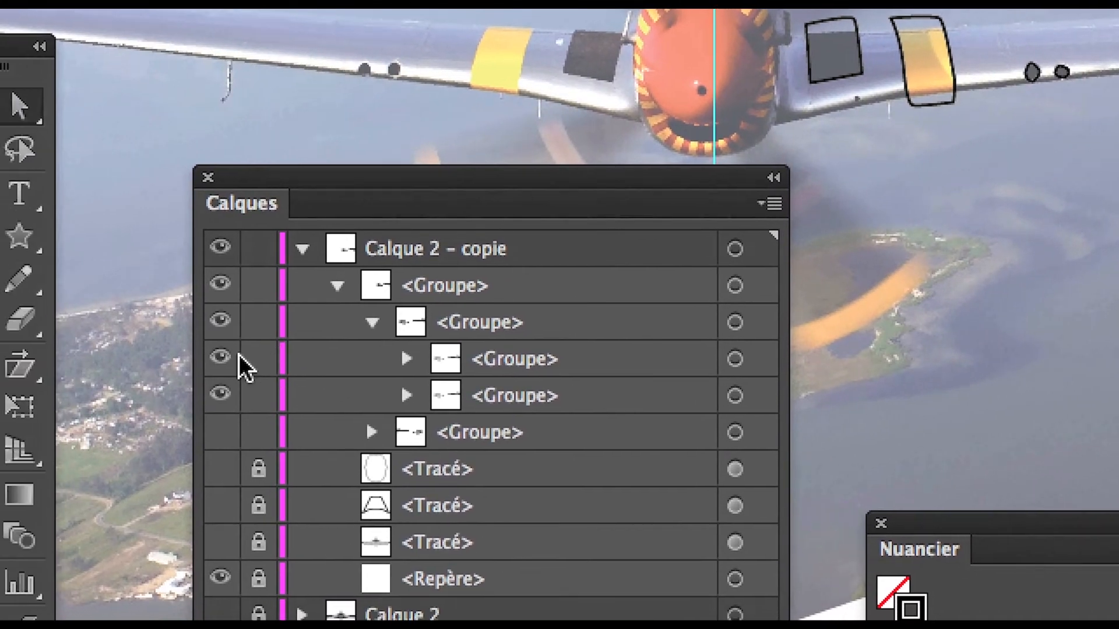
{"action": "left_click_drag", "start_coordinate": [196, 364], "coordinate": [197, 402]}
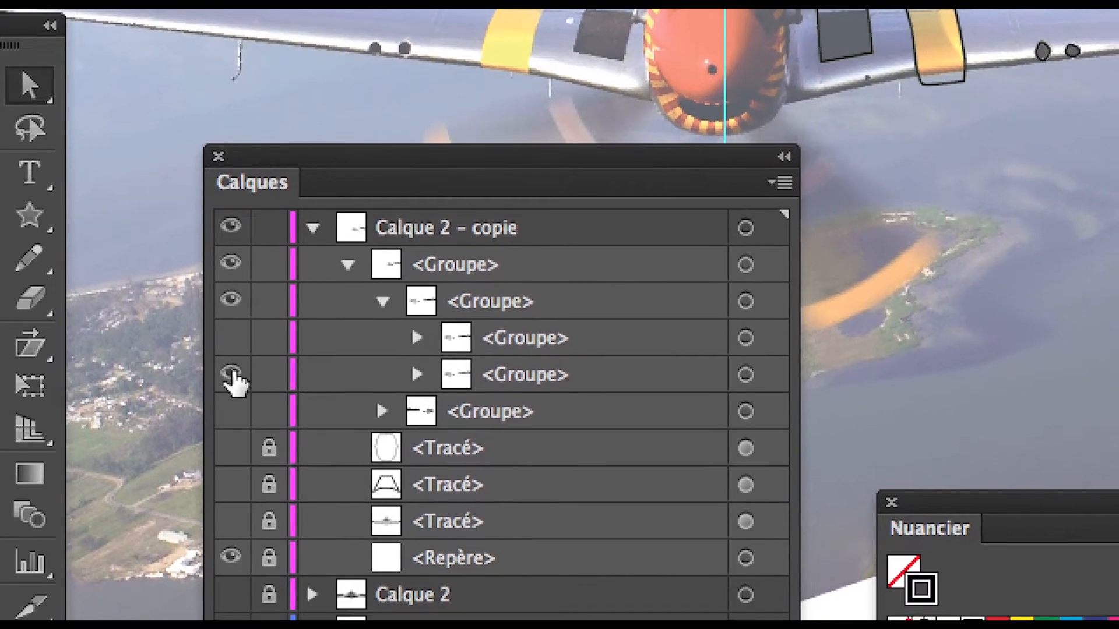
{"action": "left_click", "coordinate": [231, 355]}
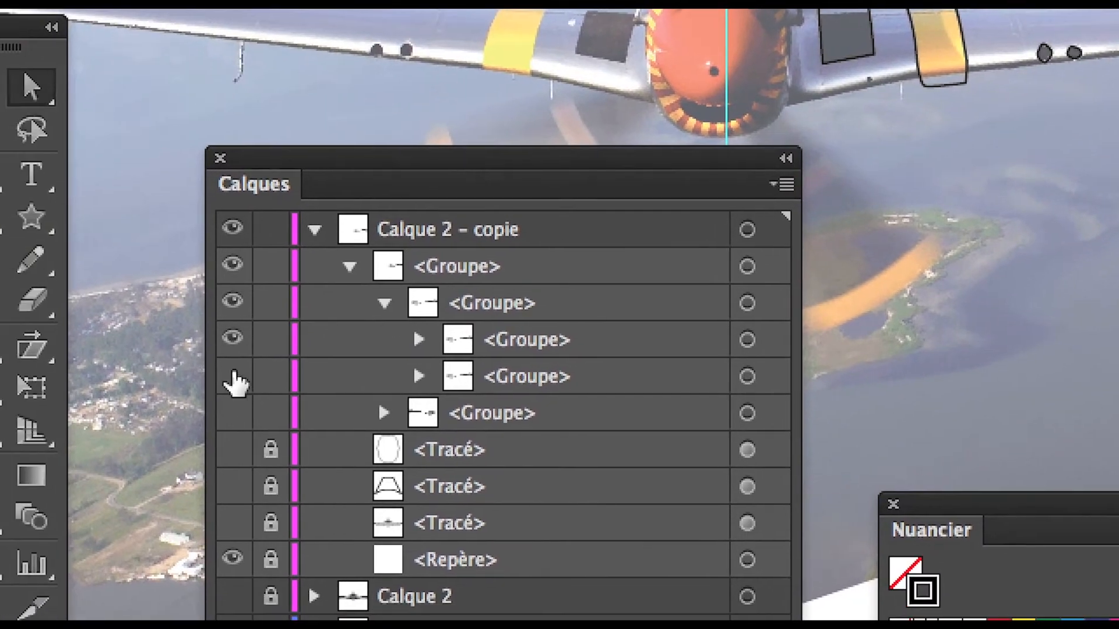
{"action": "left_click", "coordinate": [231, 380]}
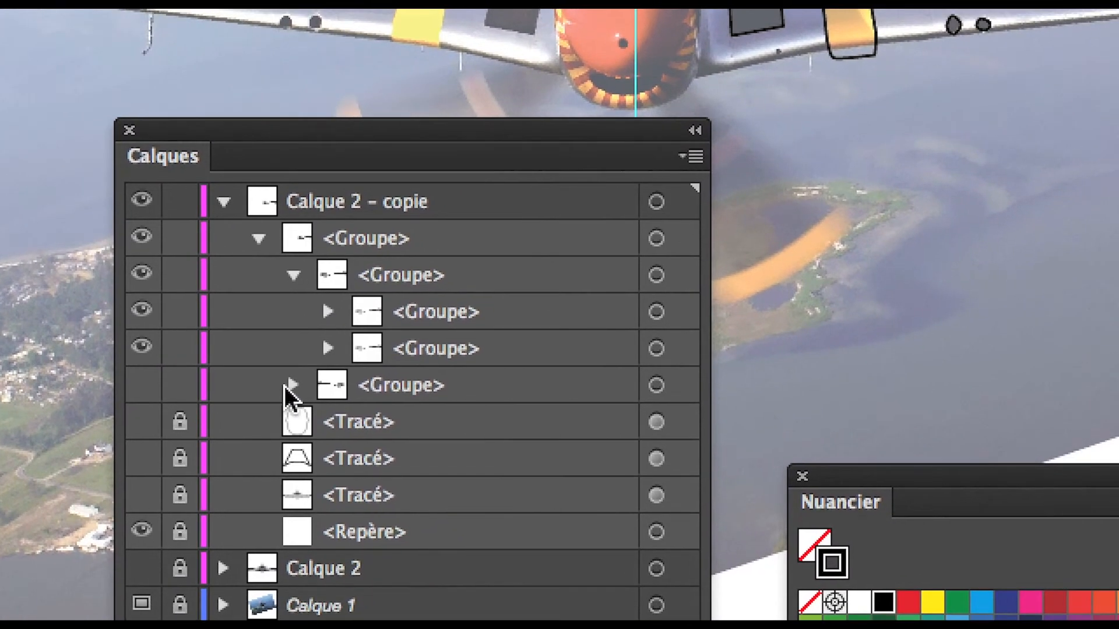
Show the left-hand wing's subgroup and inspect its nested groups, leaving both wing subgroups collapsed under the main group.
{"action": "left_click", "coordinate": [345, 389]}
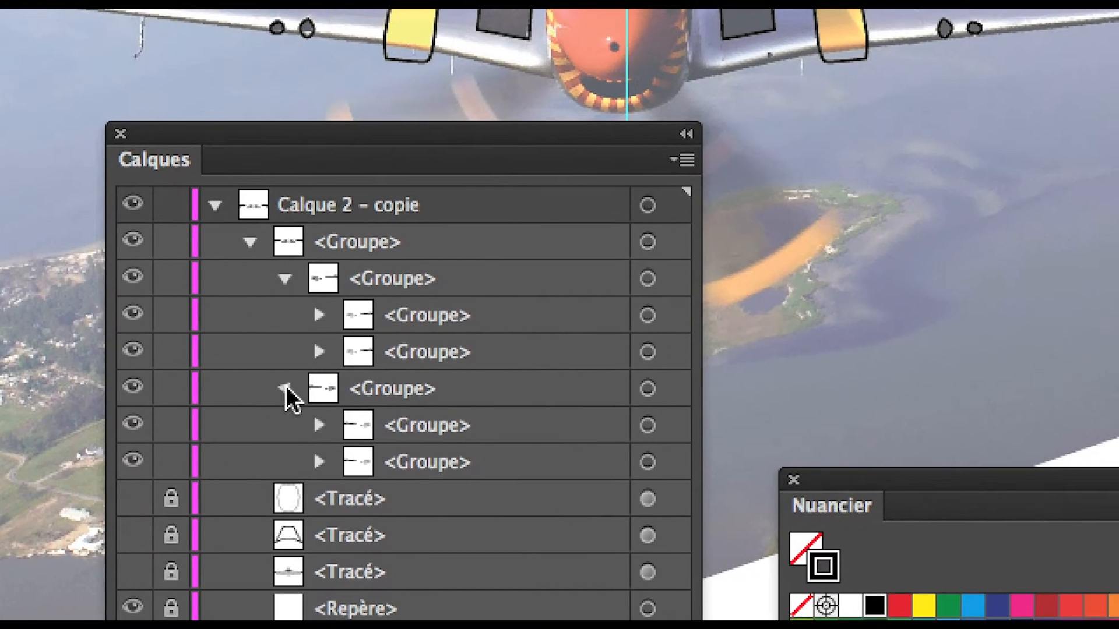
{"action": "left_click", "coordinate": [374, 386]}
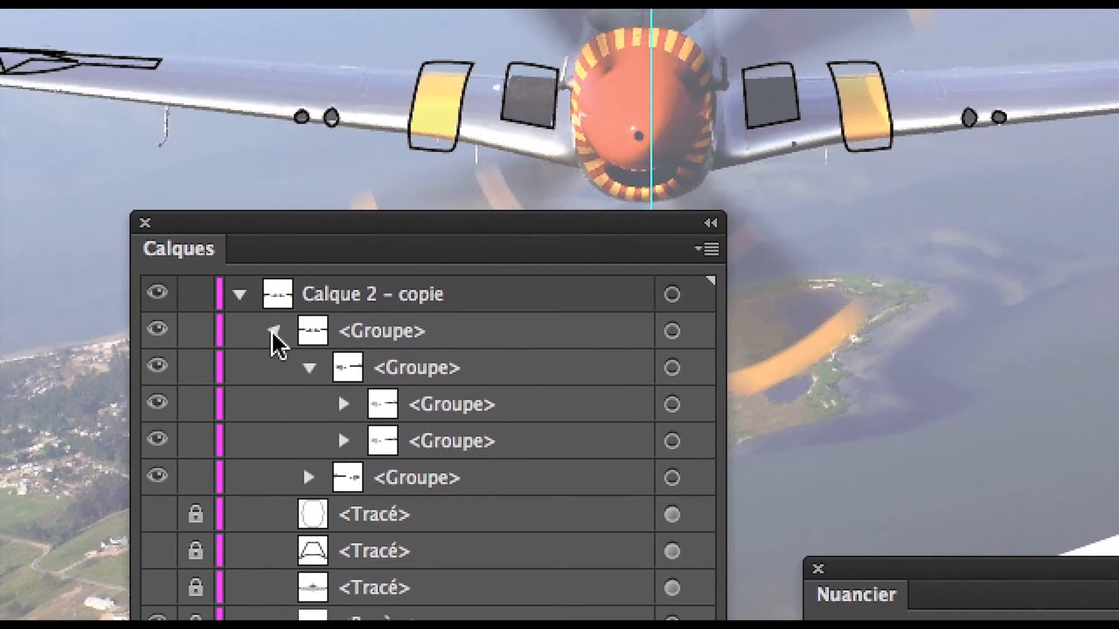
{"action": "left_click", "coordinate": [268, 320]}
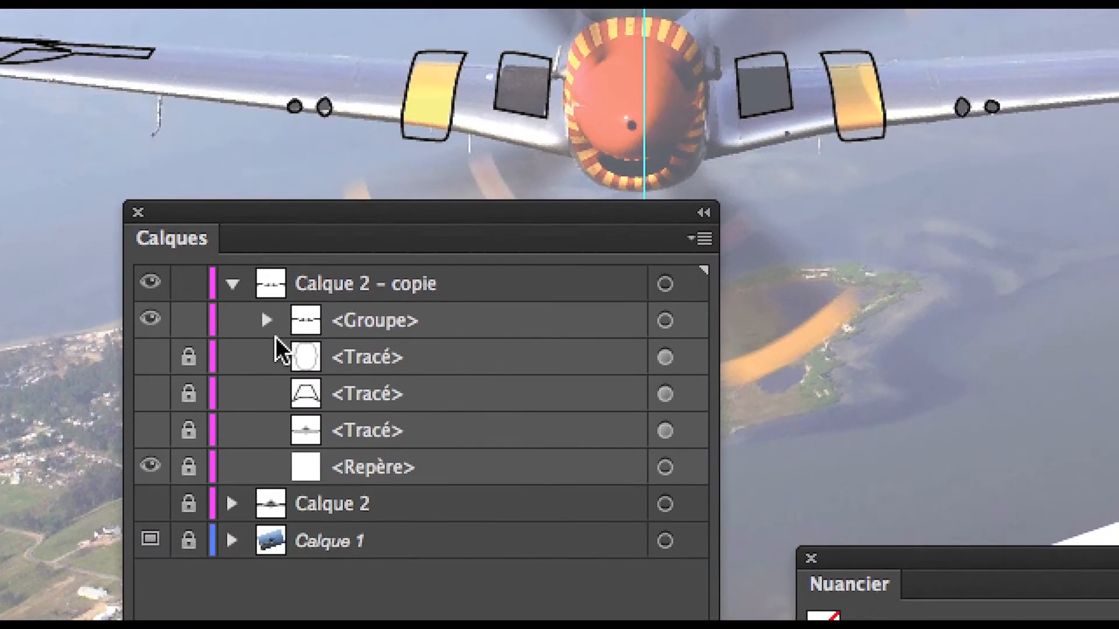
{"action": "left_click", "coordinate": [268, 321]}
{"action": "left_click", "coordinate": [286, 341]}
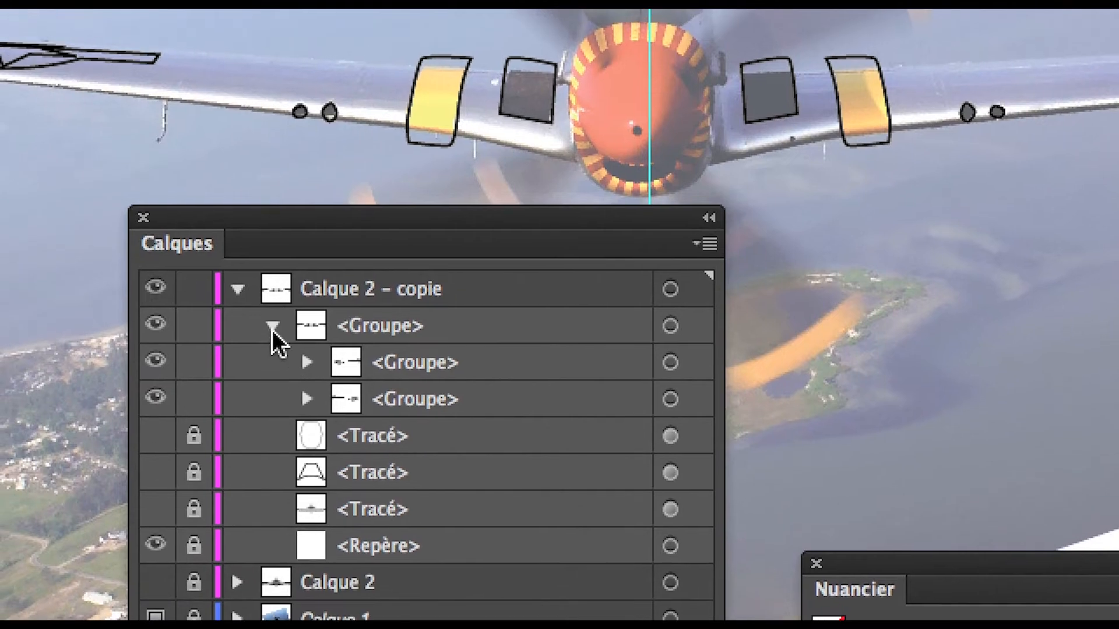
{"action": "left_click", "coordinate": [251, 303]}
{"action": "left_click", "coordinate": [251, 303]}
Toggle the visibility of the two wing subgroups in turn to compare which markings each one contains.
{"action": "left_click", "coordinate": [135, 348]}
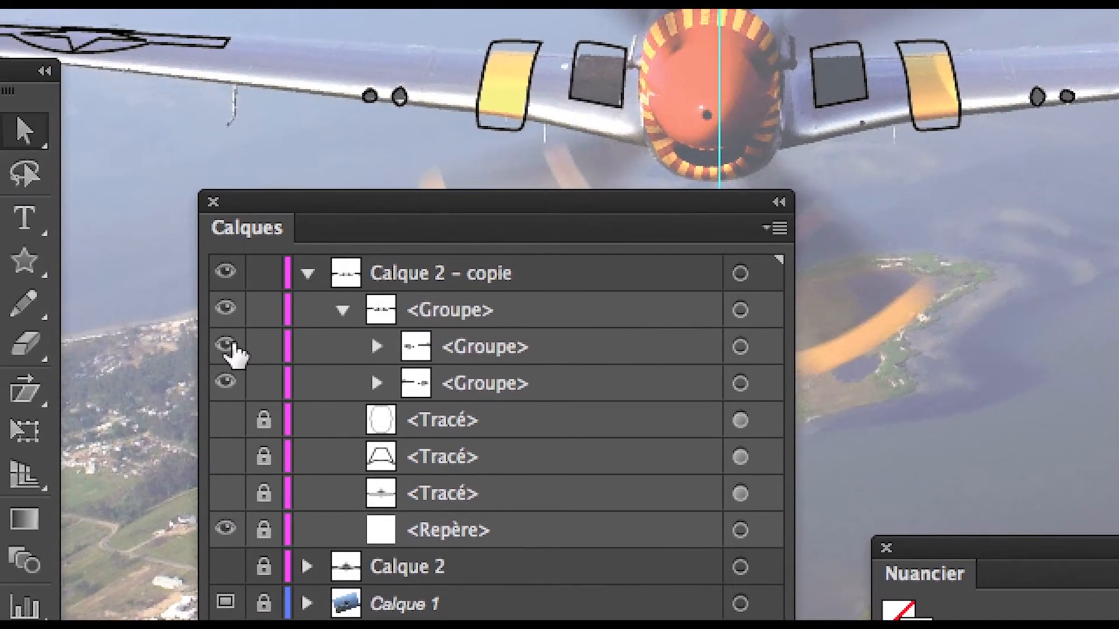
{"action": "left_click", "coordinate": [135, 384]}
{"action": "left_click", "coordinate": [232, 346]}
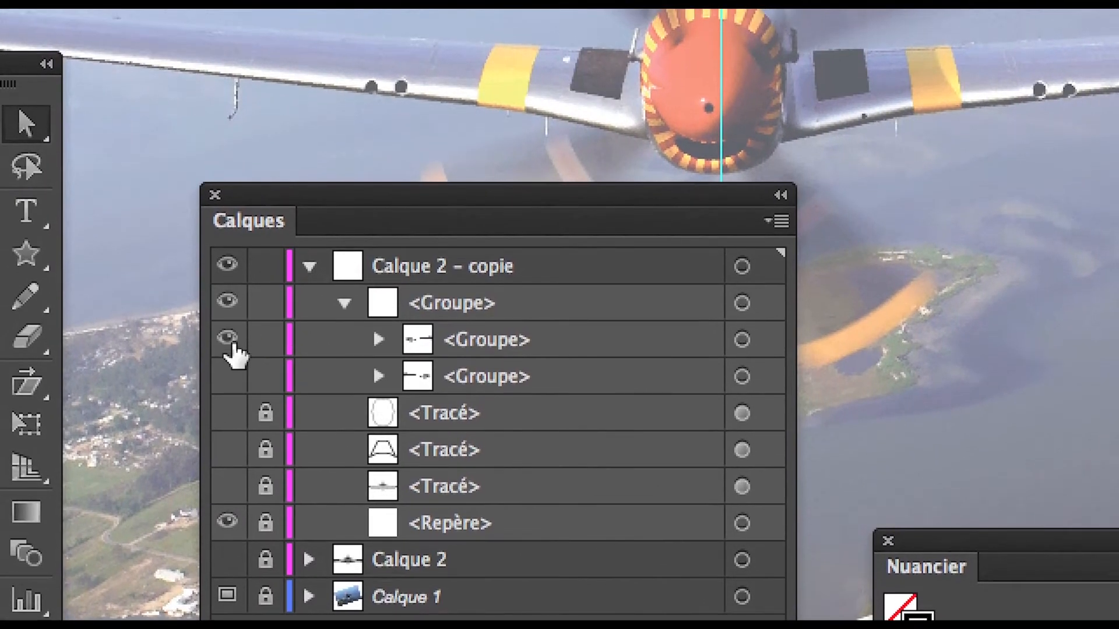
{"action": "left_click", "coordinate": [231, 341]}
{"action": "left_click", "coordinate": [232, 378]}
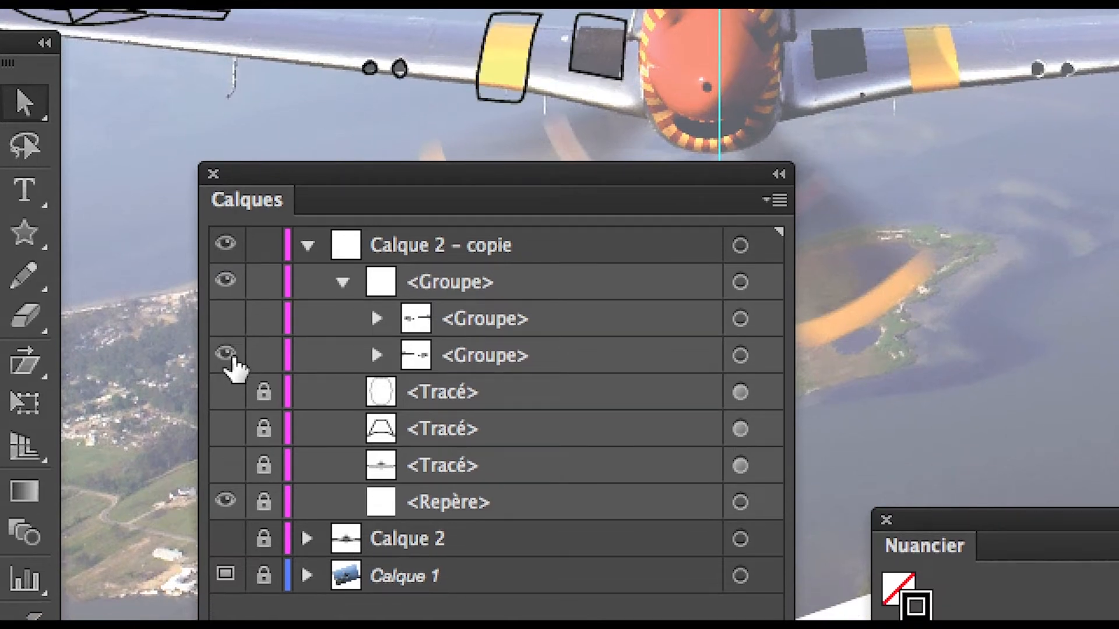
{"action": "left_click", "coordinate": [228, 355]}
{"action": "left_click", "coordinate": [227, 320]}
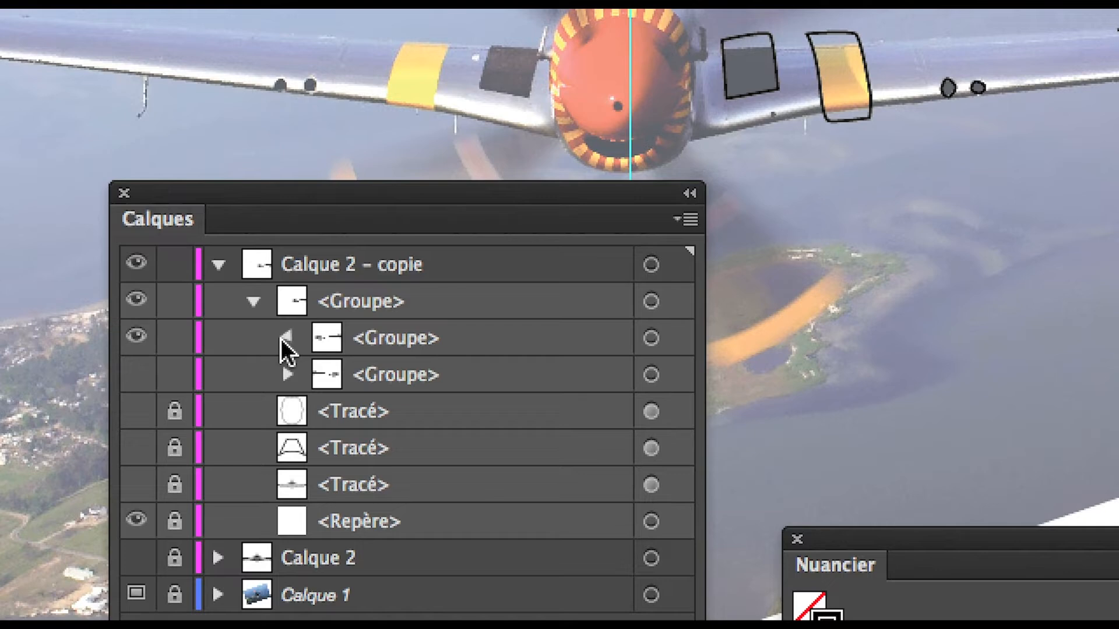
Delete one of the two duplicate nested groups in the right-hand wing's subgroup and show the left-hand wing's subgroup.
{"action": "left_click", "coordinate": [352, 338]}
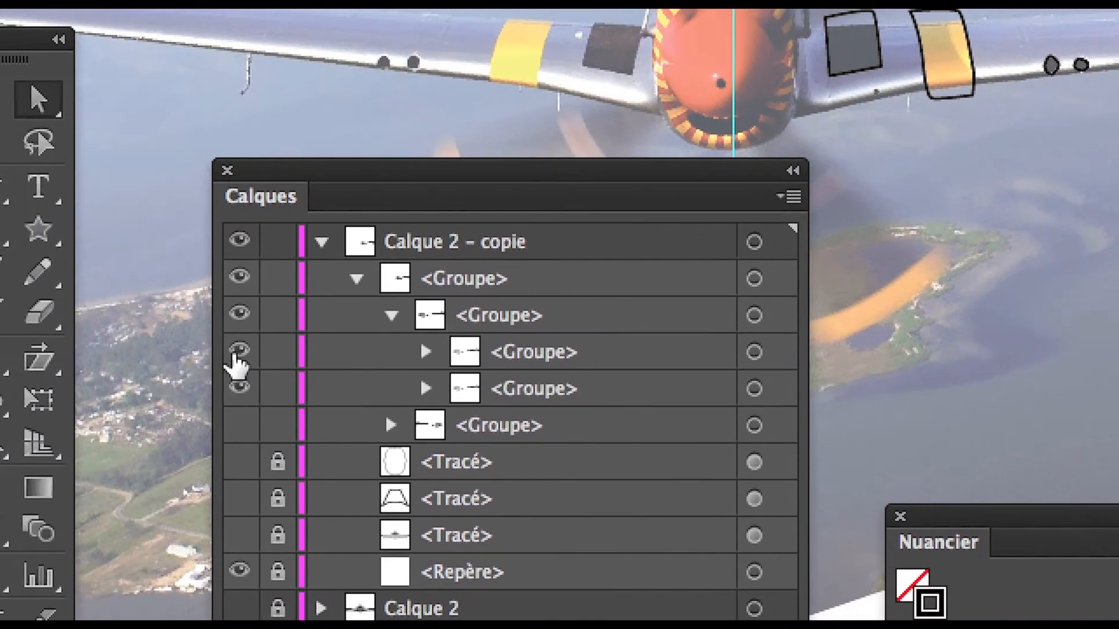
{"action": "left_click", "coordinate": [78, 343]}
{"action": "left_click", "coordinate": [78, 342]}
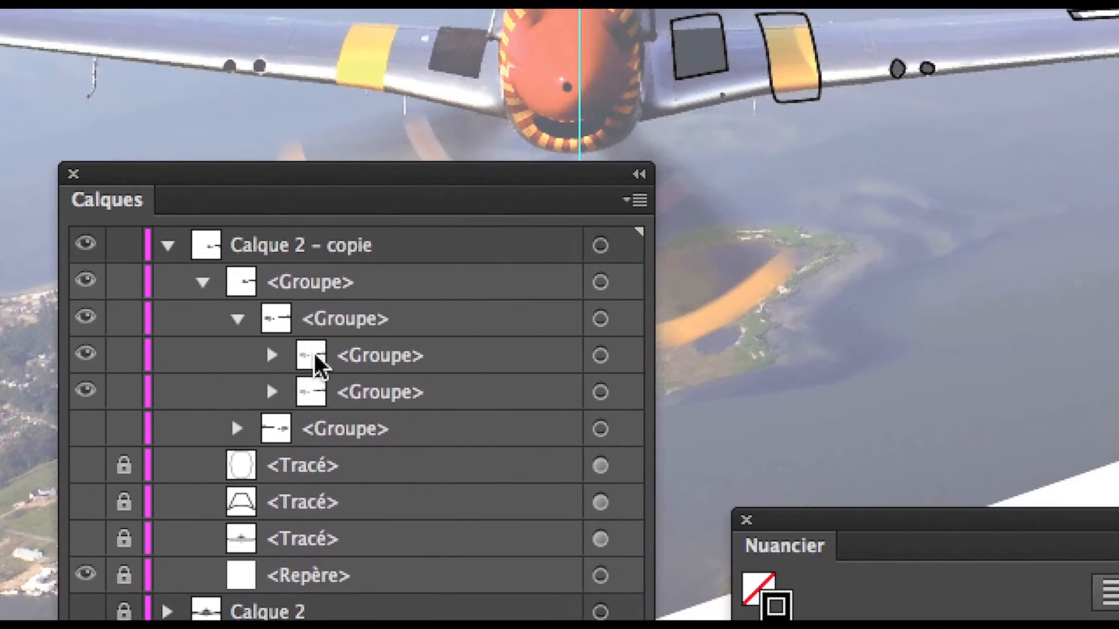
{"action": "left_click", "coordinate": [464, 338]}
{"action": "left_click_drag", "start_coordinate": [314, 352], "coordinate": [621, 628]}
{"action": "left_click_drag", "start_coordinate": [420, 557], "coordinate": [429, 627]}
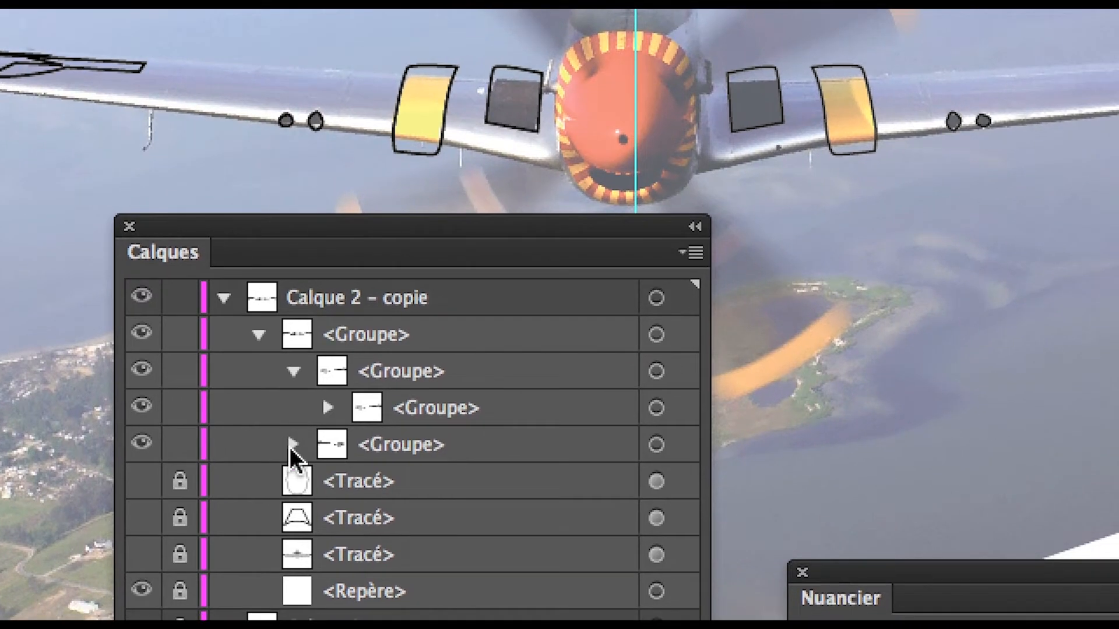
Delete one of the two duplicate nested groups in the left-hand wing's subgroup and highlight the remaining one.
{"action": "left_click", "coordinate": [392, 446]}
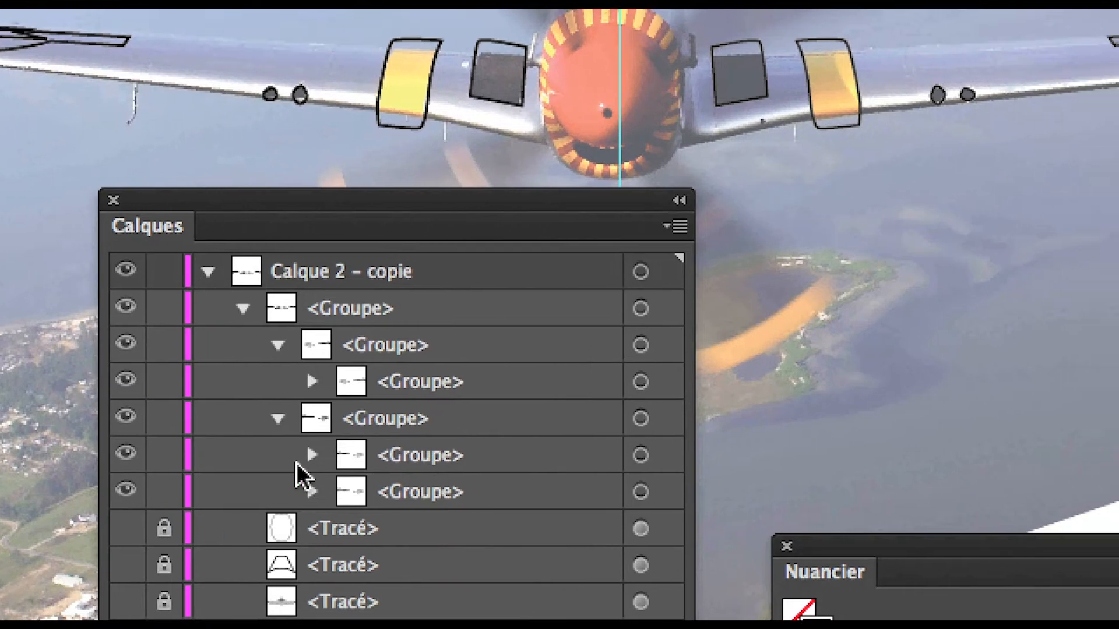
{"action": "left_click", "coordinate": [464, 443]}
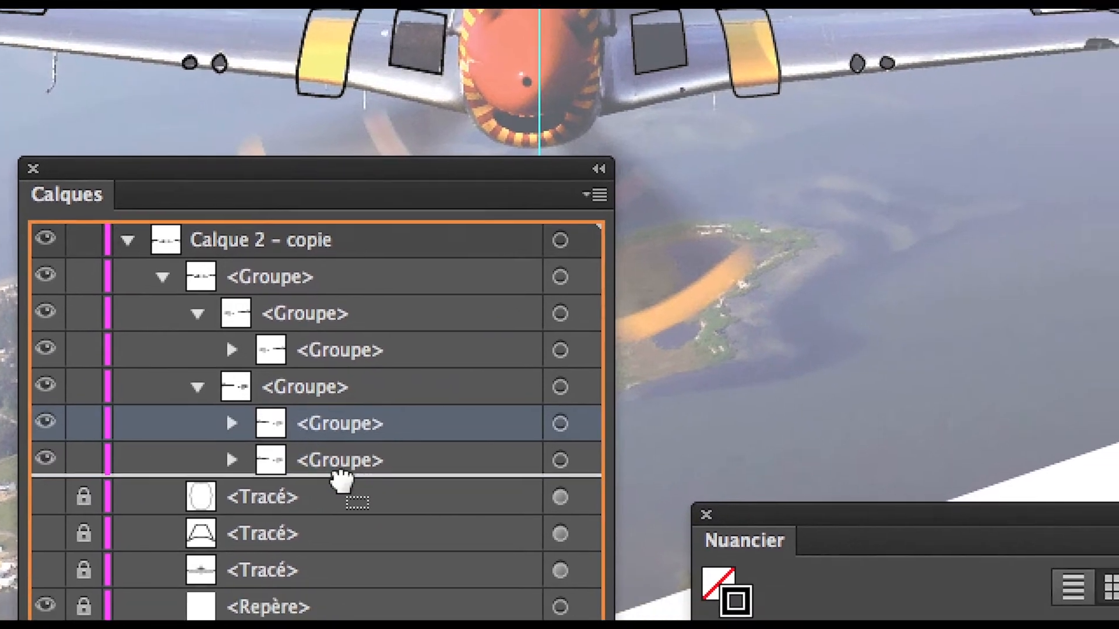
{"action": "key", "text": "Delete"}
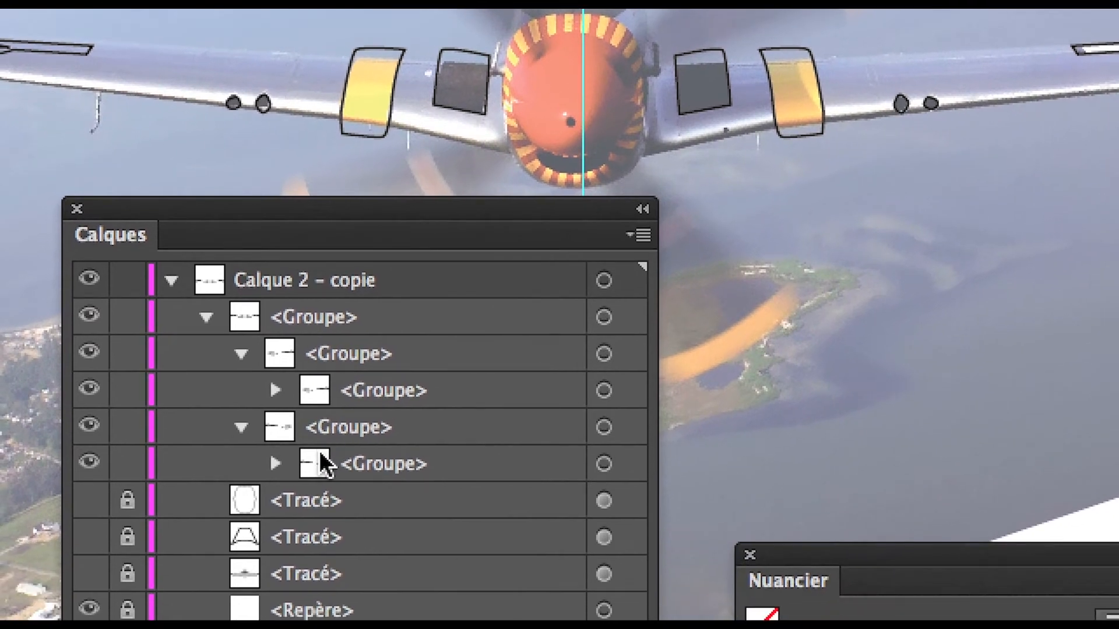
{"action": "left_click", "coordinate": [316, 505]}
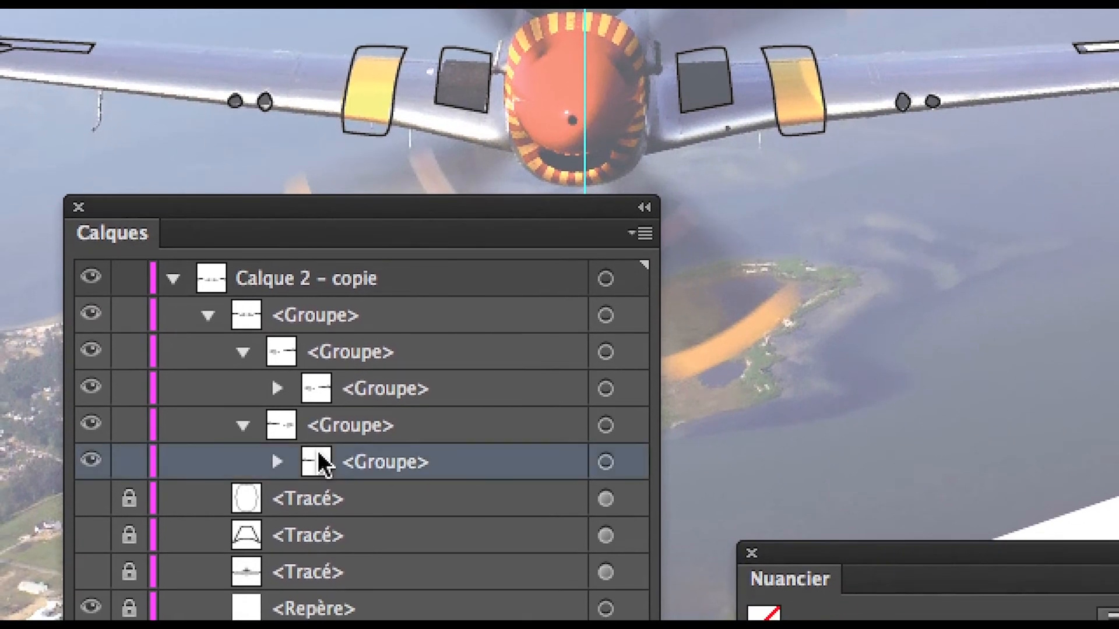
Highlight the remaining nested group of each wing in turn to check that each subgroup holds a single one.
{"action": "left_click", "coordinate": [310, 439]}
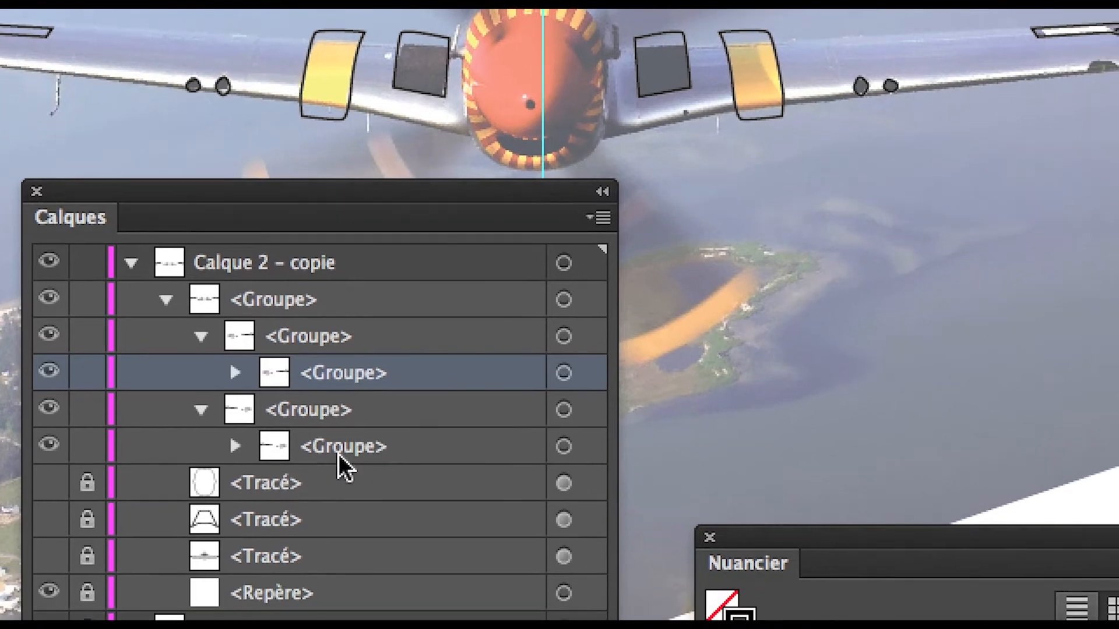
{"action": "left_click", "coordinate": [350, 498]}
{"action": "left_click", "coordinate": [347, 423]}
{"action": "left_click", "coordinate": [343, 501]}
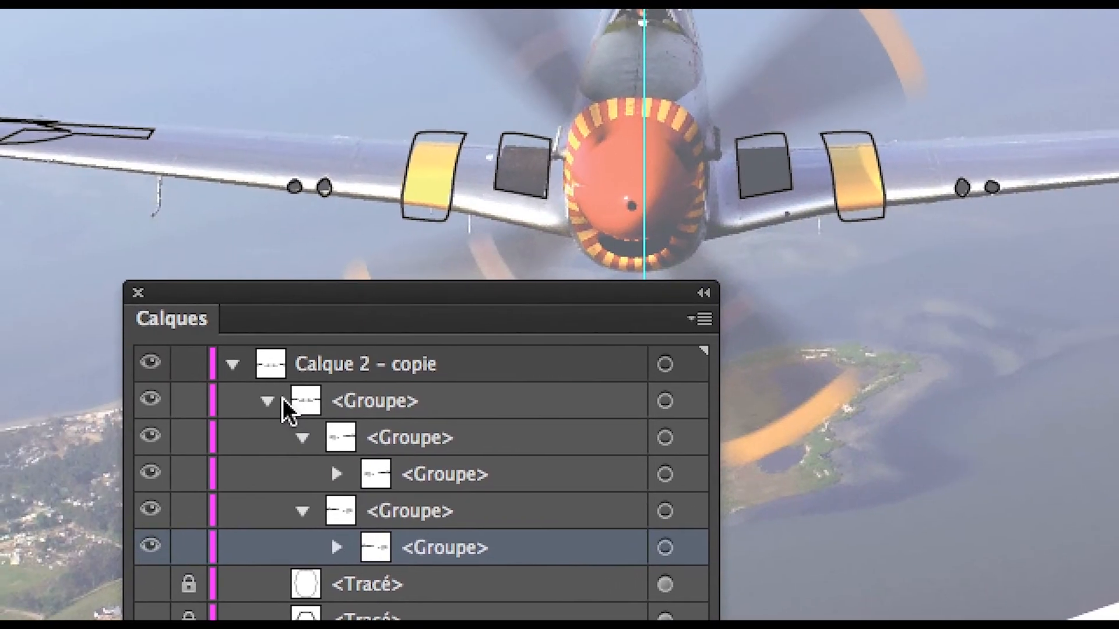
Collapse and reopen the main wing-markings group, toggle its visibility, and highlight the left-hand wing's nested group.
{"action": "left_click", "coordinate": [273, 400]}
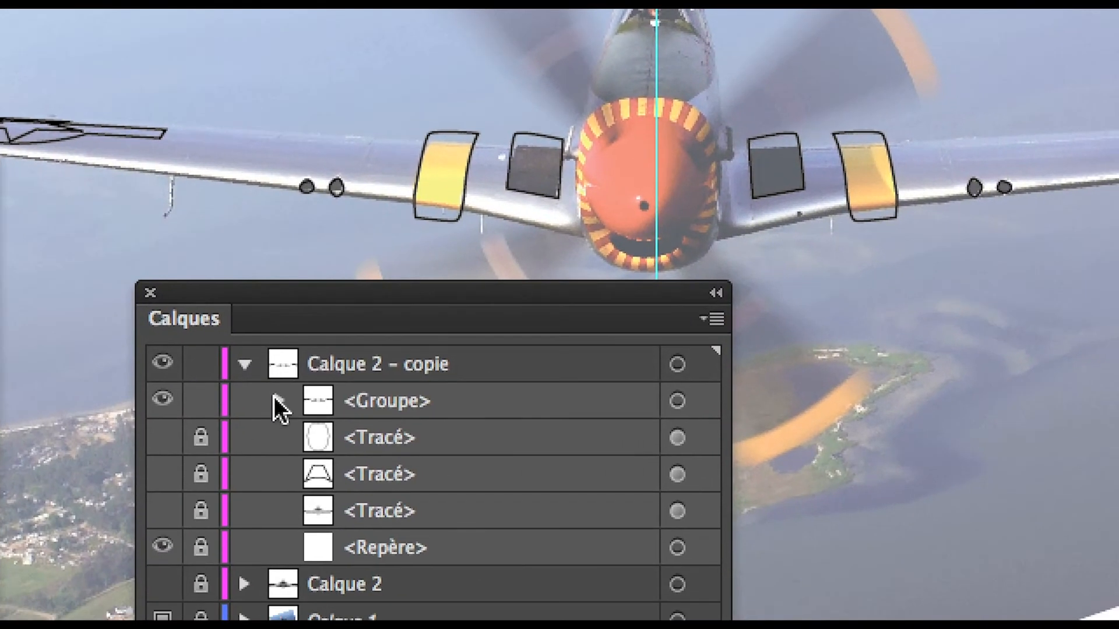
{"action": "left_click", "coordinate": [77, 560]}
{"action": "left_click", "coordinate": [158, 425]}
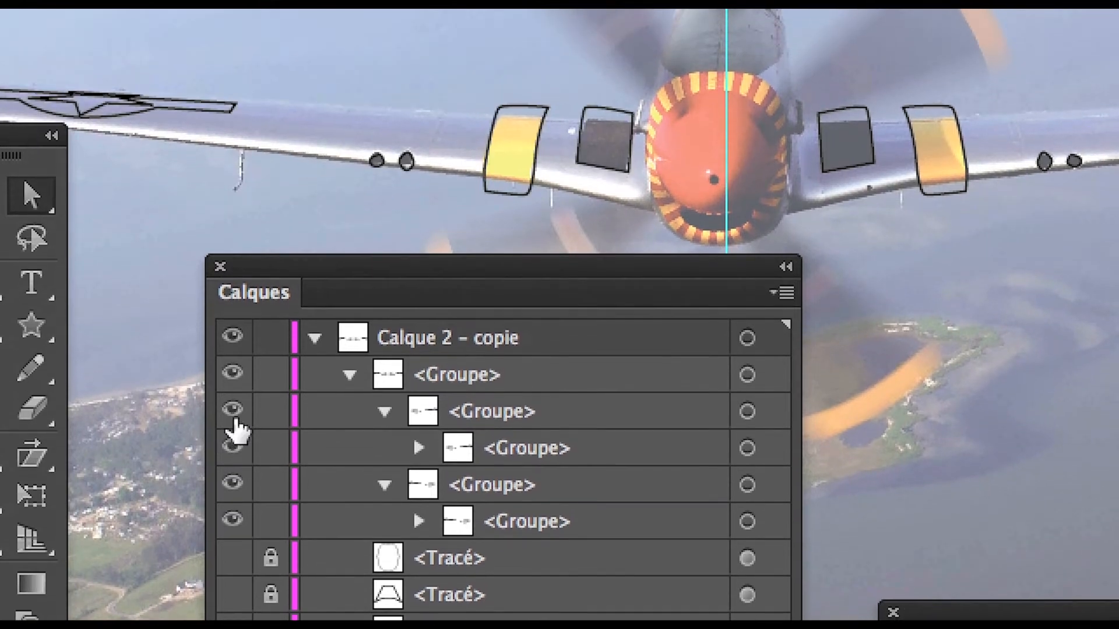
{"action": "left_click", "coordinate": [234, 366]}
{"action": "left_click", "coordinate": [233, 366]}
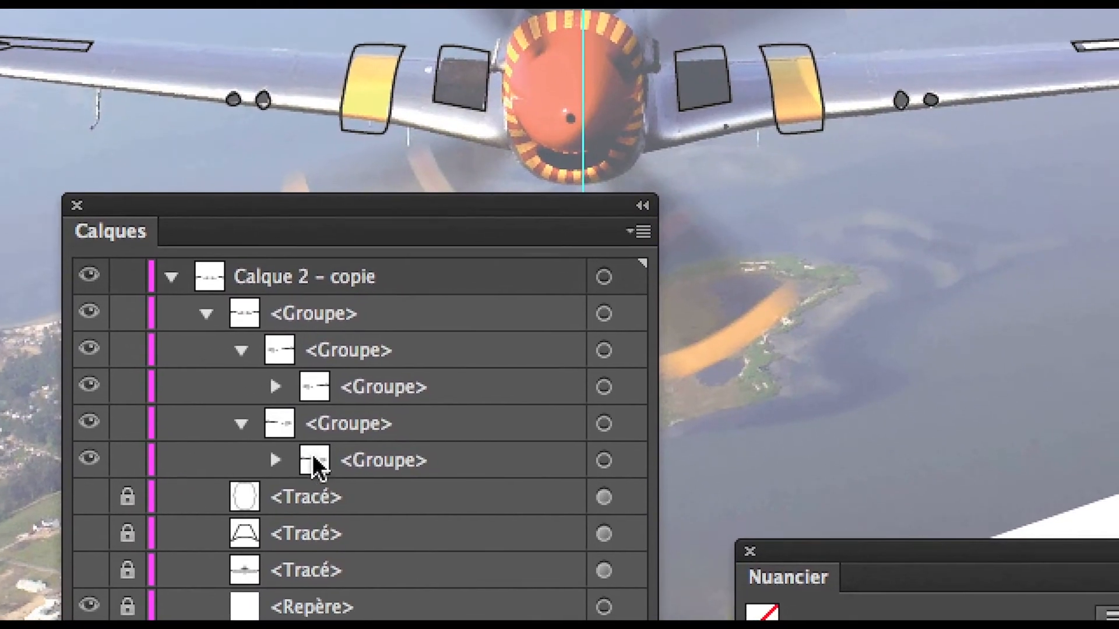
{"action": "left_click", "coordinate": [457, 480]}
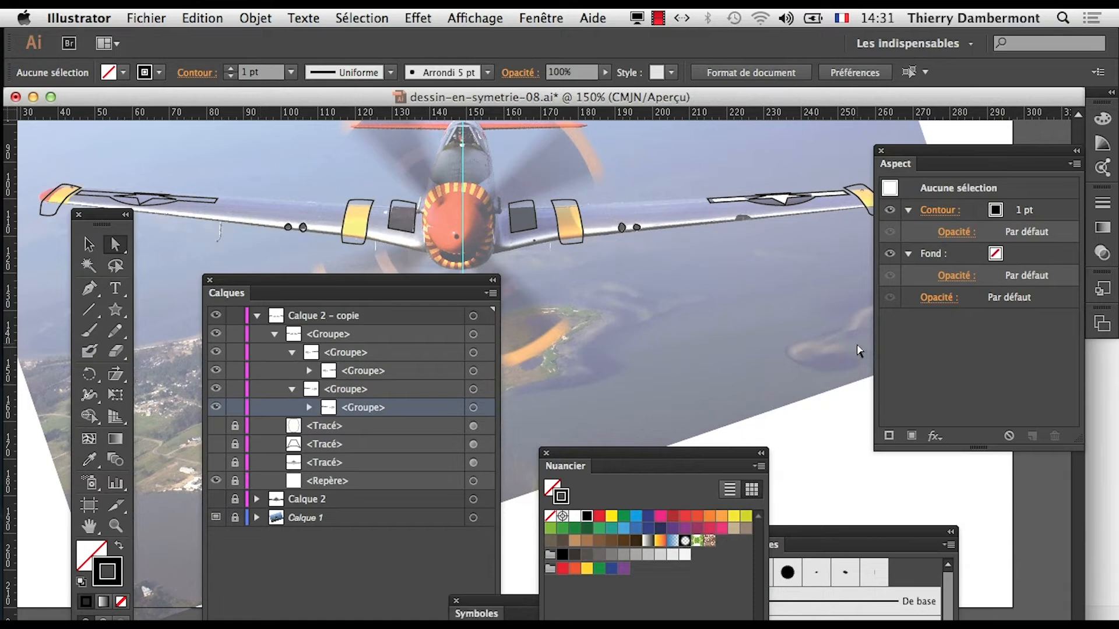
Save the document as a new Illustrator file named dessin-en-symetrie-09.ai in the AI-2014-07-17 folder.
{"action": "left_click", "coordinate": [145, 18]}
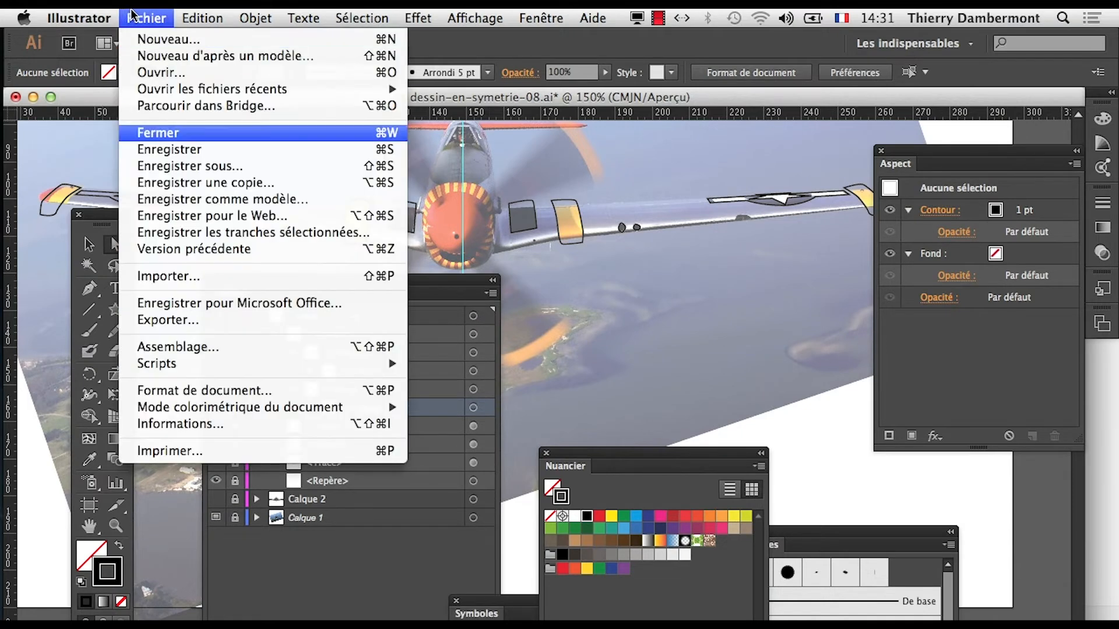
{"action": "left_click", "coordinate": [194, 167]}
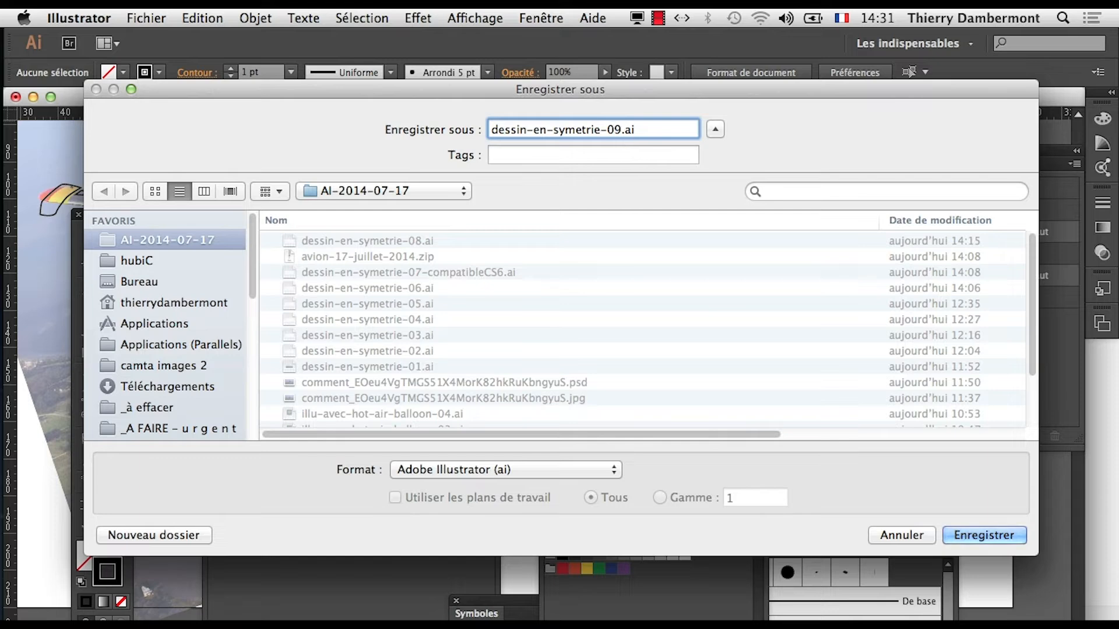
{"action": "left_click", "coordinate": [1007, 537]}
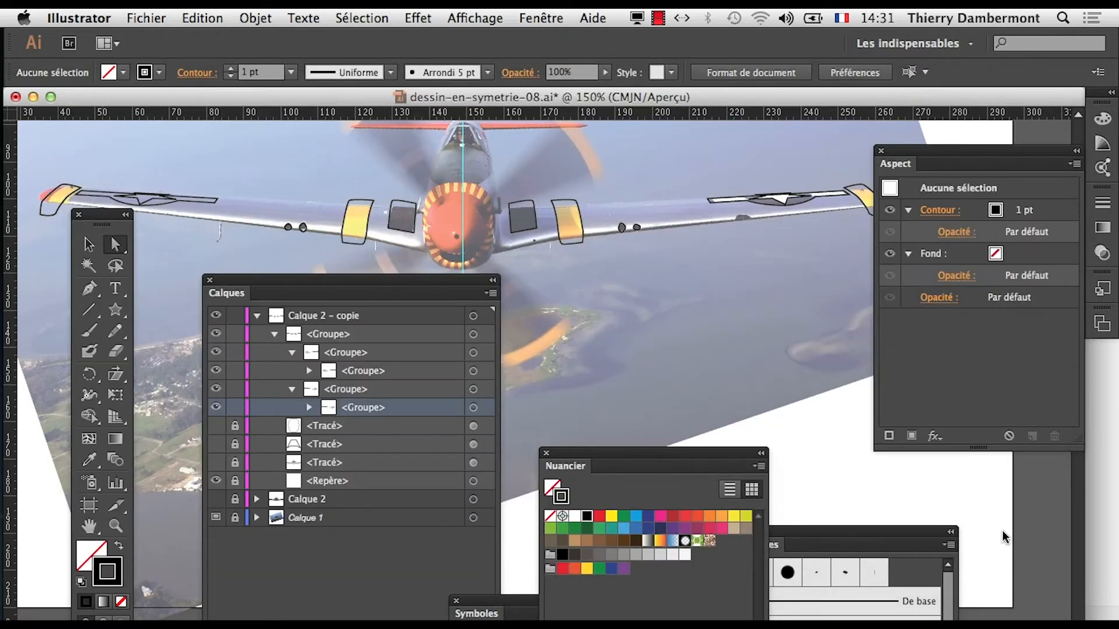
{"action": "key", "text": "Return"}
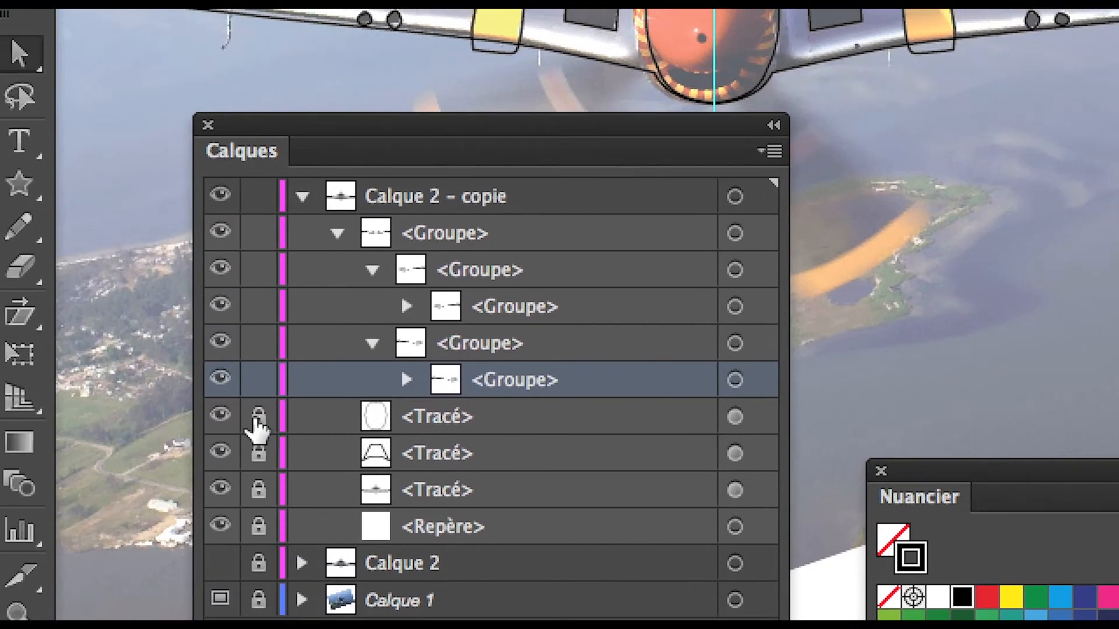
Unlock the three paths below the wing-markings group and expand the appearance of the nose outline.
{"action": "left_click_drag", "start_coordinate": [255, 421], "coordinate": [256, 471]}
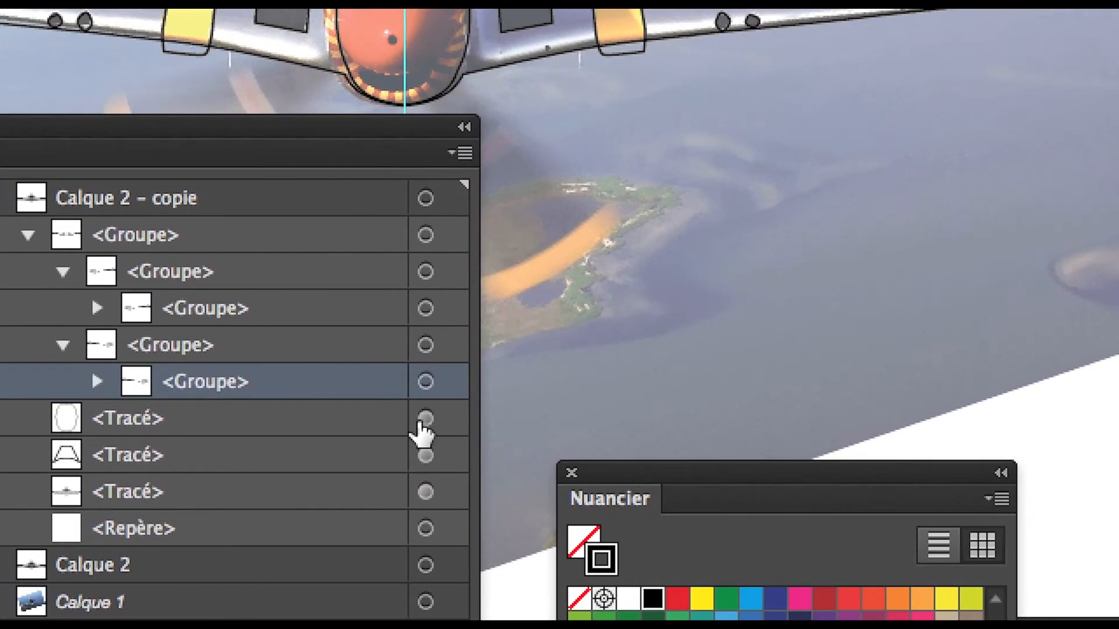
{"action": "left_click", "coordinate": [735, 385]}
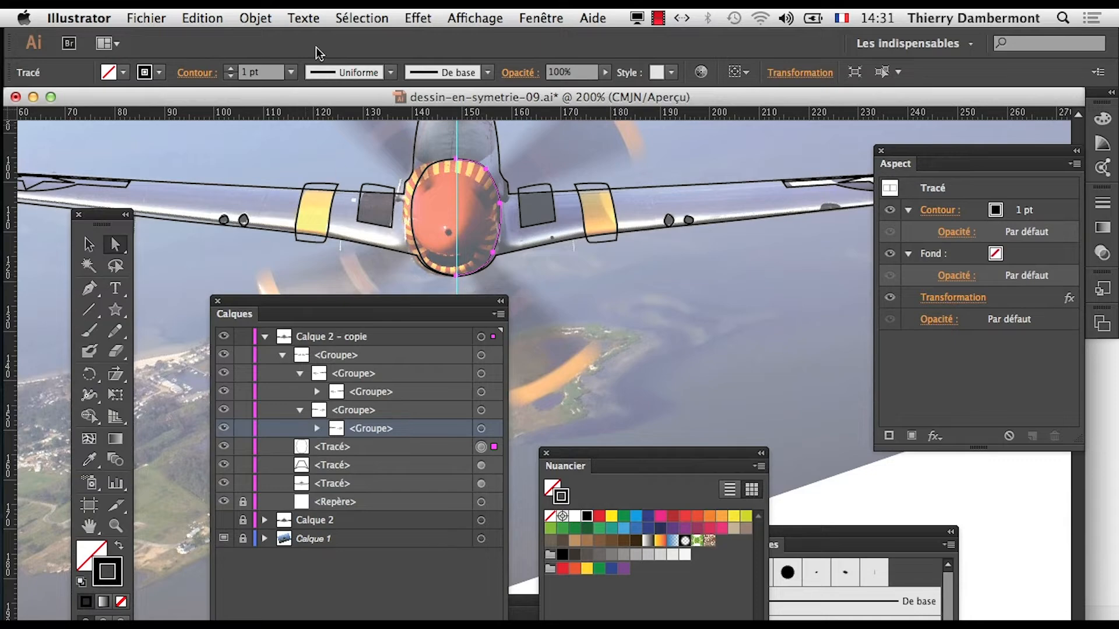
{"action": "left_click", "coordinate": [269, 14]}
{"action": "left_click", "coordinate": [305, 208]}
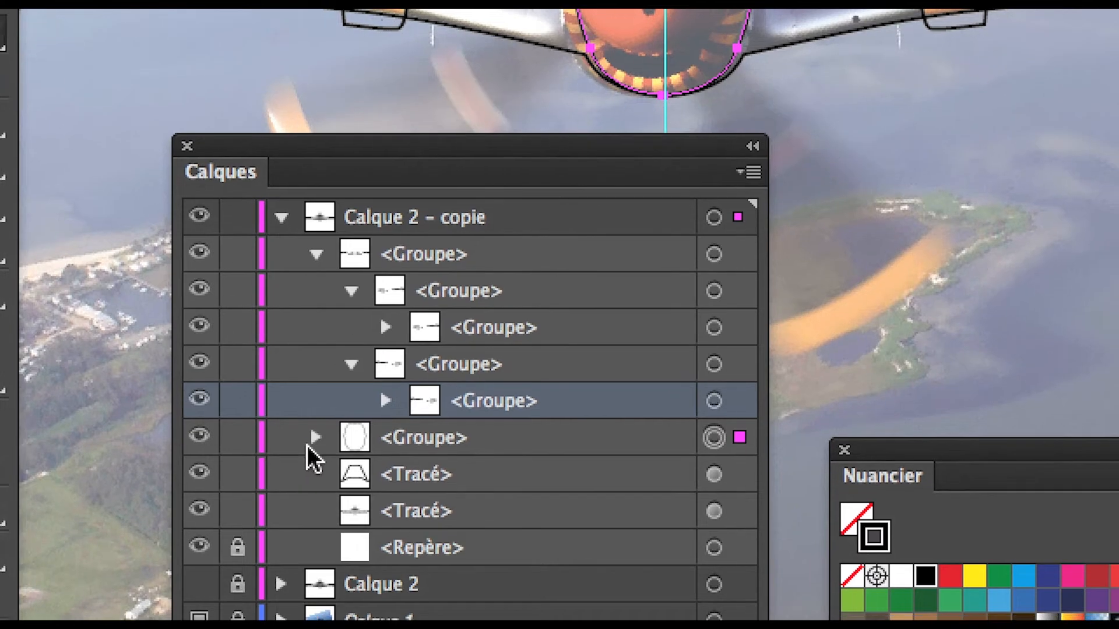
Open the expanded nose group and toggle the visibility of its two subgroups to identify the half outline in each.
{"action": "left_click", "coordinate": [314, 438]}
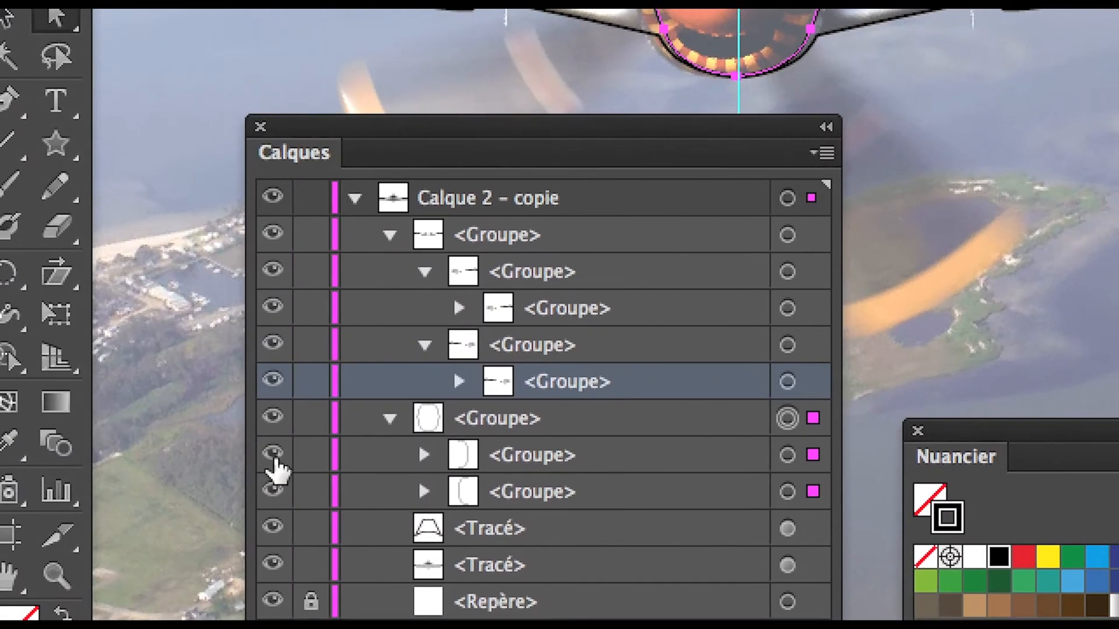
{"action": "left_click", "coordinate": [274, 456]}
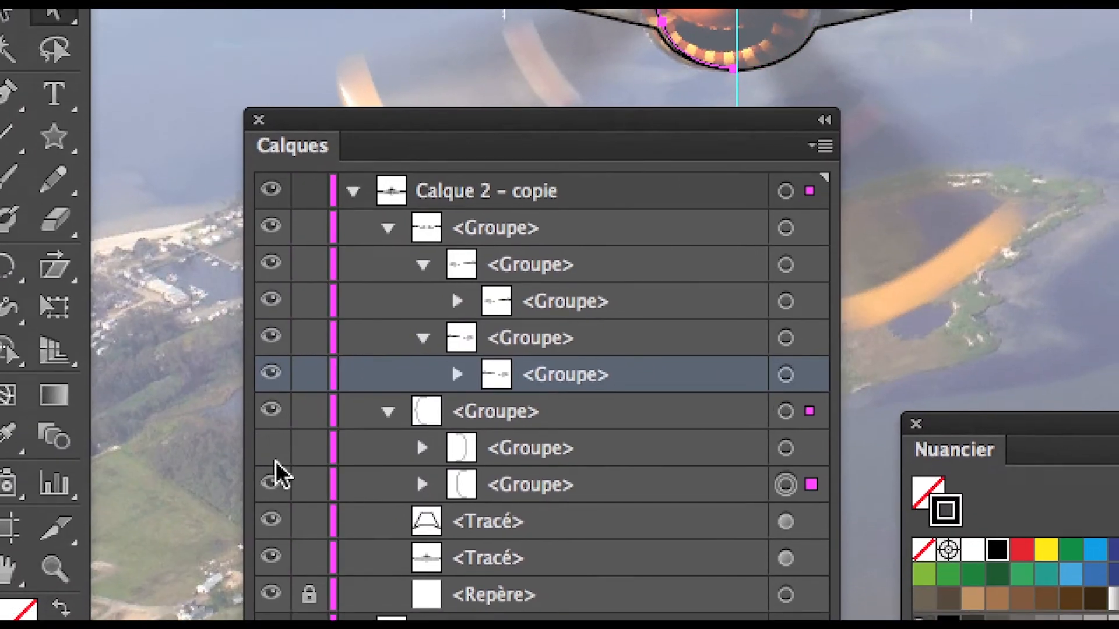
{"action": "left_click", "coordinate": [275, 490]}
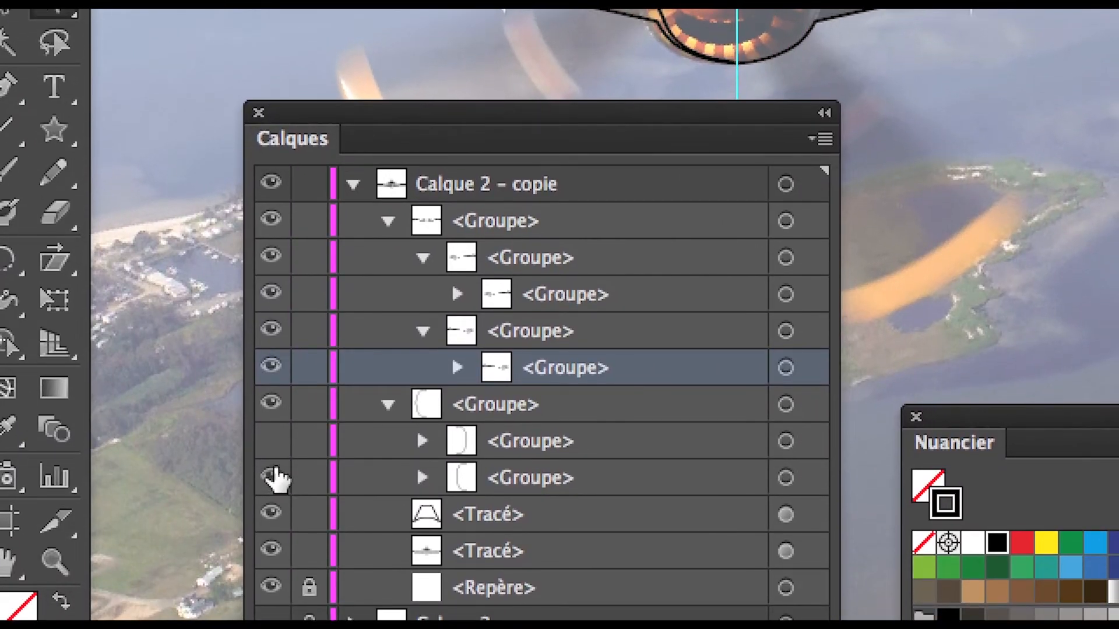
{"action": "left_click", "coordinate": [274, 475]}
{"action": "left_click", "coordinate": [274, 484]}
{"action": "left_click", "coordinate": [273, 450]}
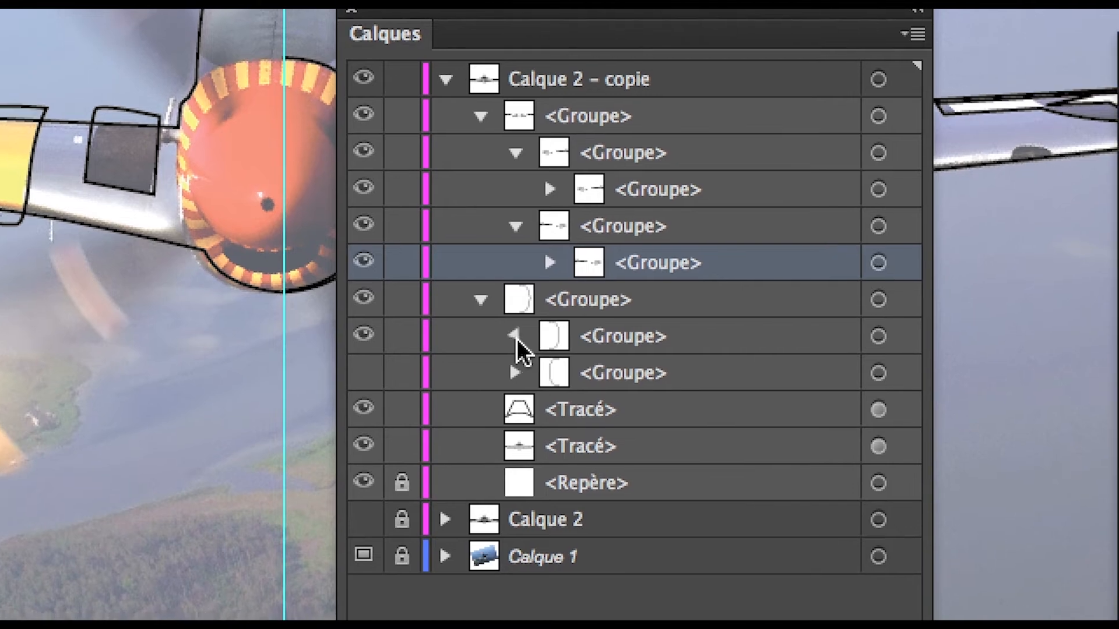
Show the nose's left half again, inspect the path inside each of the two subgroups, and collapse the nose group.
{"action": "left_click", "coordinate": [564, 580]}
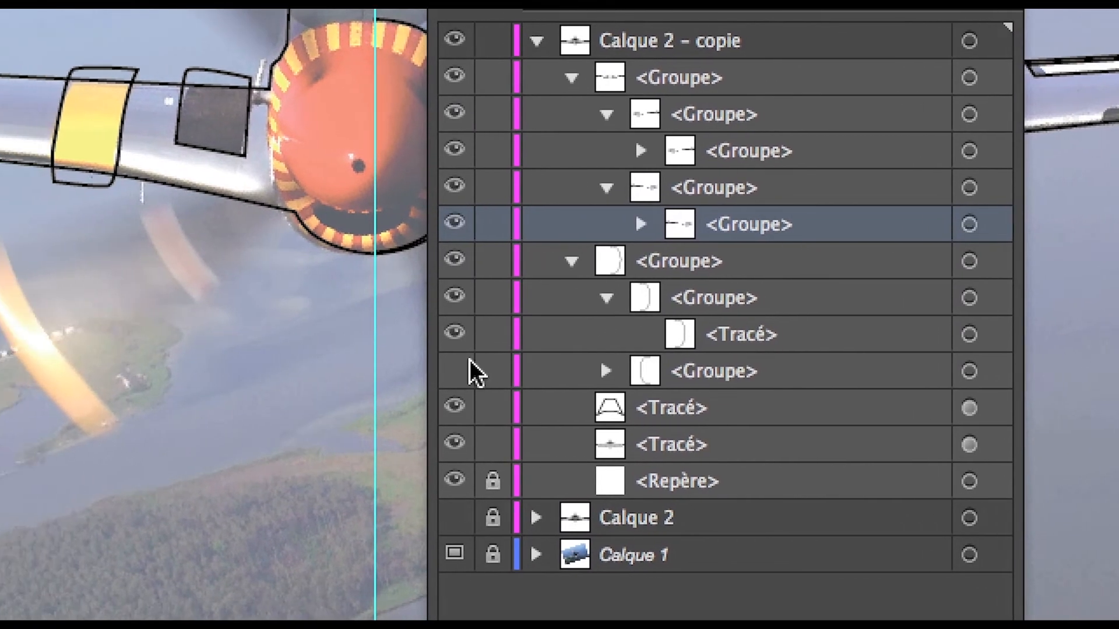
{"action": "left_click", "coordinate": [470, 364]}
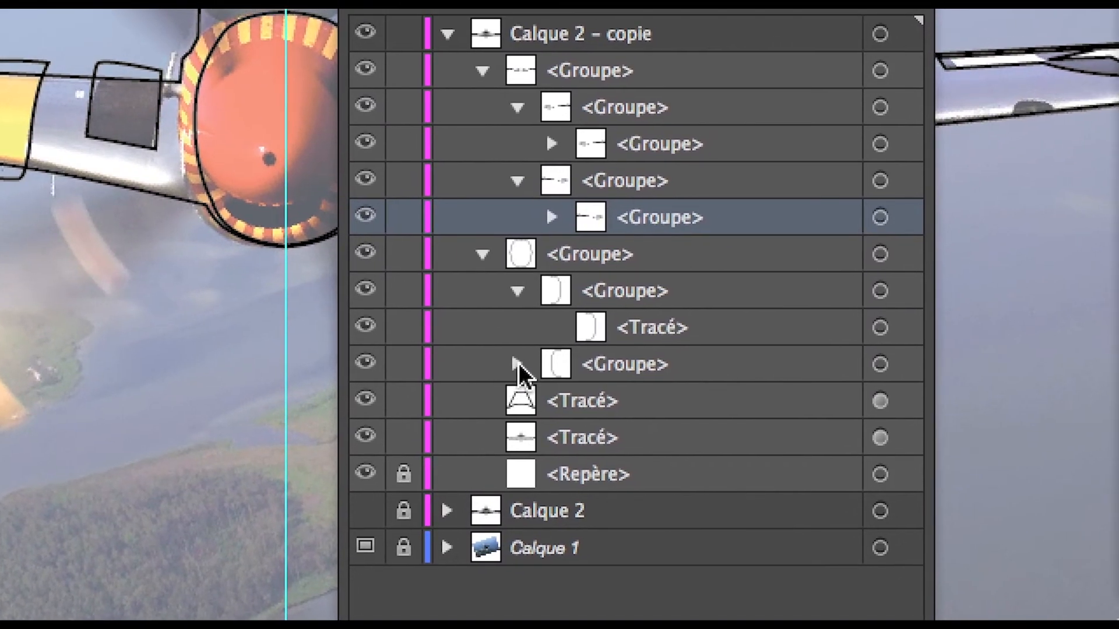
{"action": "left_click", "coordinate": [606, 372]}
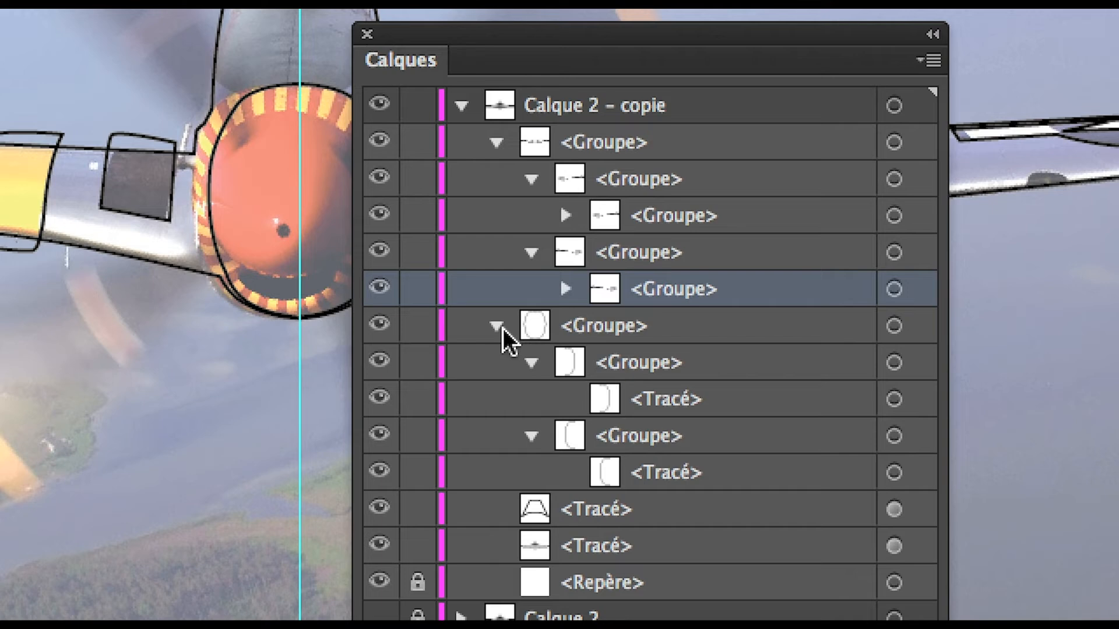
{"action": "left_click", "coordinate": [497, 312]}
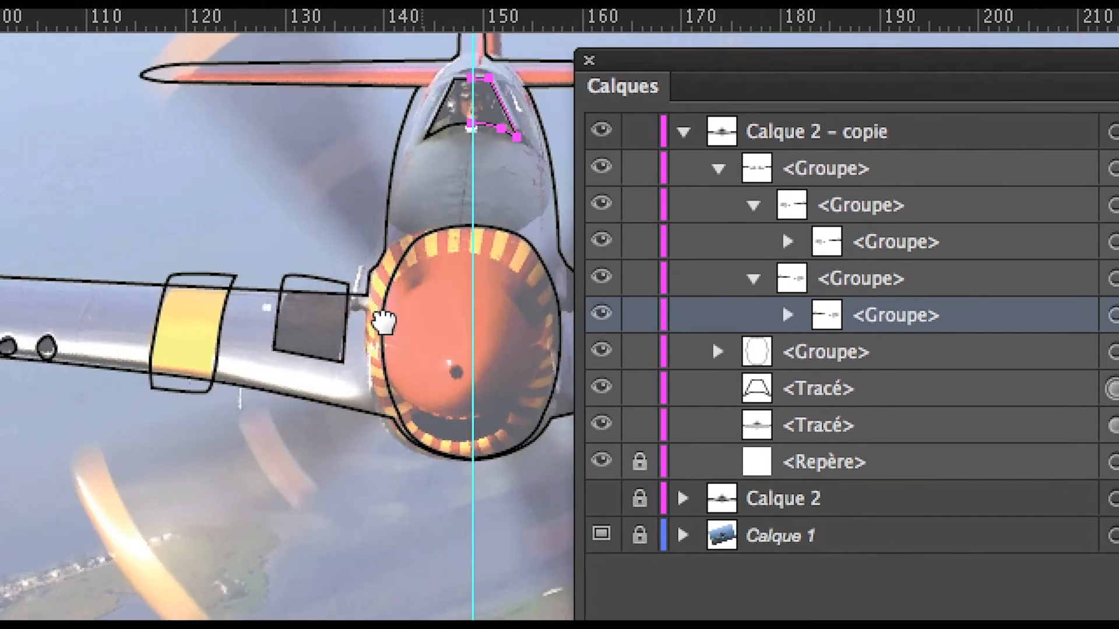
Expand the appearance of the cockpit windshield path into separate mirrored halves.
{"action": "left_click_drag", "start_coordinate": [383, 322], "coordinate": [321, 430]}
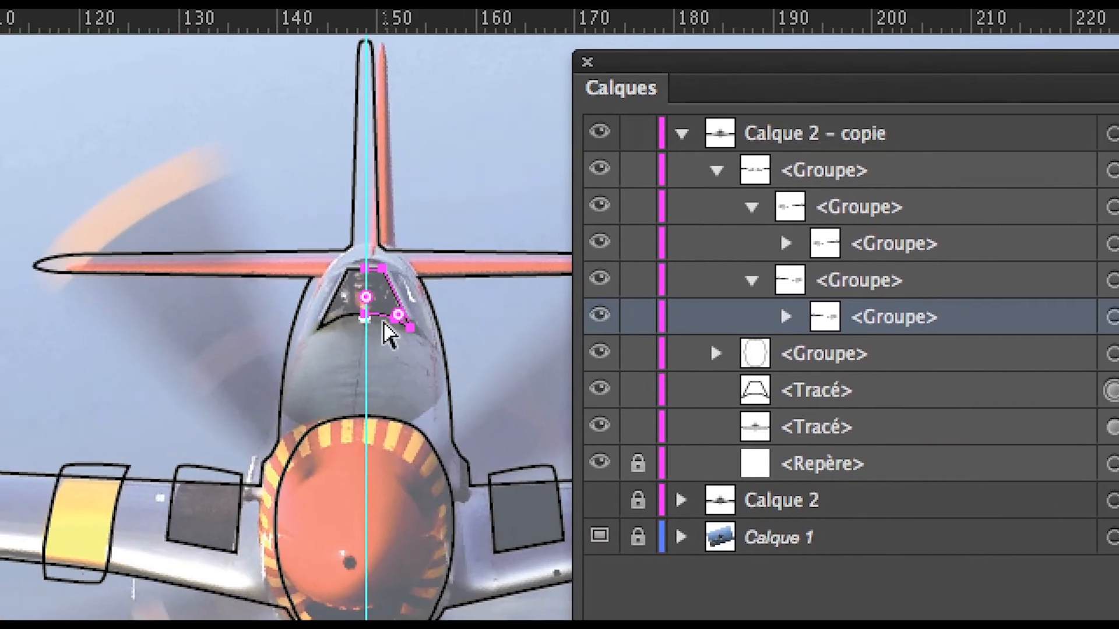
{"action": "scroll", "coordinate": [386, 330], "scroll_direction": "up", "scroll_amount": 2}
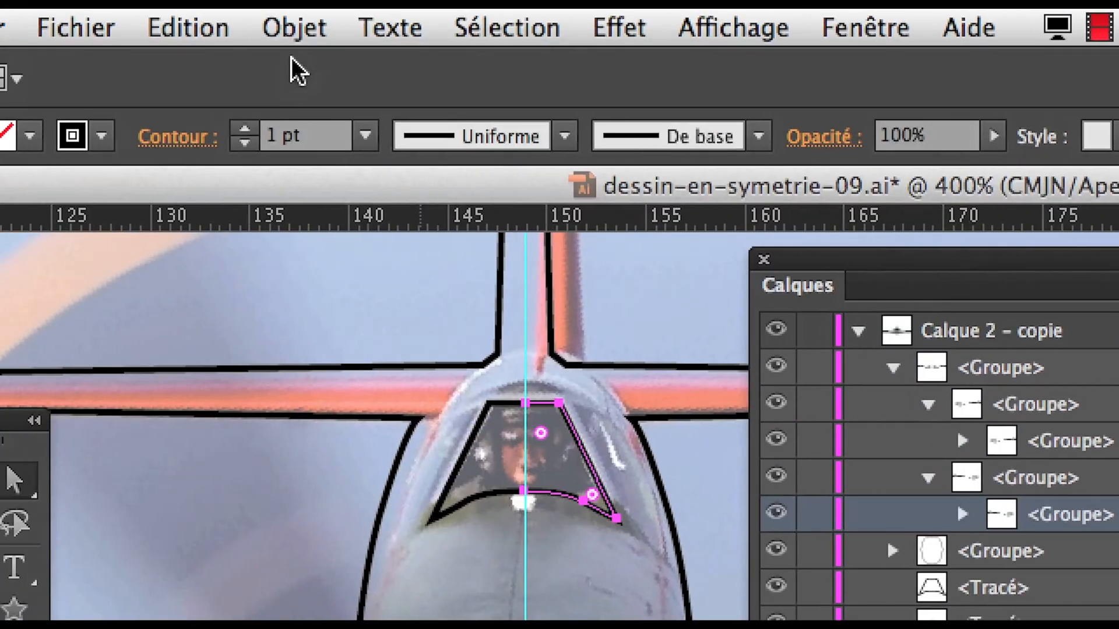
{"action": "left_click", "coordinate": [294, 28]}
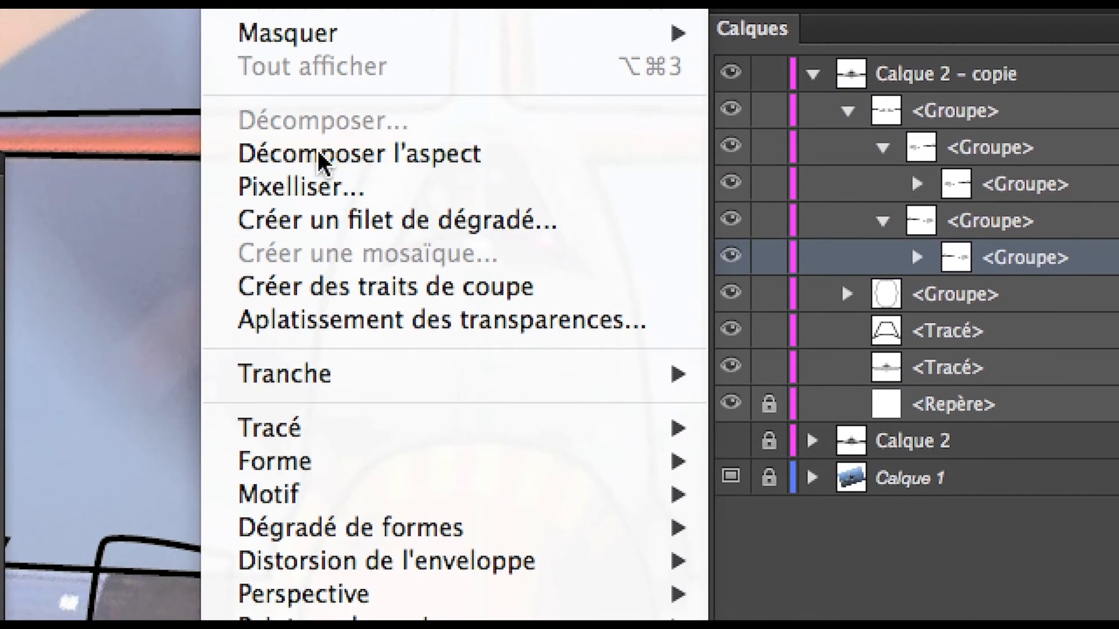
{"action": "left_click", "coordinate": [380, 409]}
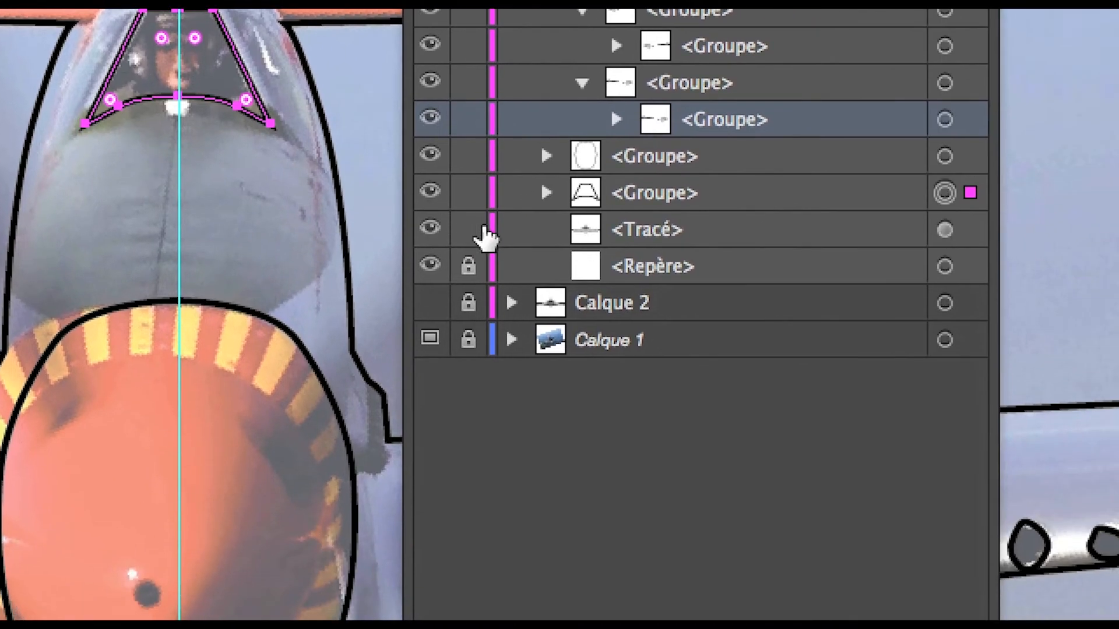
Open the windshield group and its two subgroups to inspect the path in each, and collapse the group.
{"action": "left_click", "coordinate": [546, 193]}
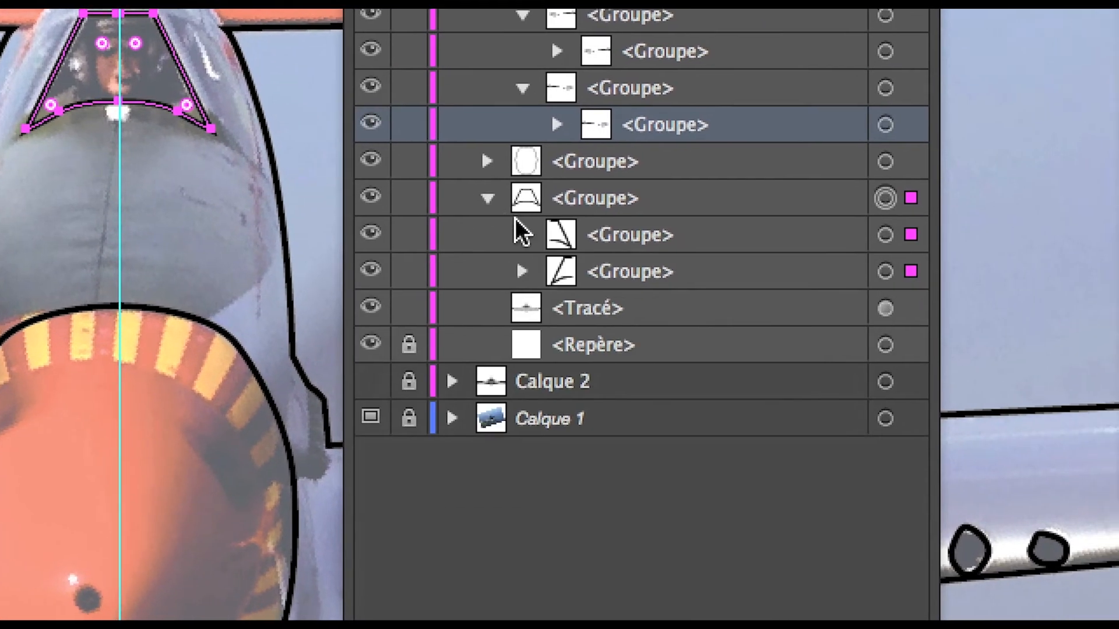
{"action": "left_click", "coordinate": [522, 234]}
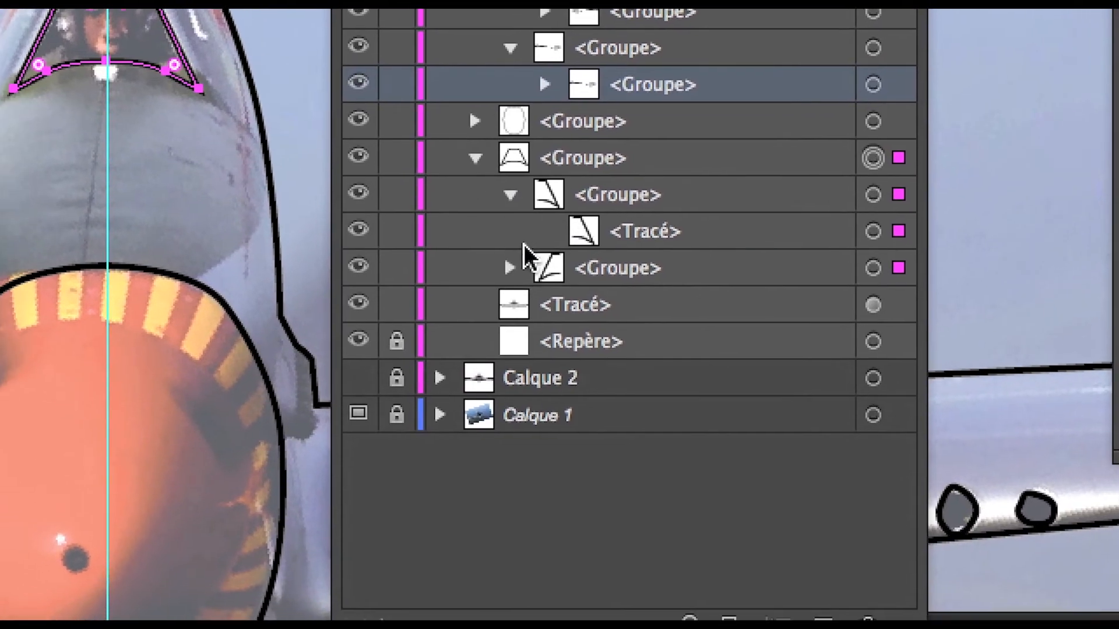
{"action": "left_click", "coordinate": [509, 268]}
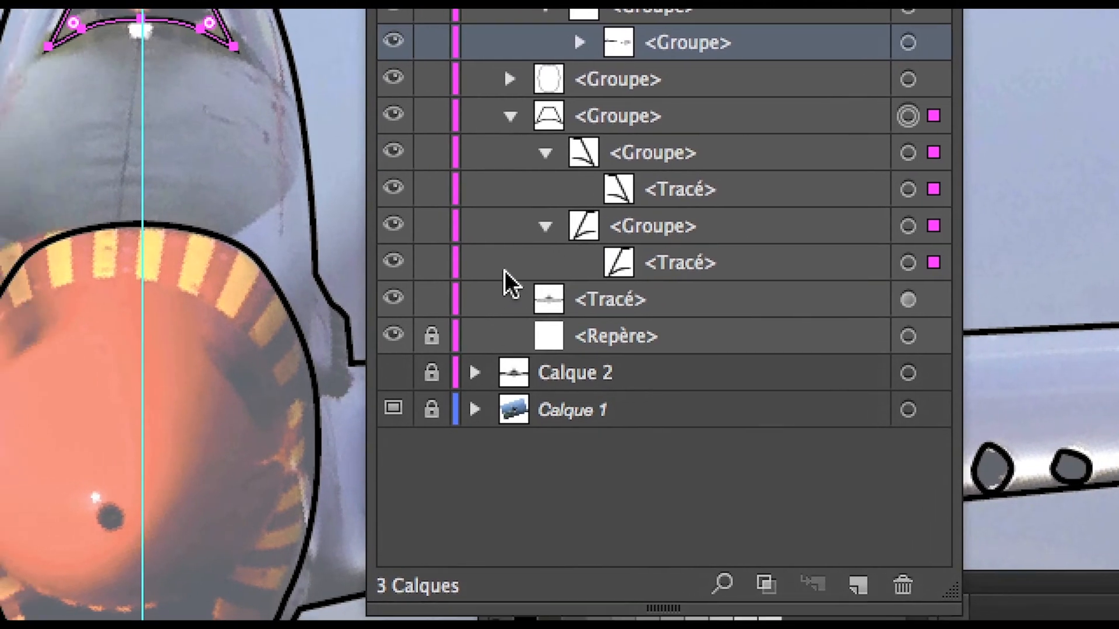
{"action": "left_click", "coordinate": [510, 116]}
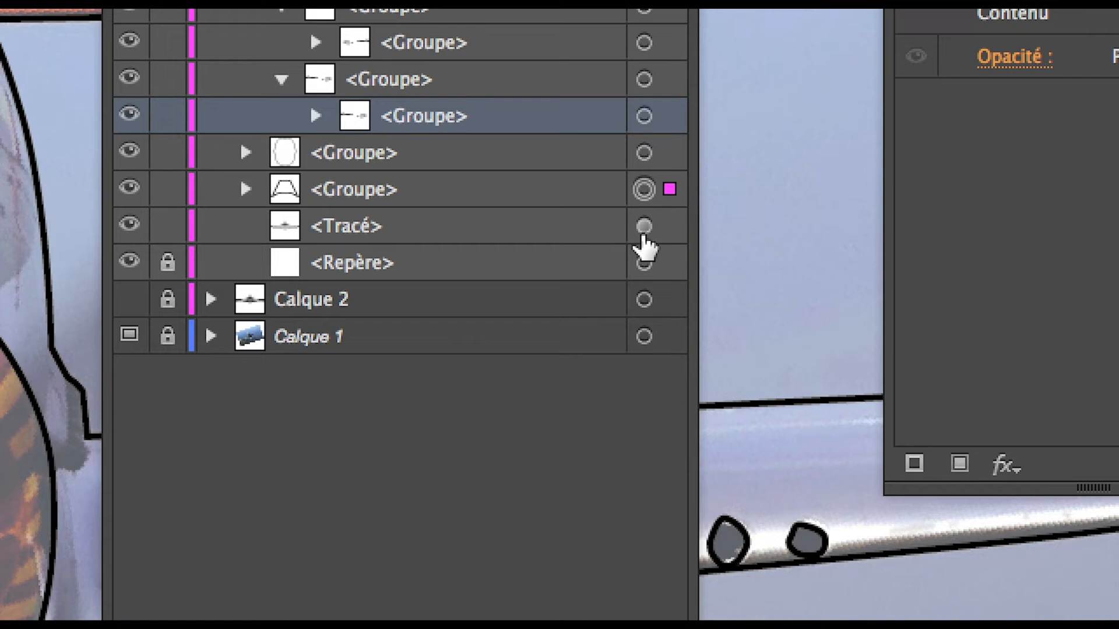
Expand the appearance of the airplane's main outline path and open the resulting group to reveal its two halves.
{"action": "left_click", "coordinate": [976, 234]}
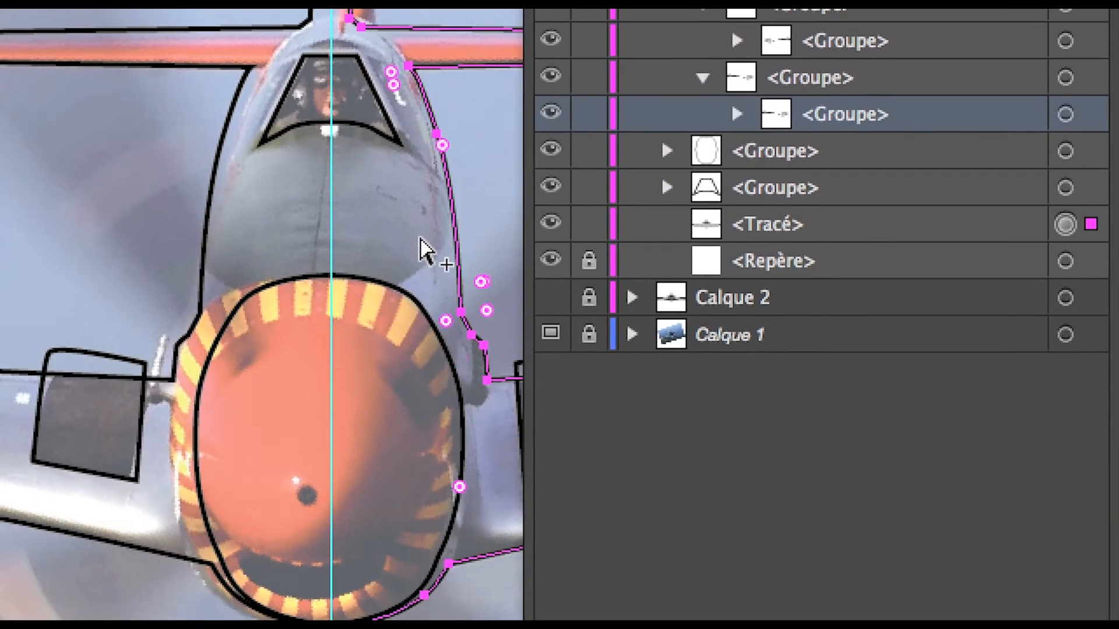
{"action": "scroll", "coordinate": [421, 239], "scroll_direction": "down", "scroll_amount": 3}
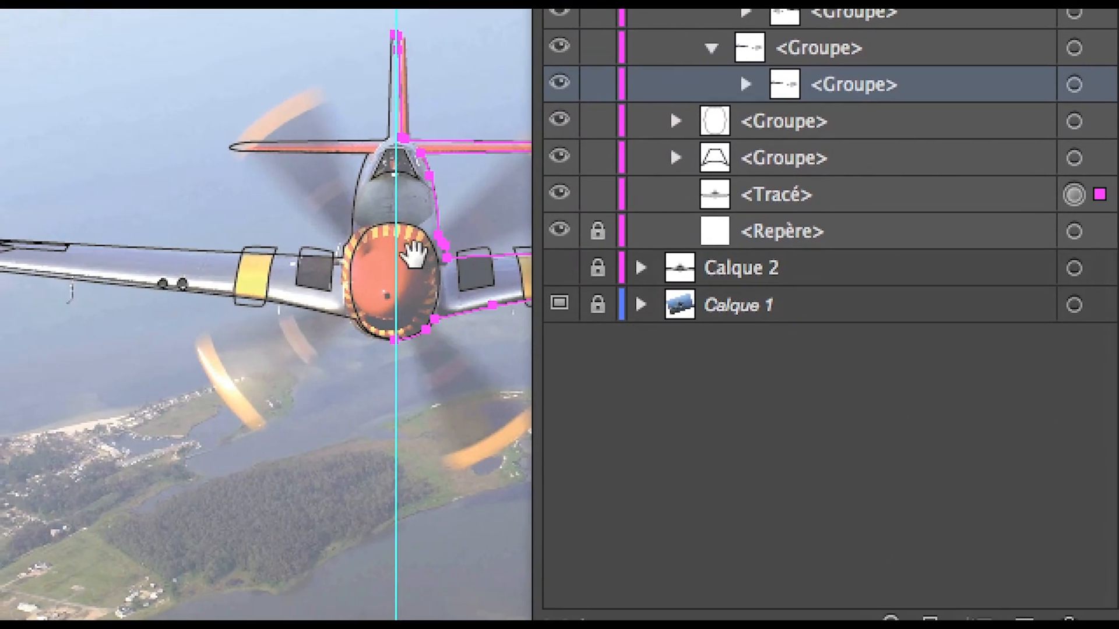
{"action": "left_click_drag", "start_coordinate": [414, 253], "coordinate": [134, 269]}
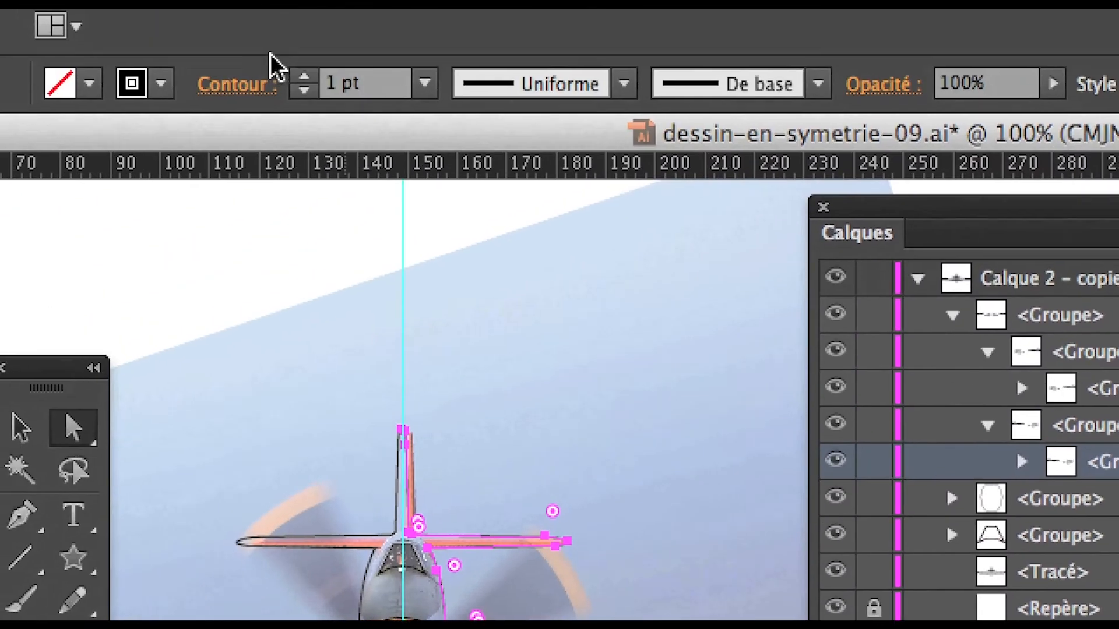
{"action": "left_click", "coordinate": [300, 18]}
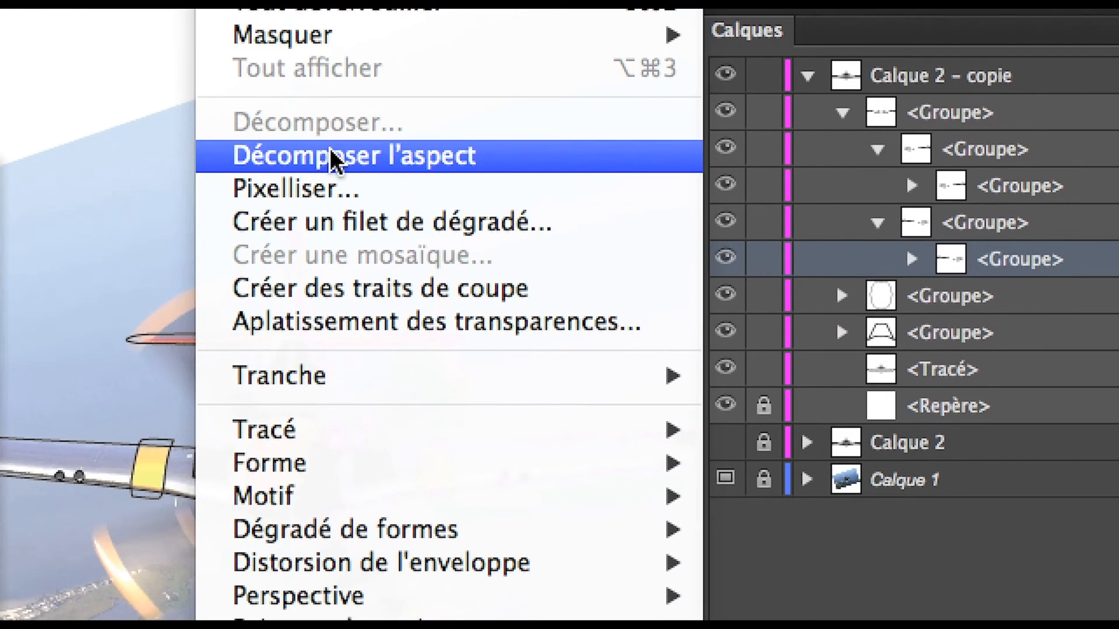
{"action": "left_click", "coordinate": [332, 202]}
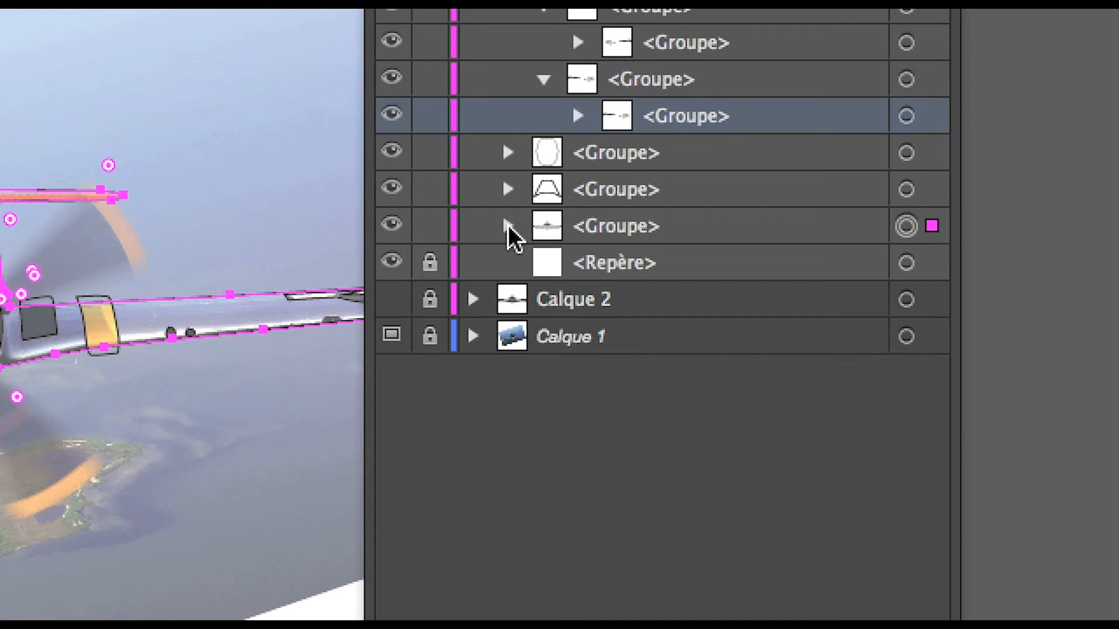
{"action": "left_click", "coordinate": [795, 338]}
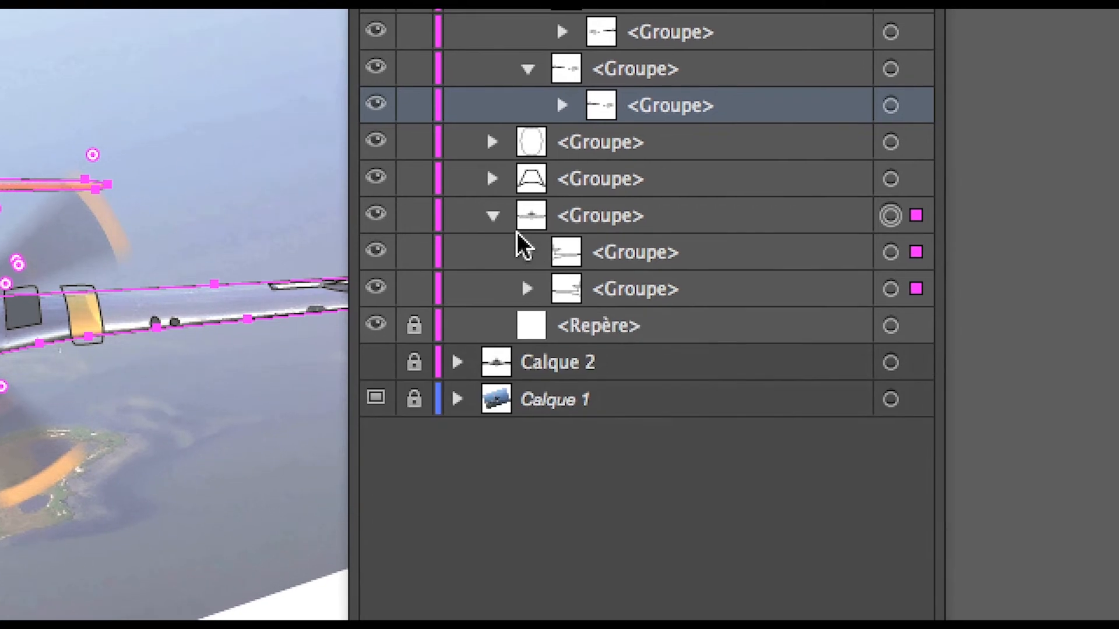
Open both subgroups of the airplane's main outline to inspect their paths, collapse the outline group and deselect everything.
{"action": "left_click", "coordinate": [527, 251]}
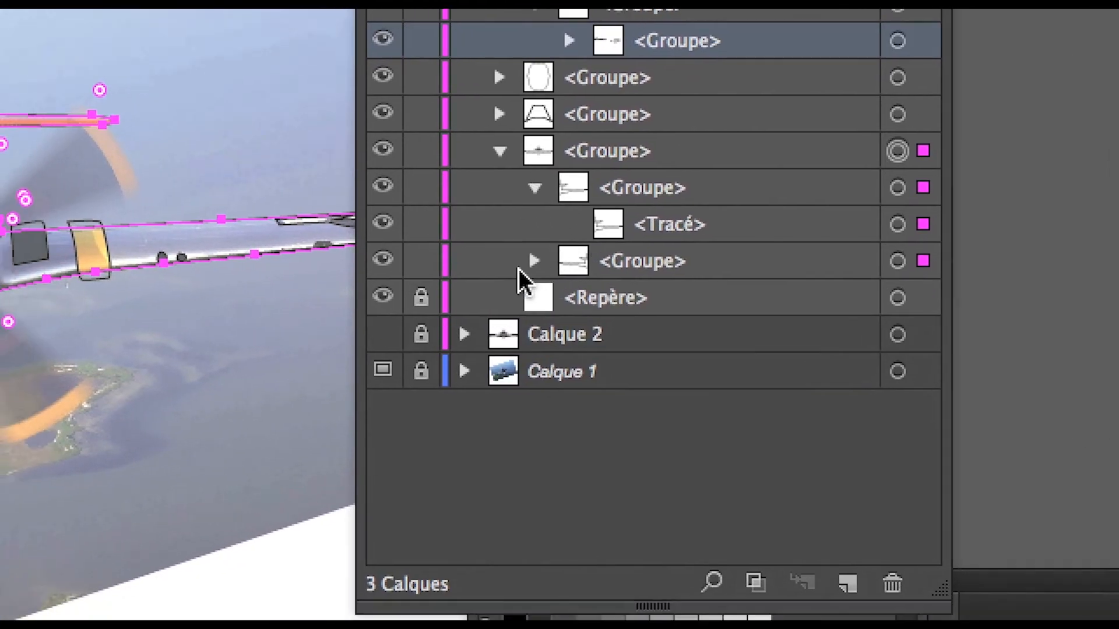
{"action": "left_click", "coordinate": [534, 261]}
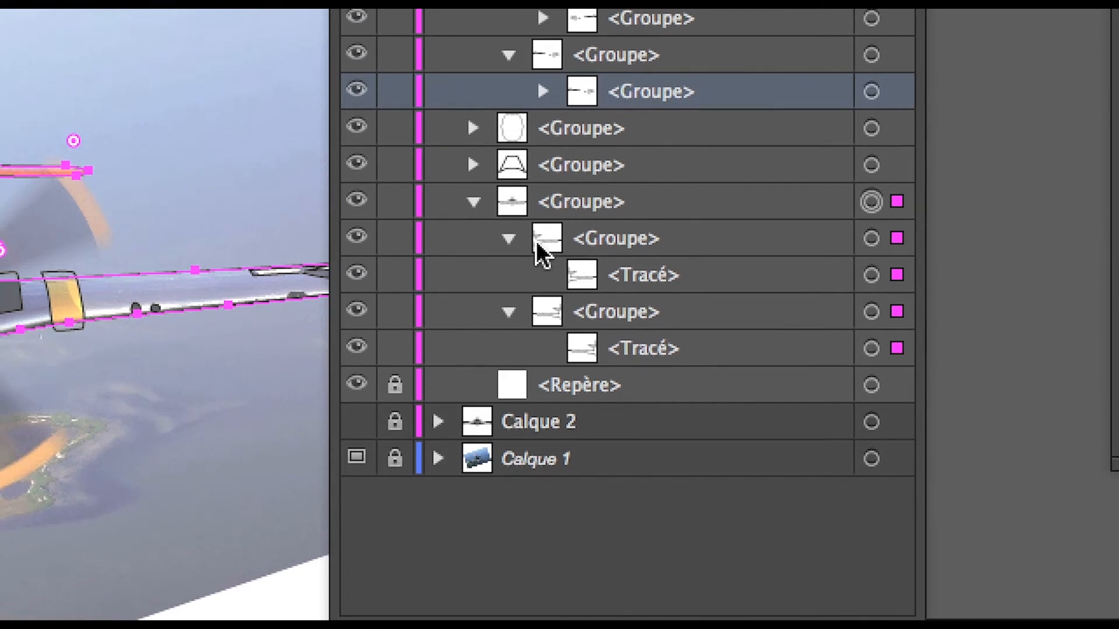
{"action": "left_click", "coordinate": [474, 201]}
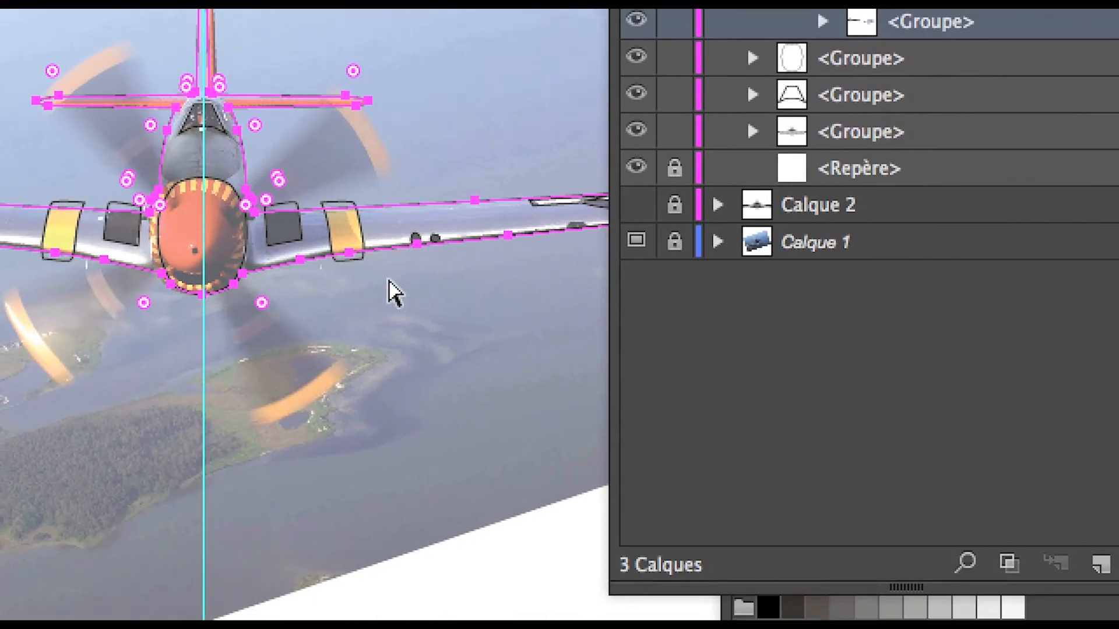
{"action": "left_click", "coordinate": [389, 294]}
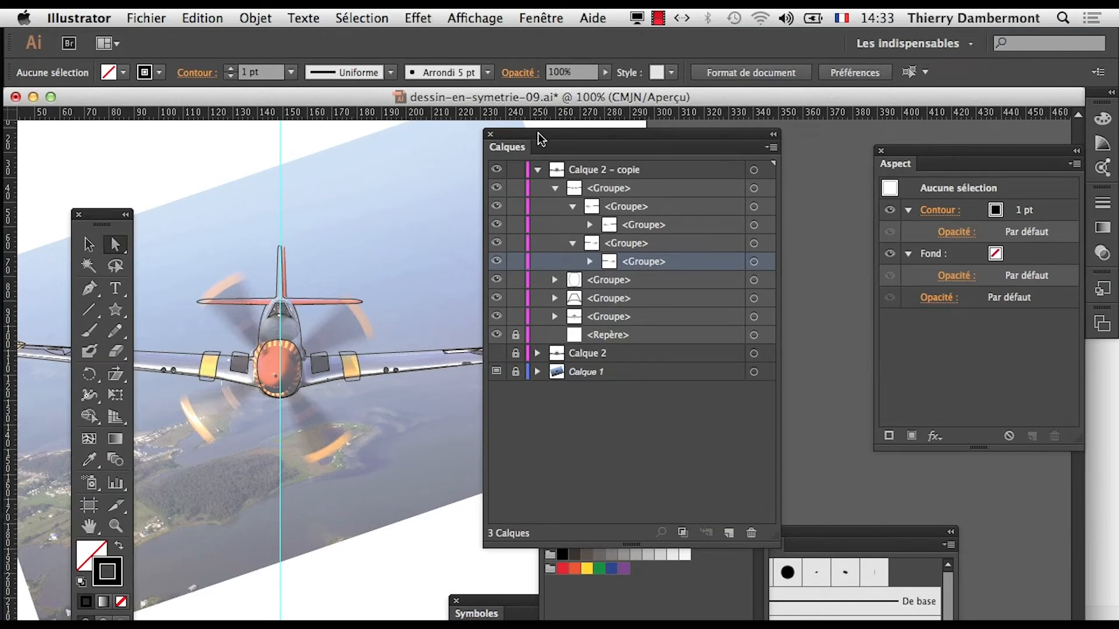
Save the airplane drawing under the new name dessin-en-symetrie-10.ai in Illustrator CC format.
{"action": "left_click_drag", "start_coordinate": [541, 139], "coordinate": [508, 402]}
{"action": "left_click_drag", "start_coordinate": [378, 324], "coordinate": [586, 190]}
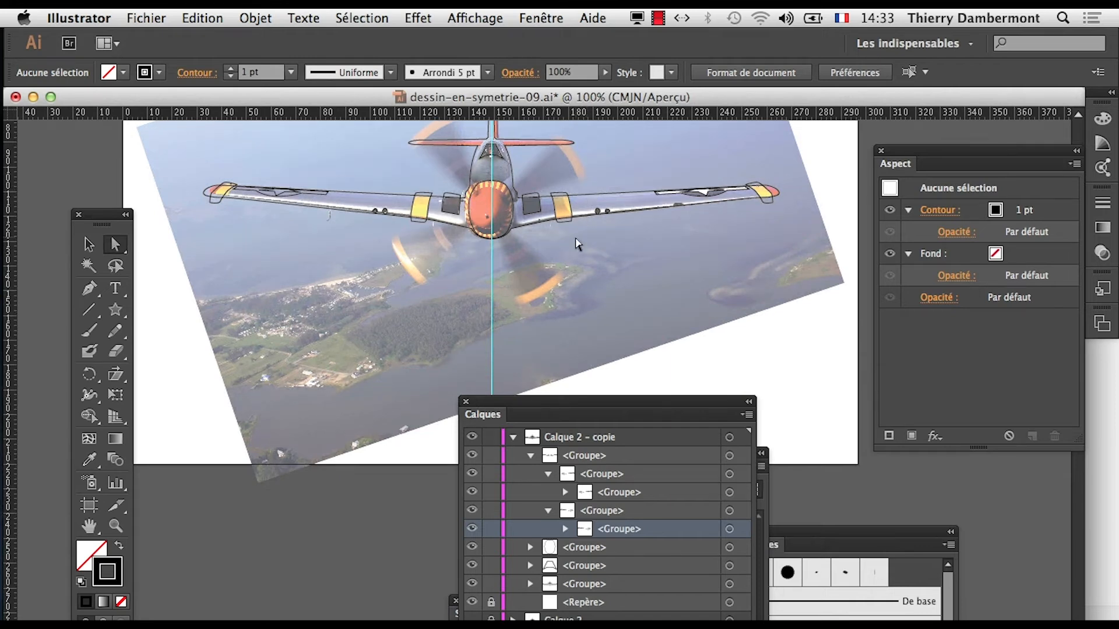
{"action": "left_click", "coordinate": [146, 17]}
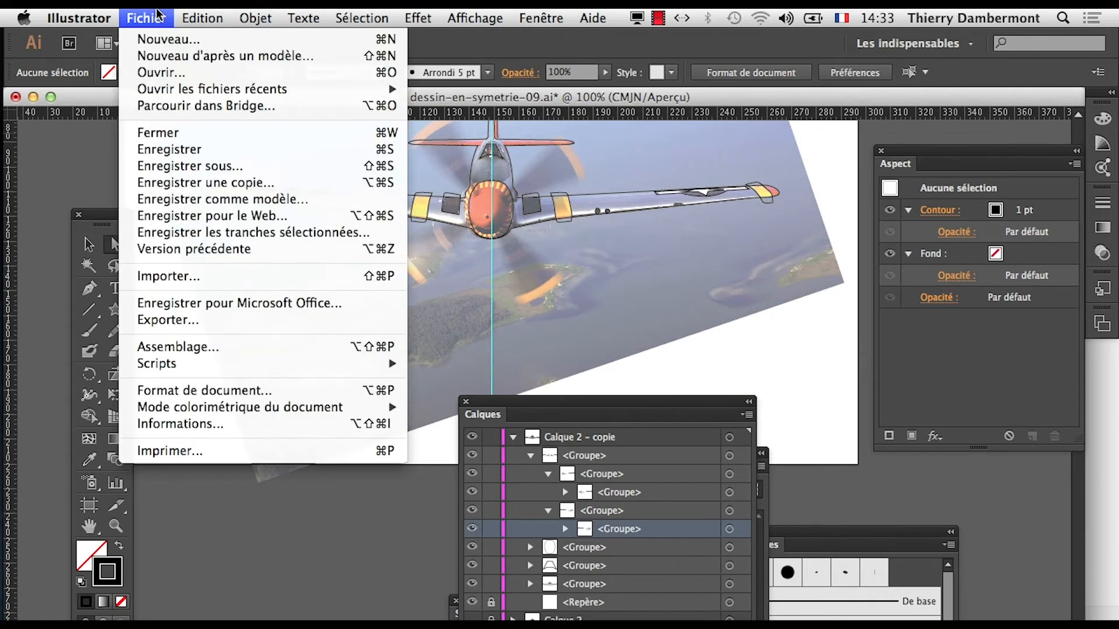
{"action": "left_click", "coordinate": [197, 166]}
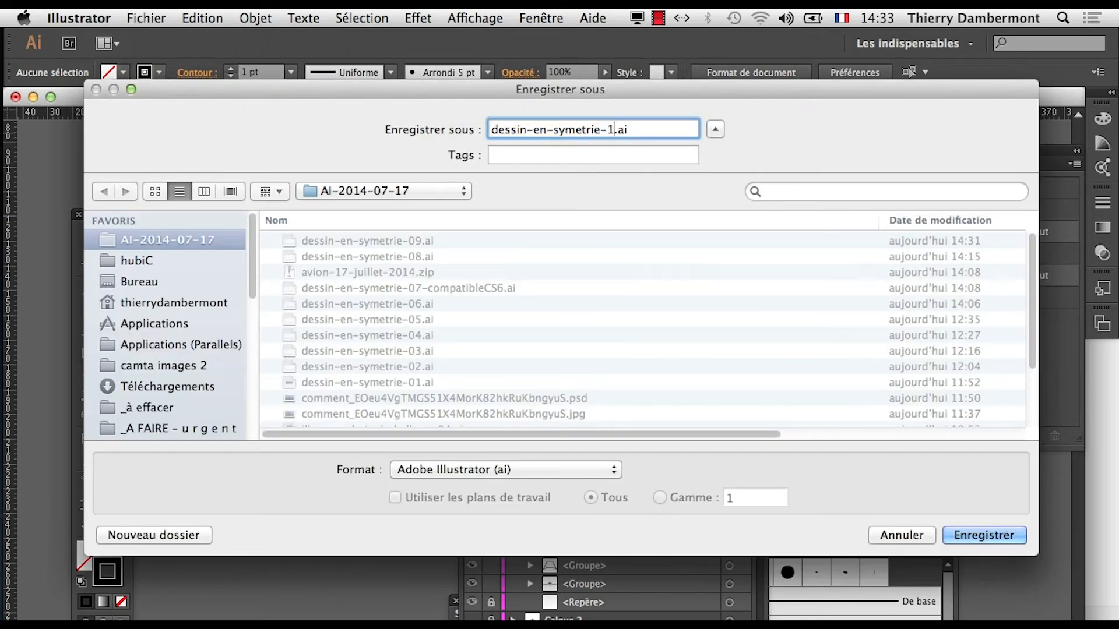
{"action": "left_click", "coordinate": [971, 529]}
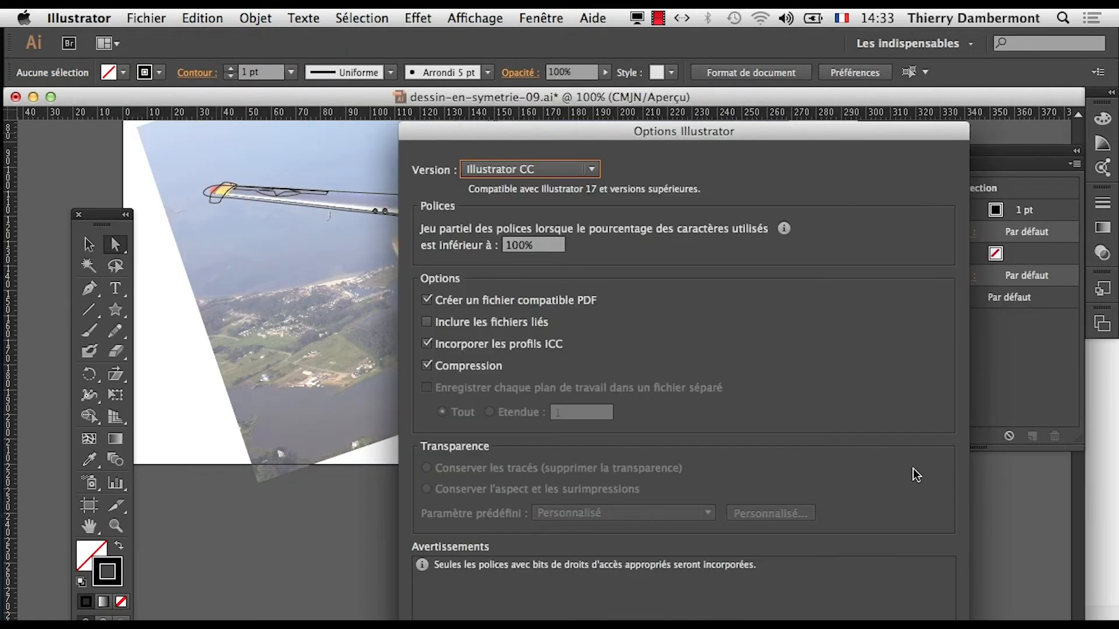
{"action": "key", "text": "Return"}
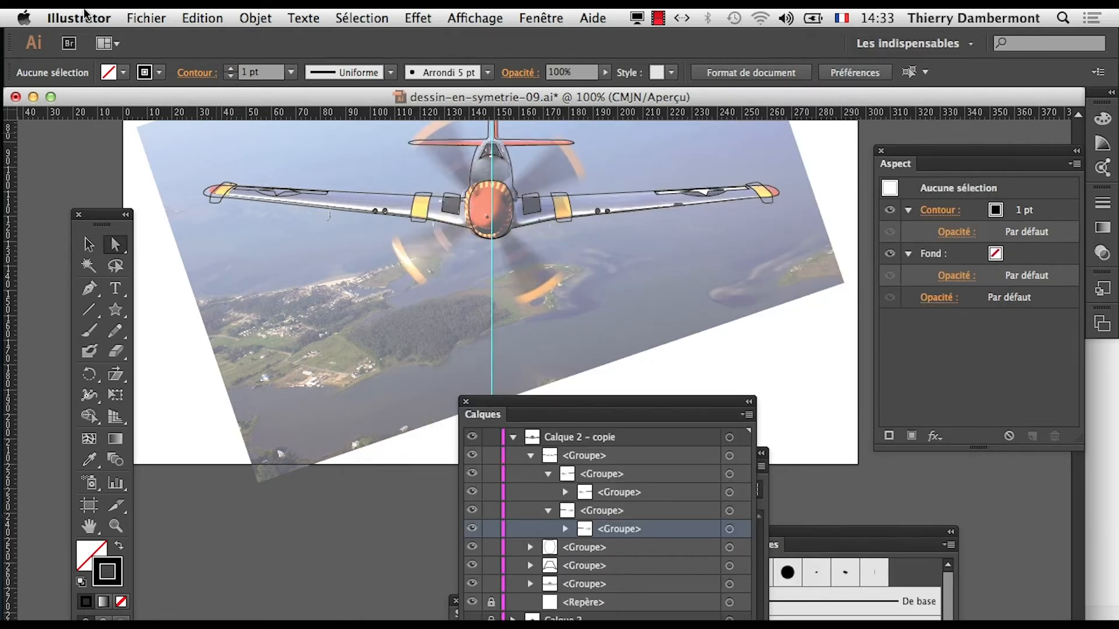
Create a new landscape A4 document, 297 × 210 mm, with one artboard and millimetre units.
{"action": "left_click", "coordinate": [143, 17]}
{"action": "left_click", "coordinate": [151, 39]}
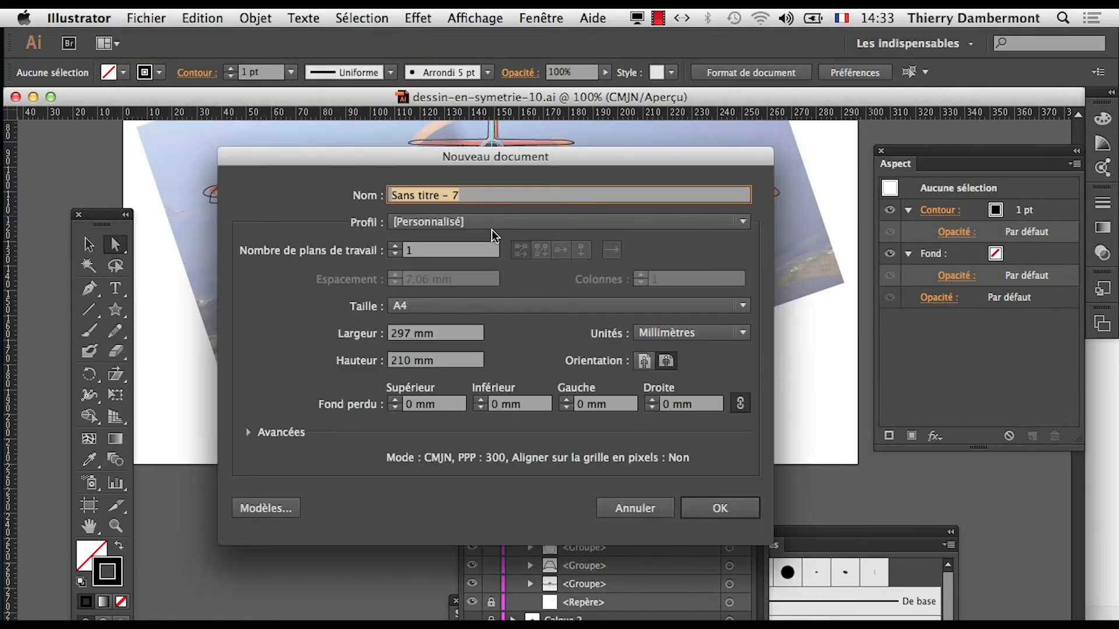
{"action": "left_click", "coordinate": [720, 506]}
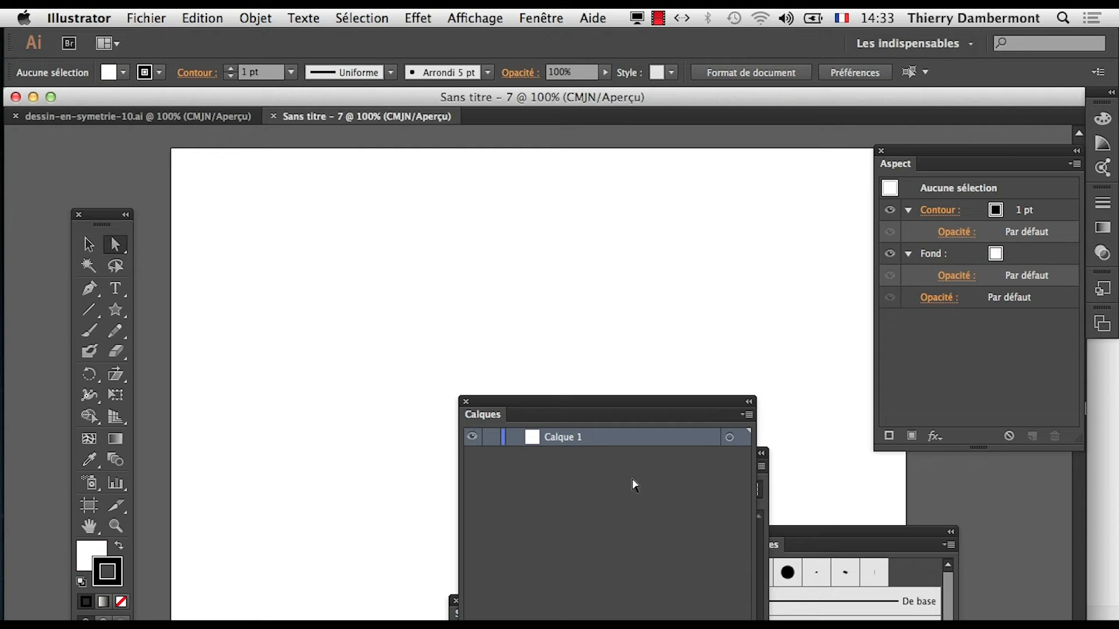
{"action": "left_click_drag", "start_coordinate": [687, 456], "coordinate": [694, 372]}
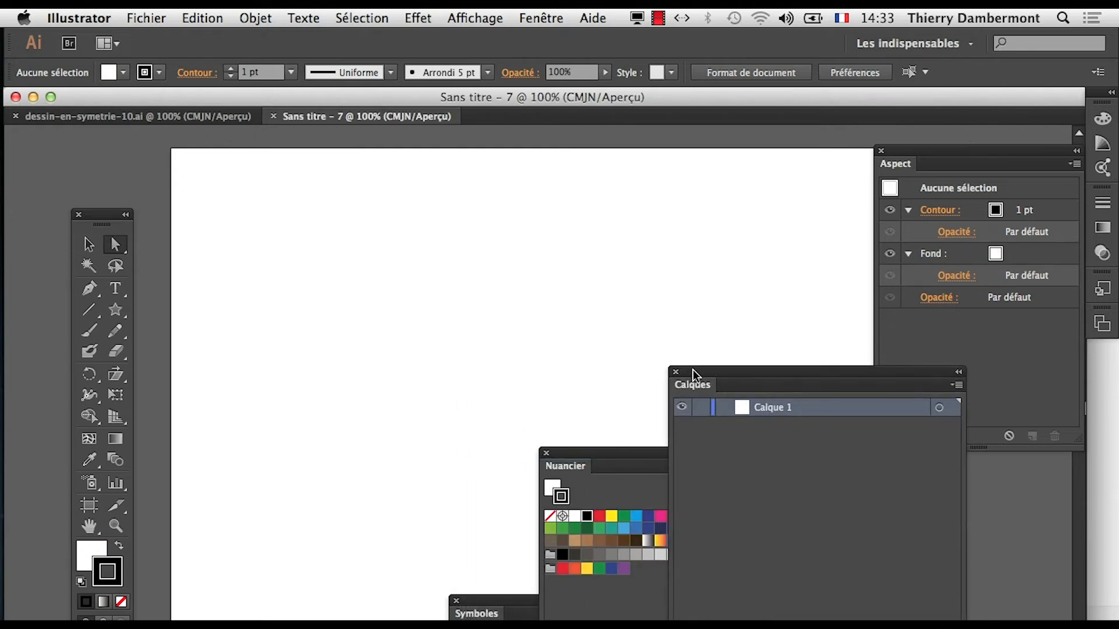
Display the rulers and place a vertical guide at about 73 mm on the artboard.
{"action": "left_click_drag", "start_coordinate": [226, 289], "coordinate": [208, 272]}
{"action": "left_click", "coordinate": [341, 323]}
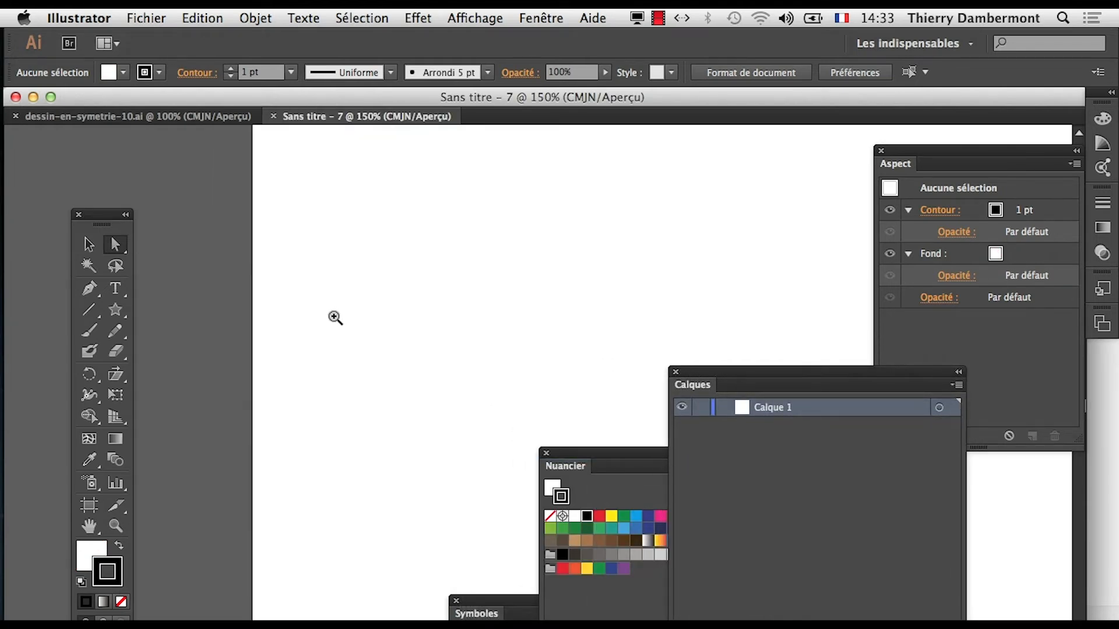
{"action": "key", "text": "super+r"}
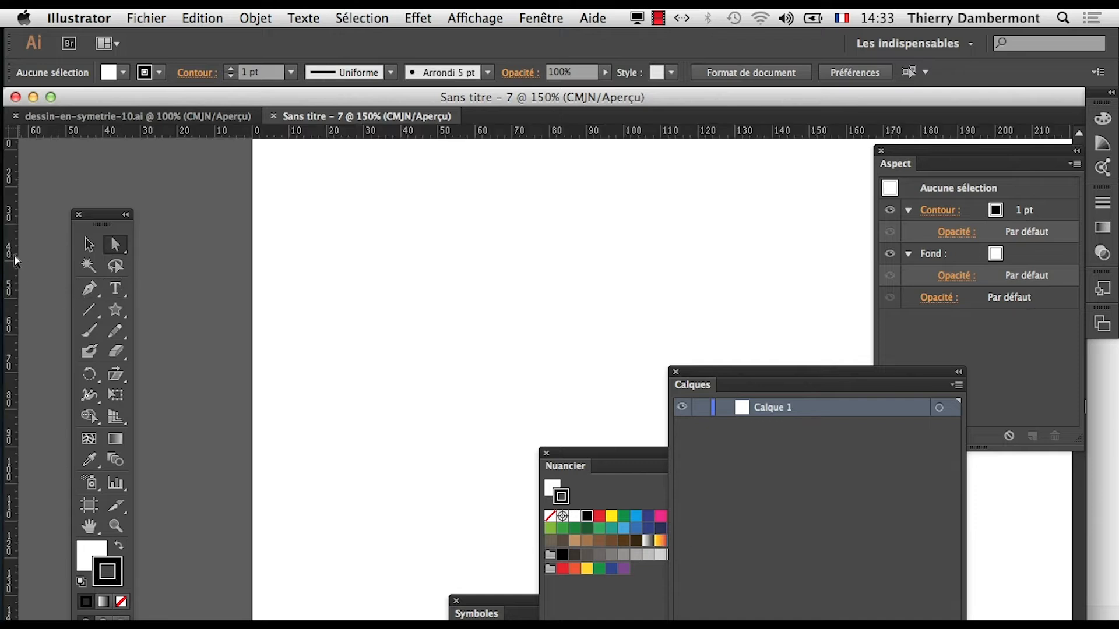
{"action": "left_click_drag", "start_coordinate": [524, 284], "coordinate": [525, 285]}
{"action": "left_click_drag", "start_coordinate": [447, 307], "coordinate": [200, 294]}
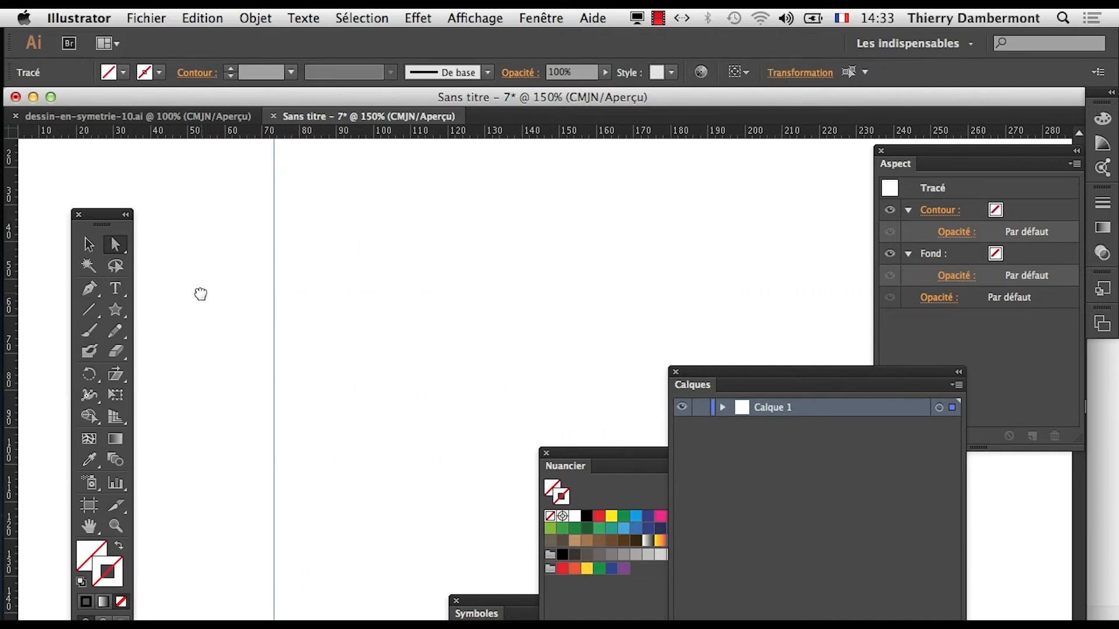
Draw a curvy half-vase outline to the right of the guide with the Pen tool, about 26 mm wide and 52 mm tall, starting and ending at the guide.
{"action": "left_click", "coordinate": [279, 285]}
{"action": "scroll", "coordinate": [285, 348], "scroll_direction": "right", "scroll_amount": 5}
{"action": "scroll", "coordinate": [285, 348], "scroll_direction": "down", "scroll_amount": 2}
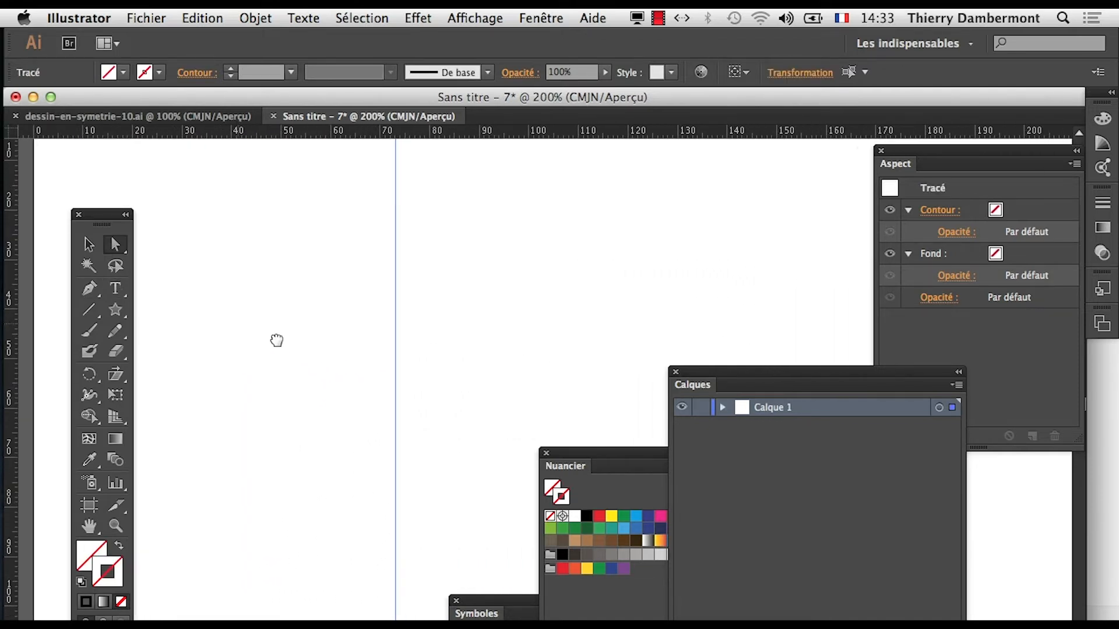
{"action": "left_click", "coordinate": [385, 219]}
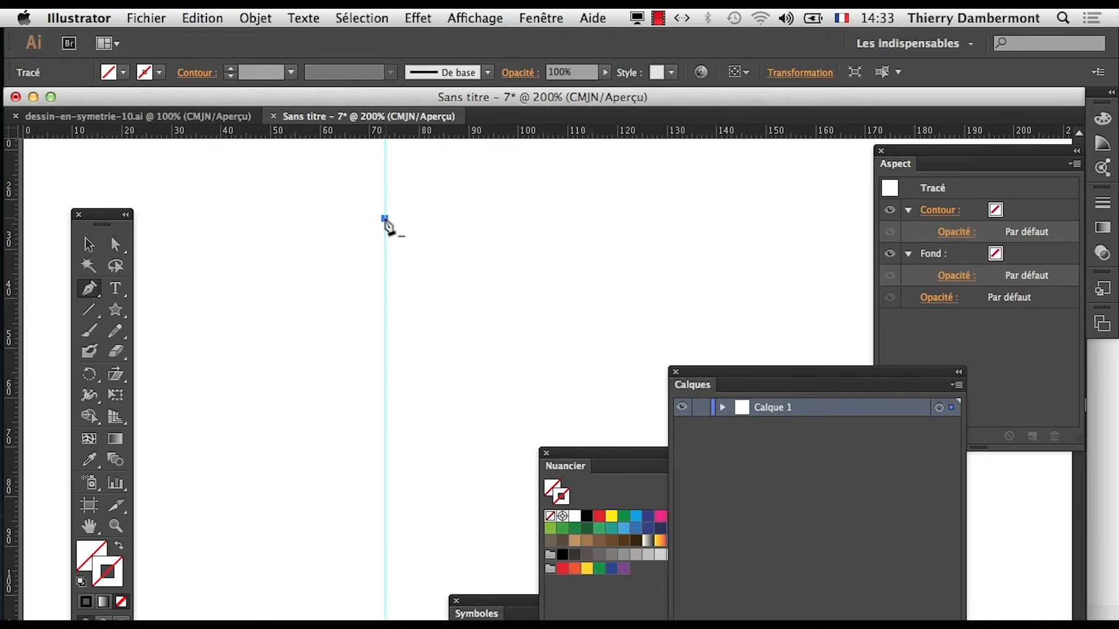
{"action": "left_click_drag", "start_coordinate": [461, 226], "coordinate": [471, 245]}
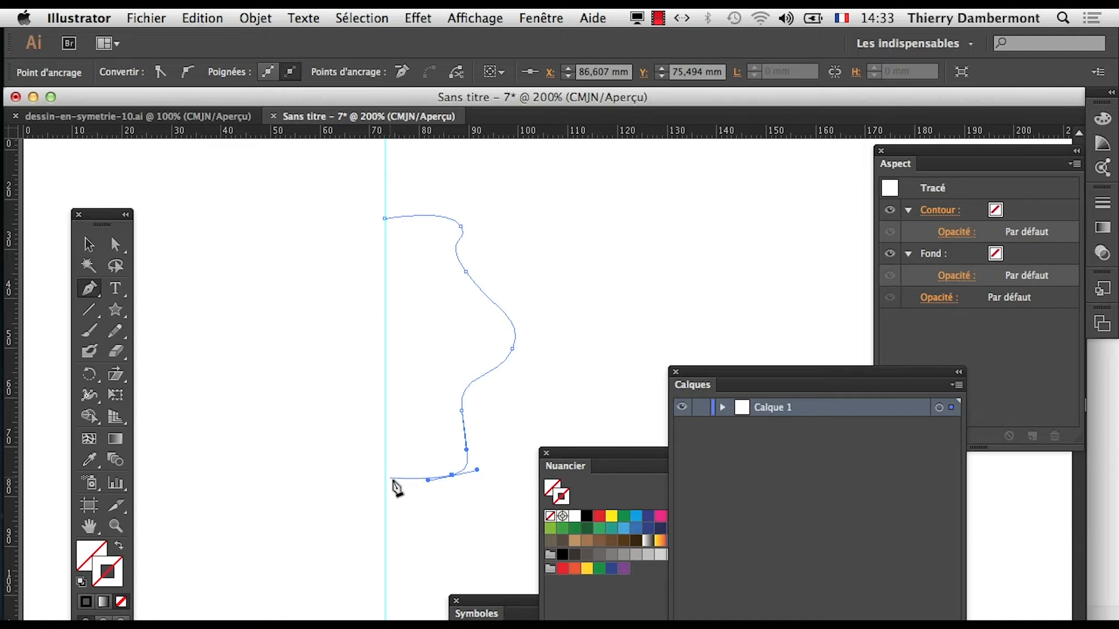
Select the half-vase path and fill it with a medium brown swatch.
{"action": "left_click", "coordinate": [90, 243]}
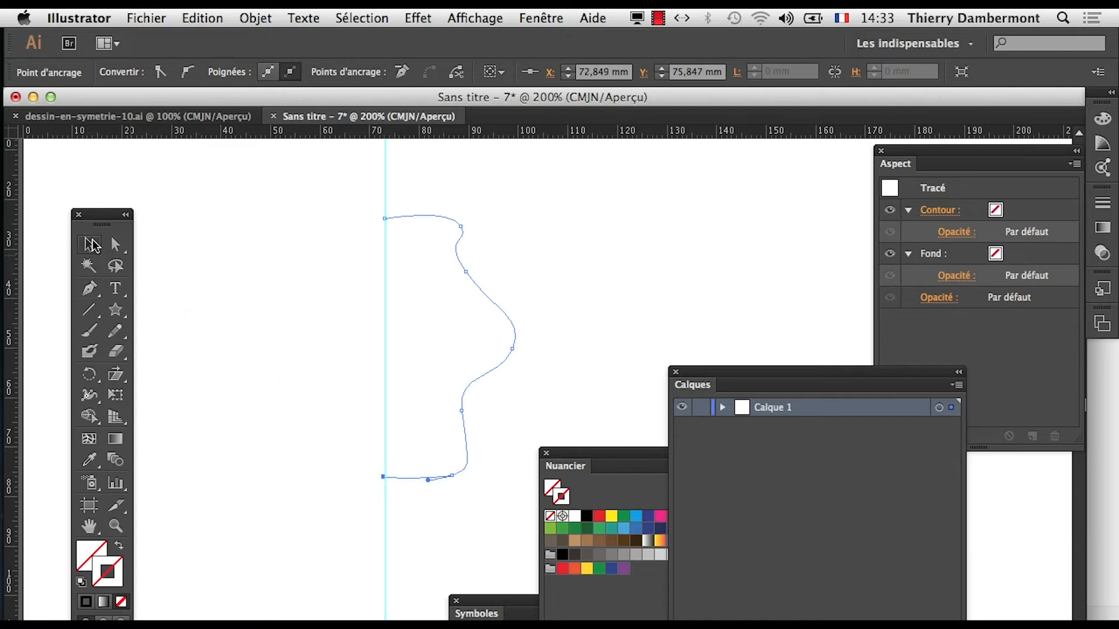
{"action": "left_click_drag", "start_coordinate": [441, 270], "coordinate": [369, 202]}
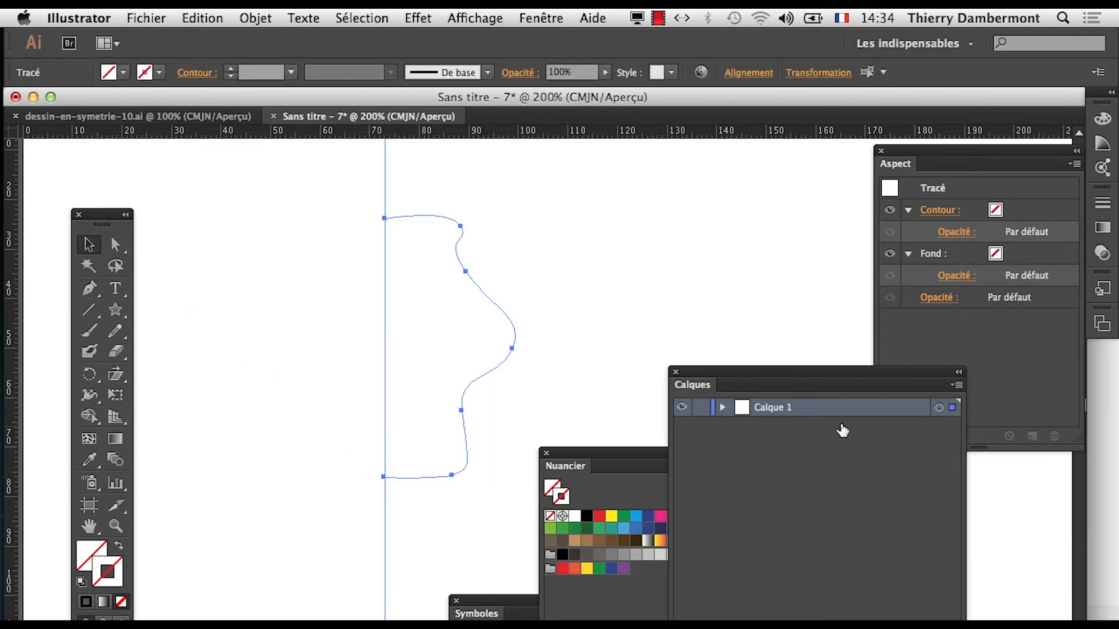
{"action": "left_click", "coordinate": [92, 552]}
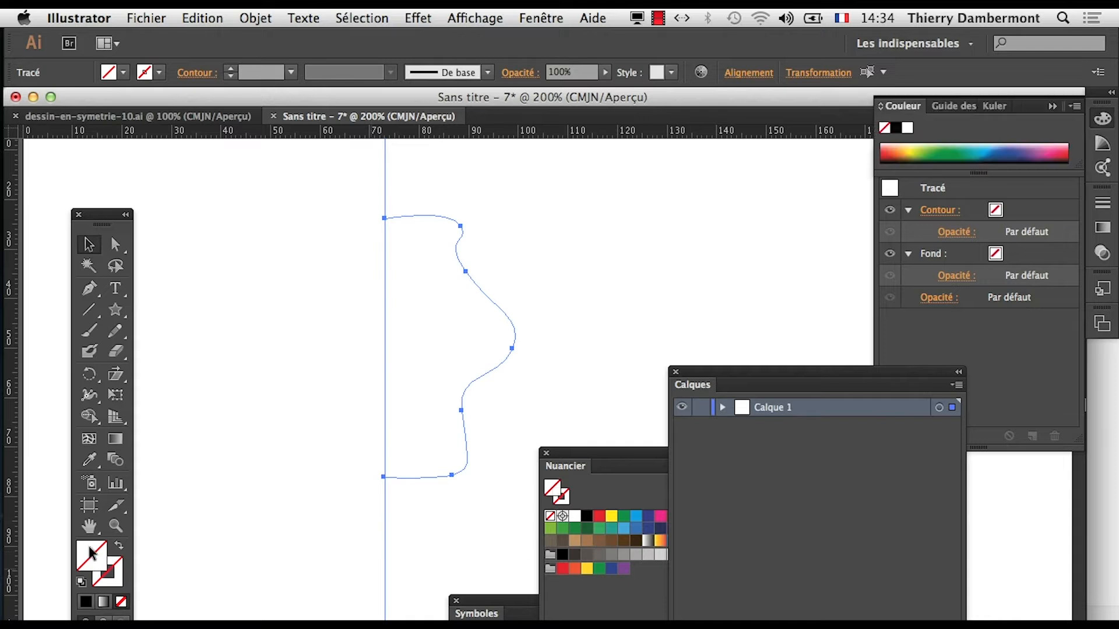
{"action": "left_click", "coordinate": [586, 529]}
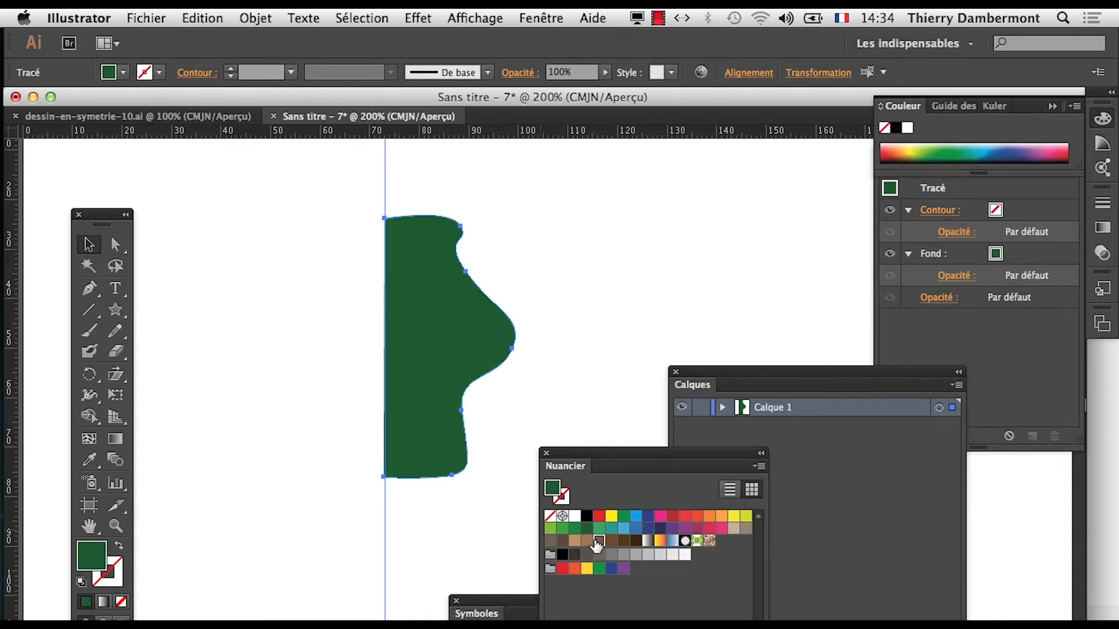
{"action": "left_click", "coordinate": [598, 541]}
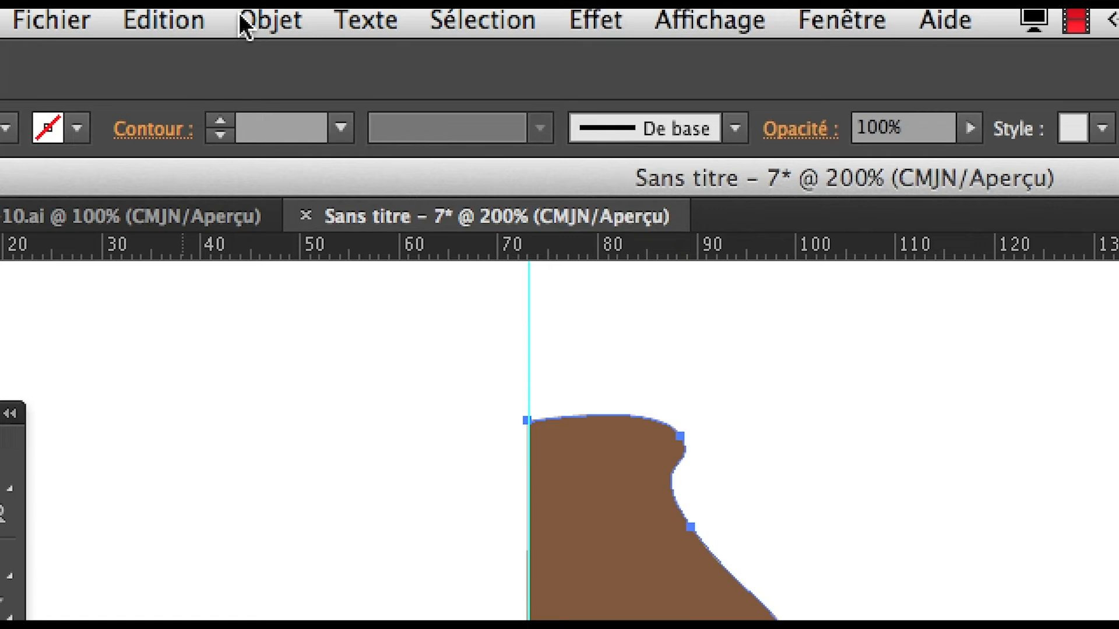
Create a mirrored copy of the brown half-vase with a vertical reflection axis, using the preview.
{"action": "left_click", "coordinate": [246, 23]}
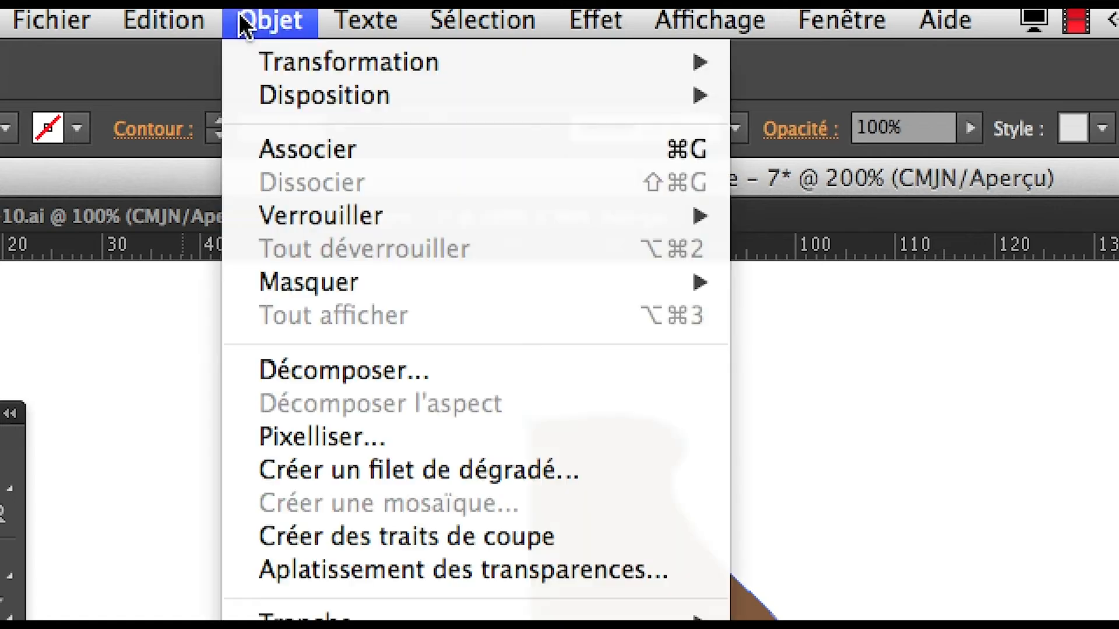
{"action": "mouse_move", "coordinate": [259, 62]}
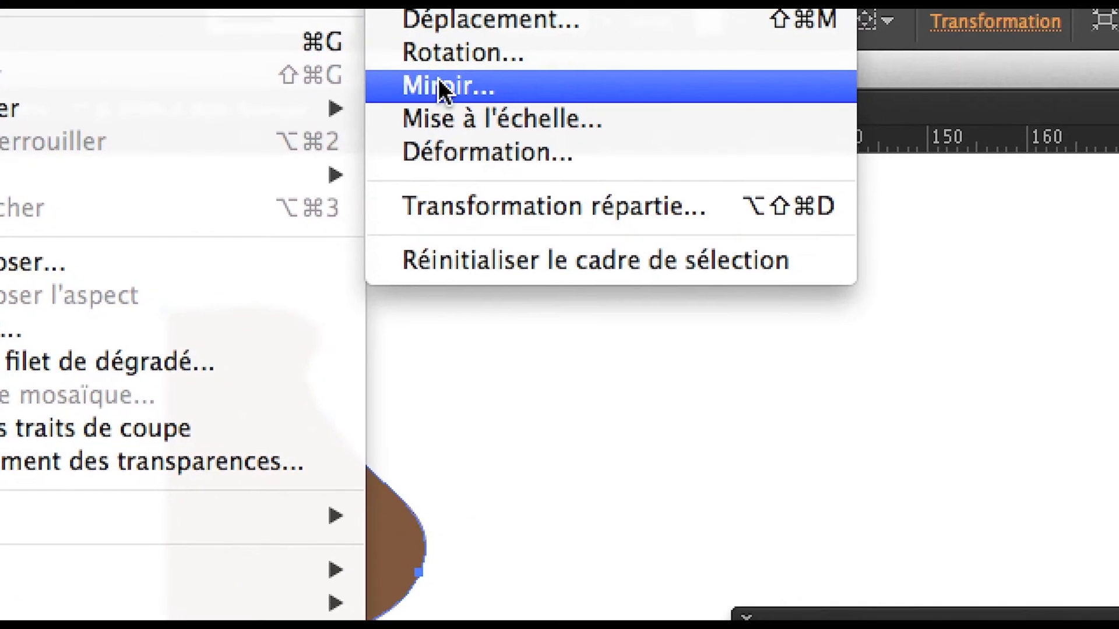
{"action": "left_click", "coordinate": [796, 171]}
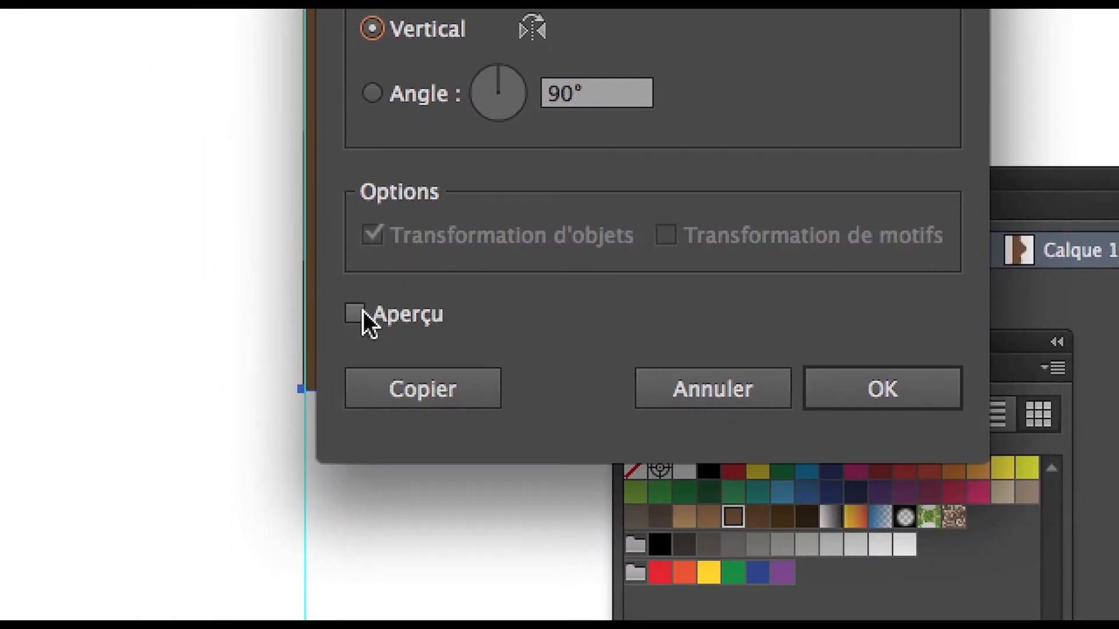
{"action": "left_click", "coordinate": [355, 315]}
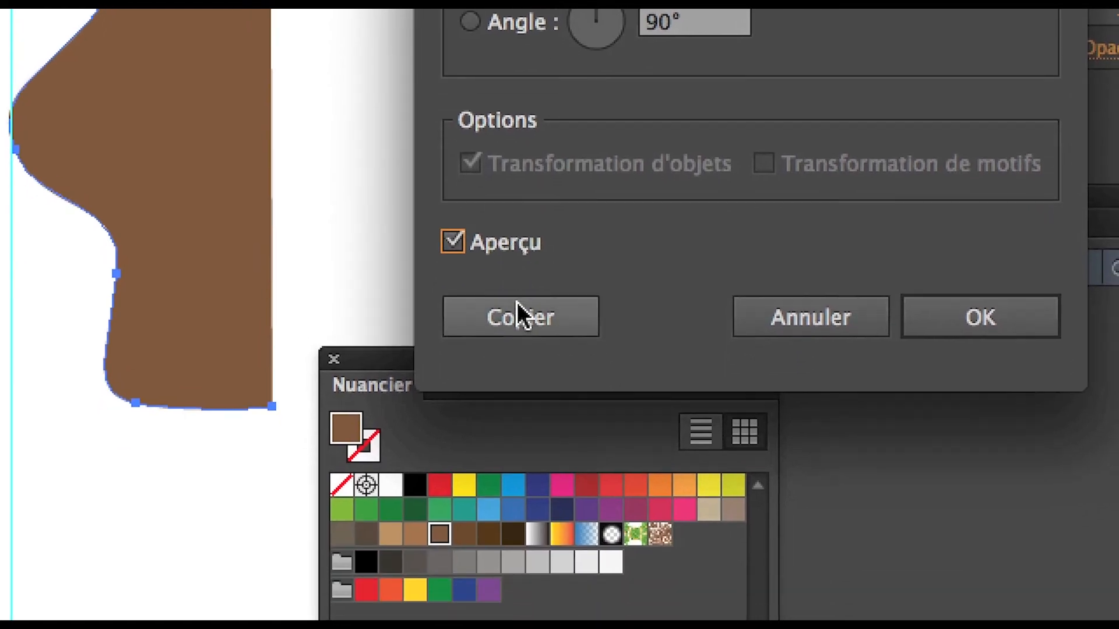
{"action": "left_click", "coordinate": [517, 315]}
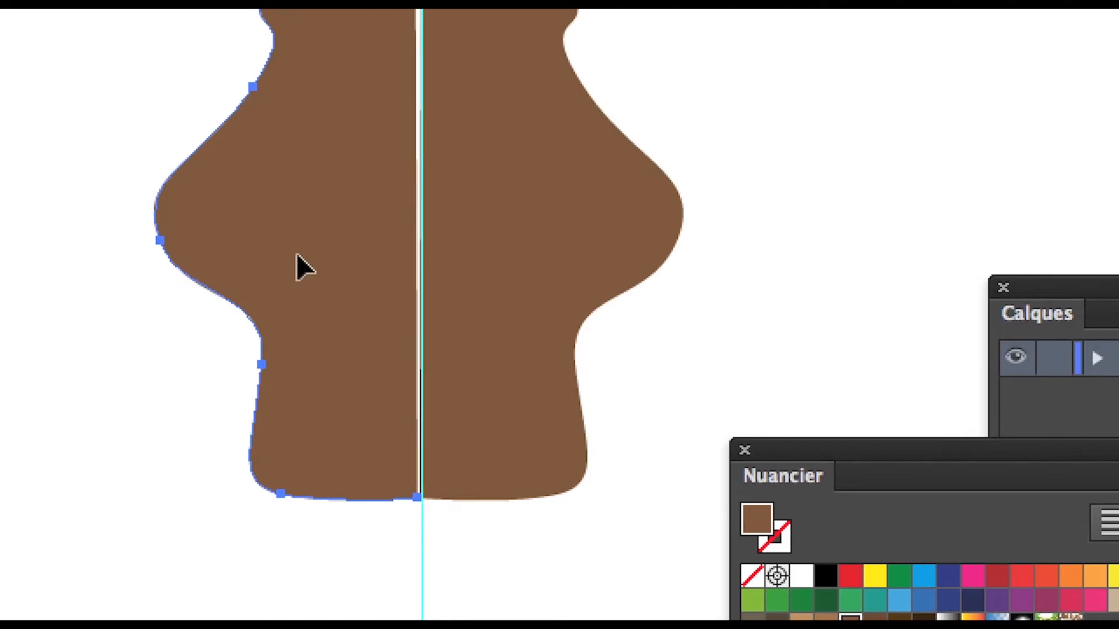
Nudge the mirrored half to the right until it meets the original half at the guide, and check both halves together.
{"action": "key", "text": "Right"}
{"action": "key", "text": "Right"}
{"action": "key", "text": "Right"}
{"action": "key", "text": "Right"}
{"action": "left_click", "coordinate": [68, 312]}
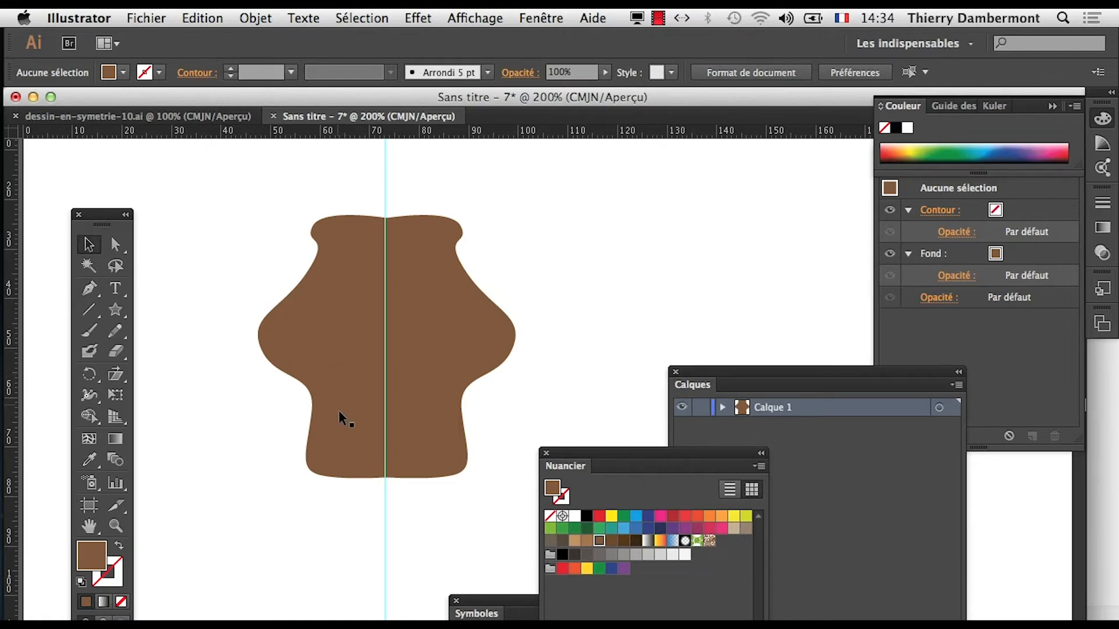
{"action": "left_click_drag", "start_coordinate": [230, 277], "coordinate": [507, 435]}
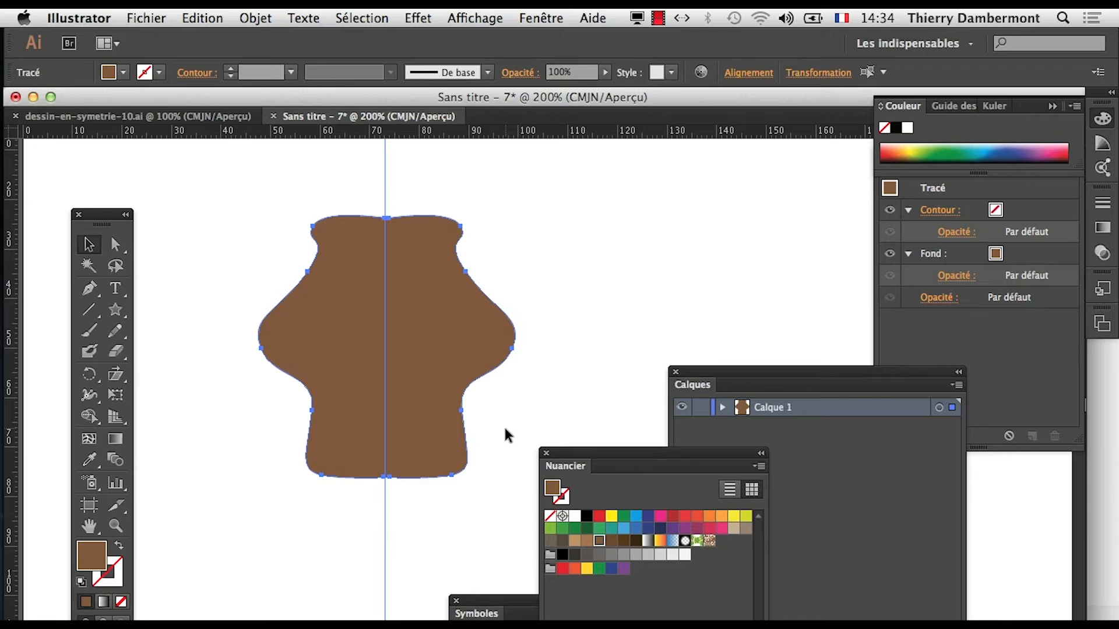
{"action": "scroll", "coordinate": [503, 435], "scroll_direction": "down", "scroll_amount": 2}
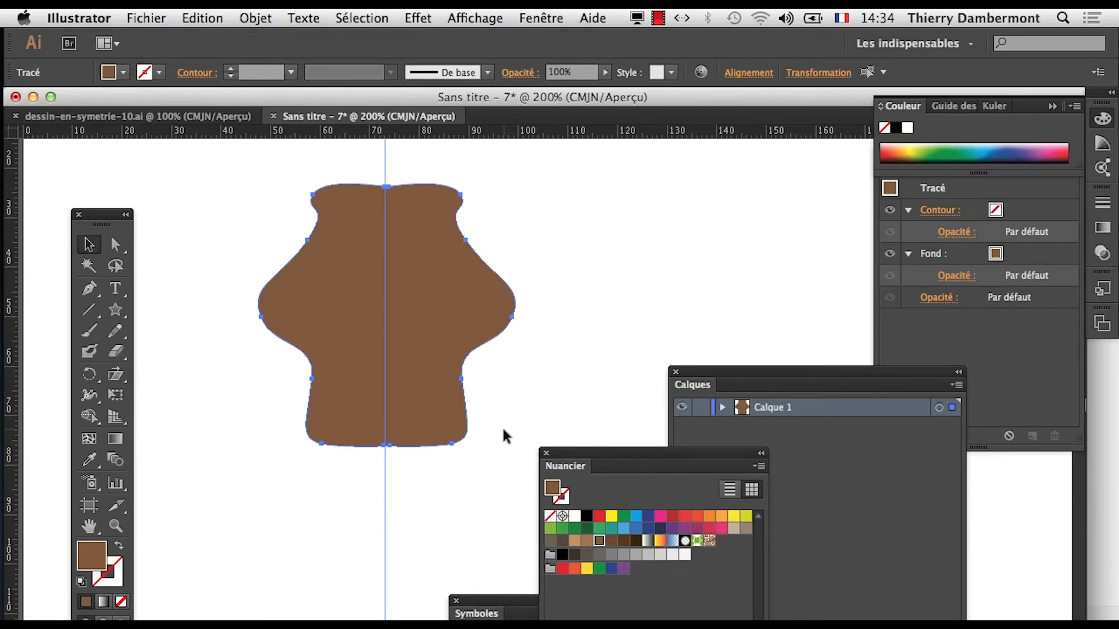
{"action": "left_click", "coordinate": [359, 504]}
Draw a second brown curvy half-shape below the vase with the Pen tool, about 19 mm wide and 61 mm tall, starting and ending on the guide.
{"action": "left_click_drag", "start_coordinate": [371, 519], "coordinate": [316, 255]}
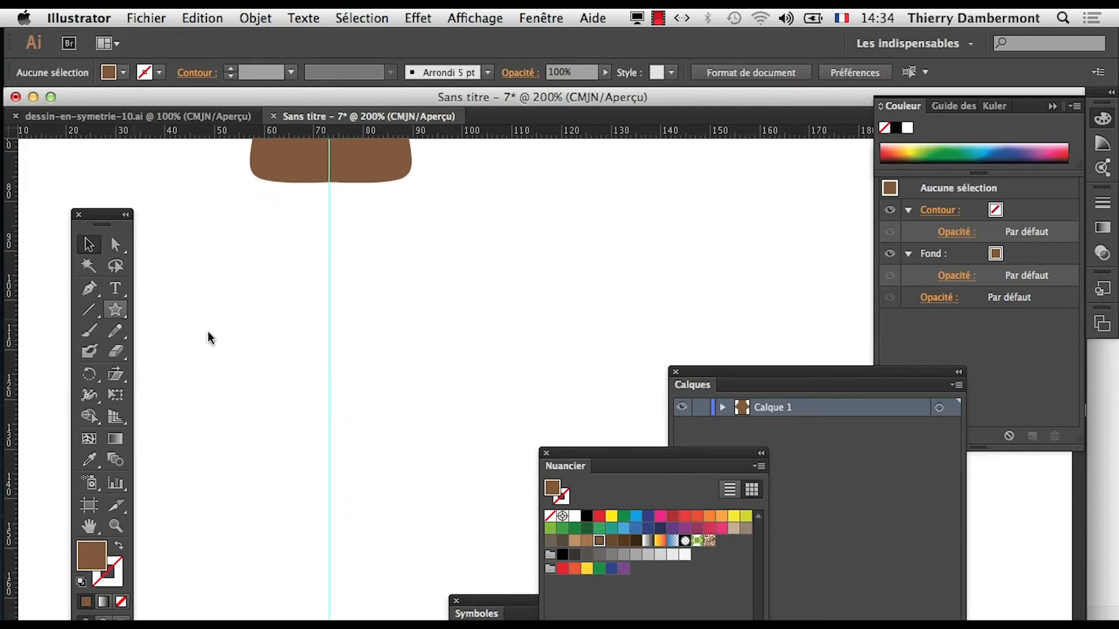
{"action": "left_click", "coordinate": [89, 291]}
{"action": "left_click", "coordinate": [330, 287]}
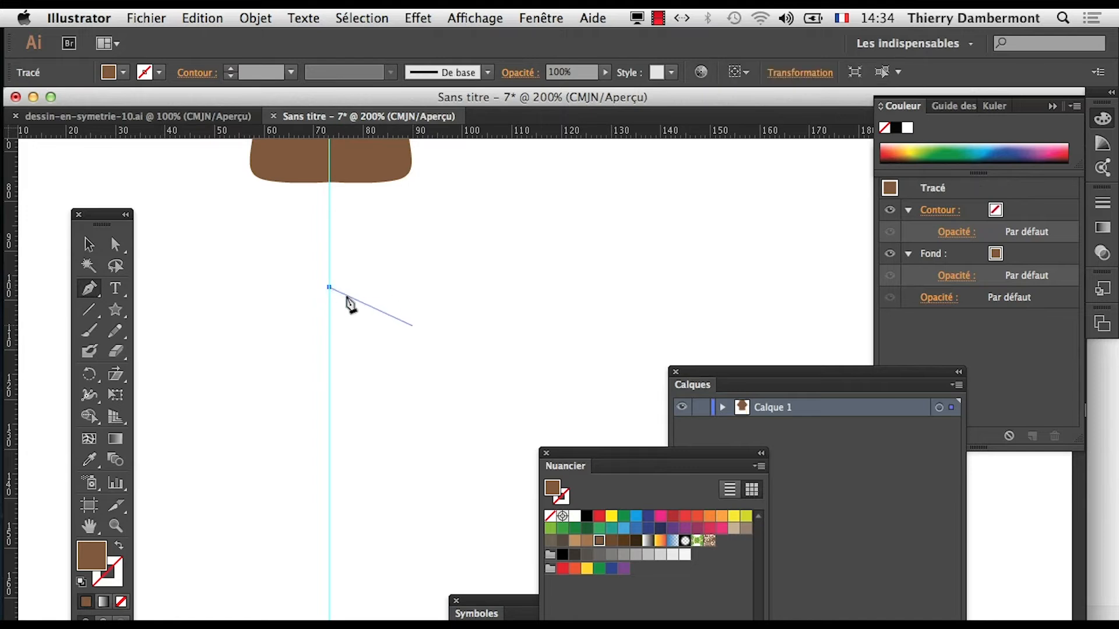
{"action": "left_click_drag", "start_coordinate": [415, 336], "coordinate": [423, 369]}
{"action": "left_click_drag", "start_coordinate": [389, 523], "coordinate": [398, 563]}
{"action": "left_click_drag", "start_coordinate": [389, 588], "coordinate": [354, 598]}
{"action": "left_click", "coordinate": [329, 584]}
Finish the open Pen path and select the brown curvy half-shape below the vase.
{"action": "left_click", "coordinate": [87, 246]}
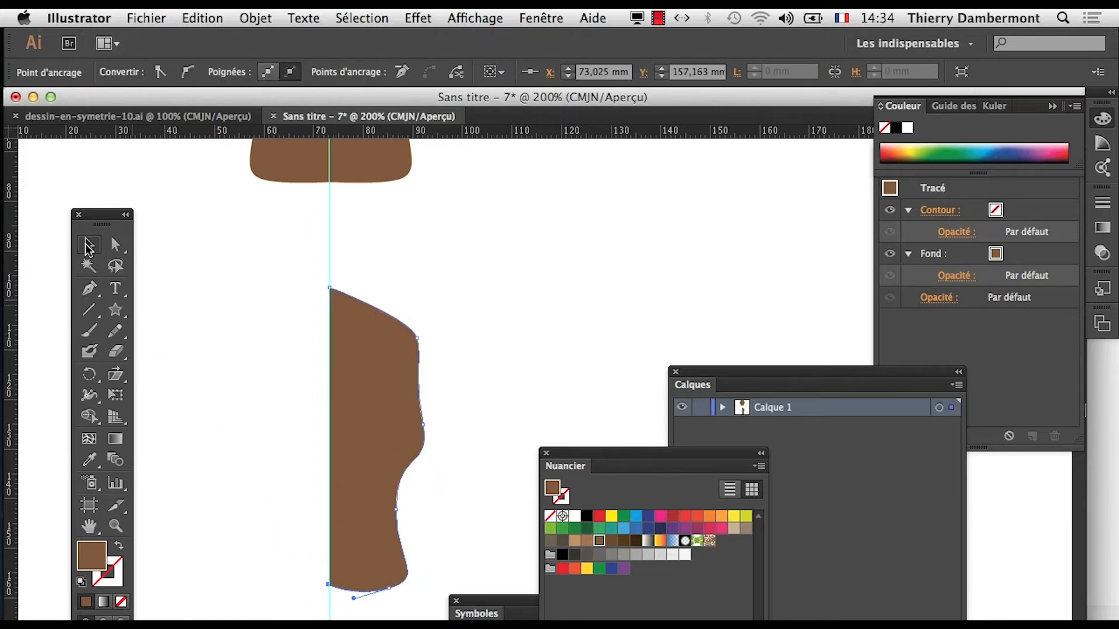
{"action": "left_click", "coordinate": [388, 252]}
{"action": "left_click", "coordinate": [377, 320]}
{"action": "left_click", "coordinate": [255, 18]}
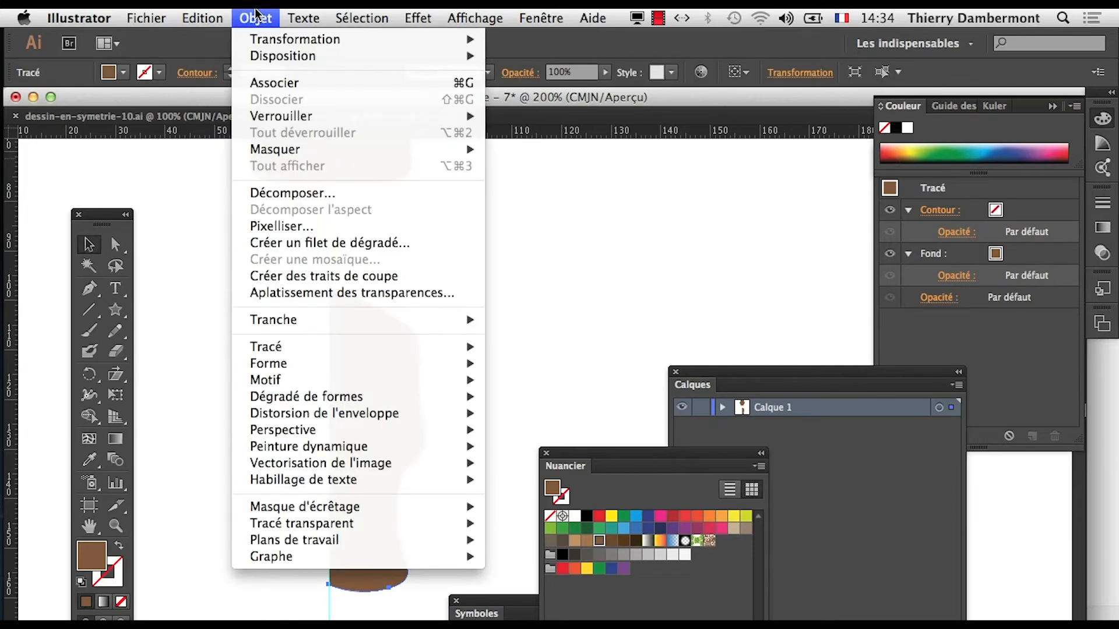
{"action": "mouse_move", "coordinate": [270, 41]}
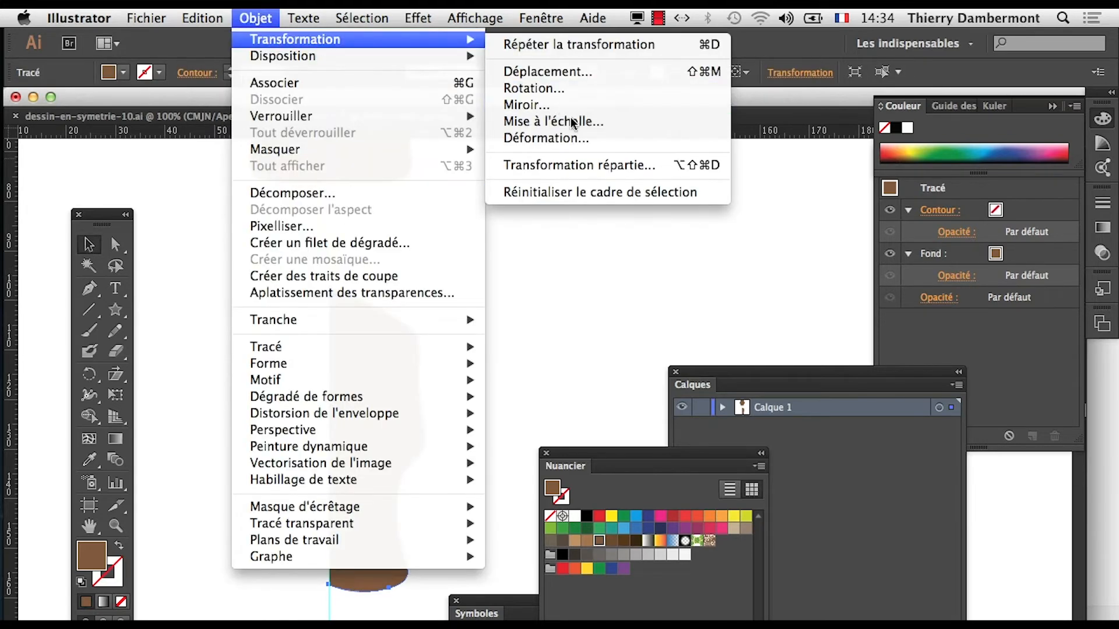
{"action": "left_click", "coordinate": [589, 368]}
{"action": "left_click", "coordinate": [575, 358]}
{"action": "left_click", "coordinate": [387, 402]}
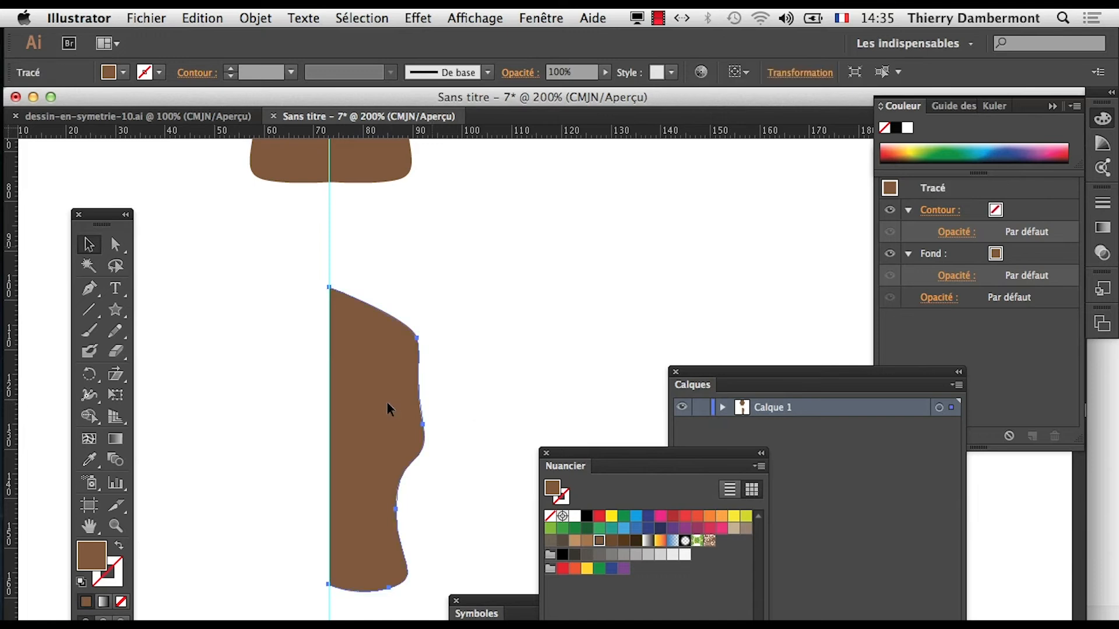
Try a live Transform effect on the half-shape with preview, mirrored on the X axis, with 1 copy and the middle-left reference point.
{"action": "scroll", "coordinate": [383, 249], "scroll_direction": "down", "scroll_amount": 3}
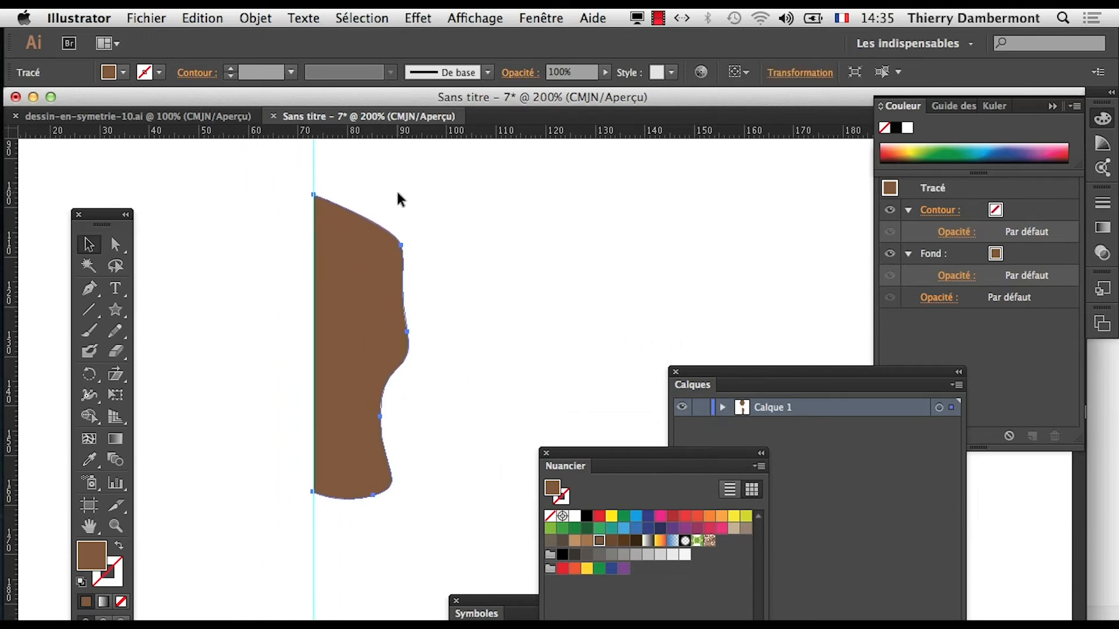
{"action": "left_click", "coordinate": [418, 17]}
{"action": "mouse_move", "coordinate": [450, 168]}
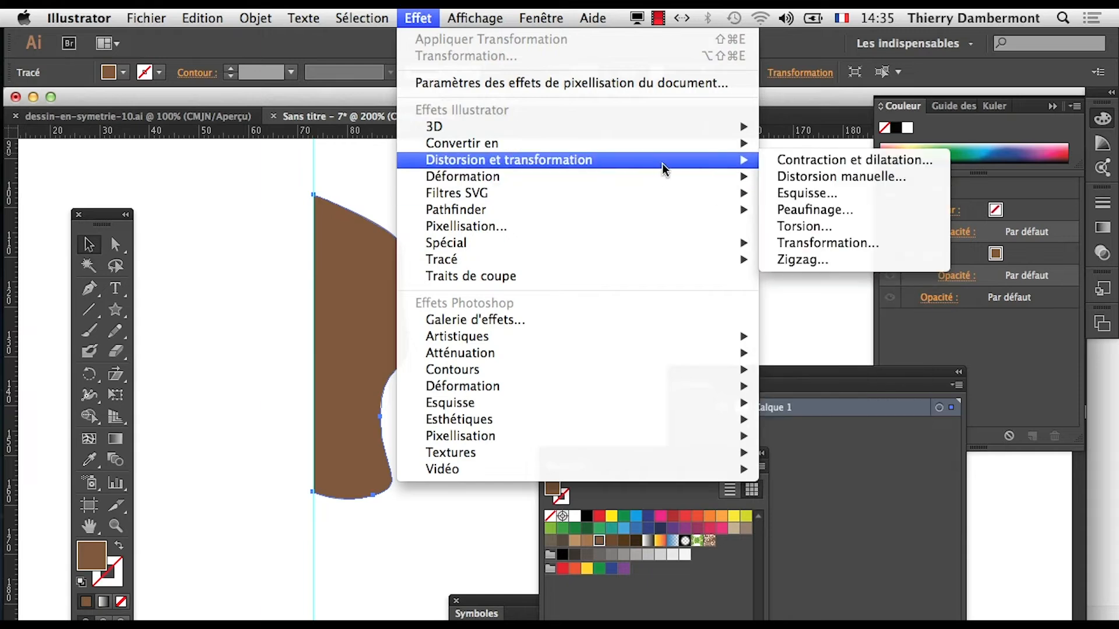
{"action": "left_click", "coordinate": [837, 241]}
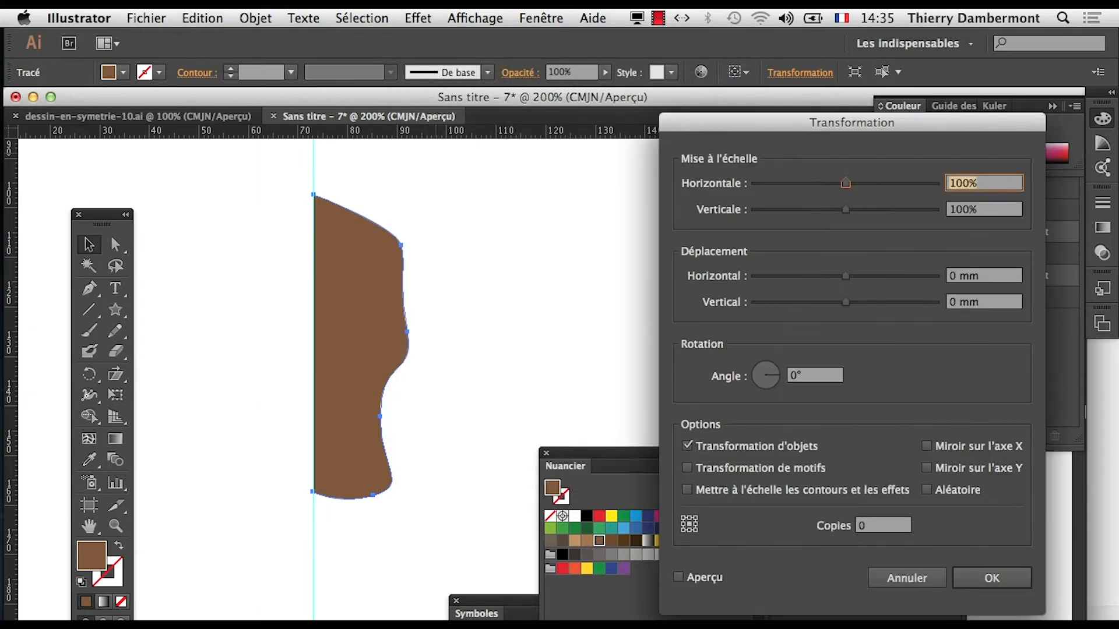
{"action": "left_click", "coordinate": [702, 579]}
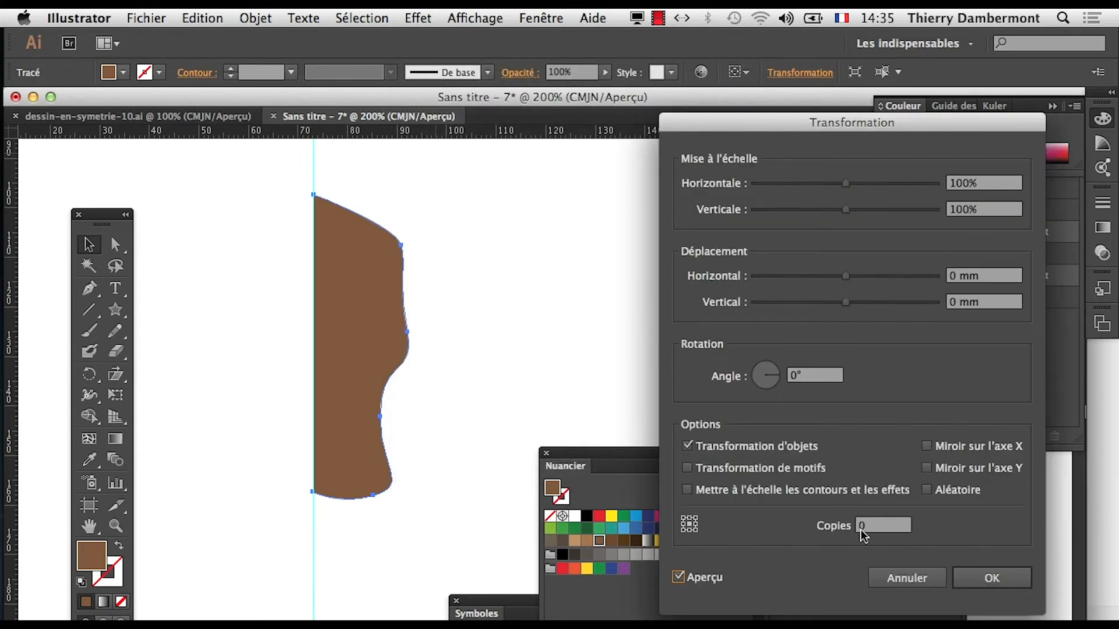
{"action": "left_click", "coordinate": [966, 448]}
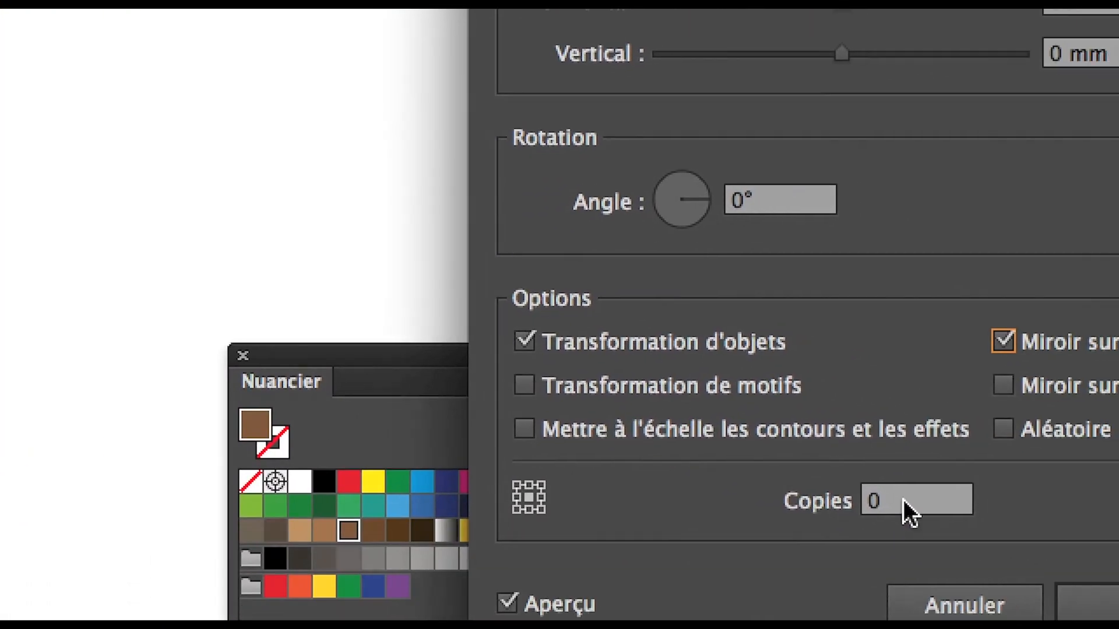
{"action": "left_click", "coordinate": [1049, 597]}
{"action": "type", "text": "1"}
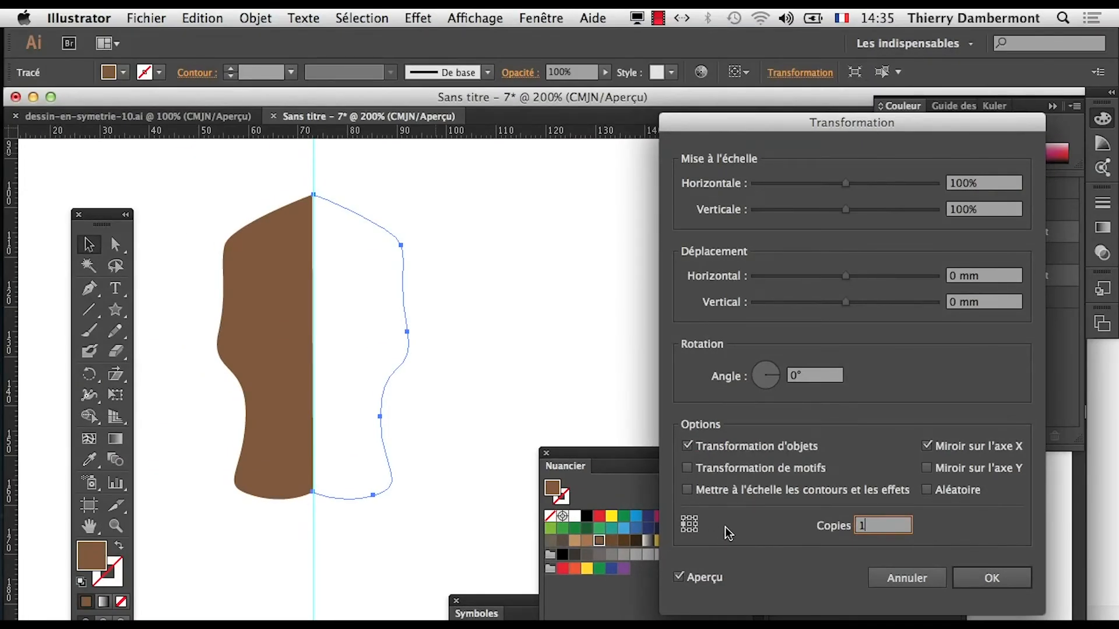
{"action": "left_click_drag", "start_coordinate": [890, 115], "coordinate": [670, 119]}
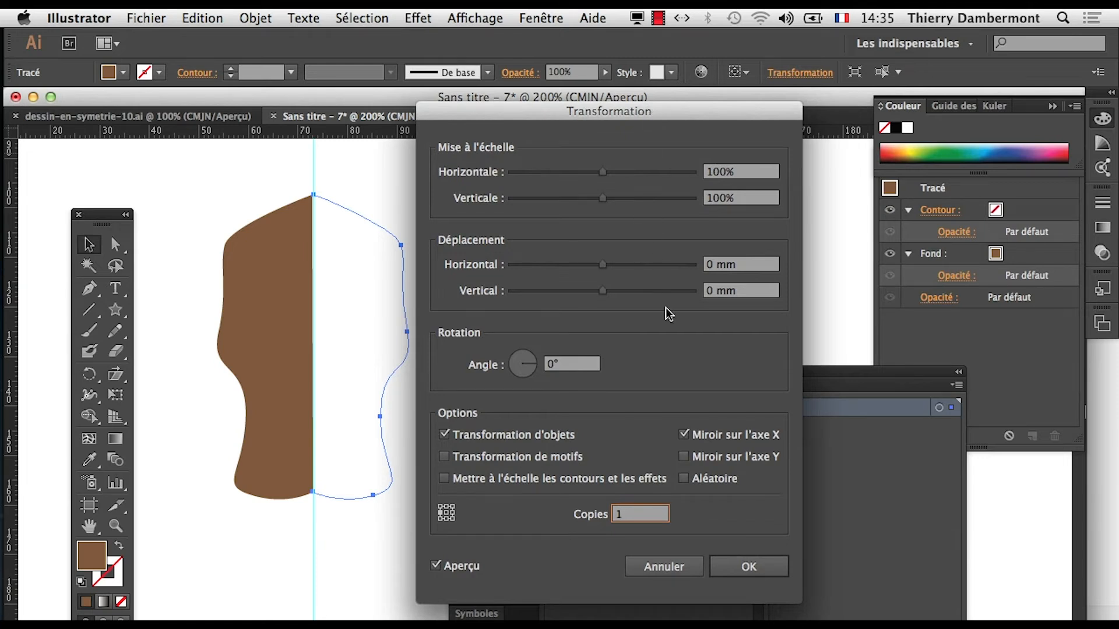
{"action": "key", "text": "Return"}
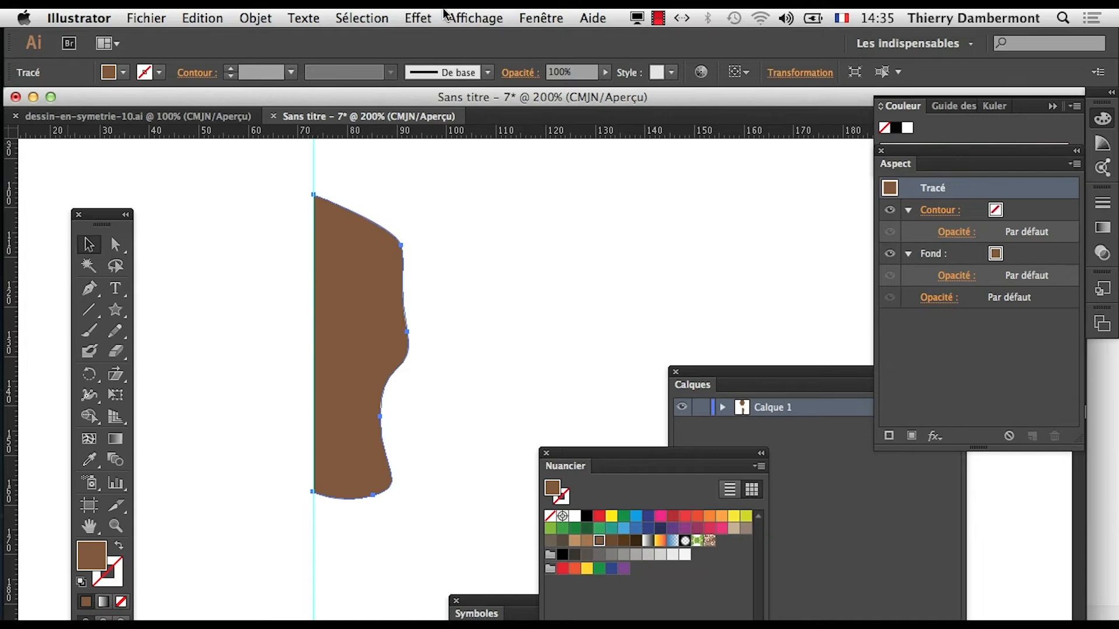
Apply a live Transform effect to the half-shape with preview, X-axis mirroring, 1 copy and the middle-left reference point.
{"action": "left_click", "coordinate": [417, 17]}
{"action": "mouse_move", "coordinate": [583, 160]}
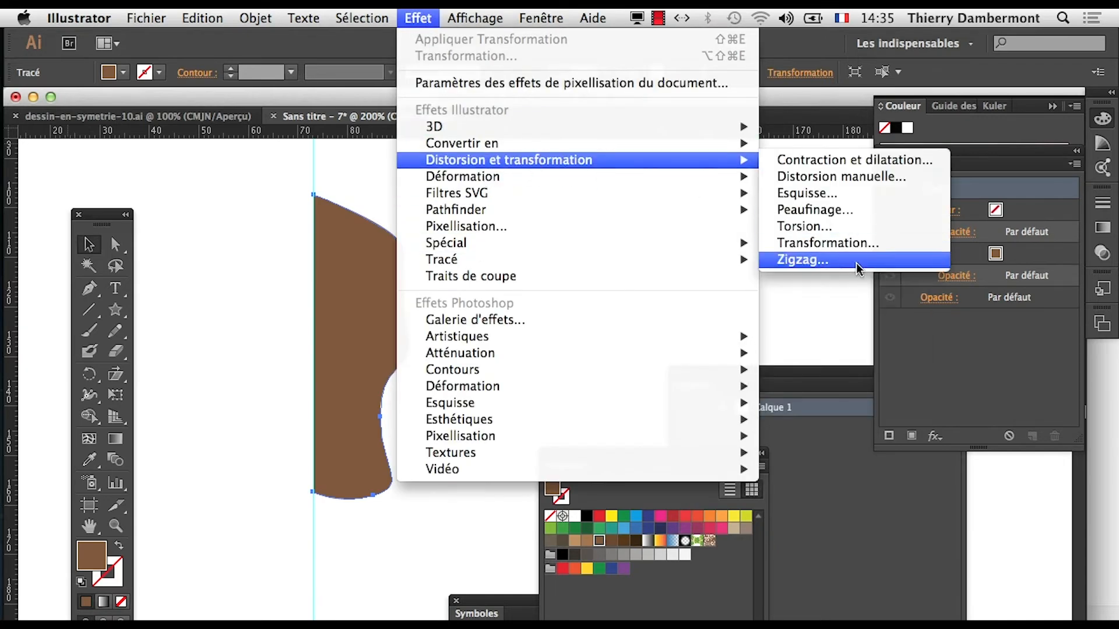
{"action": "left_click", "coordinate": [857, 243]}
{"action": "left_click_drag", "start_coordinate": [516, 107], "coordinate": [638, 111]}
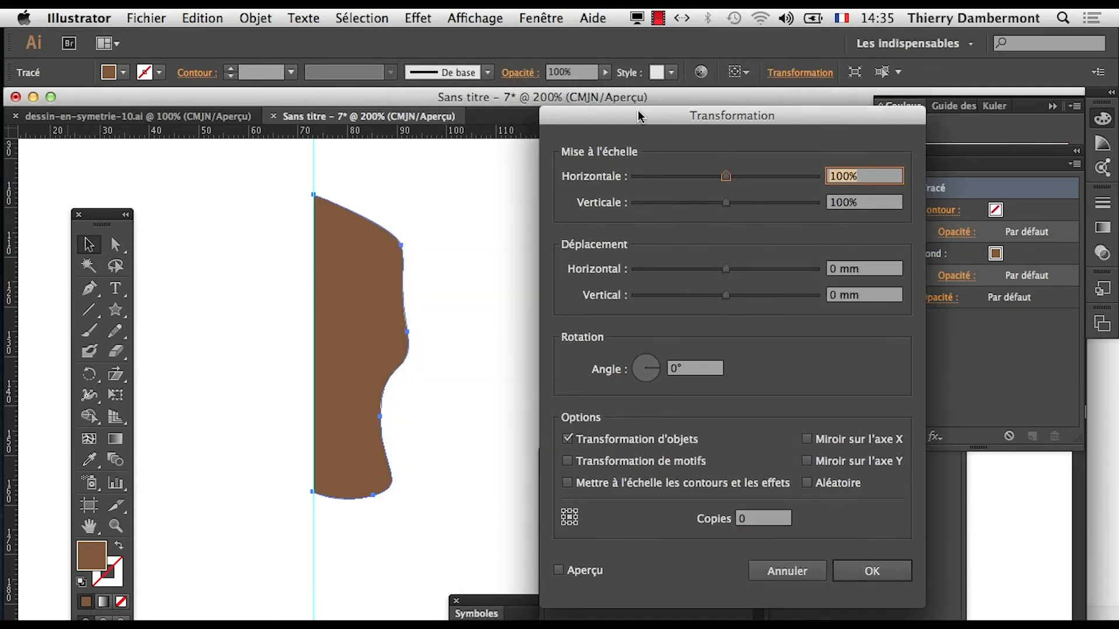
{"action": "left_click", "coordinate": [558, 570]}
{"action": "left_click", "coordinate": [807, 439]}
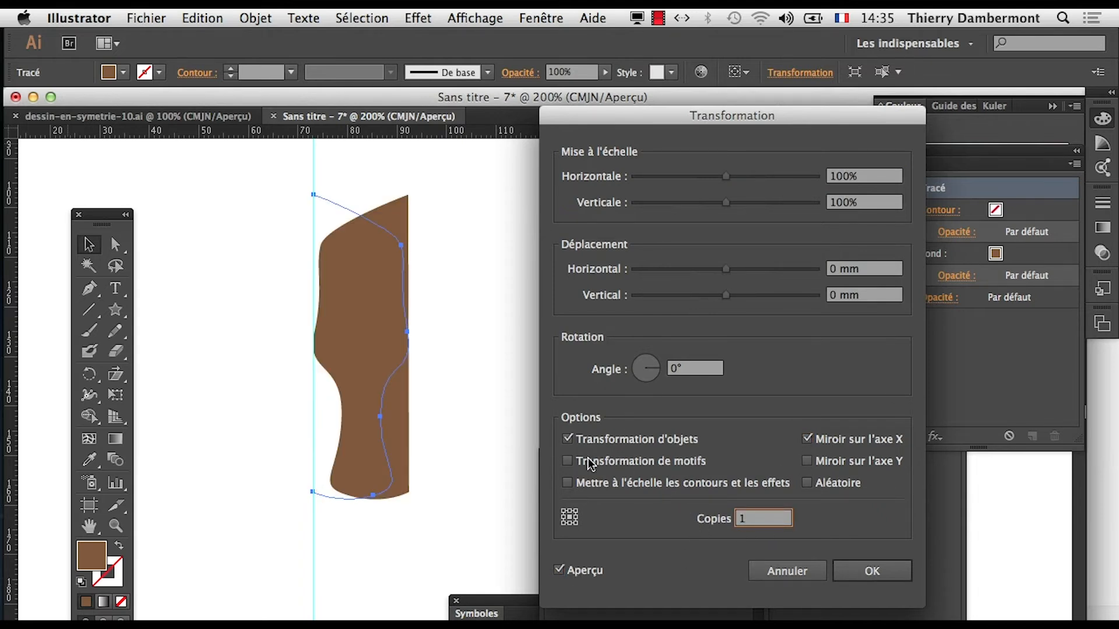
{"action": "left_click", "coordinate": [563, 518]}
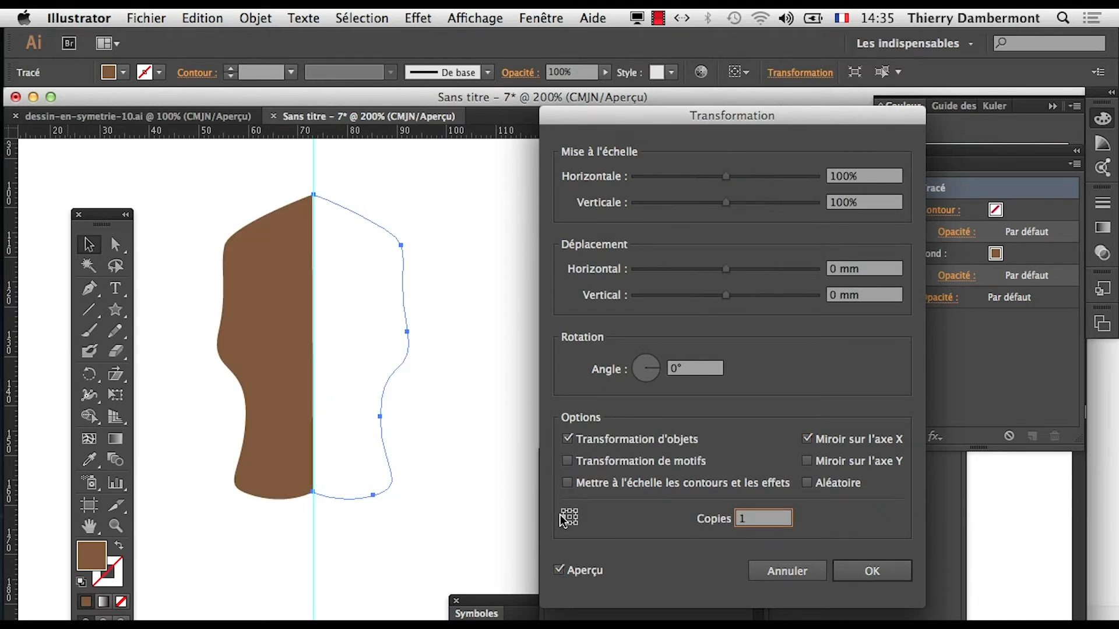
{"action": "key", "text": "Tab"}
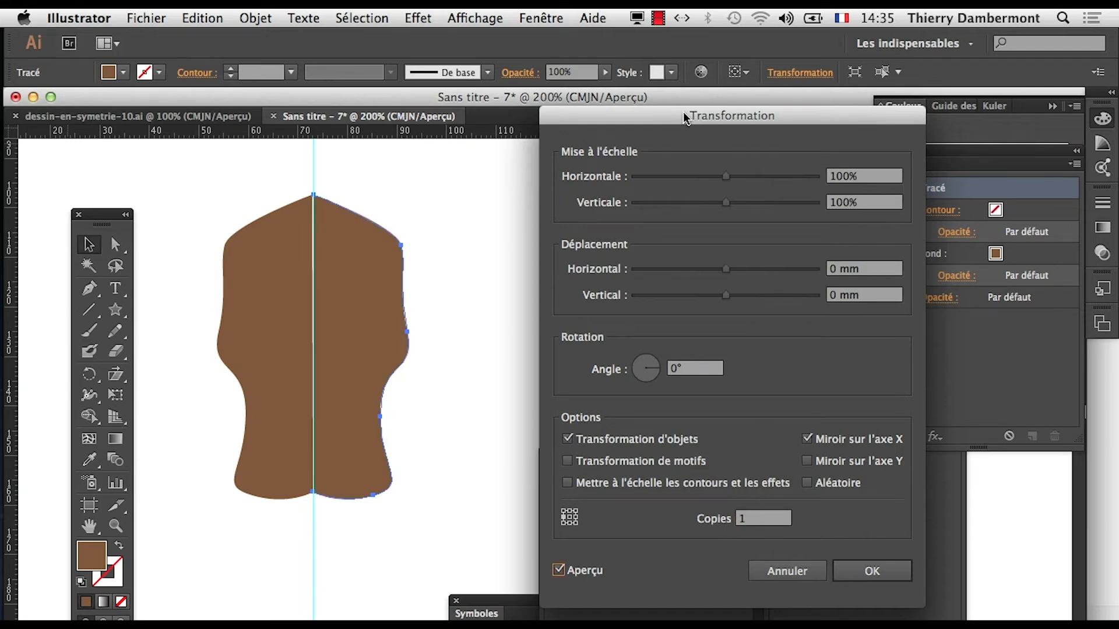
{"action": "left_click_drag", "start_coordinate": [684, 114], "coordinate": [663, 107]}
{"action": "left_click", "coordinate": [861, 566]}
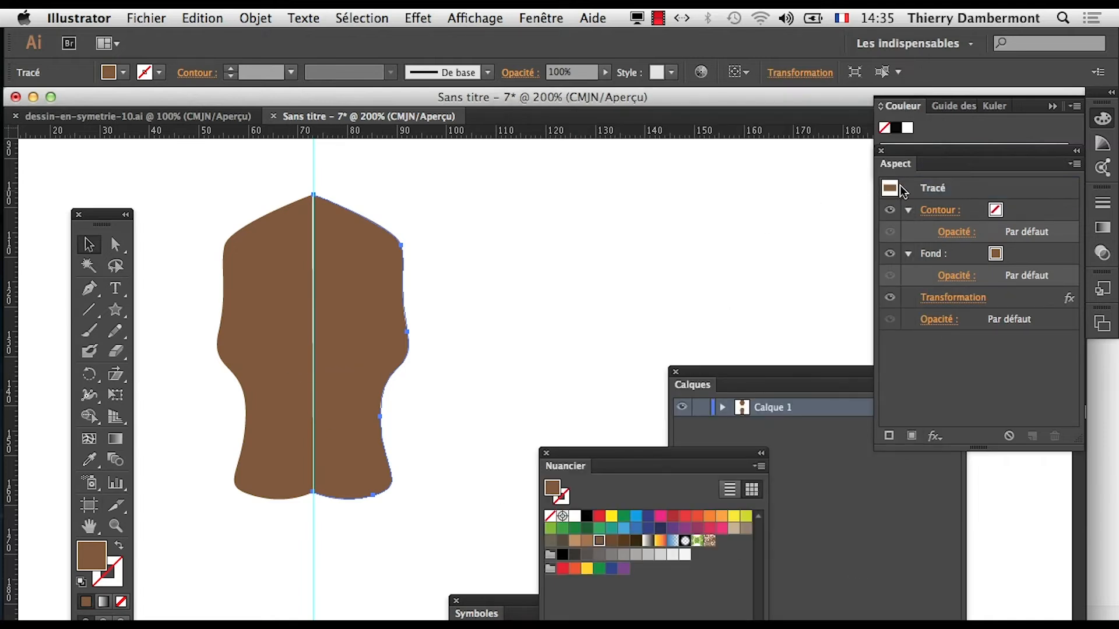
Bring the Appearance settings beside the drawing and pull the original half's upper corner anchor upward and outward with Direct Selection.
{"action": "left_click_drag", "start_coordinate": [913, 155], "coordinate": [513, 184]}
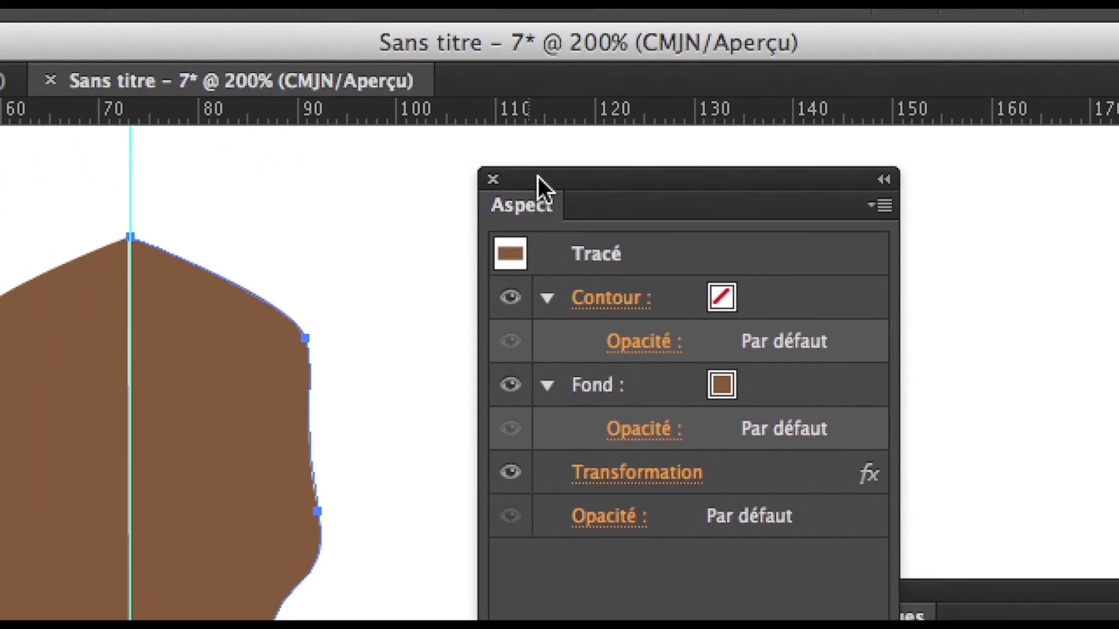
{"action": "left_click_drag", "start_coordinate": [538, 176], "coordinate": [819, 204]}
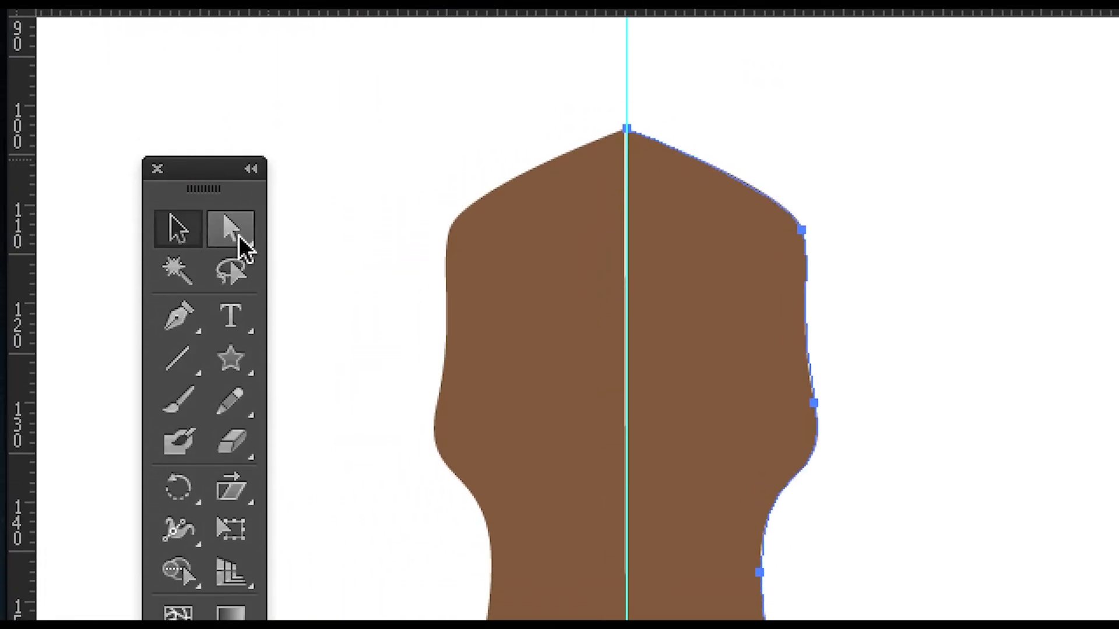
{"action": "left_click", "coordinate": [235, 236]}
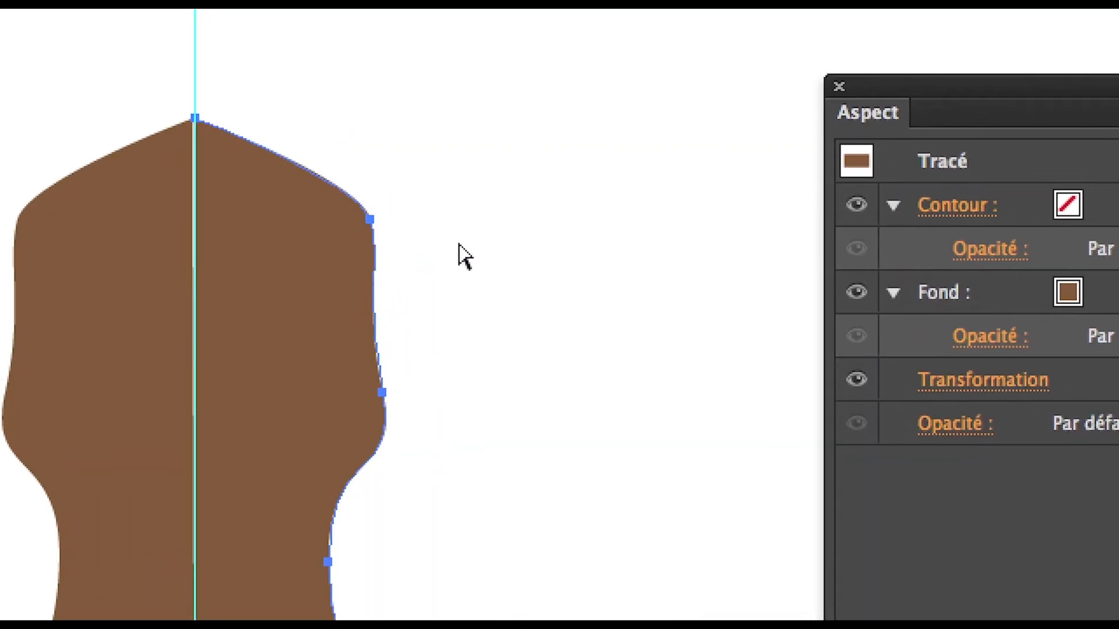
{"action": "left_click", "coordinate": [885, 255]}
{"action": "left_click_drag", "start_coordinate": [426, 232], "coordinate": [465, 163]}
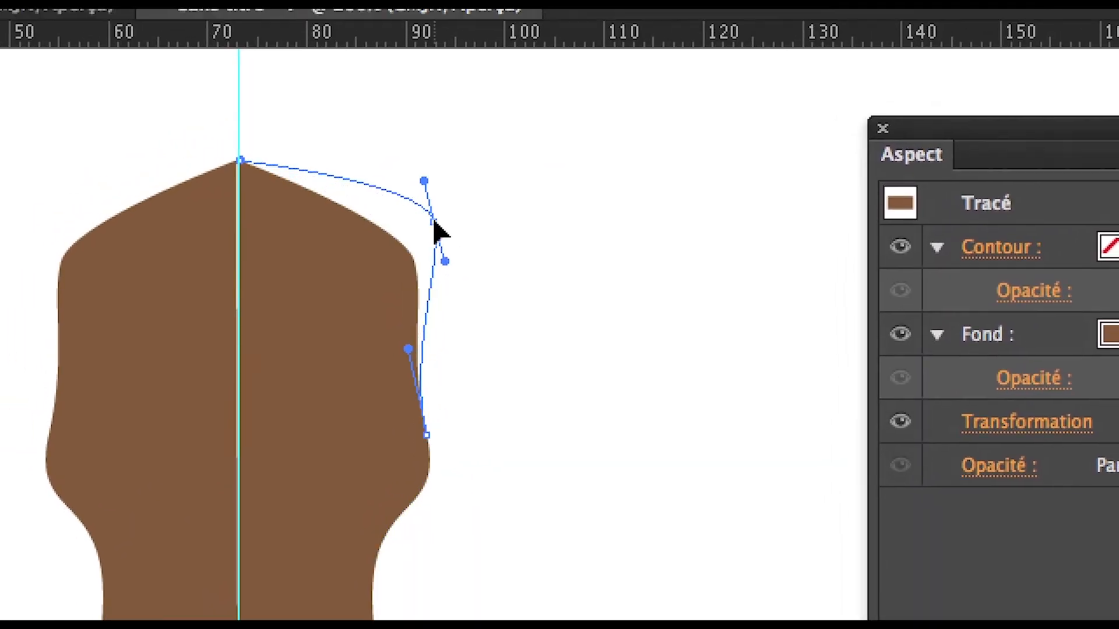
{"action": "left_click_drag", "start_coordinate": [443, 209], "coordinate": [377, 301]}
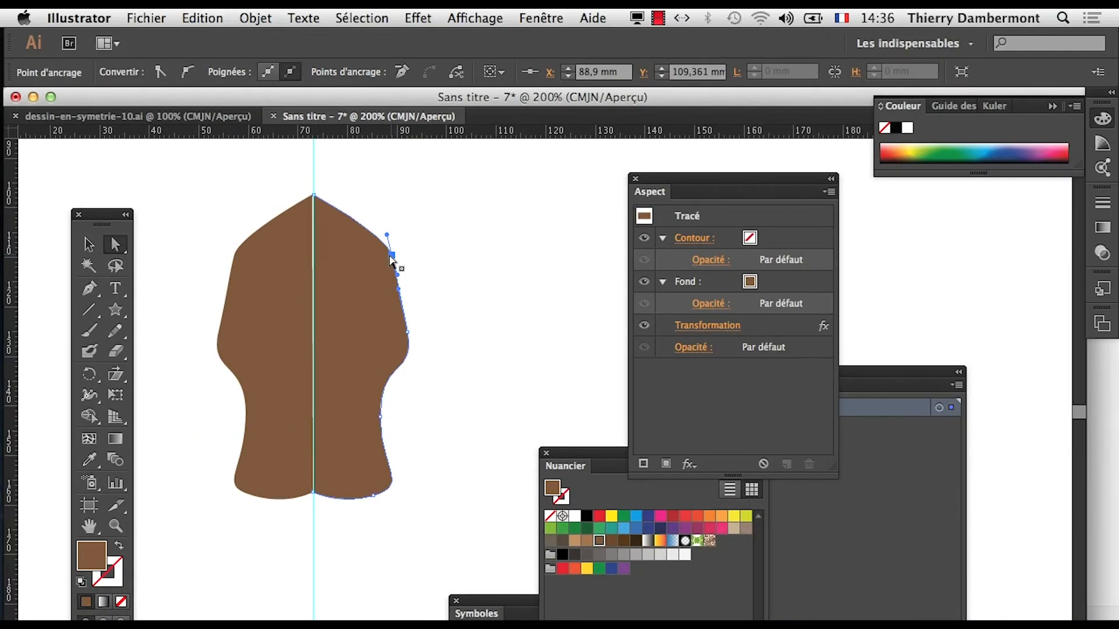
{"action": "left_click_drag", "start_coordinate": [393, 260], "coordinate": [419, 218]}
Move the original half's side anchor to about X 93.5, Y 125.2 mm and raise its bottom anchor on the guide to about Y 154 mm.
{"action": "left_click", "coordinate": [410, 337]}
{"action": "left_click_drag", "start_coordinate": [408, 334], "coordinate": [413, 333]}
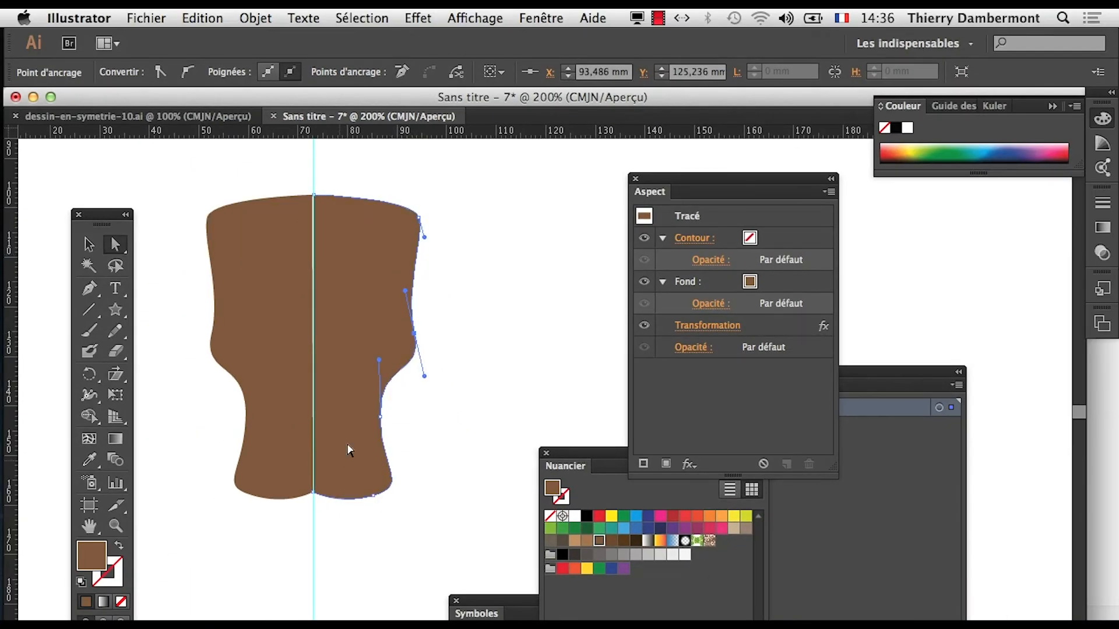
{"action": "left_click_drag", "start_coordinate": [313, 494], "coordinate": [313, 476]}
Select the upper vase's two halves in turn to compare their structure with the live mirrored shape.
{"action": "left_click_drag", "start_coordinate": [389, 278], "coordinate": [394, 532]}
{"action": "left_click_drag", "start_coordinate": [305, 213], "coordinate": [297, 357]}
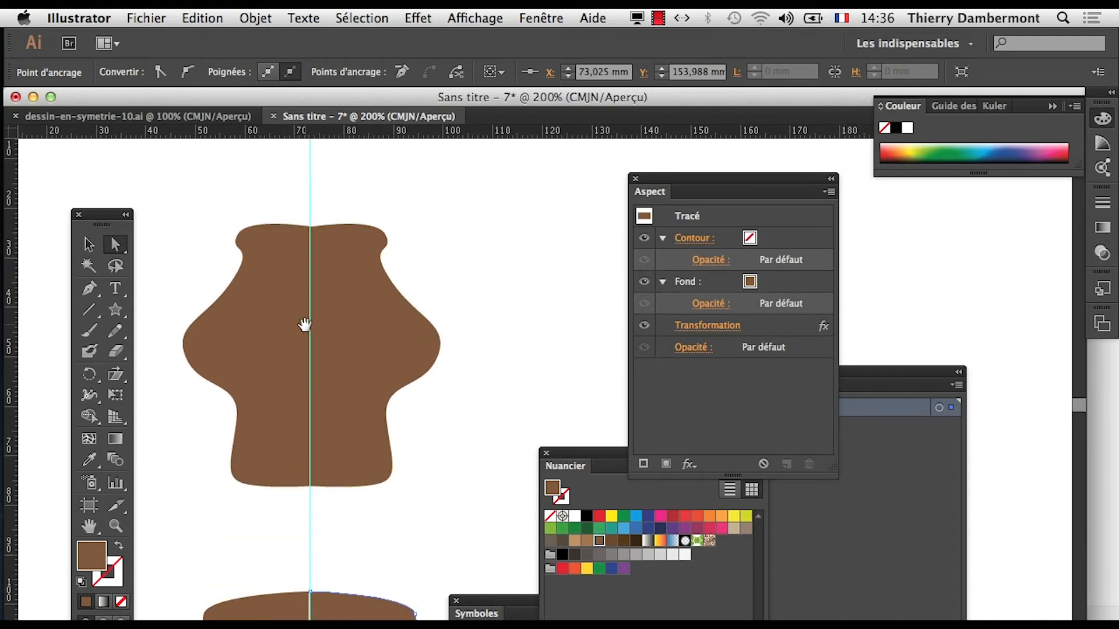
{"action": "left_click_drag", "start_coordinate": [244, 215], "coordinate": [278, 254]}
{"action": "left_click_drag", "start_coordinate": [332, 209], "coordinate": [368, 259]}
{"action": "left_click_drag", "start_coordinate": [299, 449], "coordinate": [295, 187]}
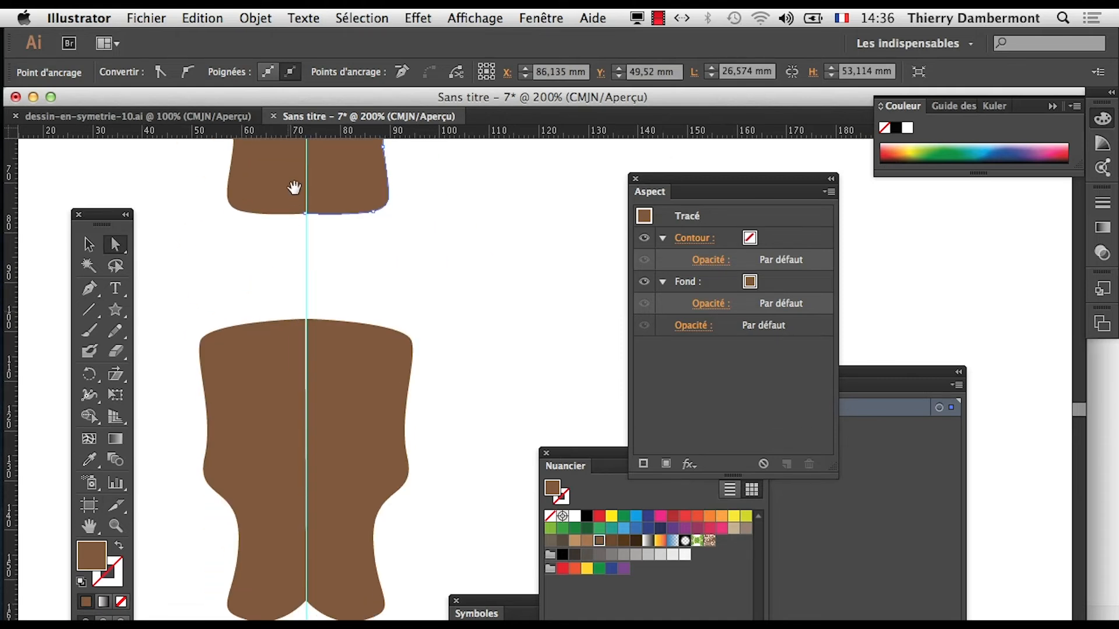
Select the lower shape, expand Calque 1 to list its objects, and fill the shape with a dark purple swatch.
{"action": "left_click", "coordinate": [374, 347]}
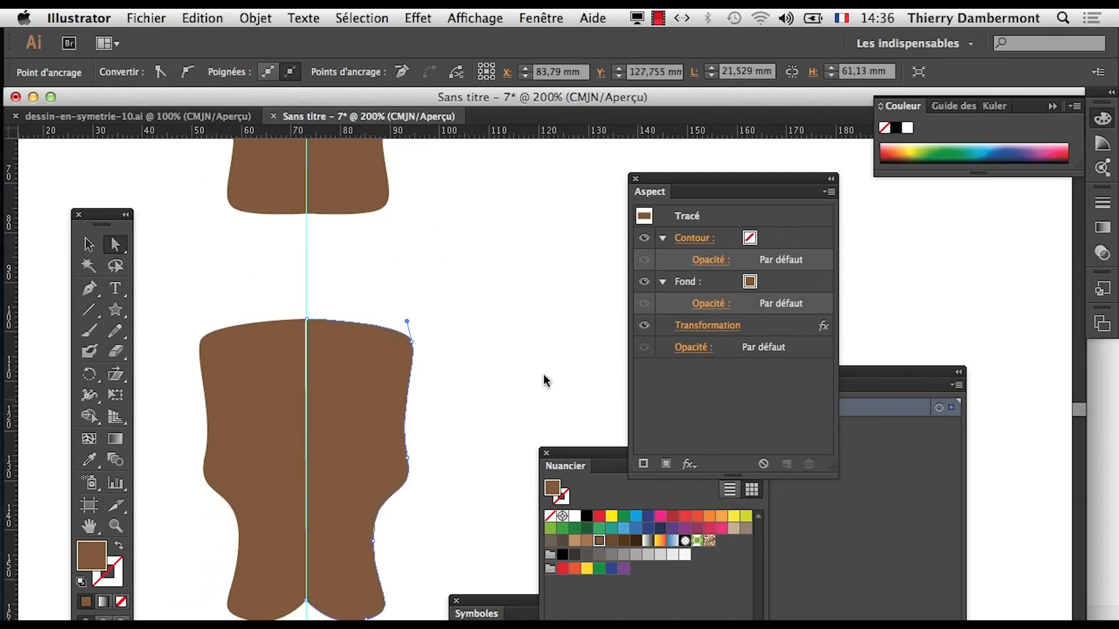
{"action": "left_click_drag", "start_coordinate": [856, 379], "coordinate": [616, 182]}
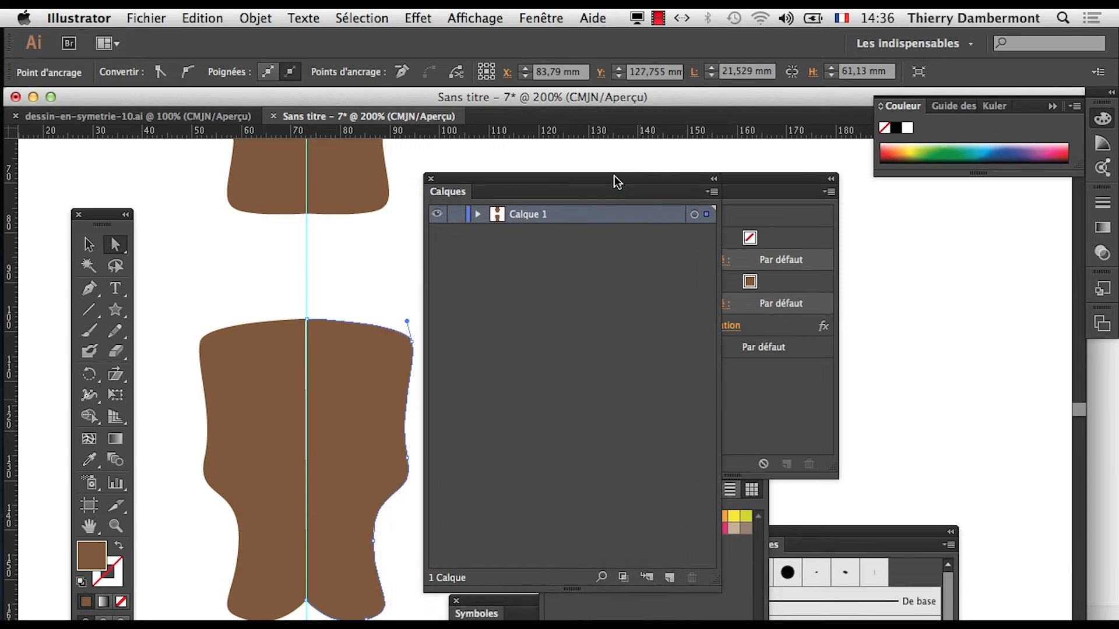
{"action": "left_click", "coordinate": [478, 215]}
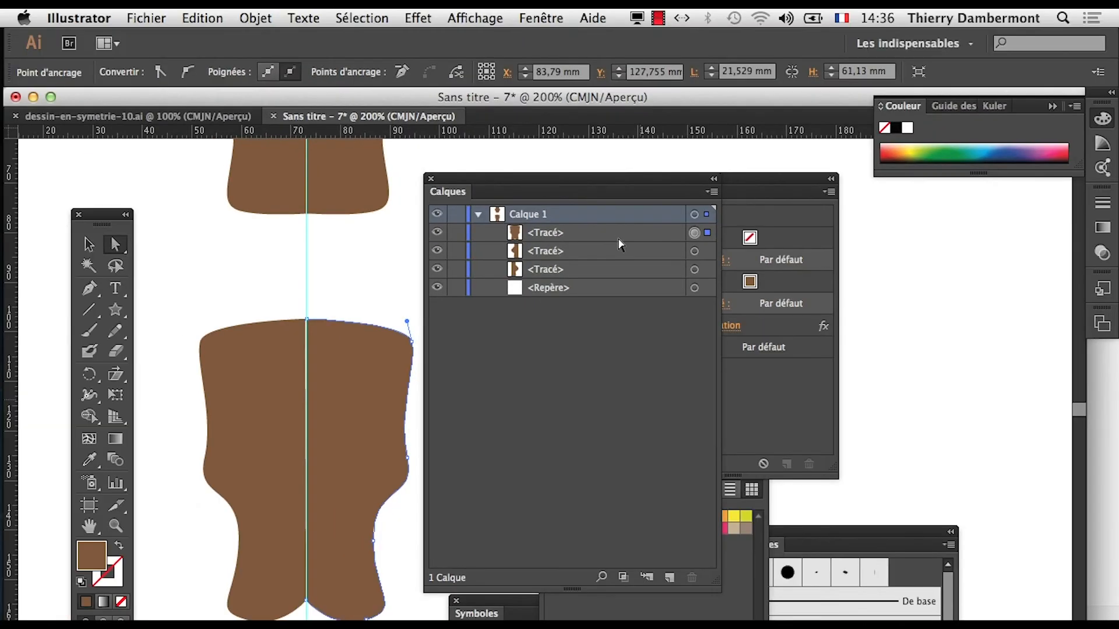
{"action": "left_click_drag", "start_coordinate": [633, 190], "coordinate": [1040, 313]}
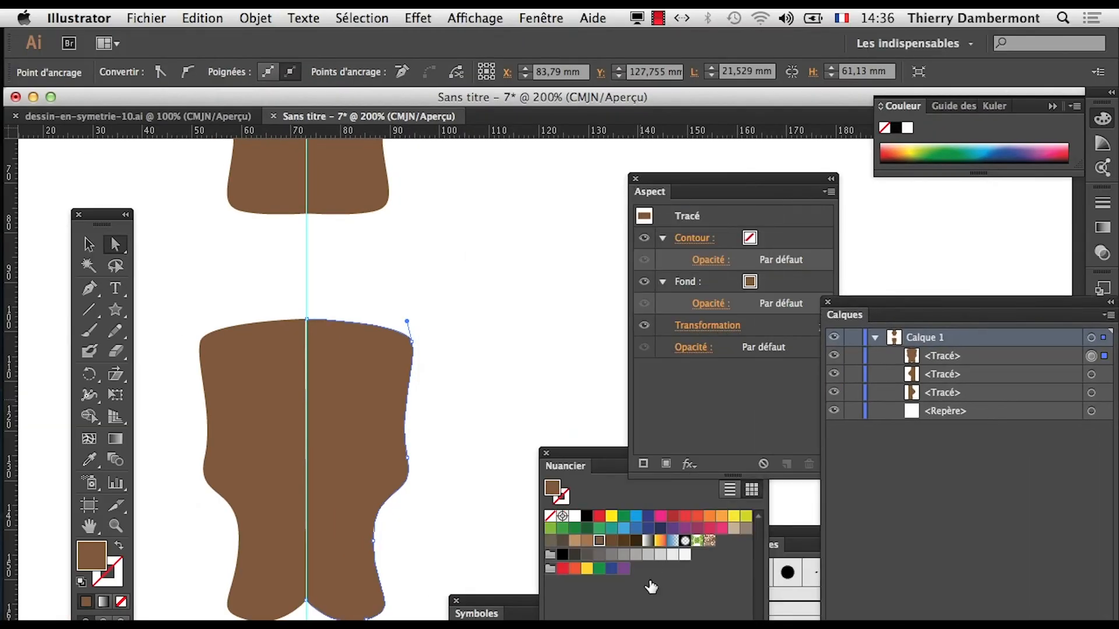
{"action": "left_click", "coordinate": [673, 528]}
{"action": "left_click_drag", "start_coordinate": [908, 312], "coordinate": [570, 204]}
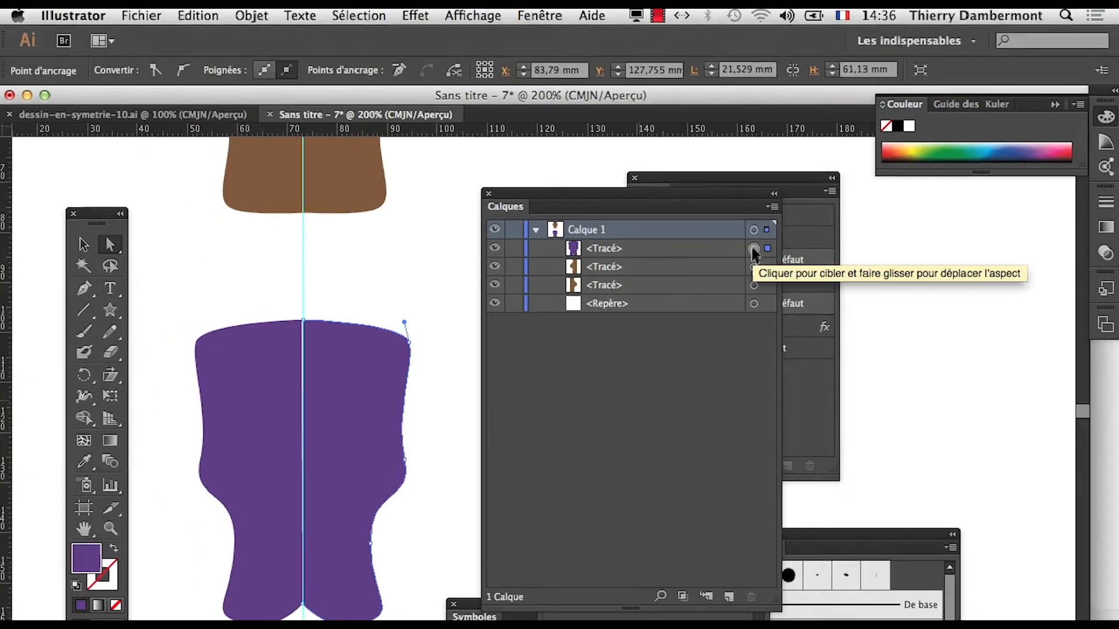
Group the purple path on its own and move the live Transform effect from the path onto the group.
{"action": "left_click", "coordinate": [252, 16]}
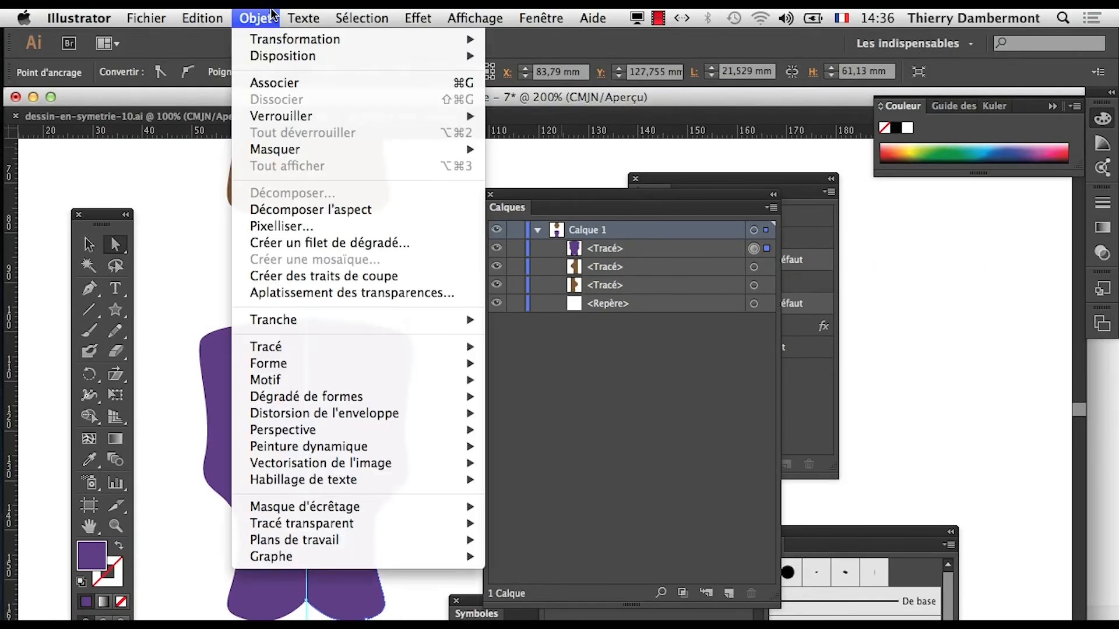
{"action": "left_click", "coordinate": [280, 75]}
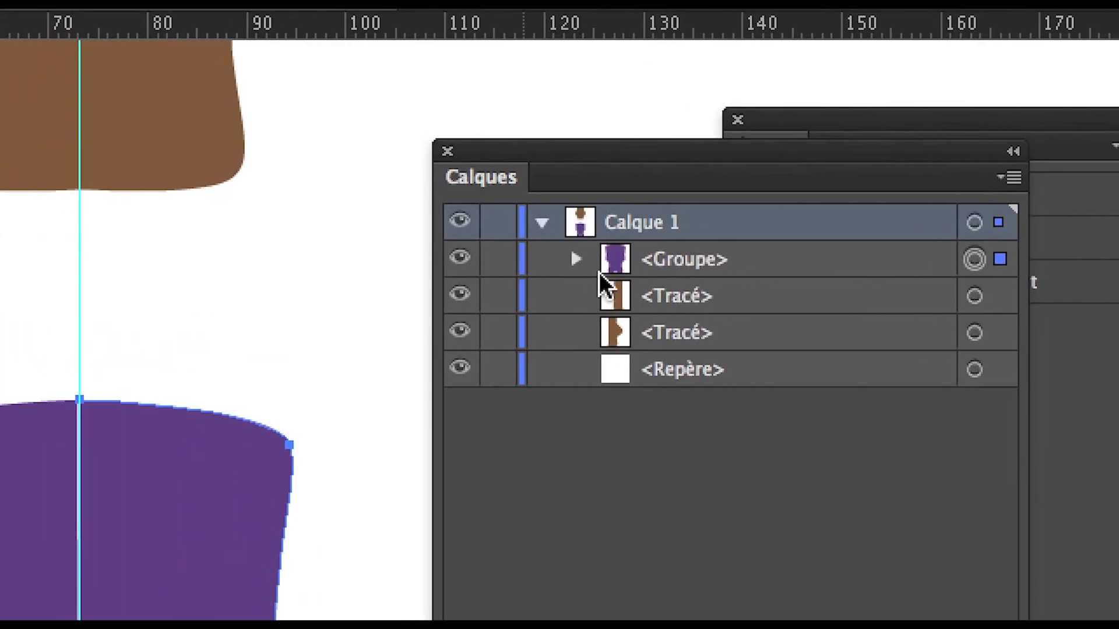
{"action": "left_click", "coordinate": [576, 259]}
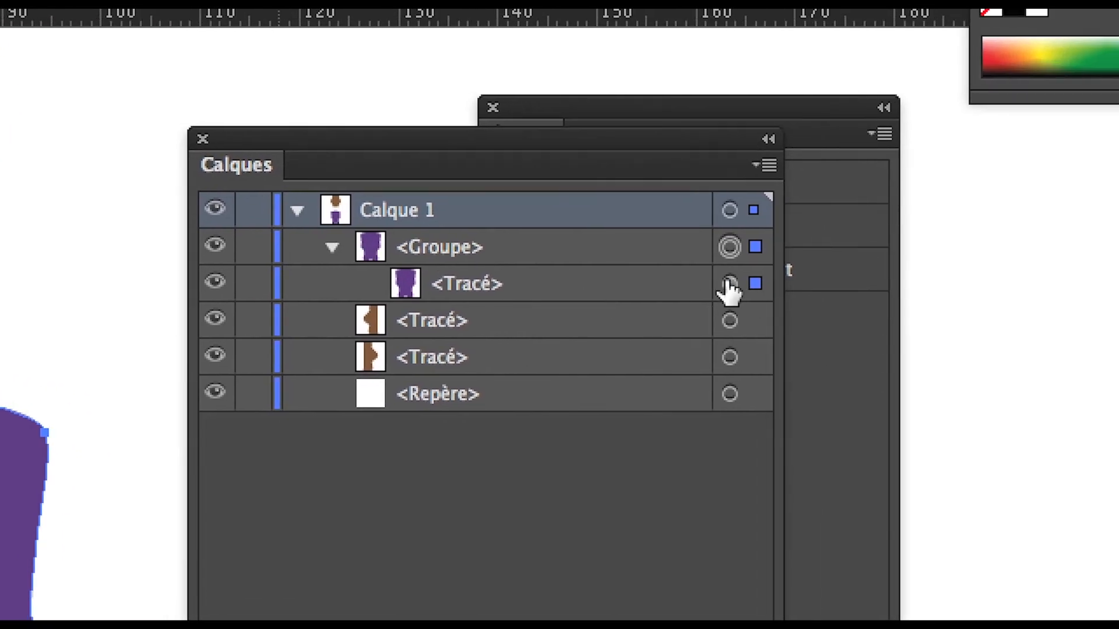
{"action": "left_click", "coordinate": [975, 298]}
{"action": "left_click", "coordinate": [726, 239]}
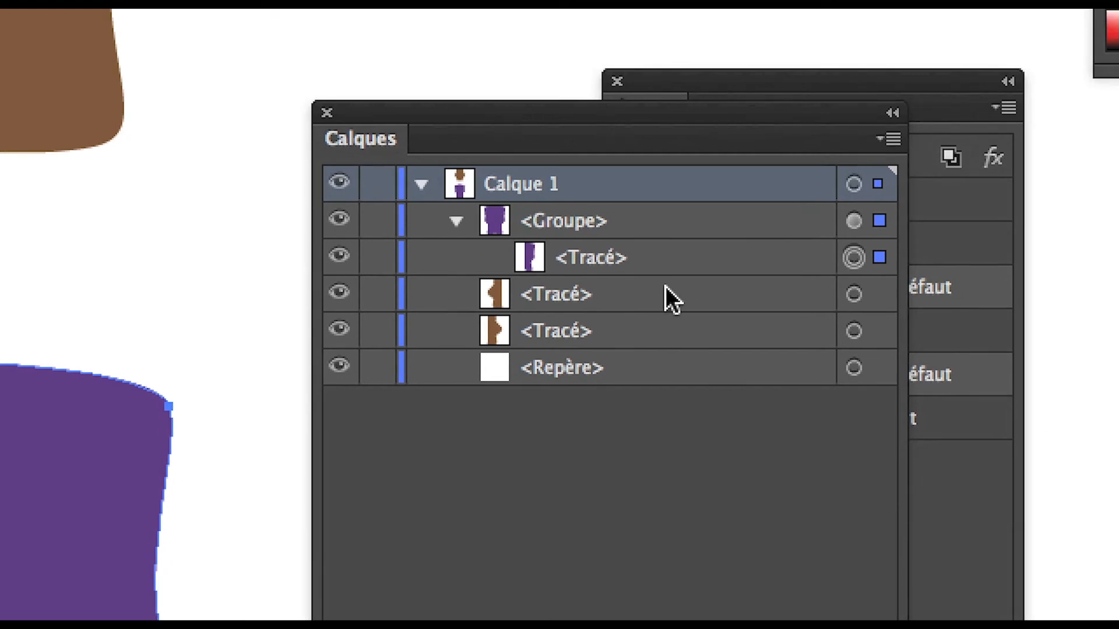
Isolate the group containing the purple half-shape for editing.
{"action": "left_click", "coordinate": [655, 221]}
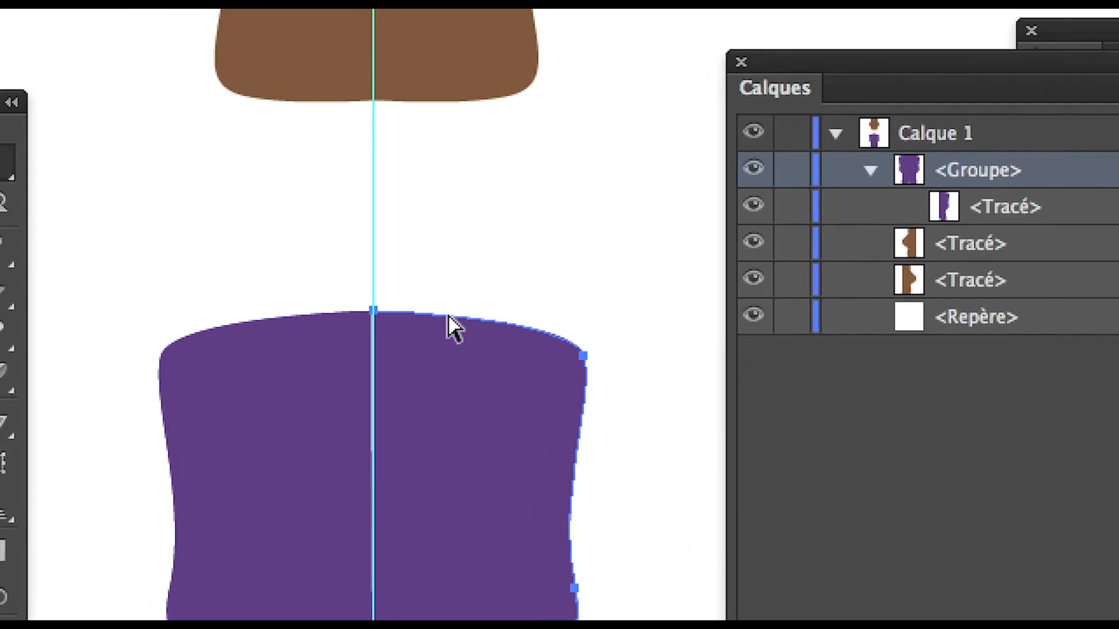
{"action": "right_click", "coordinate": [44, 413]}
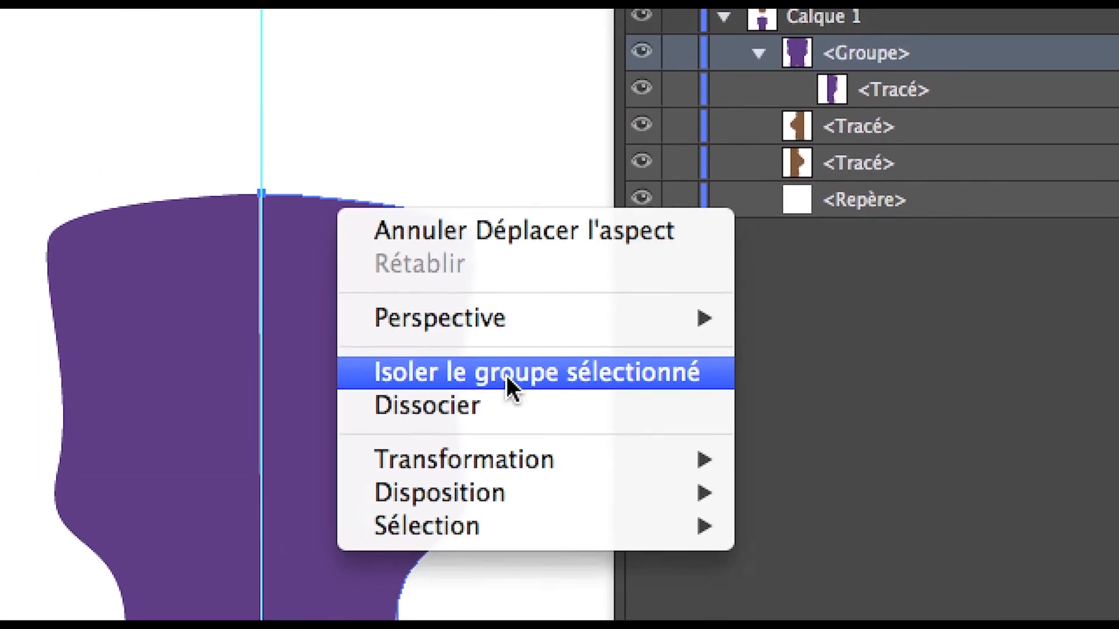
{"action": "left_click", "coordinate": [508, 385]}
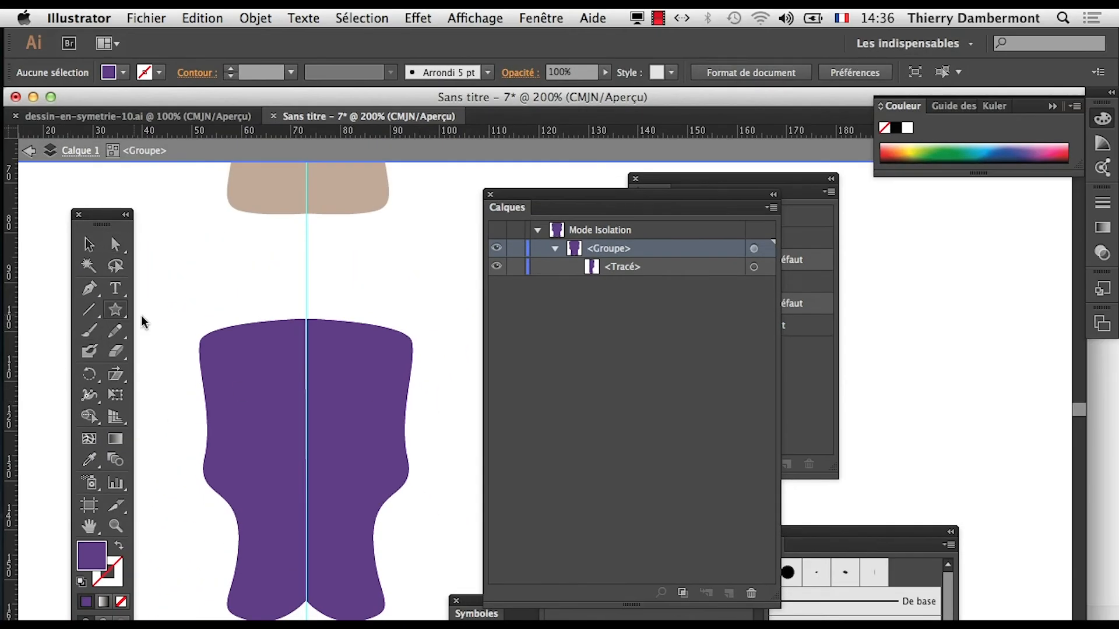
Draw an ellipse about 10 mm wide and 9 mm high in the upper part of the original purple half and fill it grey.
{"action": "left_click", "coordinate": [116, 311]}
{"action": "left_click", "coordinate": [175, 351]}
{"action": "left_click_drag", "start_coordinate": [330, 374], "coordinate": [380, 418]}
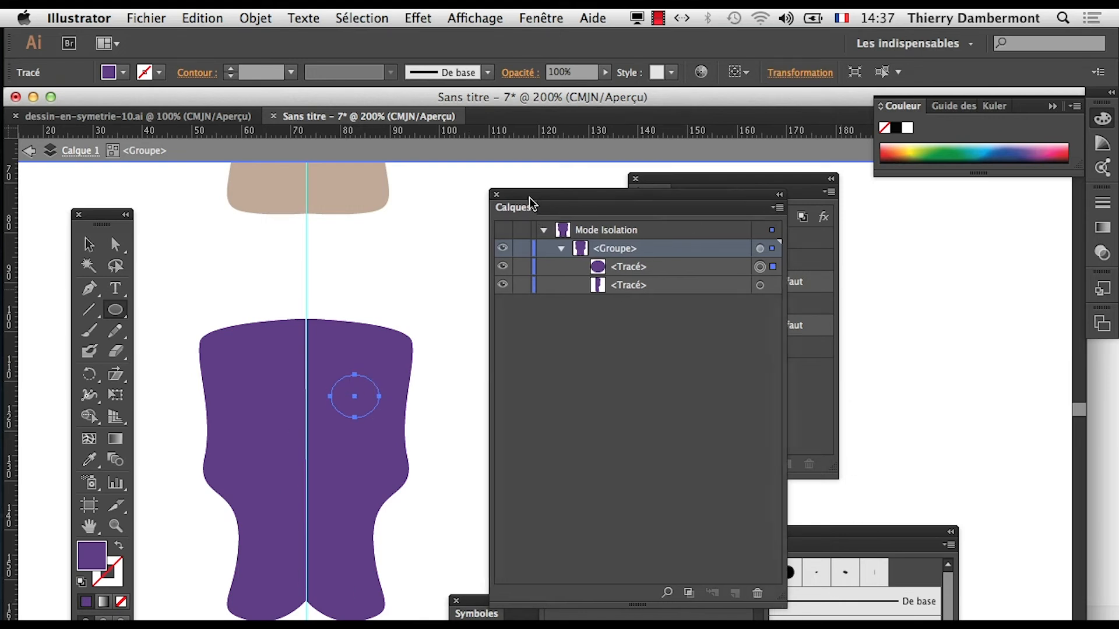
{"action": "left_click_drag", "start_coordinate": [529, 197], "coordinate": [859, 270]}
{"action": "left_click", "coordinate": [636, 554]}
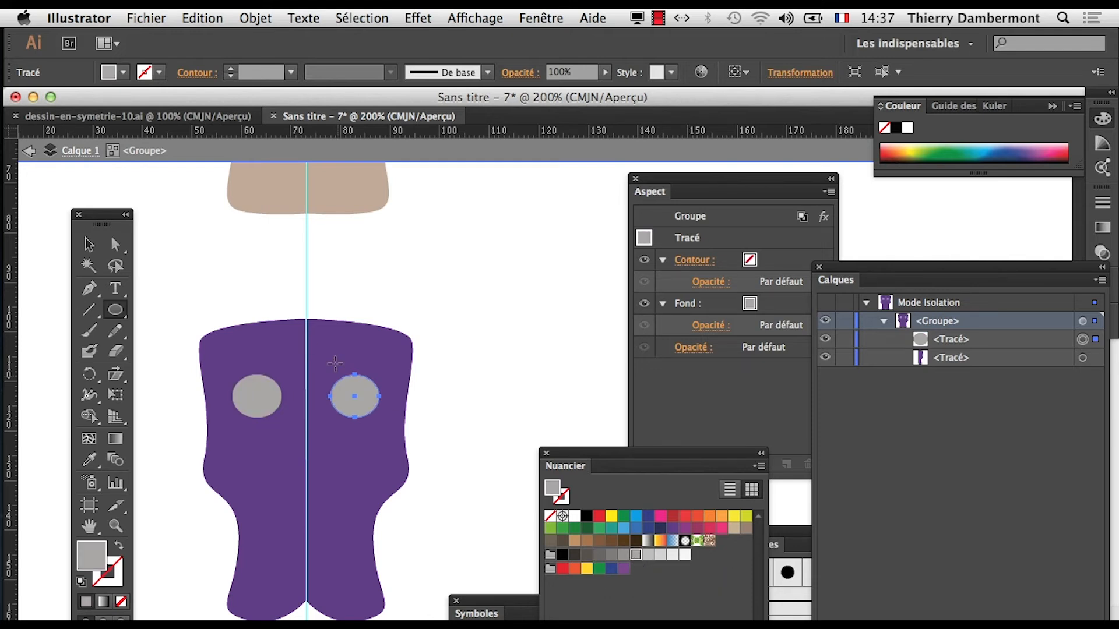
Add a small ellipse about 3.5 mm wide inside the grey eye, fill it dark brown, and deselect it.
{"action": "scroll", "coordinate": [335, 413], "scroll_direction": "up", "scroll_amount": 2}
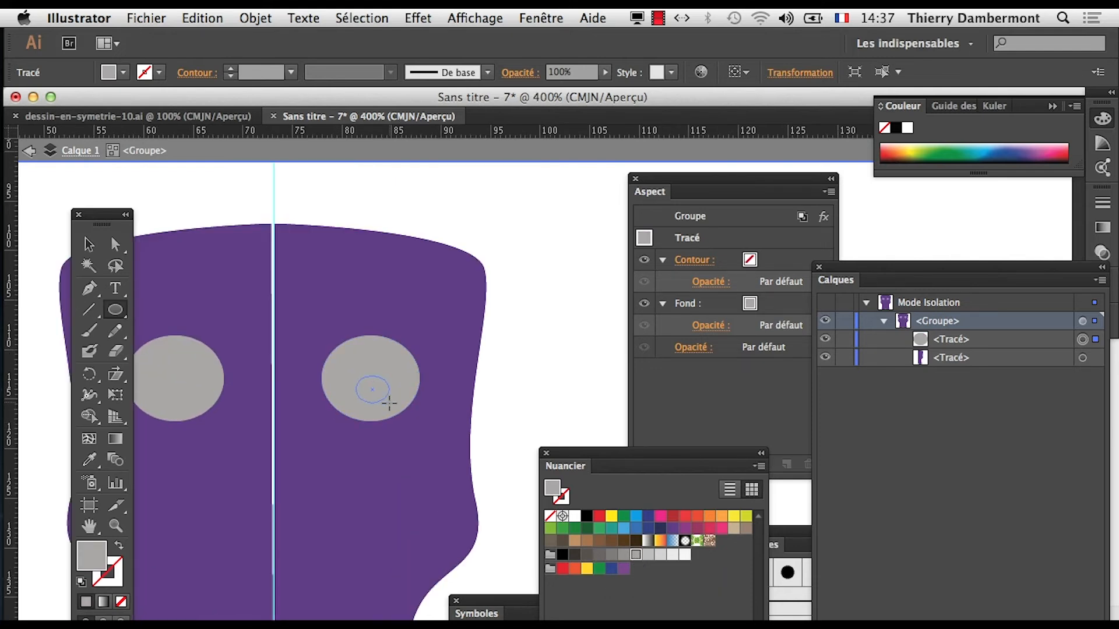
{"action": "left_click_drag", "start_coordinate": [389, 403], "coordinate": [389, 403]}
{"action": "left_click", "coordinate": [633, 544]}
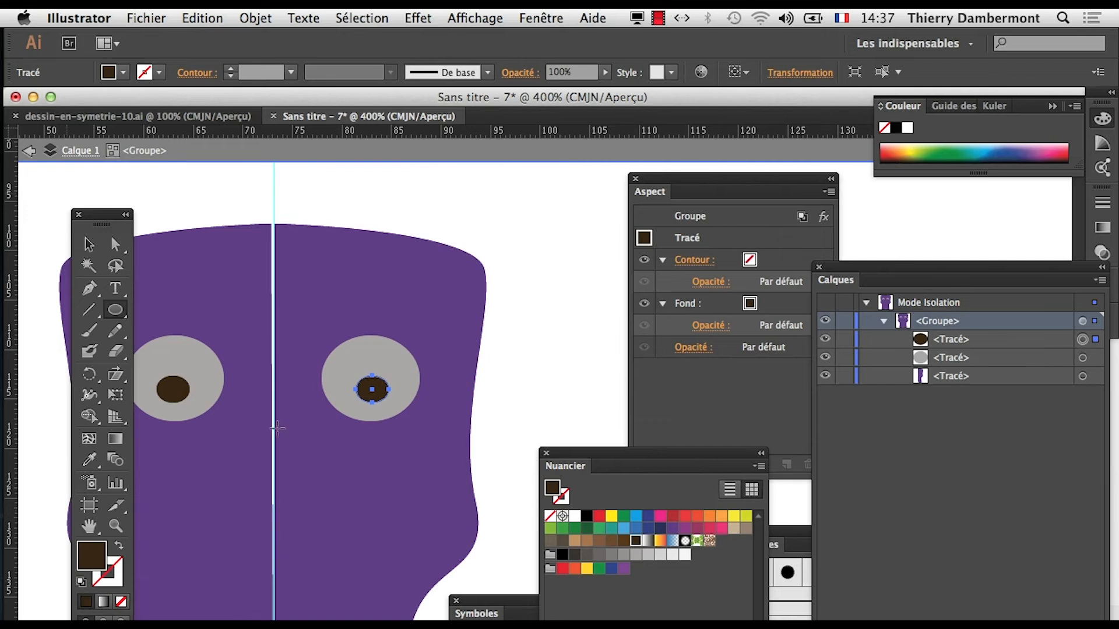
{"action": "left_click", "coordinate": [89, 243]}
{"action": "left_click", "coordinate": [320, 207]}
Leave the group's isolation mode and select the original half of the upper brown vase.
{"action": "left_click", "coordinate": [340, 412], "text": "alt+super"}
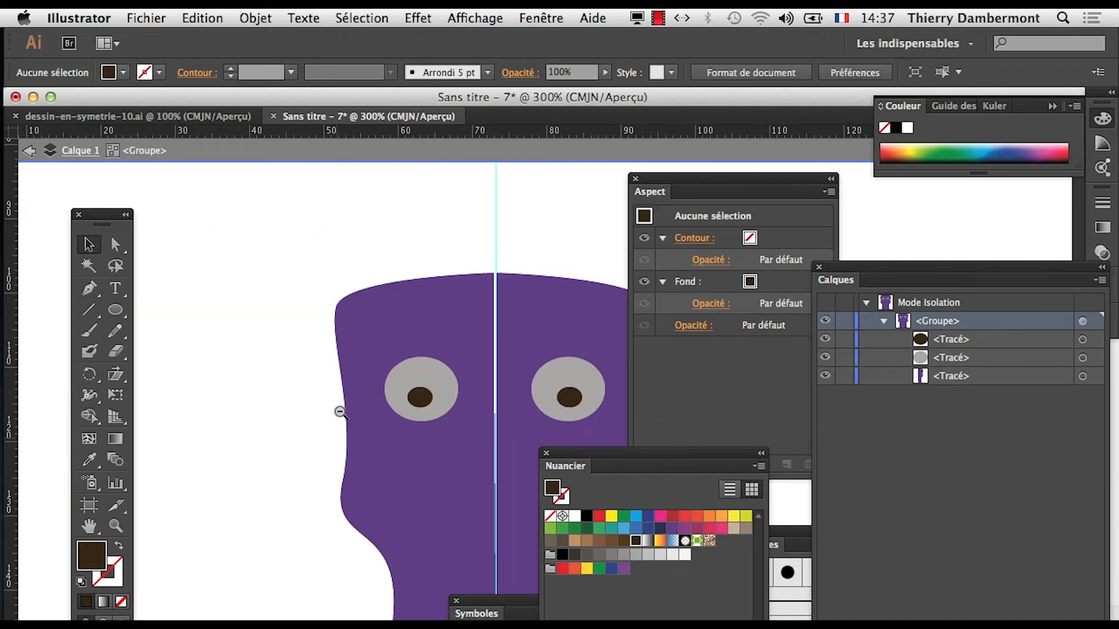
{"action": "left_click", "coordinate": [450, 523], "text": "alt+super"}
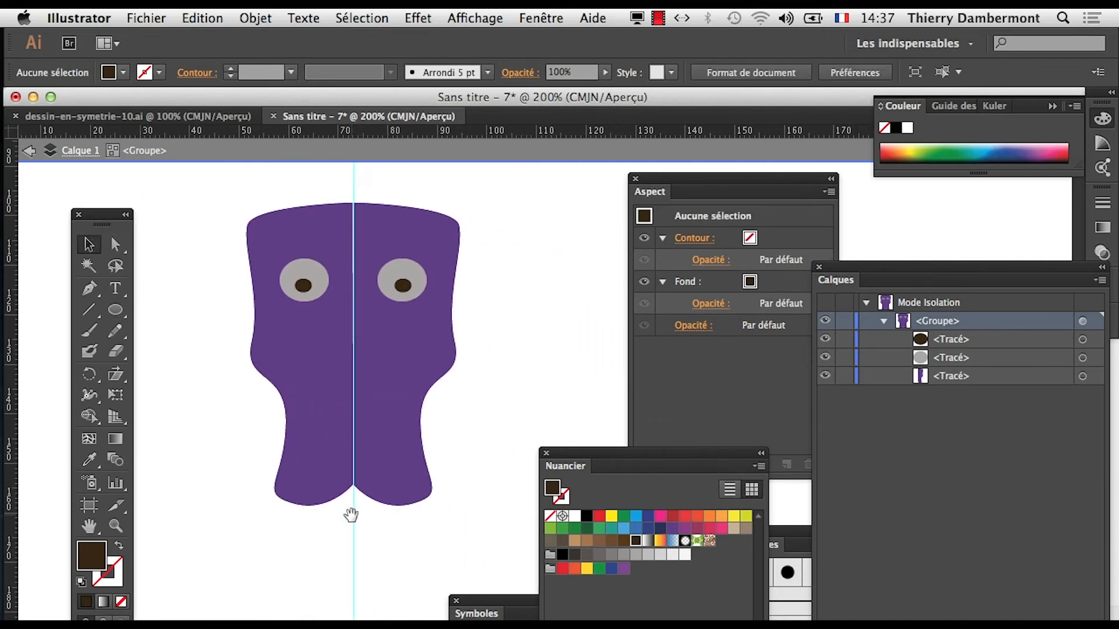
{"action": "left_click_drag", "start_coordinate": [354, 471], "coordinate": [343, 526]}
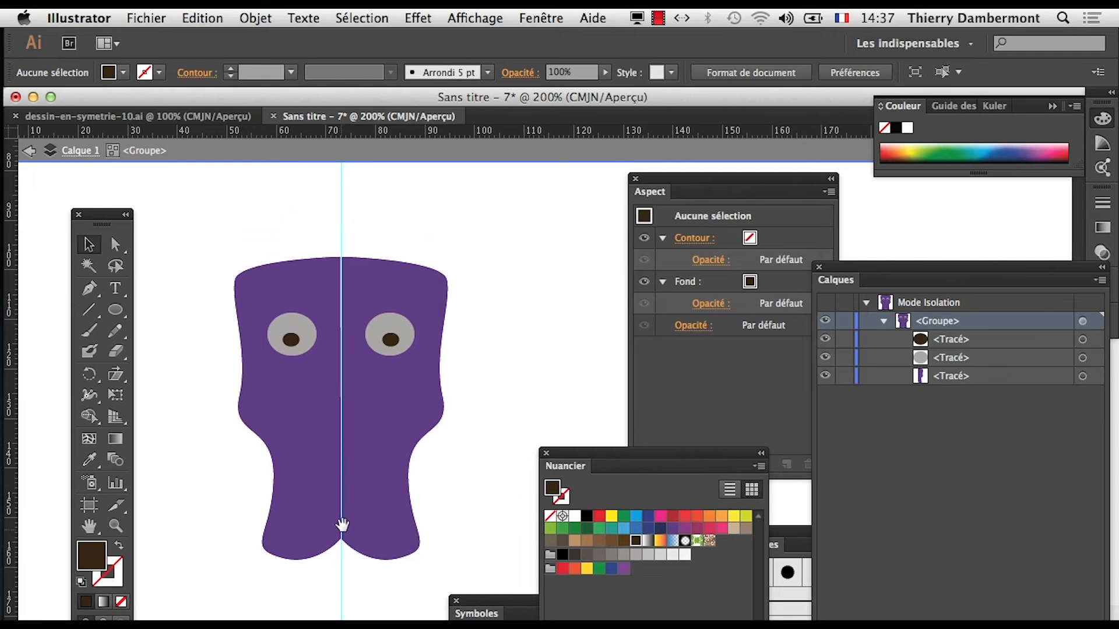
{"action": "left_click_drag", "start_coordinate": [870, 268], "coordinate": [913, 241]}
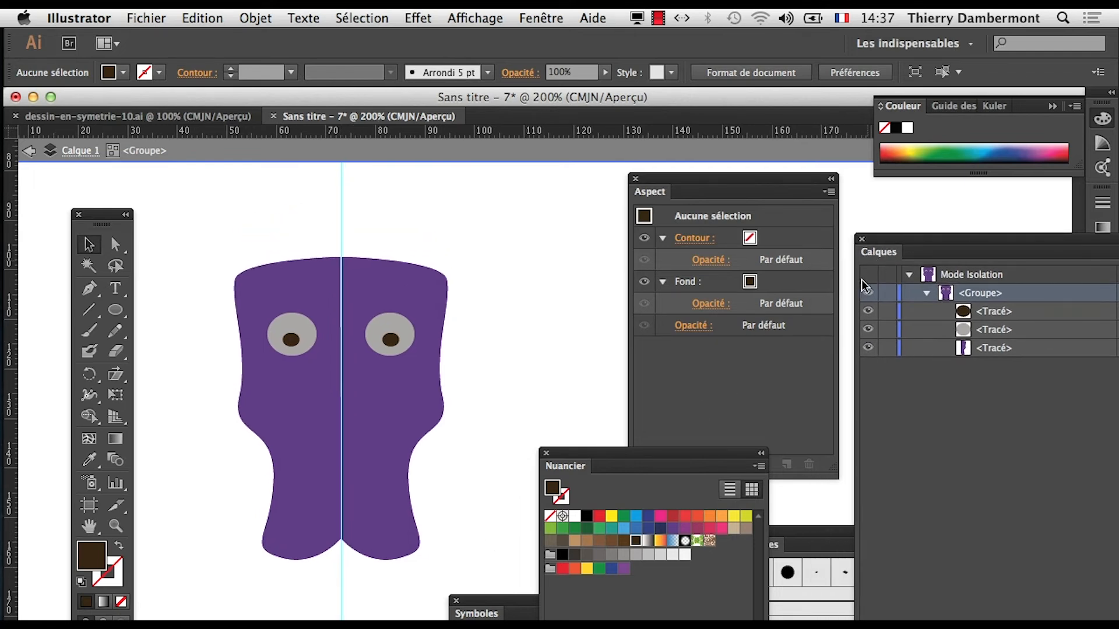
{"action": "scroll", "coordinate": [353, 499], "scroll_direction": "up", "scroll_amount": 10}
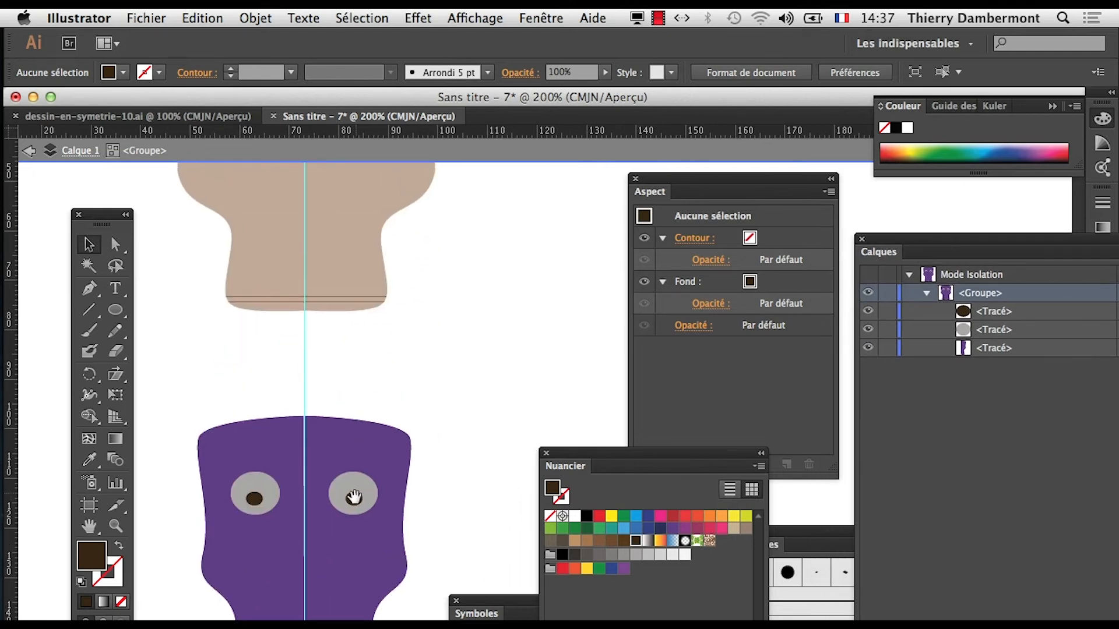
{"action": "left_click", "coordinate": [331, 453], "text": "super"}
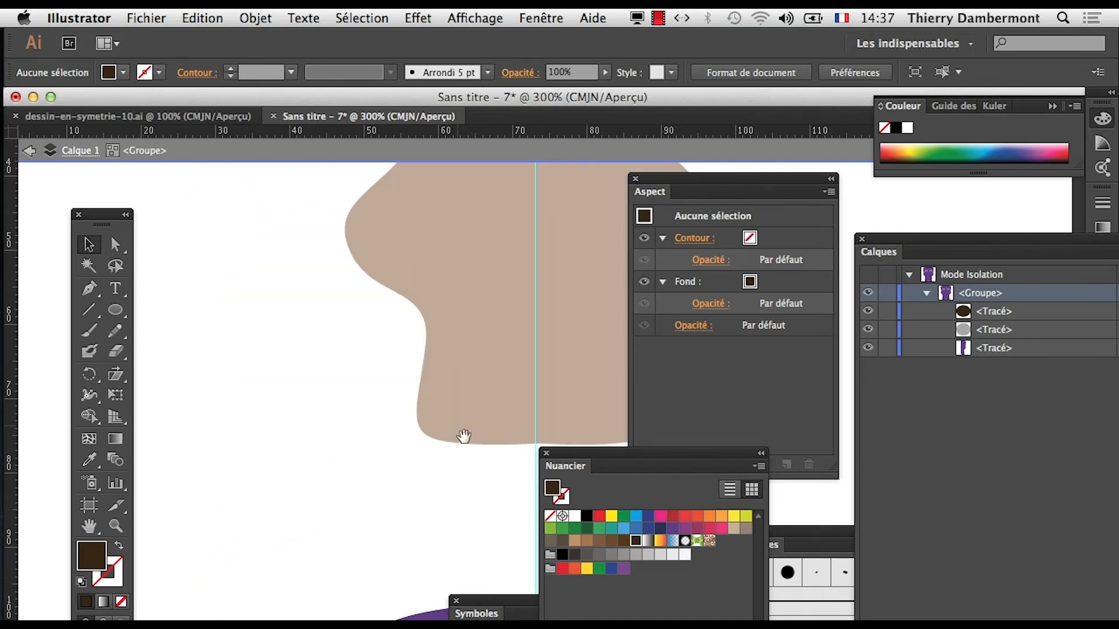
{"action": "left_click", "coordinate": [448, 430], "text": "alt+super"}
{"action": "left_click_drag", "start_coordinate": [507, 406], "coordinate": [302, 450]}
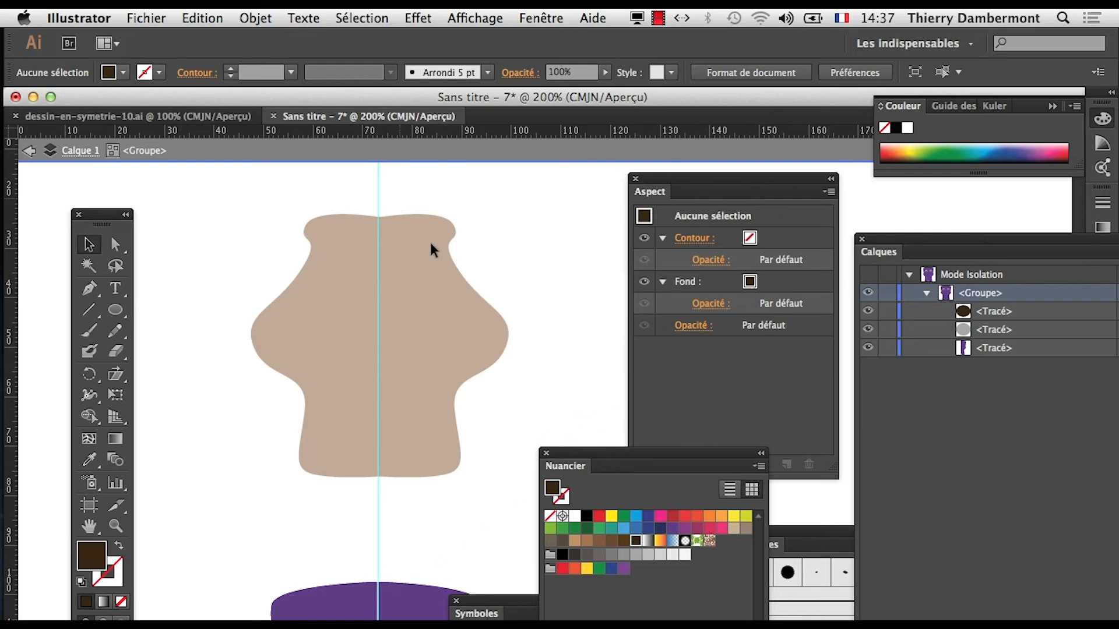
{"action": "left_click", "coordinate": [29, 150]}
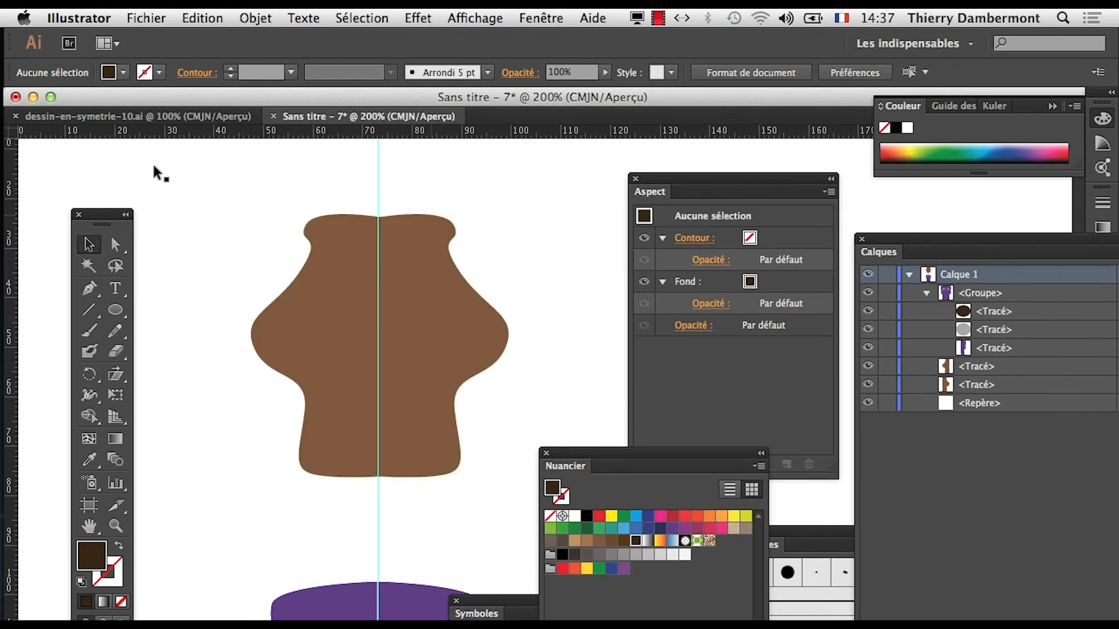
{"action": "left_click", "coordinate": [427, 221]}
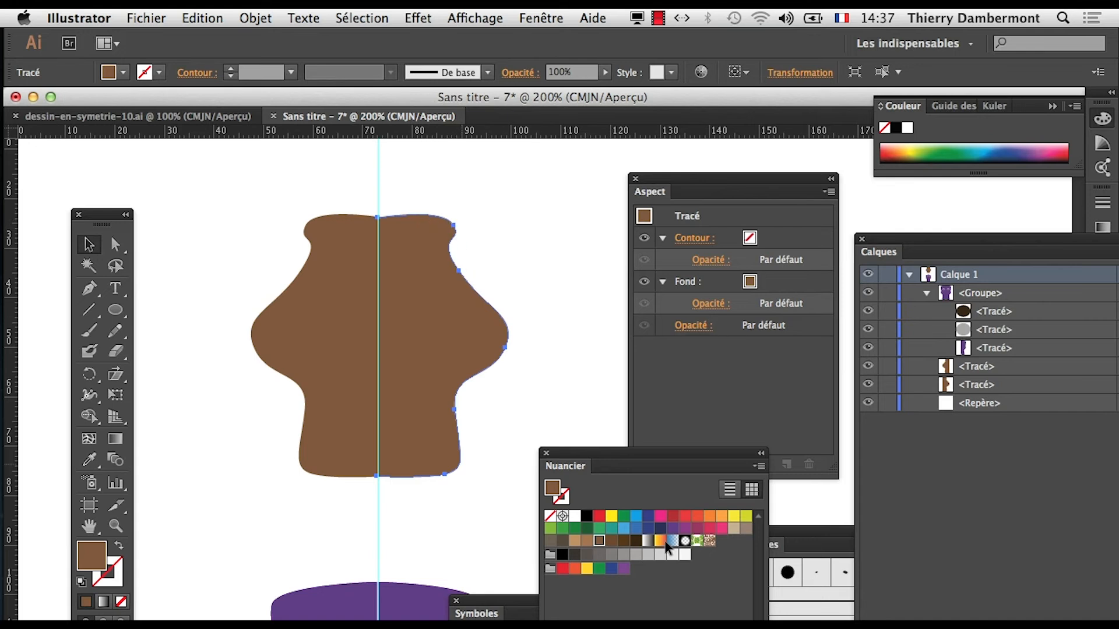
Draw a curved half-shape about 14 mm wide and 34 mm high against the guide below the purple figure with the Pen tool, filled dark red.
{"action": "scroll", "coordinate": [327, 299], "scroll_direction": "down", "scroll_amount": 10}
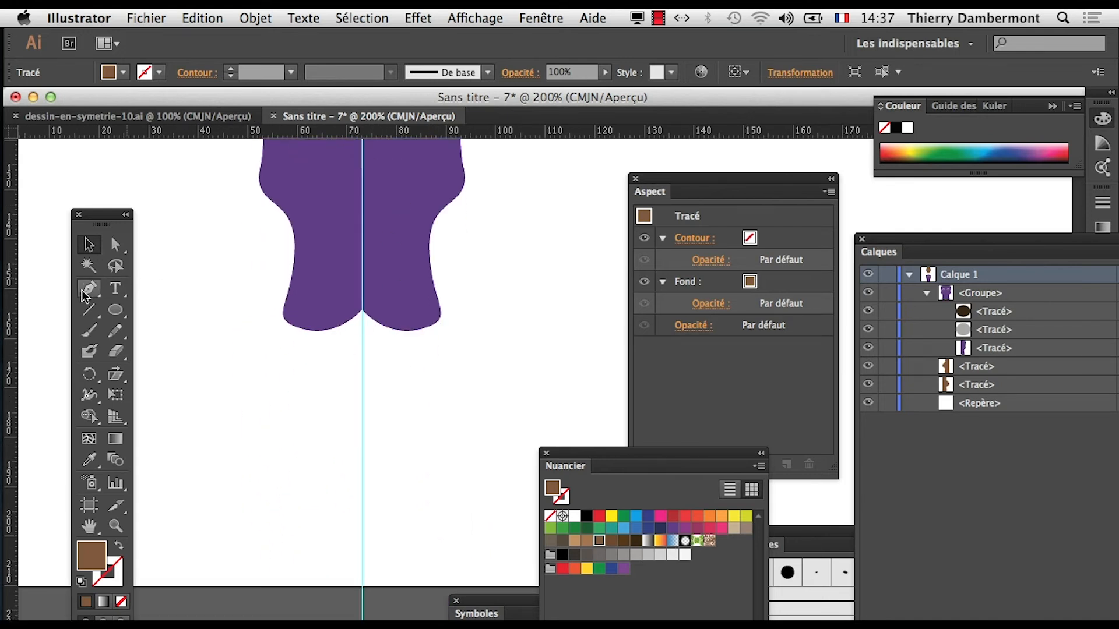
{"action": "left_click", "coordinate": [82, 291]}
{"action": "left_click", "coordinate": [362, 367]}
{"action": "left_click_drag", "start_coordinate": [411, 392], "coordinate": [421, 428]}
{"action": "mouse_move", "coordinate": [430, 471]}
{"action": "left_mouse_down"}
{"action": "mouse_move", "coordinate": [382, 530]}
{"action": "mouse_move", "coordinate": [503, 535]}
{"action": "left_mouse_up"}
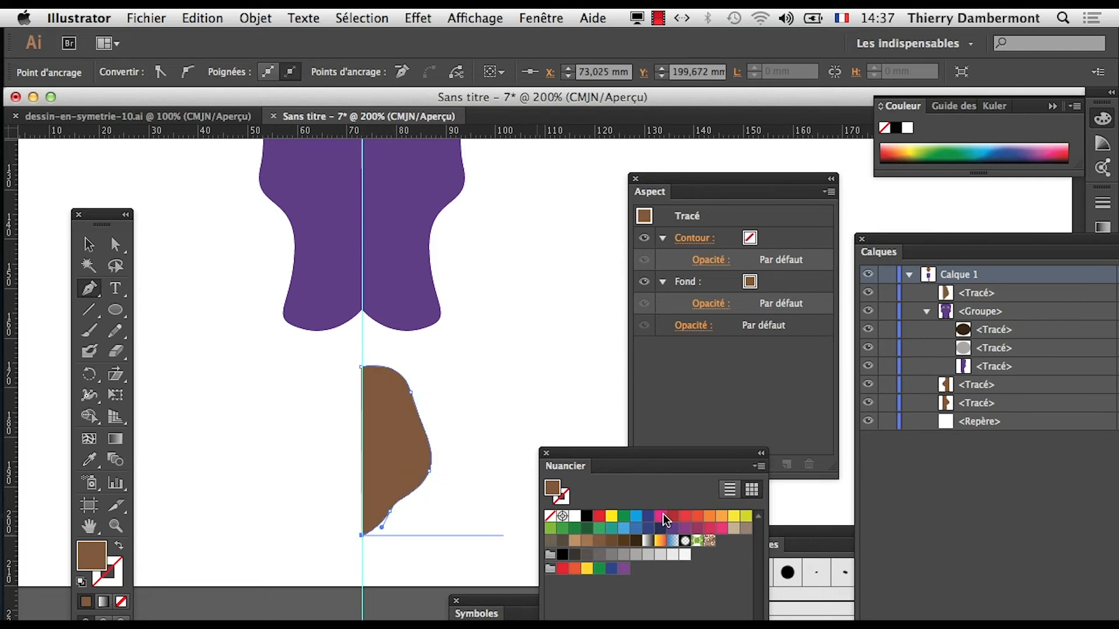
{"action": "left_click", "coordinate": [88, 244]}
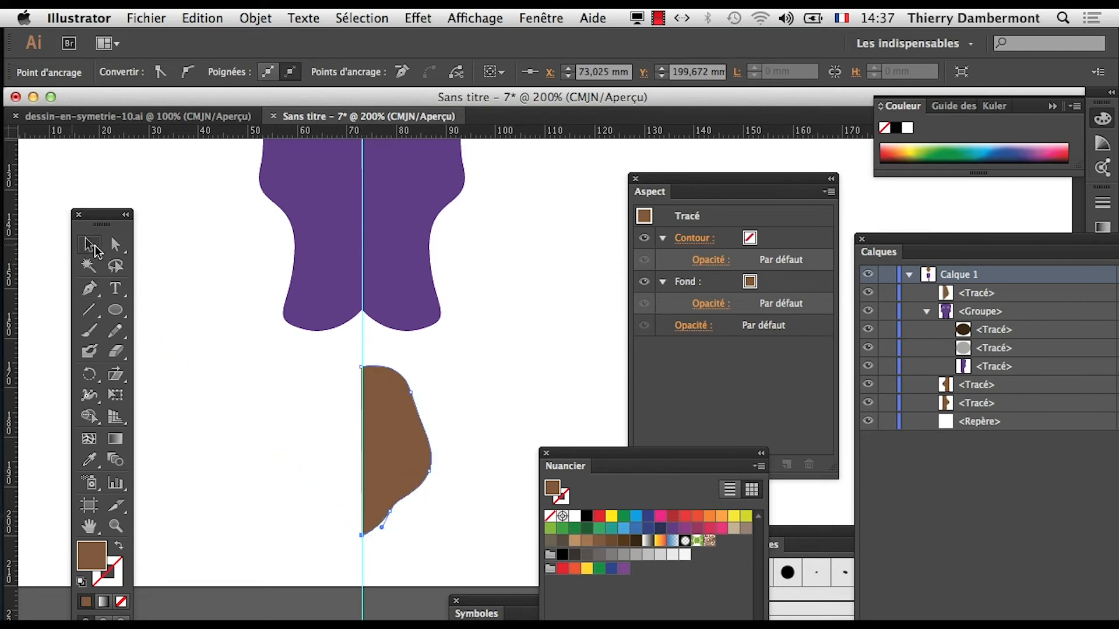
{"action": "left_click", "coordinate": [673, 517]}
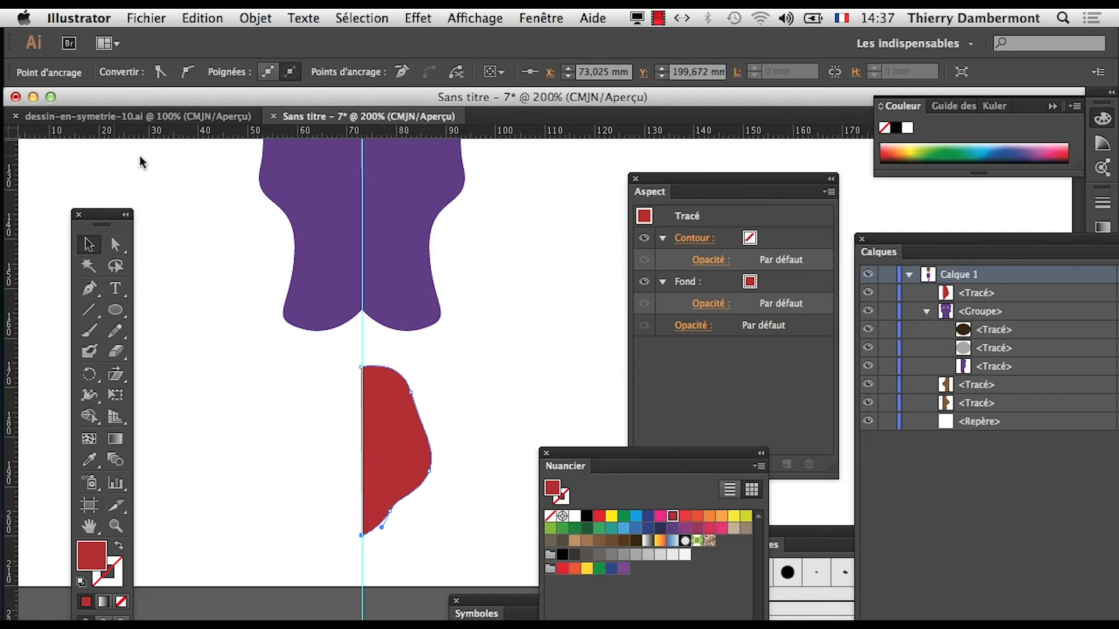
Try to make a copy of the red half-shape mirrored across a vertical axis, and undo it.
{"action": "left_click", "coordinate": [256, 18]}
{"action": "mouse_move", "coordinate": [275, 47]}
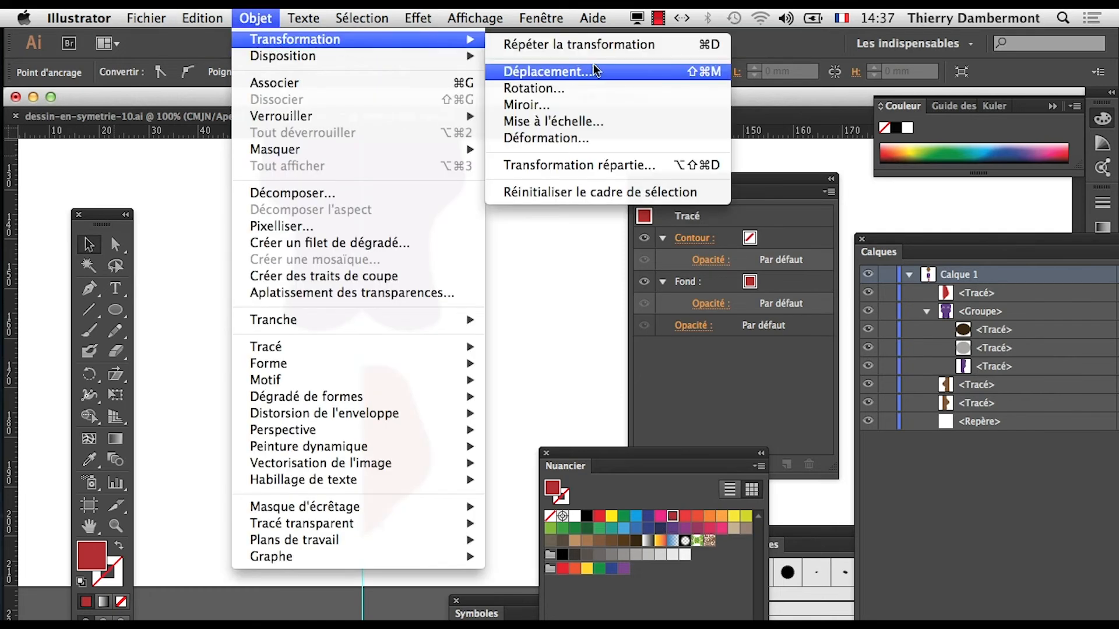
{"action": "left_click", "coordinate": [583, 105]}
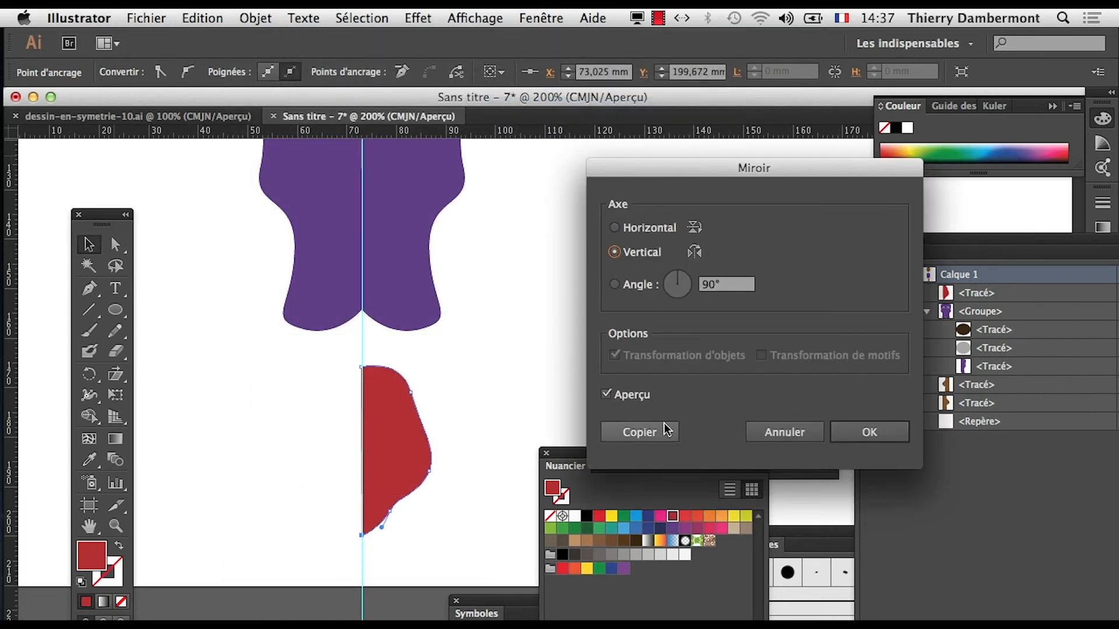
{"action": "left_click", "coordinate": [640, 432]}
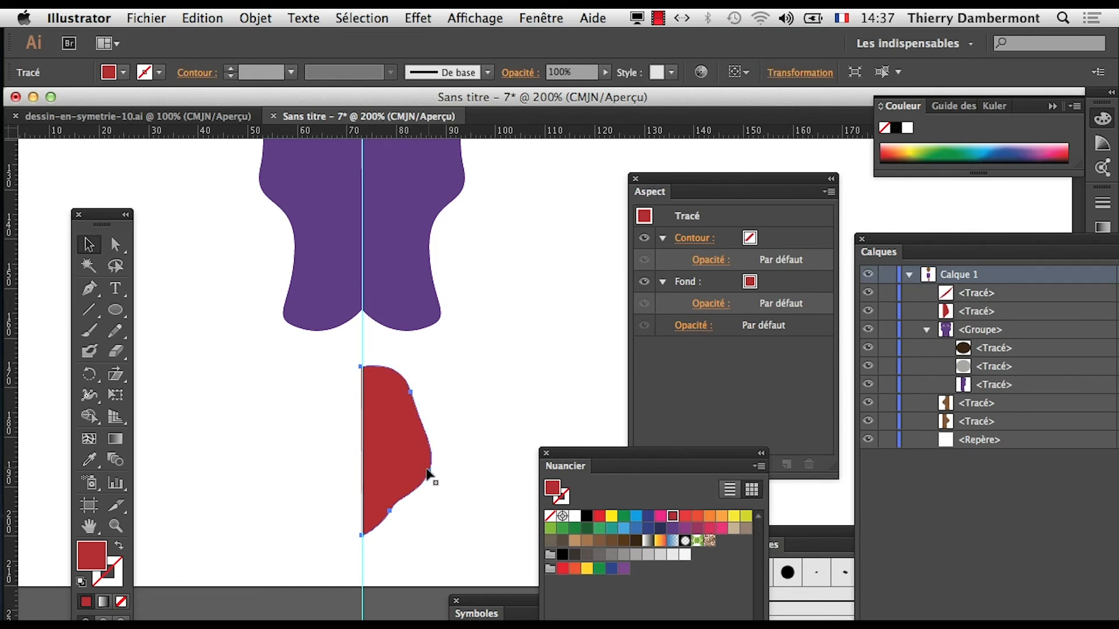
{"action": "key", "text": "super+z"}
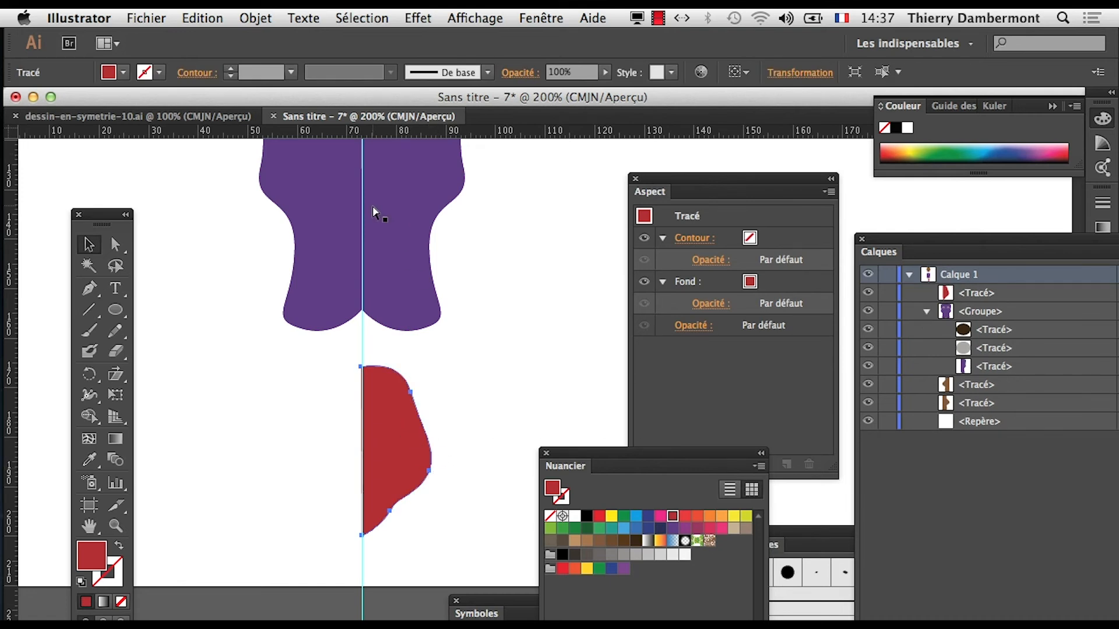
Copy the whole red half-shape mirrored across a vertical axis and move the copy against the guide opposite the original.
{"action": "left_click", "coordinate": [256, 18]}
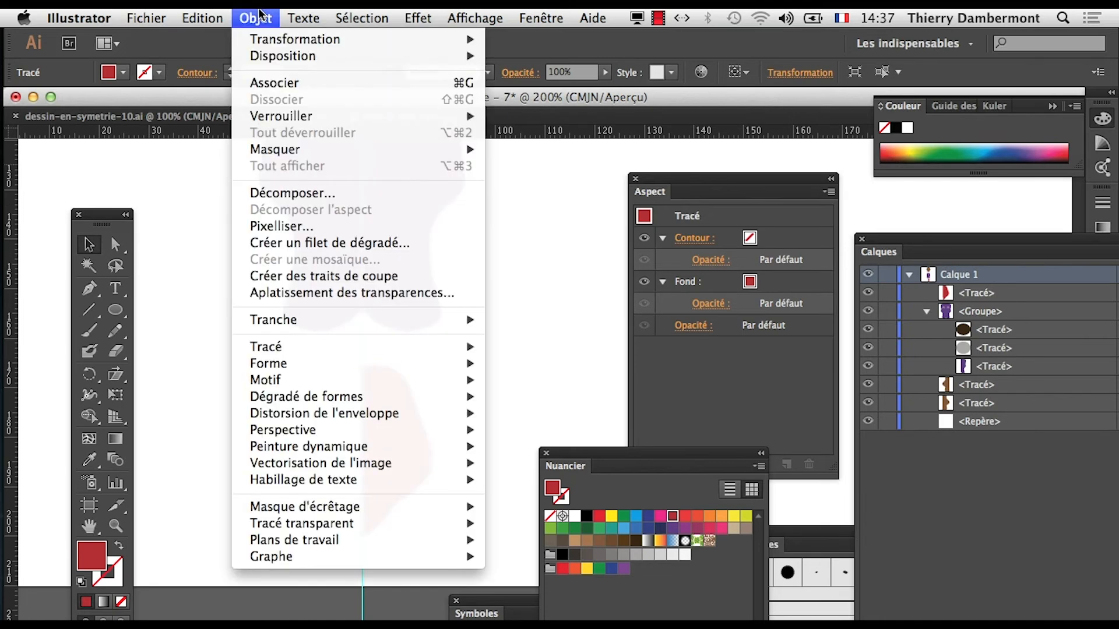
{"action": "mouse_move", "coordinate": [350, 39]}
{"action": "left_click", "coordinate": [550, 106]}
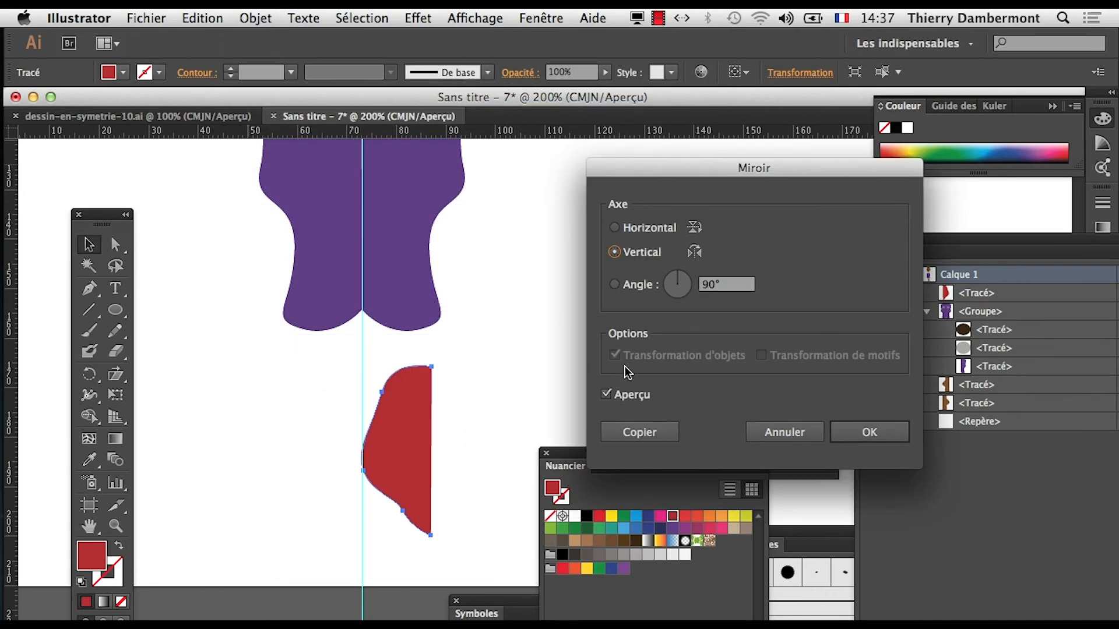
{"action": "left_click", "coordinate": [646, 433]}
{"action": "left_click_drag", "start_coordinate": [425, 455], "coordinate": [355, 454]}
{"action": "left_click", "coordinate": [456, 541]}
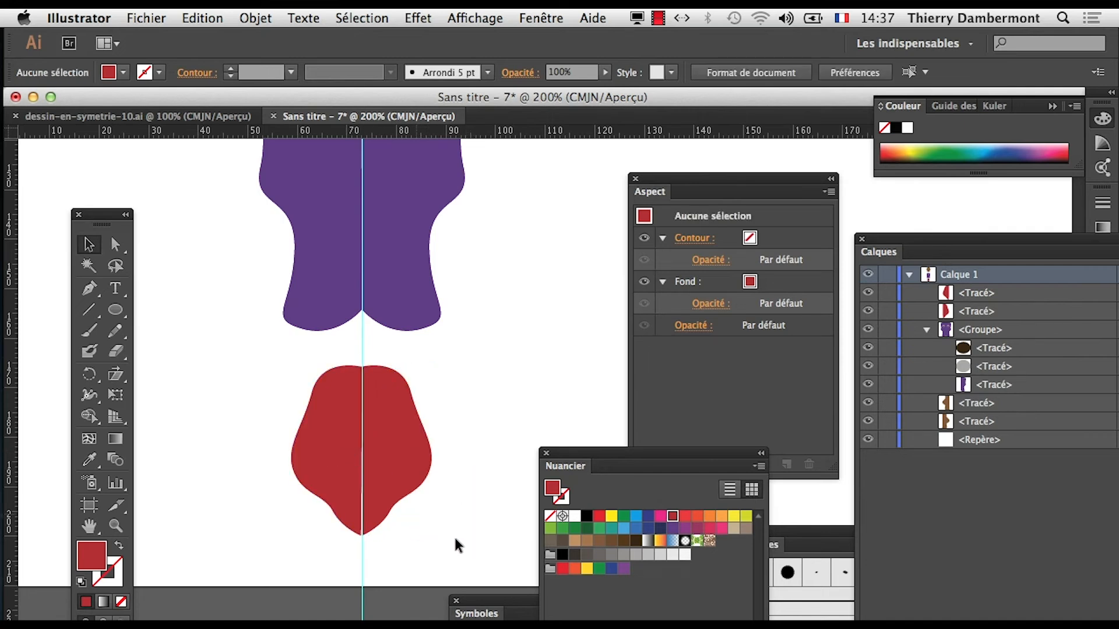
Select the original red half and the purple group in turn to compare a reflected copy with the live Transform effect.
{"action": "scroll", "coordinate": [388, 509], "scroll_direction": "up", "scroll_amount": 2}
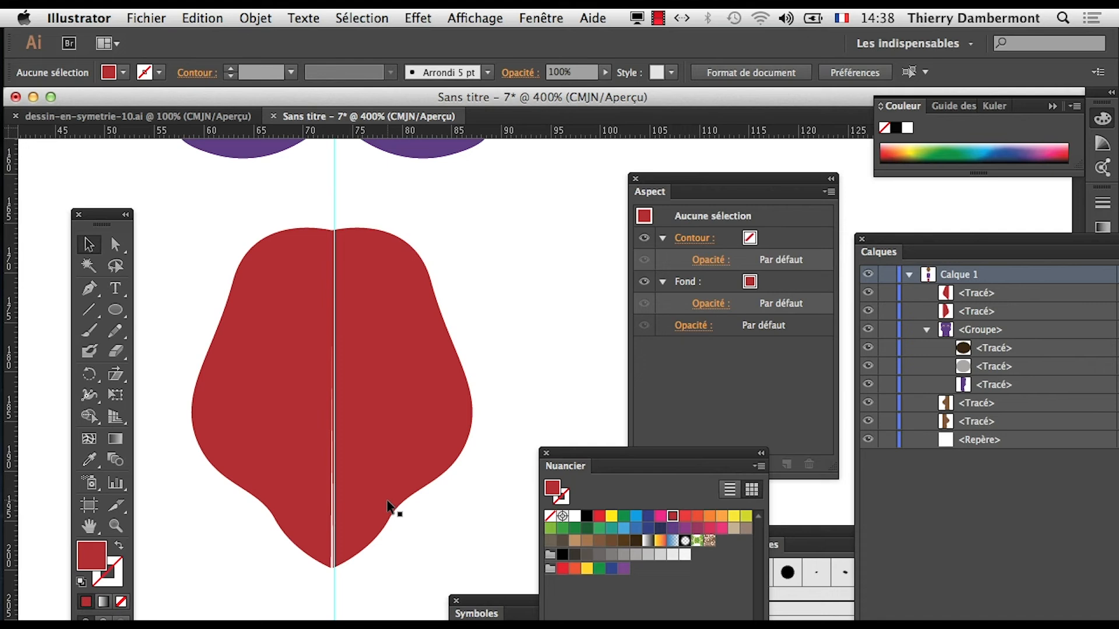
{"action": "left_click", "coordinate": [389, 508]}
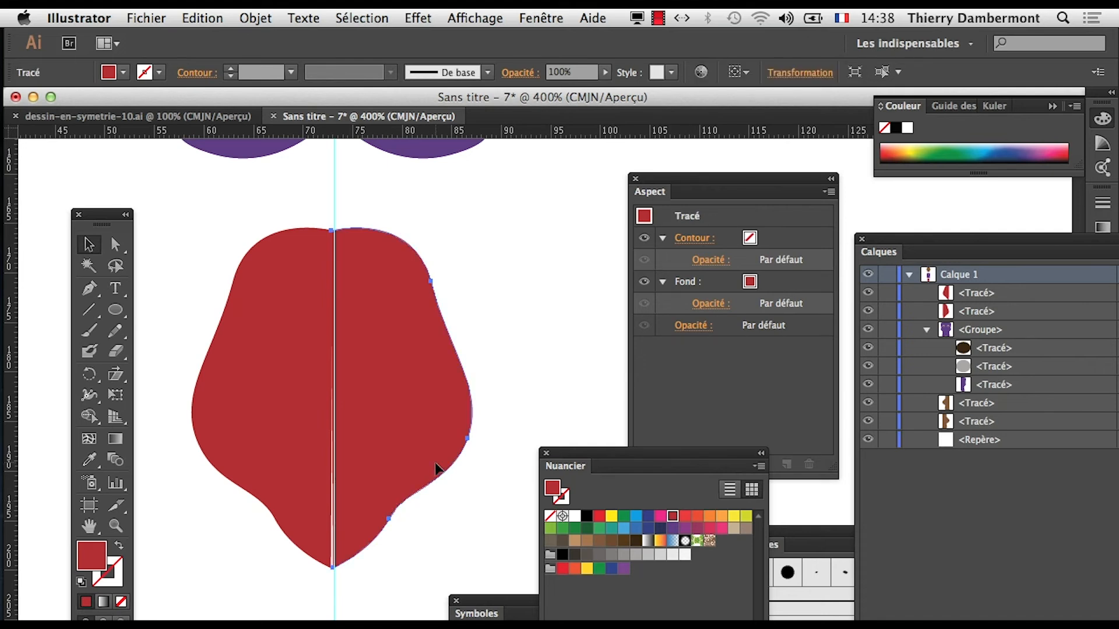
{"action": "scroll", "coordinate": [396, 432], "scroll_direction": "up", "scroll_amount": 10}
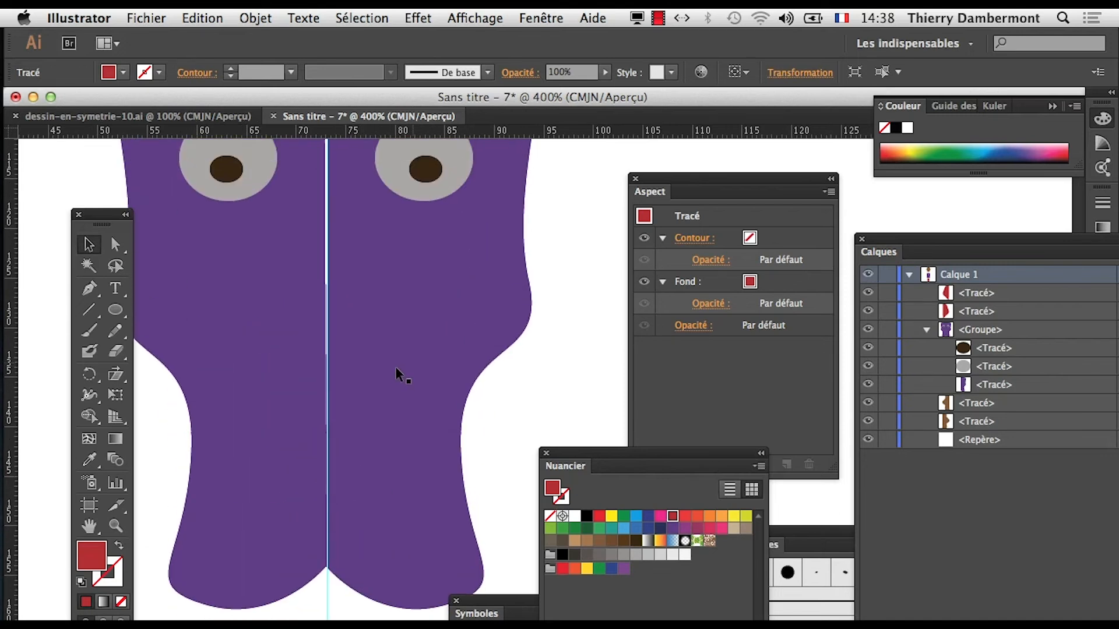
{"action": "left_click", "coordinate": [398, 376]}
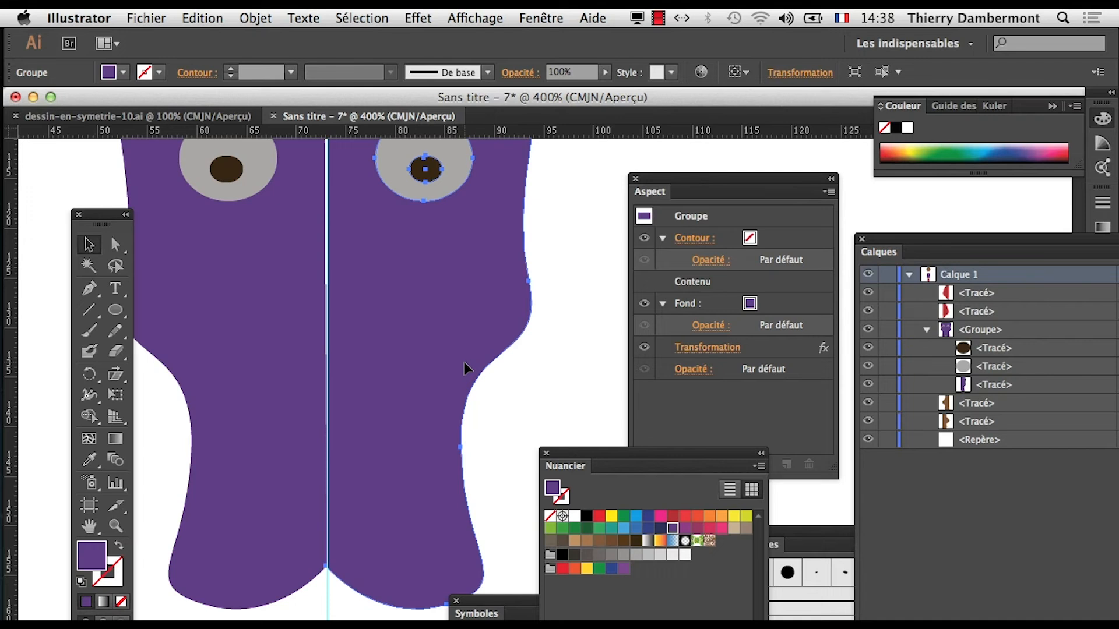
Reshape the outer contour of the purple half by moving its side anchor points inward with the Direct Selection tool.
{"action": "scroll", "coordinate": [182, 450], "scroll_direction": "left", "scroll_amount": 3}
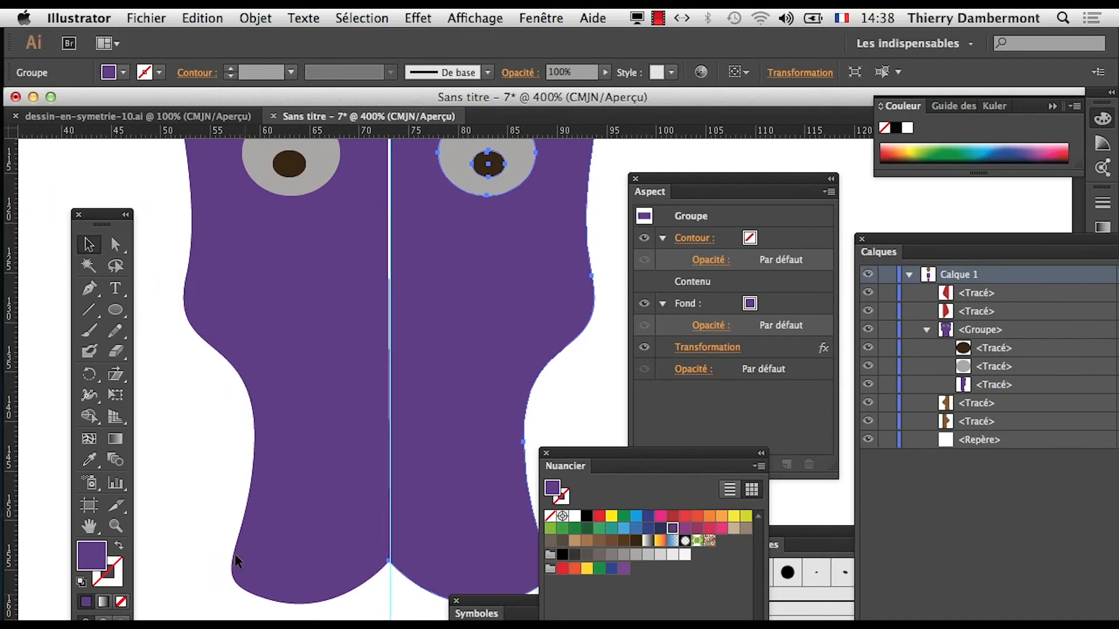
{"action": "left_click", "coordinate": [387, 342], "text": "alt+super"}
{"action": "left_click", "coordinate": [426, 360], "text": "alt+super"}
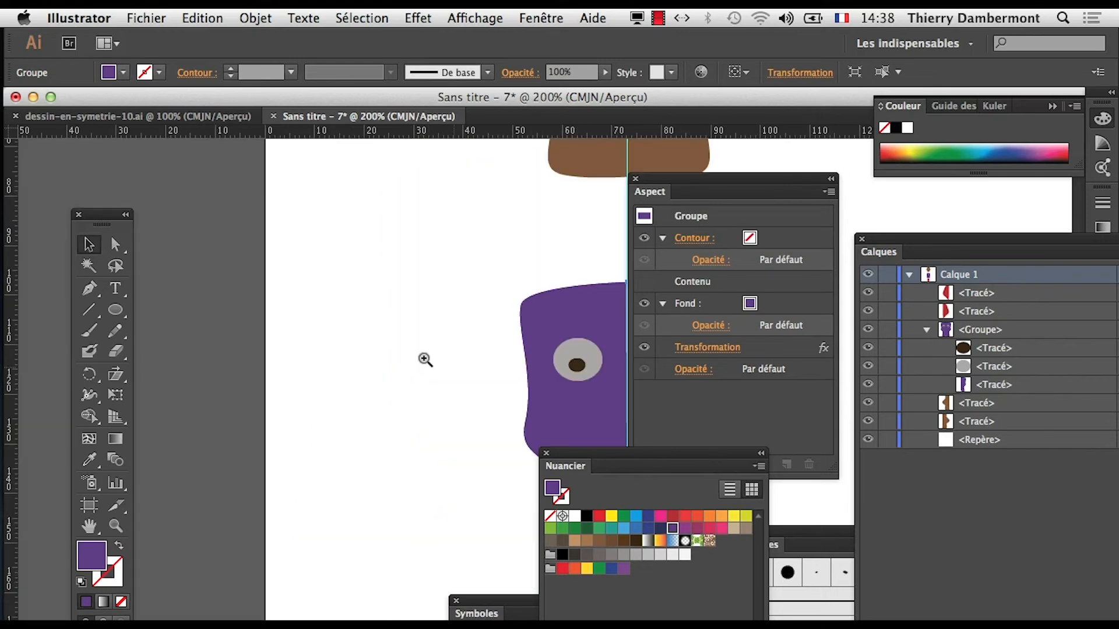
{"action": "scroll", "coordinate": [425, 359], "scroll_direction": "right", "scroll_amount": 10}
{"action": "left_click", "coordinate": [116, 245]}
{"action": "left_click", "coordinate": [406, 346]}
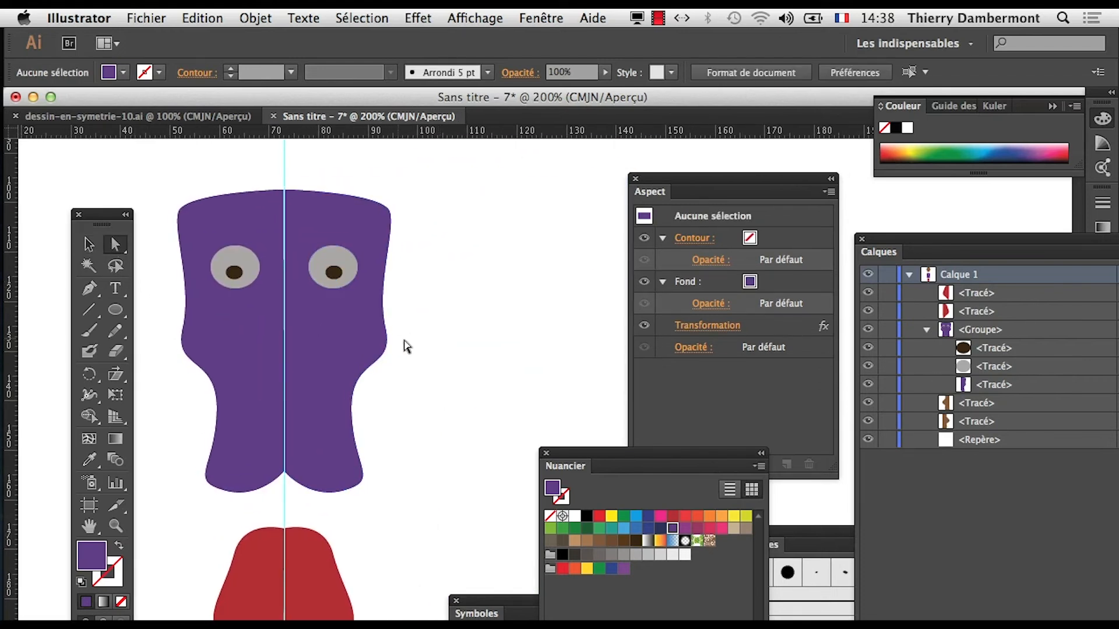
{"action": "left_click", "coordinate": [386, 337]}
{"action": "left_click", "coordinate": [403, 338]}
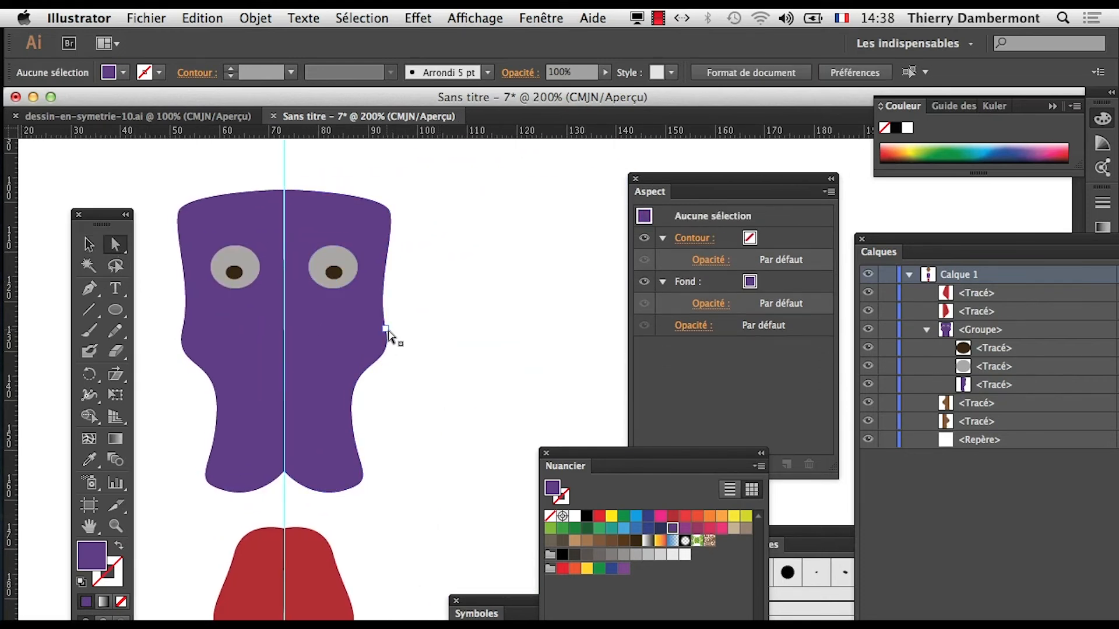
{"action": "left_click_drag", "start_coordinate": [386, 329], "coordinate": [369, 330]}
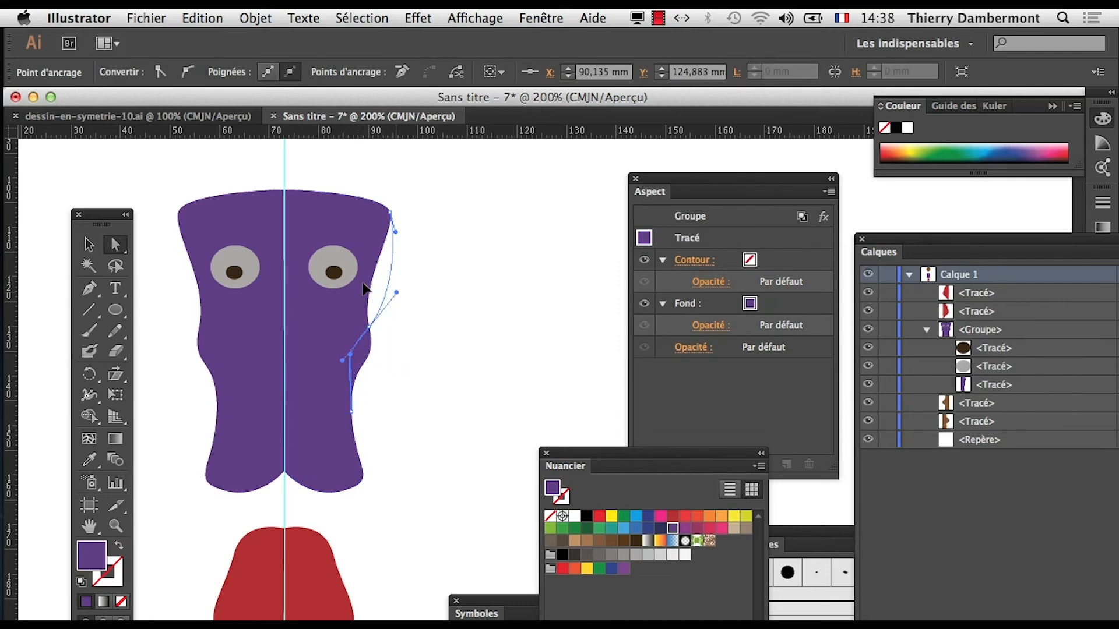
{"action": "left_click", "coordinate": [427, 396]}
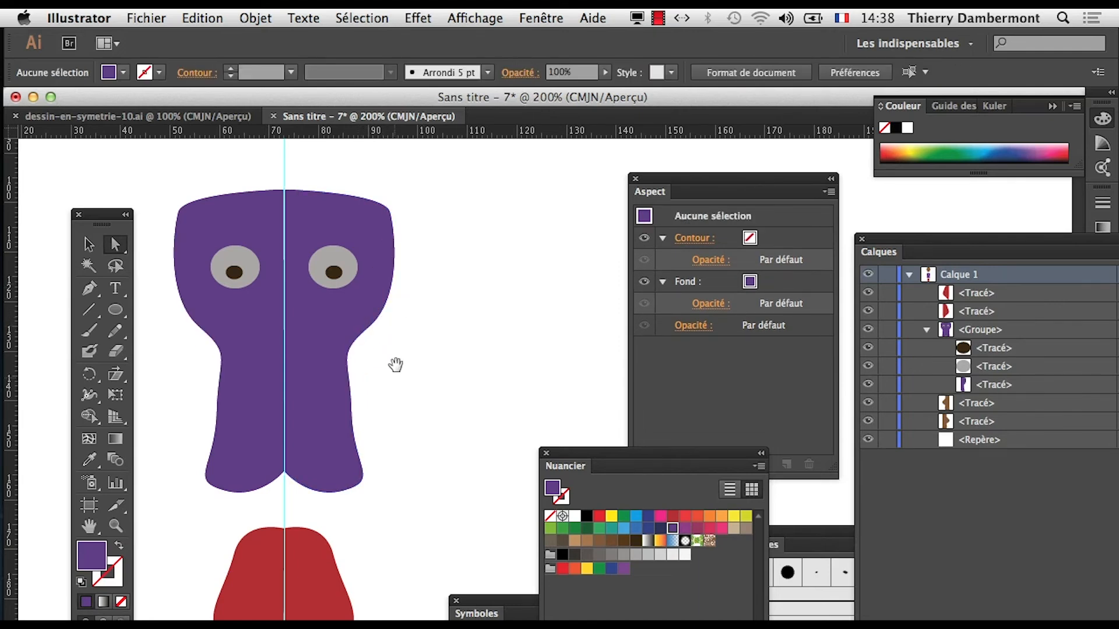
Start saving the document under a new name, entering "différence entre ancienne manière et nouvelle" as the file name.
{"action": "left_click_drag", "start_coordinate": [396, 365], "coordinate": [476, 332]}
{"action": "left_click", "coordinate": [153, 18]}
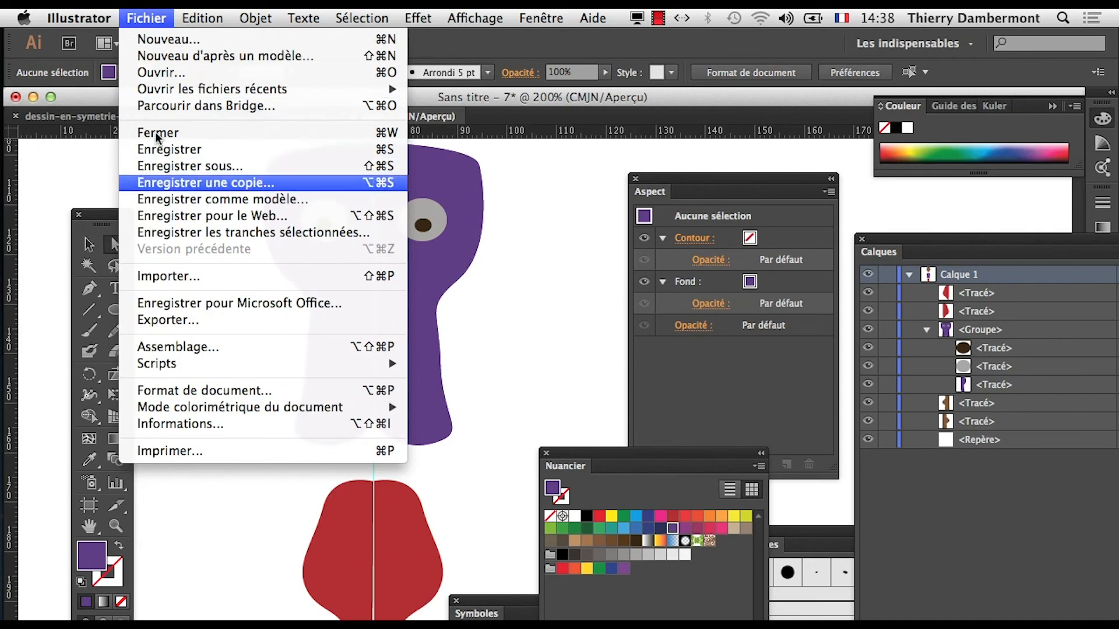
{"action": "left_click", "coordinate": [177, 166]}
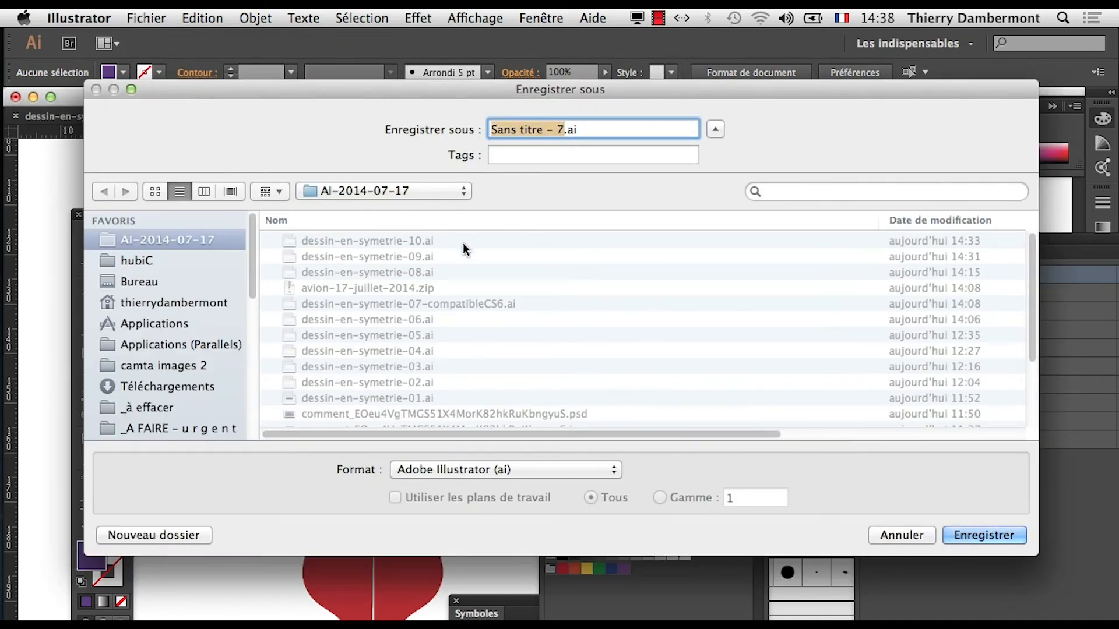
{"action": "type", "text": "diffr"}
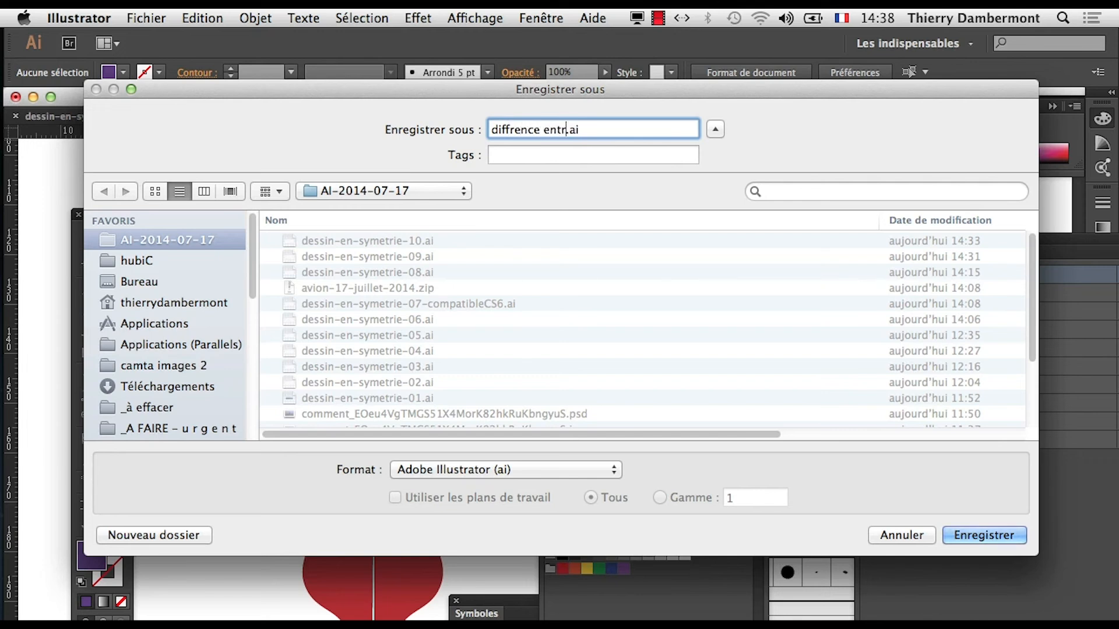
{"action": "type", "text": "ence entre ancienne mani"}
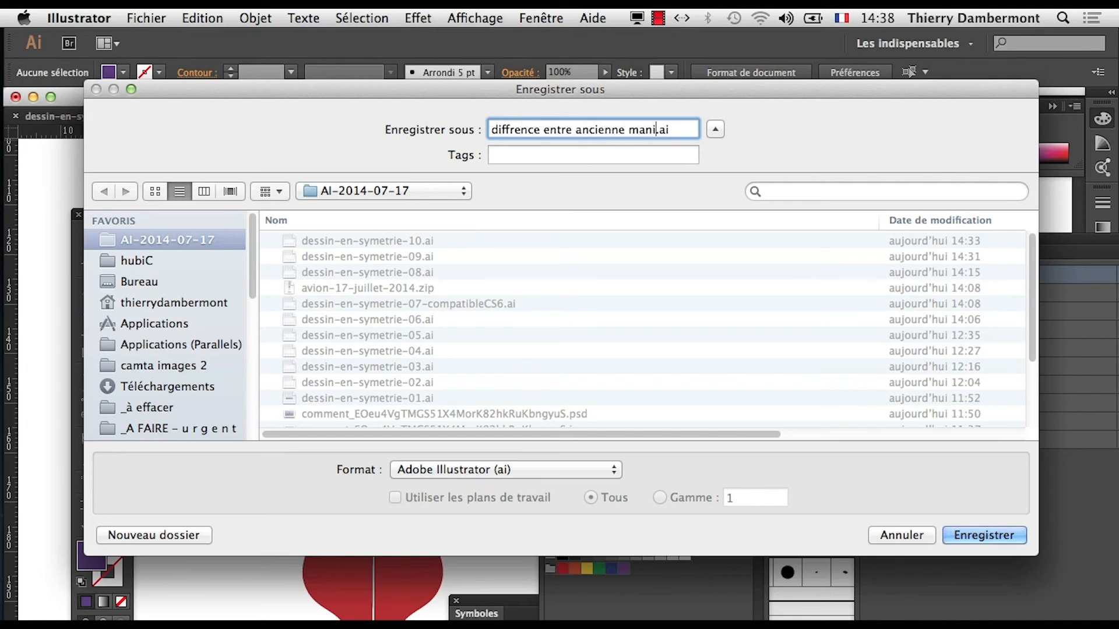
{"action": "type", "text": "è!re et nouvelle"}
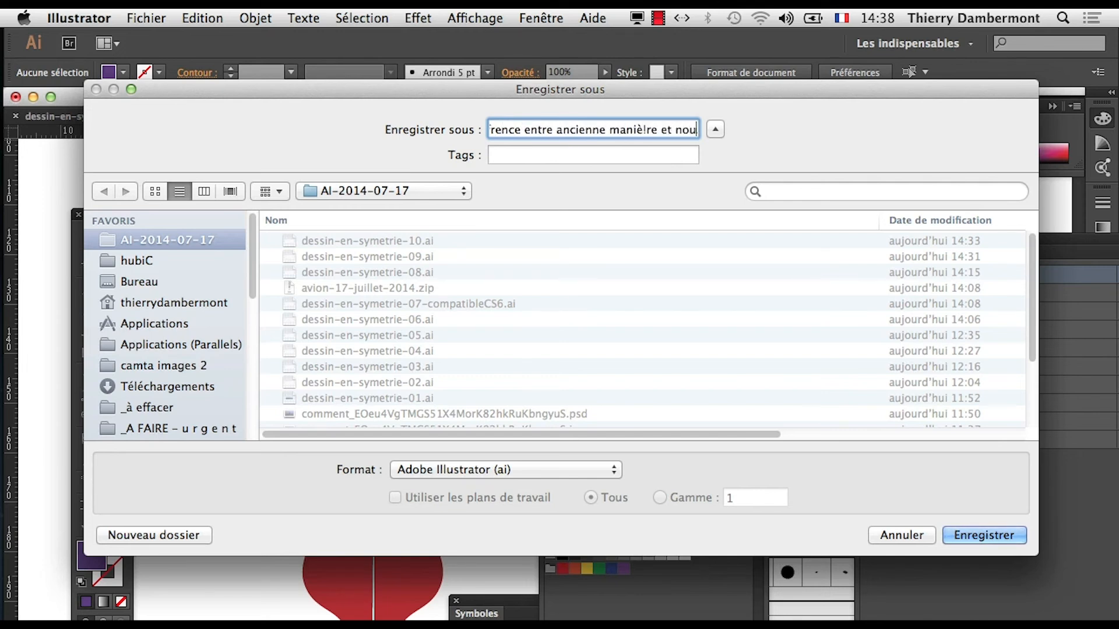
{"action": "left_click", "coordinate": [606, 129]}
{"action": "key", "text": "BackSpace"}
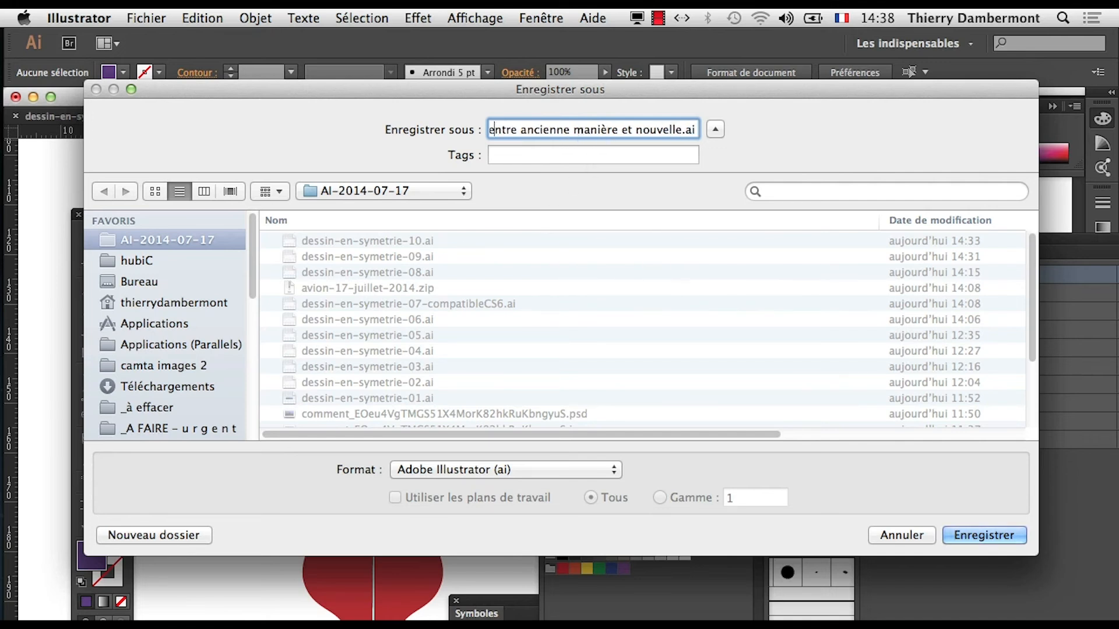
{"action": "key", "text": "Left"}
{"action": "key", "text": "Left"}
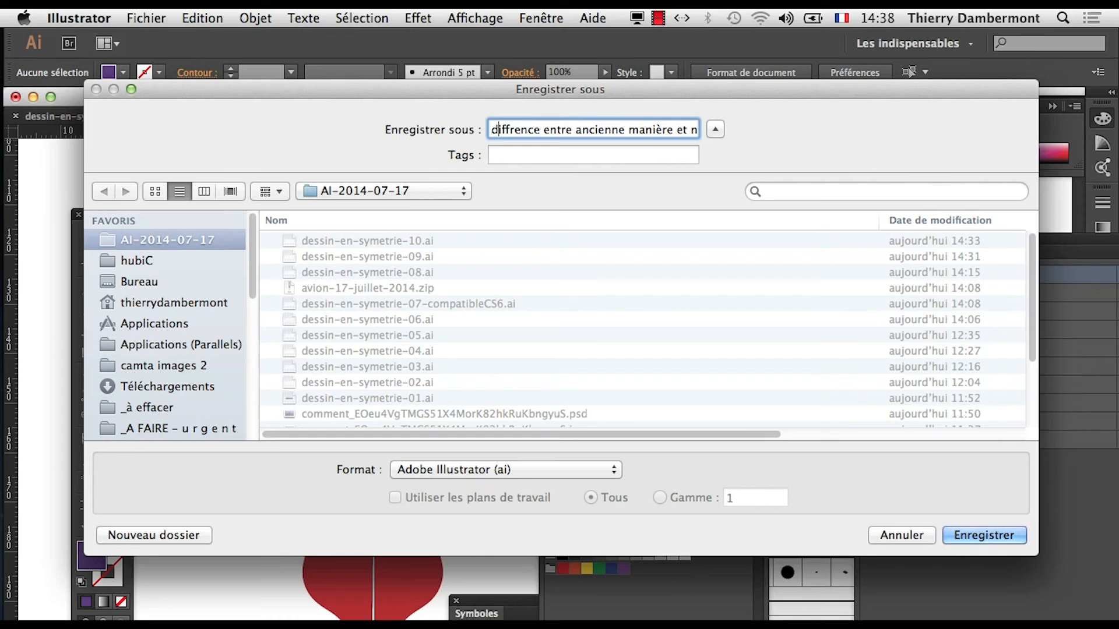
{"action": "type", "text": "e"}
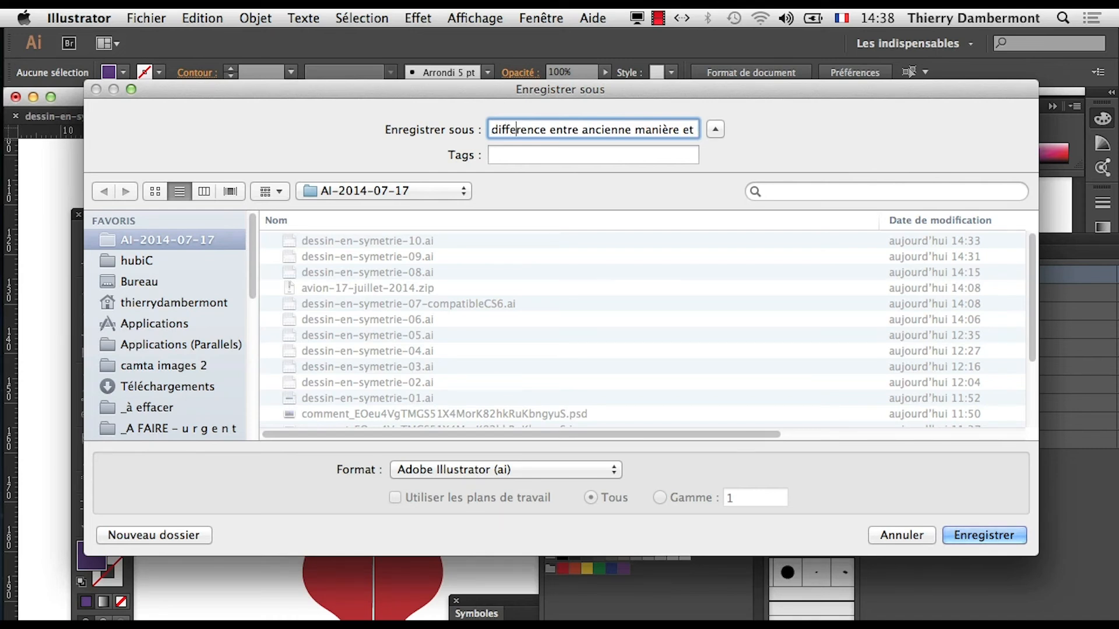
{"action": "key", "text": "BackSpace"}
{"action": "type", "text": "é"}
Add "SYMETRIE " at the start of the file name and save the document in Adobe Illustrator format.
{"action": "key", "text": "Left"}
{"action": "key", "text": "Left"}
{"action": "key", "text": "Left"}
{"action": "key", "text": "Left"}
{"action": "key", "text": "Left"}
{"action": "type", "text": "SYME"}
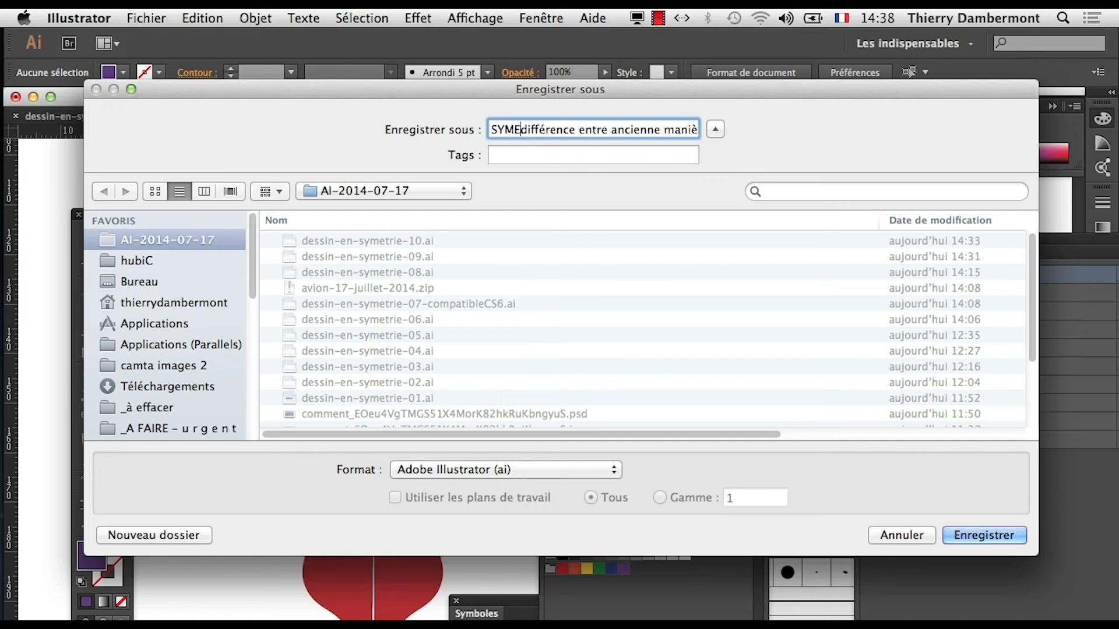
{"action": "type", "text": "TRIE"}
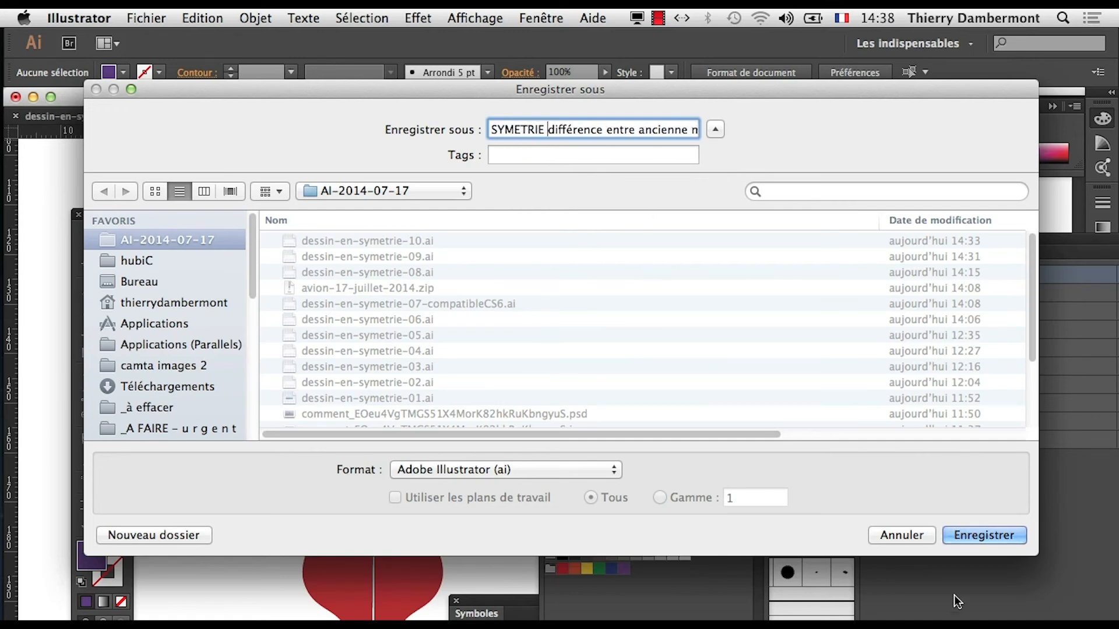
{"action": "left_click", "coordinate": [988, 536]}
{"action": "key", "text": "Return"}
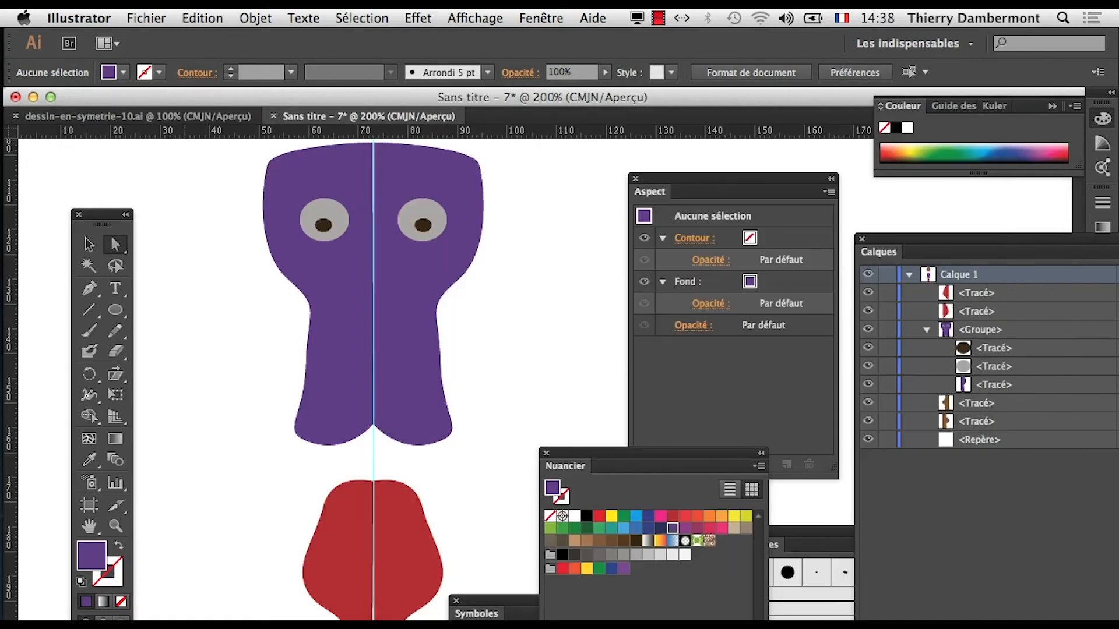
{"action": "key", "text": "super+Tab"}
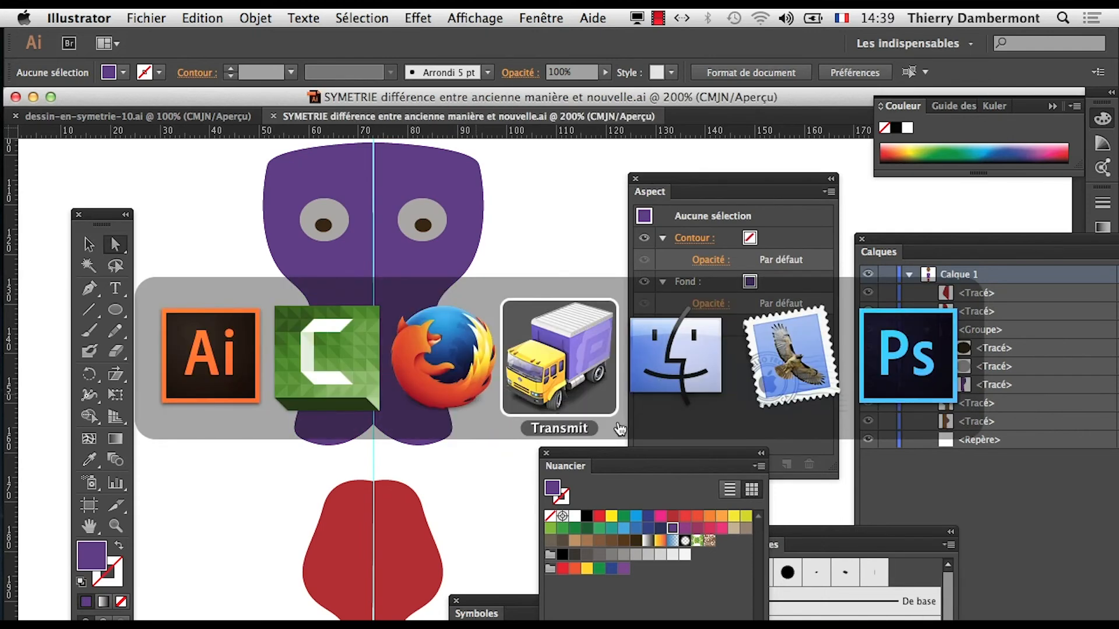
{"action": "key", "text": "super+shift+Tab"}
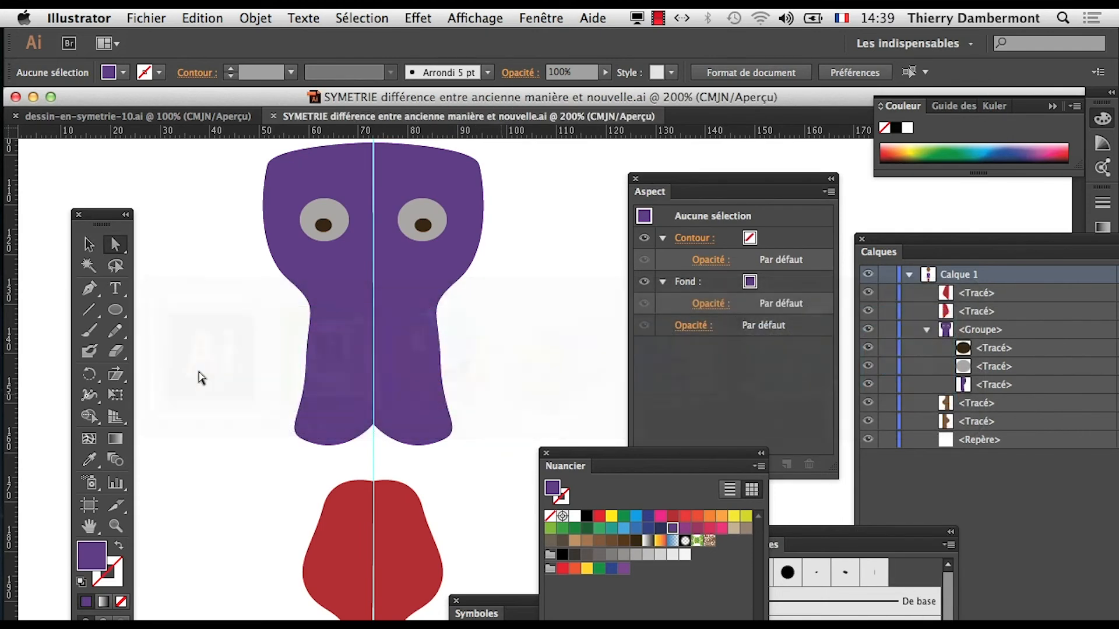
Arrange the Layers and Appearance panels side by side clear of the figure, shrink the Layers panel, and collapse the purple group.
{"action": "scroll", "coordinate": [200, 375], "scroll_direction": "right", "scroll_amount": 5}
{"action": "left_click_drag", "start_coordinate": [959, 242], "coordinate": [472, 203]}
{"action": "left_click", "coordinate": [401, 281]}
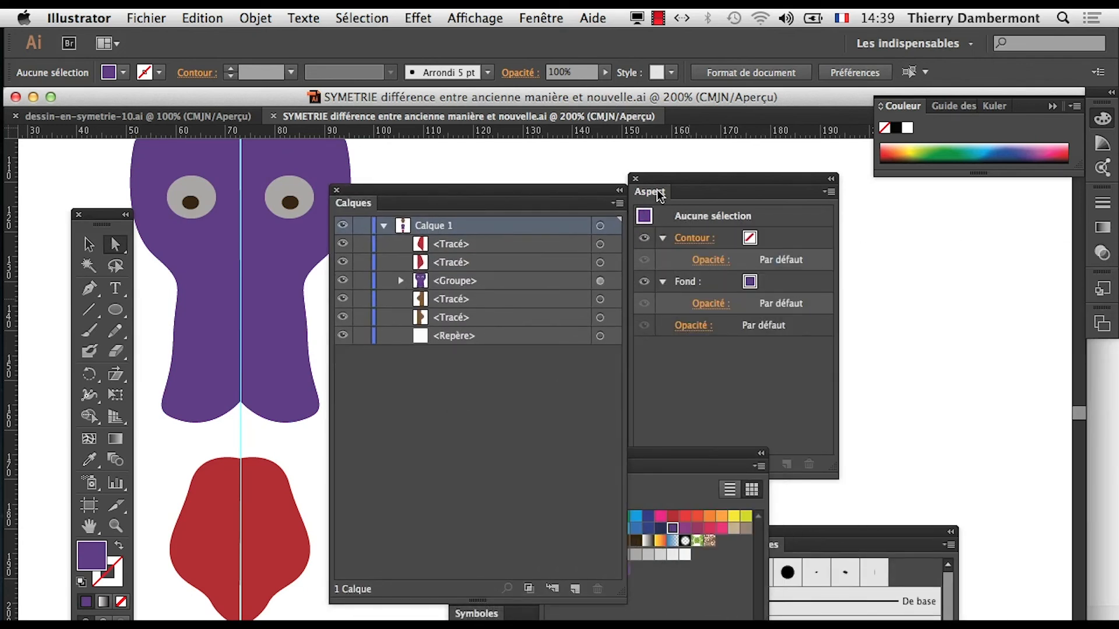
{"action": "left_click_drag", "start_coordinate": [661, 192], "coordinate": [825, 225]}
{"action": "left_click_drag", "start_coordinate": [622, 592], "coordinate": [675, 419]}
{"action": "key", "text": "super+minus"}
{"action": "key", "text": "super+minus"}
{"action": "key", "text": "super+minus"}
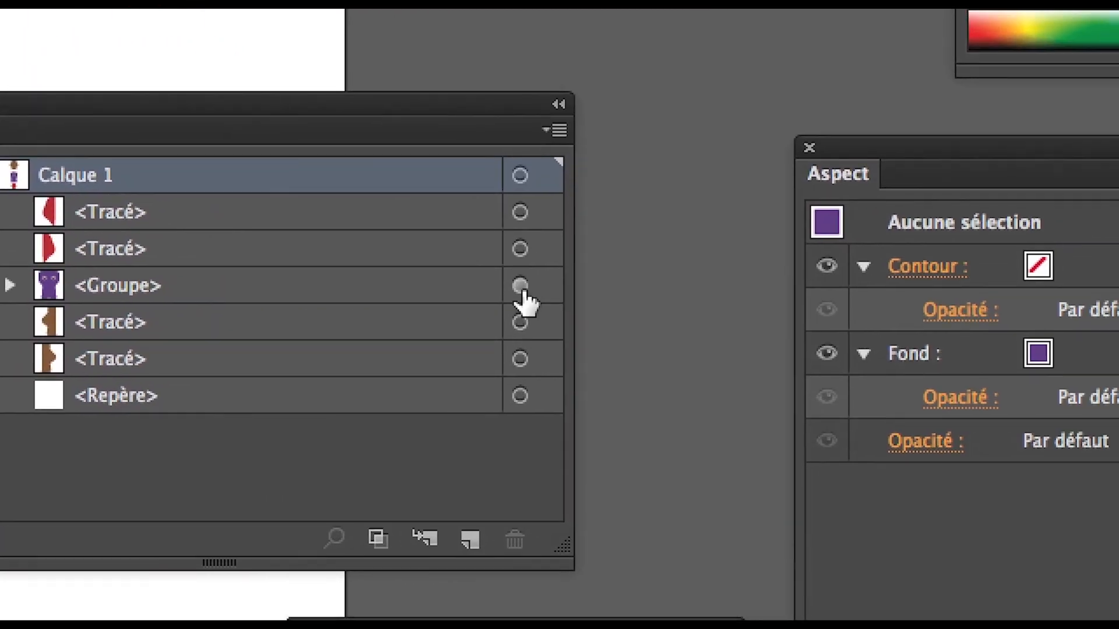
Target the purple group in the layer list and expand it to examine the paths it contains.
{"action": "left_click", "coordinate": [703, 274]}
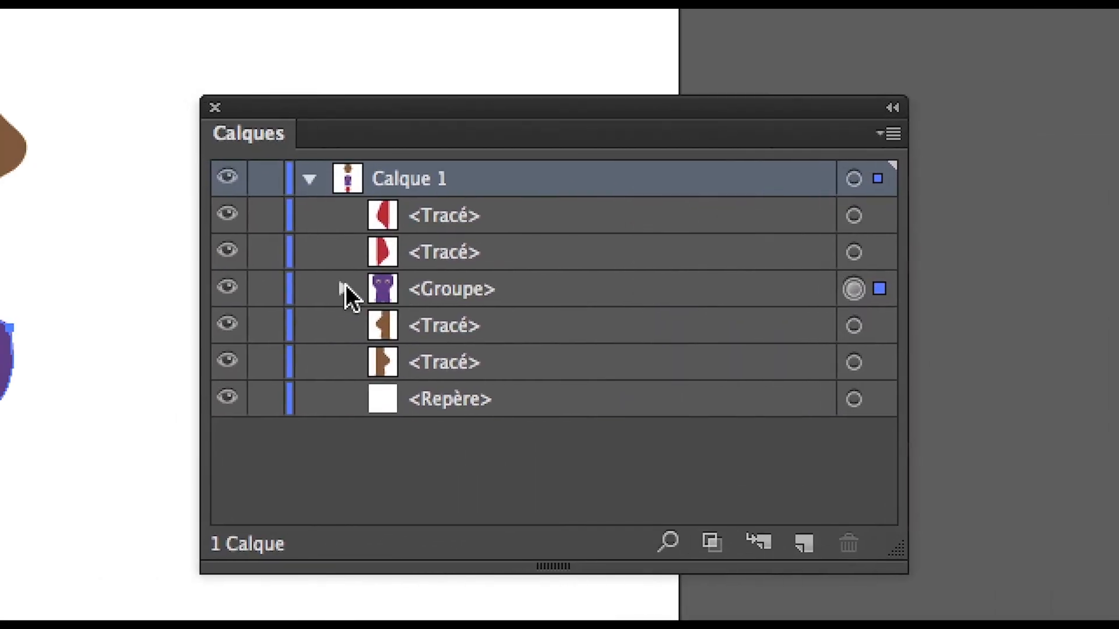
{"action": "left_click", "coordinate": [345, 287]}
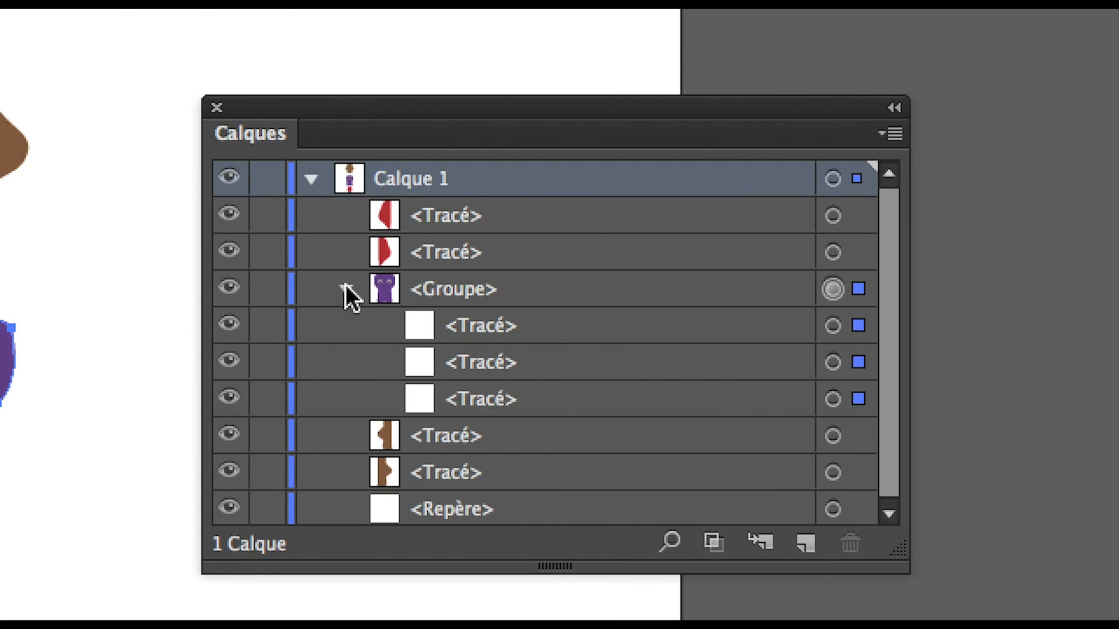
{"action": "left_click", "coordinate": [345, 286]}
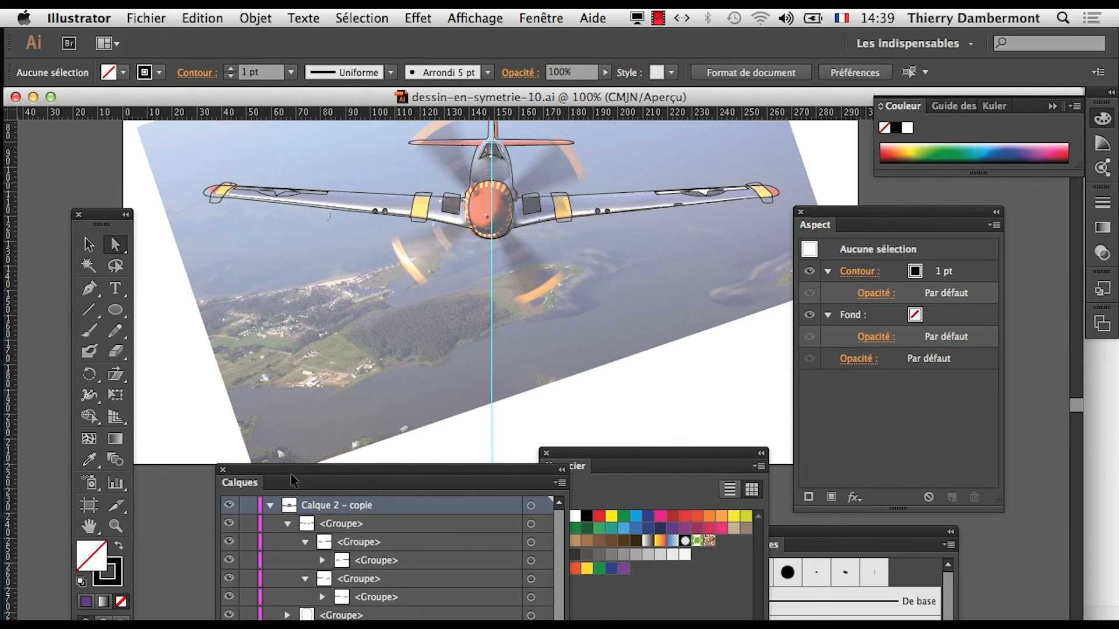
Move the Layers panel up below the airplane and reduce the listing to the top-level groups of Calque 2 - copie.
{"action": "left_click", "coordinate": [604, 470]}
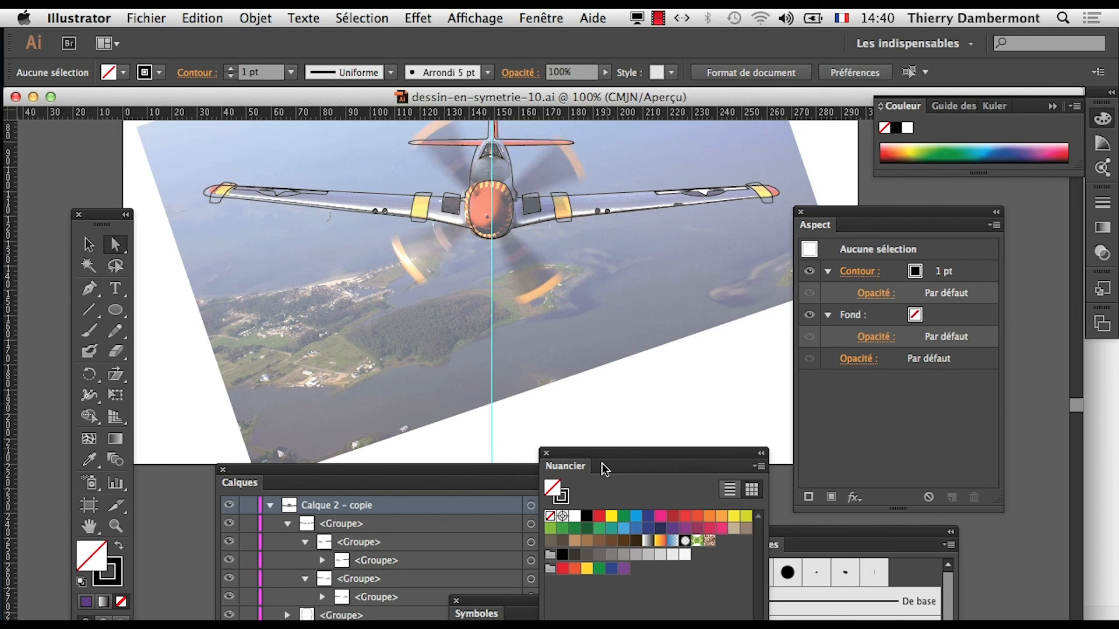
{"action": "left_click_drag", "start_coordinate": [571, 319], "coordinate": [527, 370]}
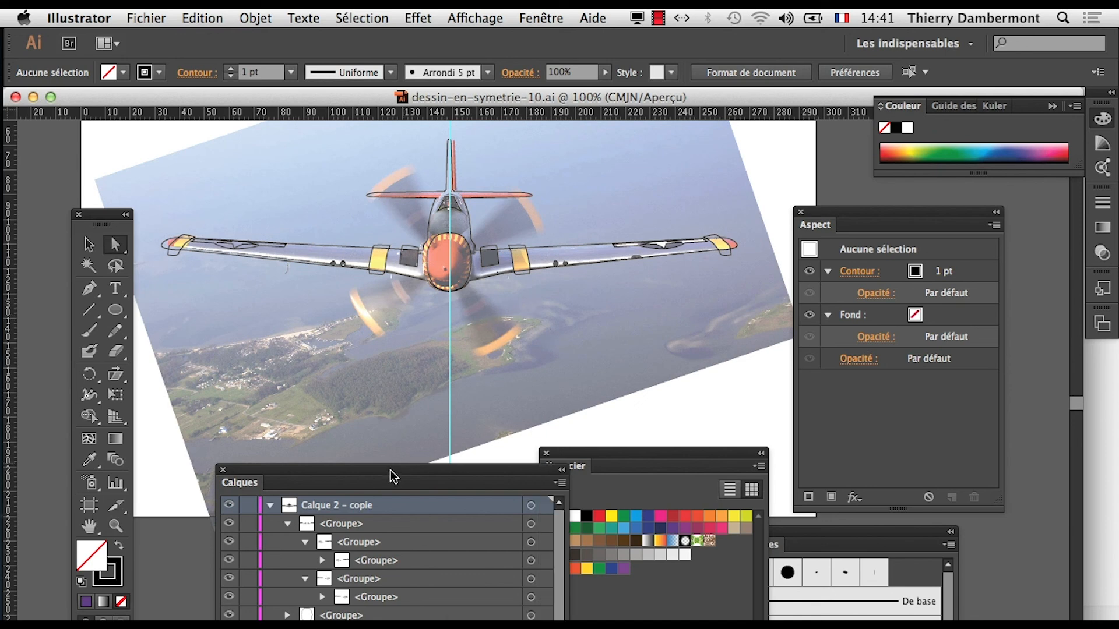
{"action": "left_click_drag", "start_coordinate": [397, 478], "coordinate": [469, 335]}
{"action": "left_click", "coordinate": [359, 382]}
{"action": "left_click", "coordinate": [342, 363]}
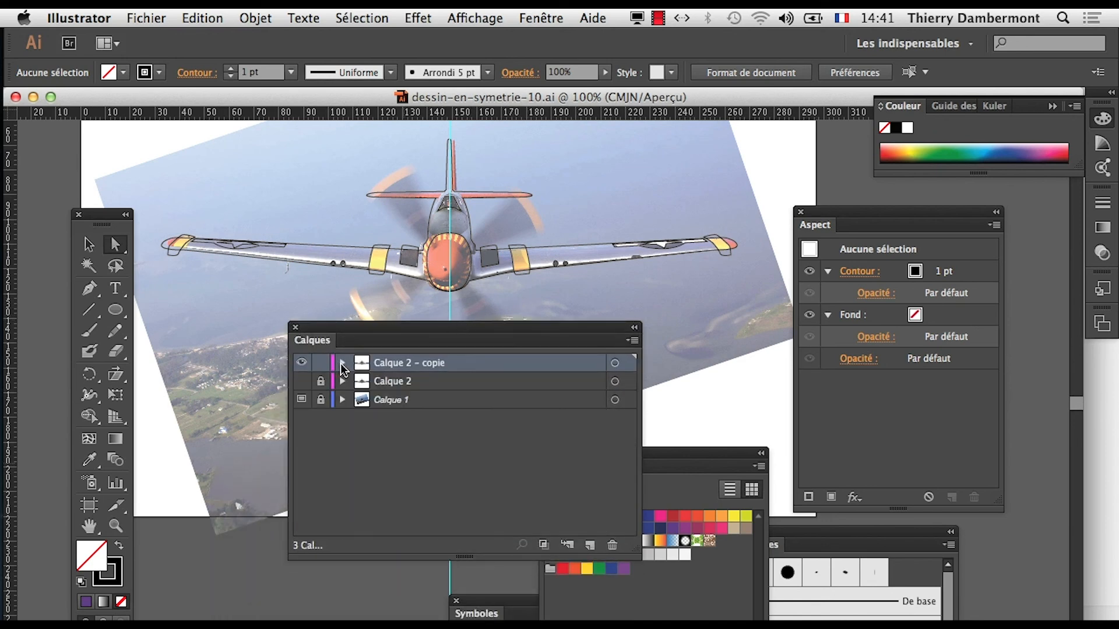
{"action": "left_click", "coordinate": [342, 362]}
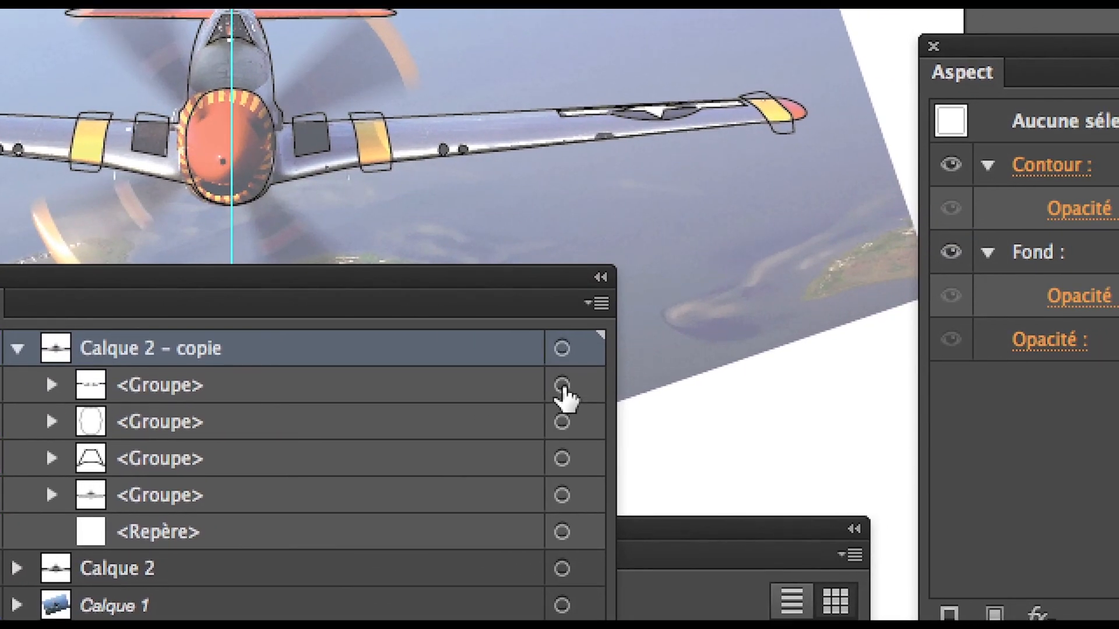
Target the first group in Calque 2 - copie, holding the wing details, and ungroup it repeatedly down to individual paths.
{"action": "left_click", "coordinate": [691, 369]}
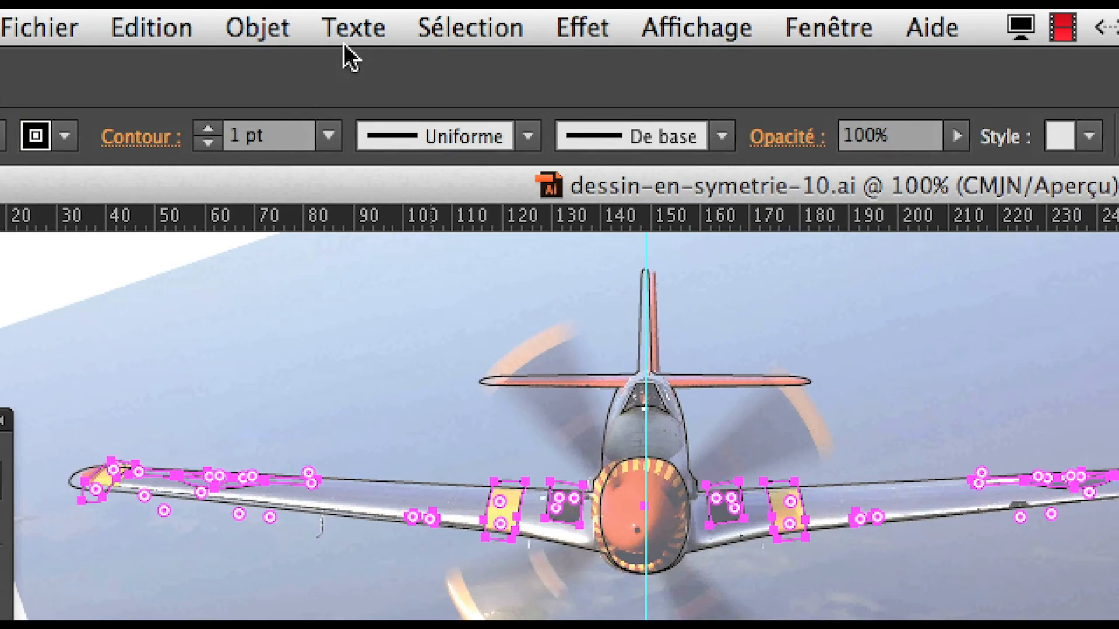
{"action": "left_click", "coordinate": [314, 24]}
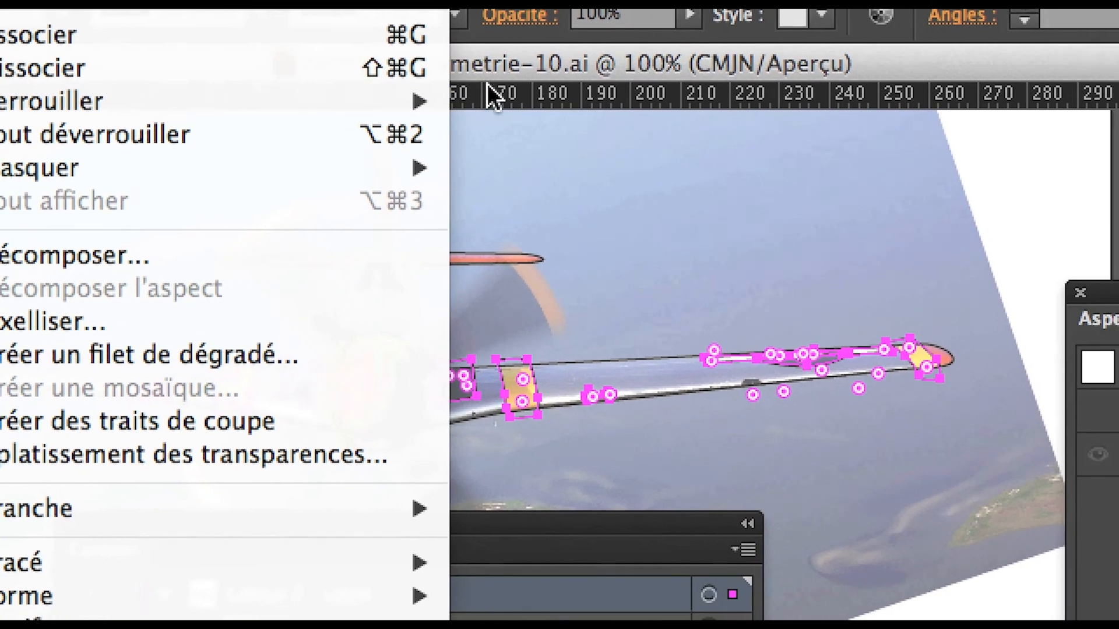
{"action": "left_click", "coordinate": [452, 77]}
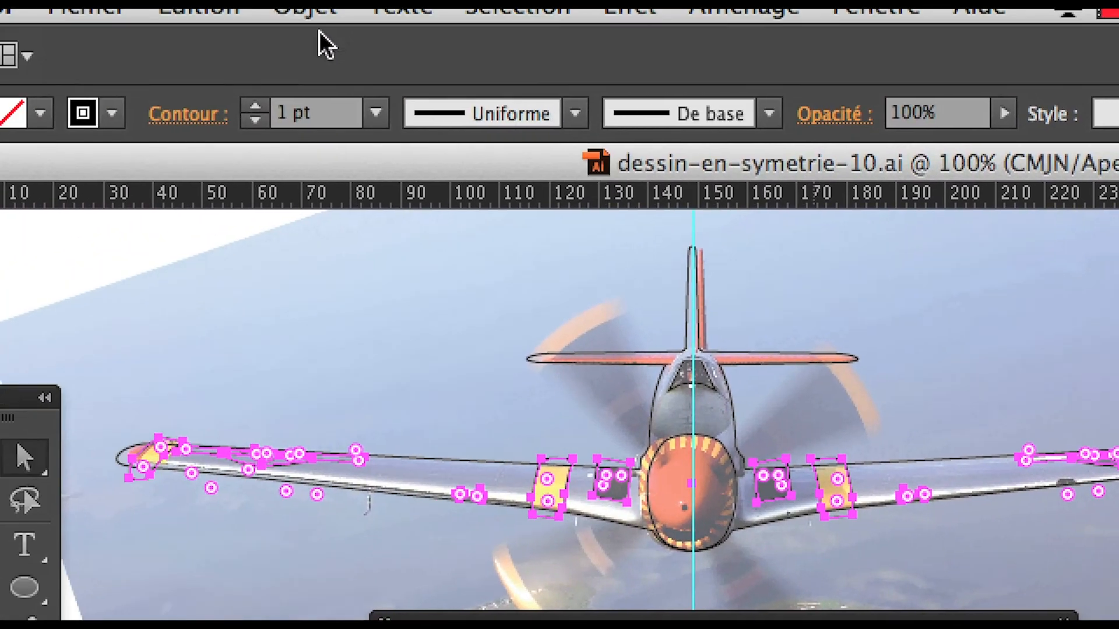
{"action": "left_click", "coordinate": [314, 16]}
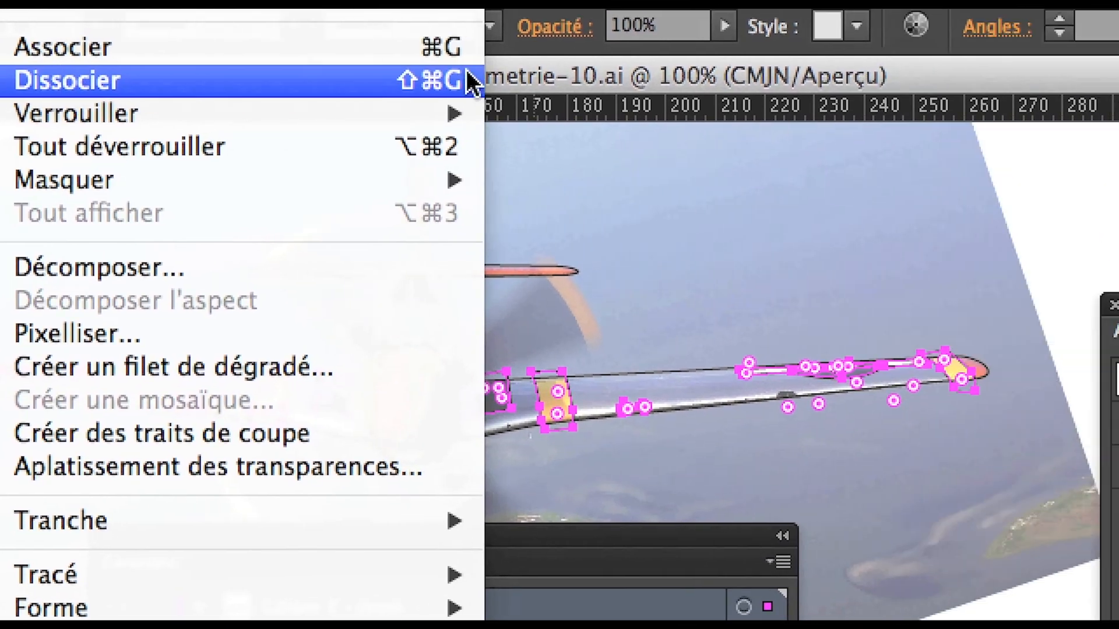
{"action": "left_click", "coordinate": [471, 81]}
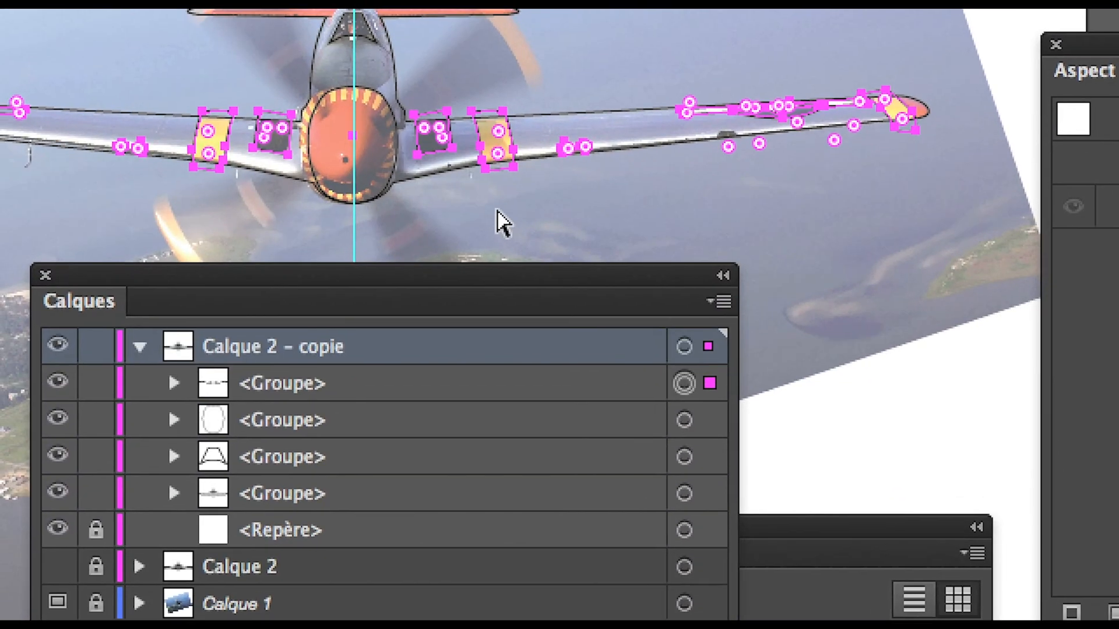
{"action": "key", "text": "v"}
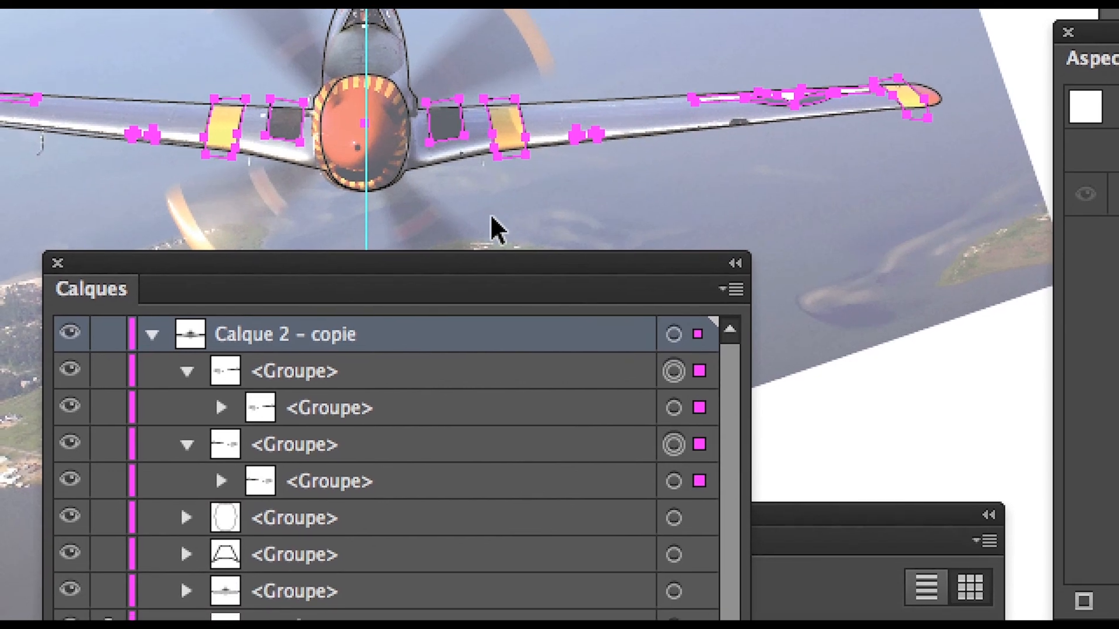
{"action": "key", "text": "super+shift+g"}
{"action": "key", "text": "super+shift+g"}
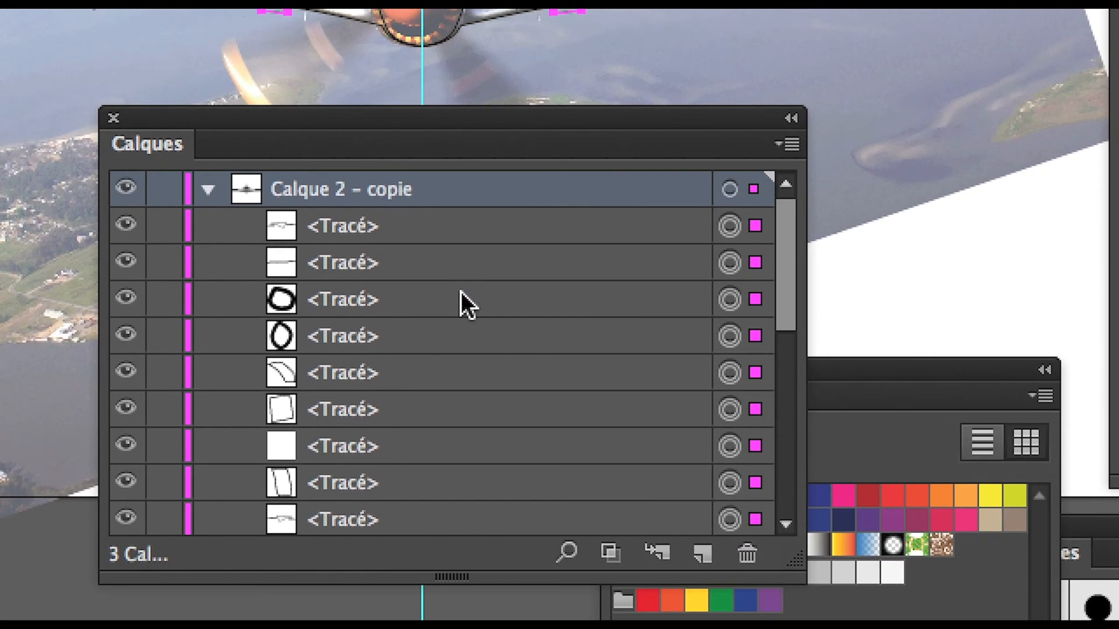
Target the three remaining groups at the end of Calque 2 - copie together and ungroup them twice into individual paths.
{"action": "scroll", "coordinate": [412, 323], "scroll_direction": "down", "scroll_amount": 5}
{"action": "scroll", "coordinate": [452, 282], "scroll_direction": "down", "scroll_amount": 1}
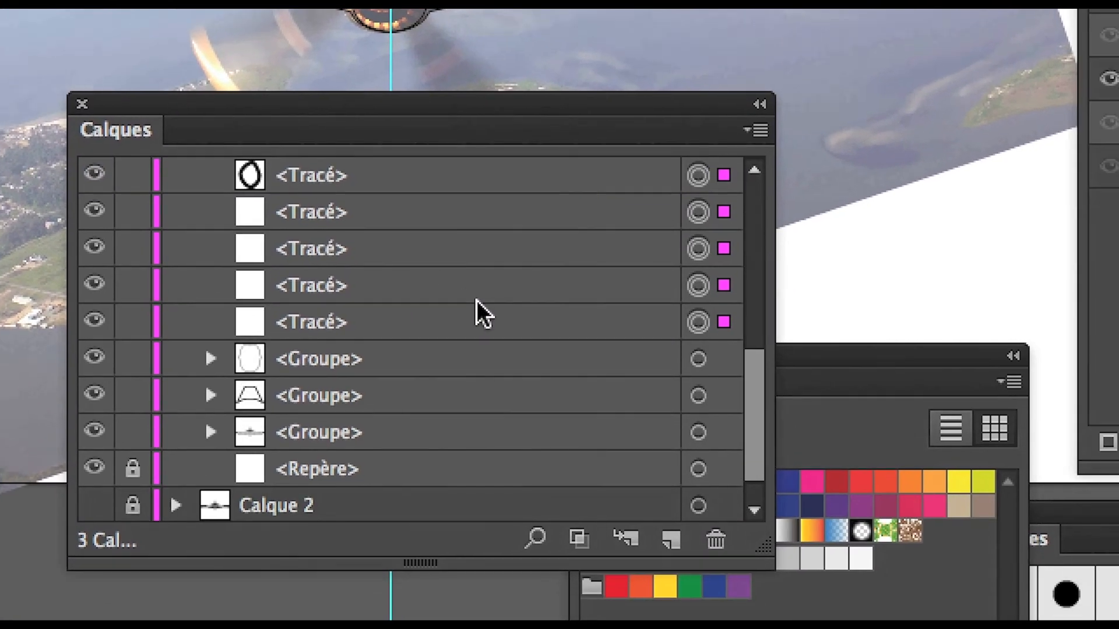
{"action": "left_click", "coordinate": [746, 388]}
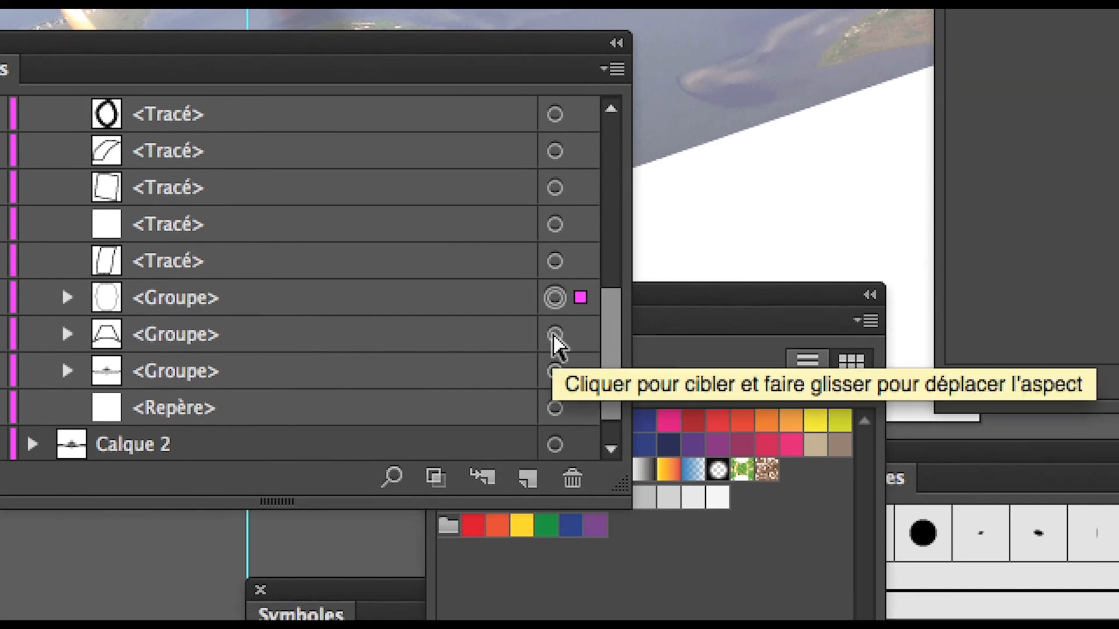
{"action": "left_click", "coordinate": [555, 336], "text": "shift"}
{"action": "left_click", "coordinate": [555, 373], "text": "shift"}
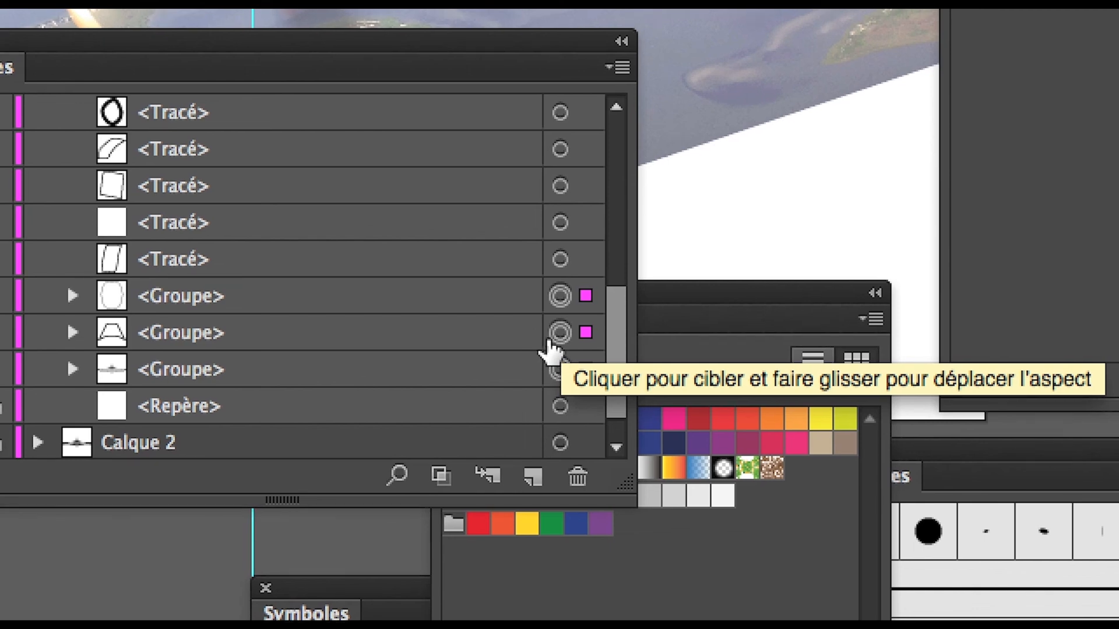
{"action": "key", "text": "super+shift+g"}
{"action": "key", "text": "super+shift+g"}
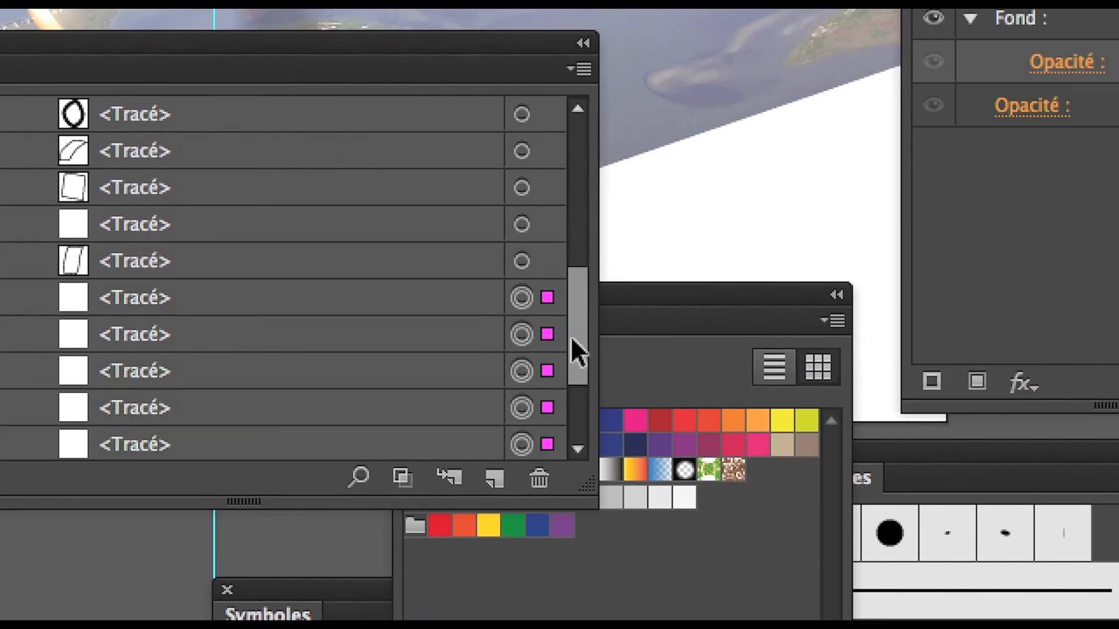
{"action": "scroll", "coordinate": [410, 359], "scroll_direction": "down", "scroll_amount": 3}
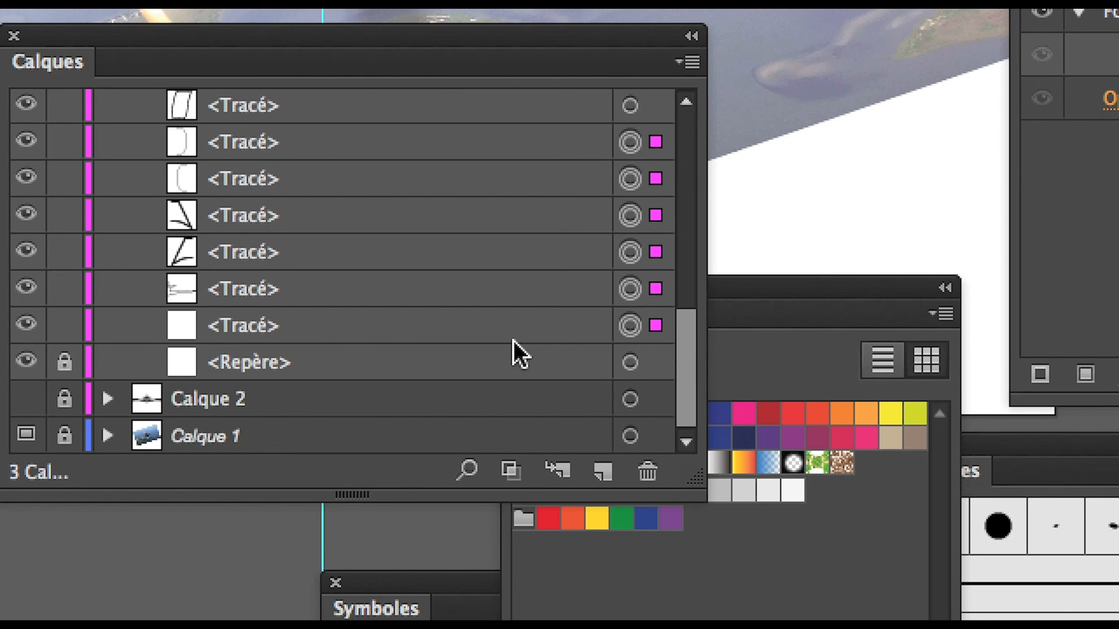
{"action": "scroll", "coordinate": [513, 340], "scroll_direction": "up", "scroll_amount": 4}
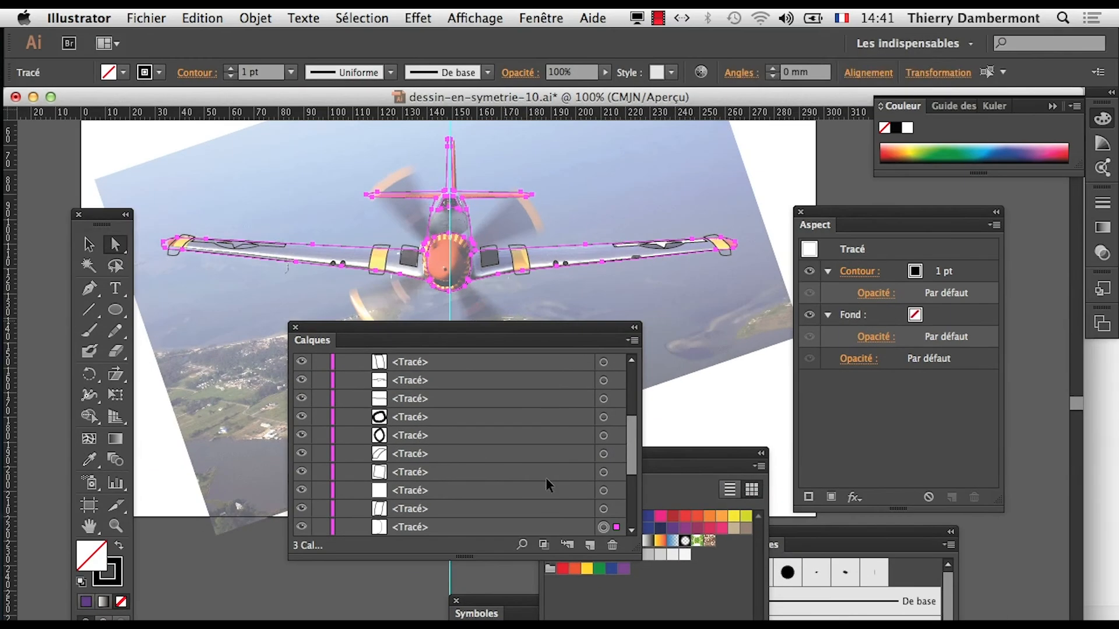
Enlarge the Layers panel and place it over the airplane so more paths are listed, and relocate the Appearance panel.
{"action": "left_click_drag", "start_coordinate": [438, 330], "coordinate": [335, 310]}
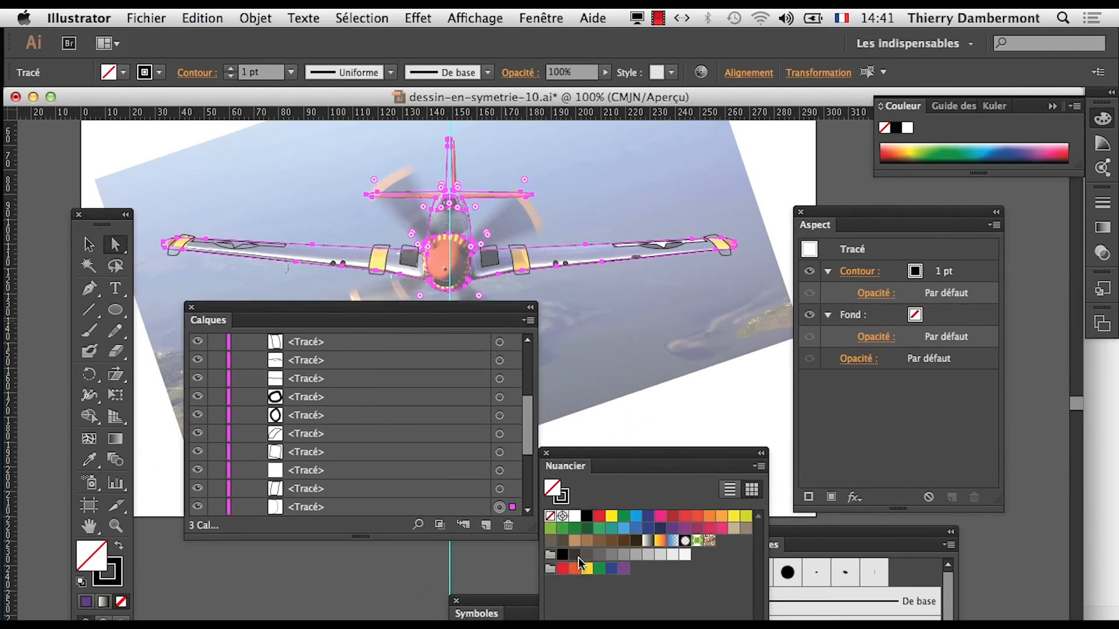
{"action": "left_click_drag", "start_coordinate": [534, 537], "coordinate": [567, 627]}
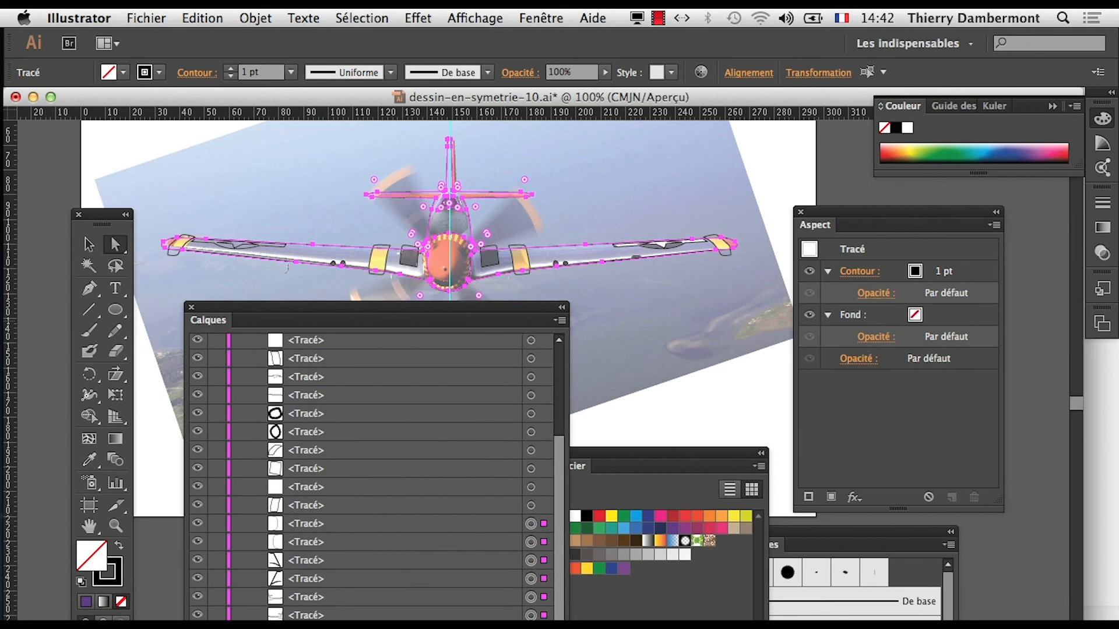
{"action": "left_click_drag", "start_coordinate": [487, 315], "coordinate": [517, 142]}
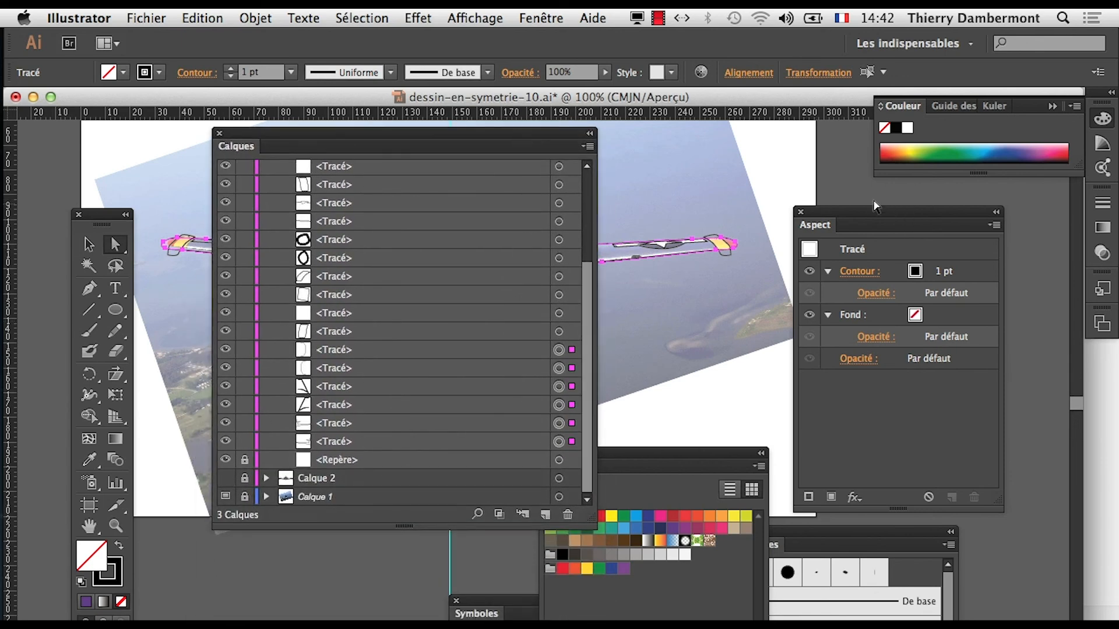
{"action": "left_click_drag", "start_coordinate": [874, 208], "coordinate": [250, 605]}
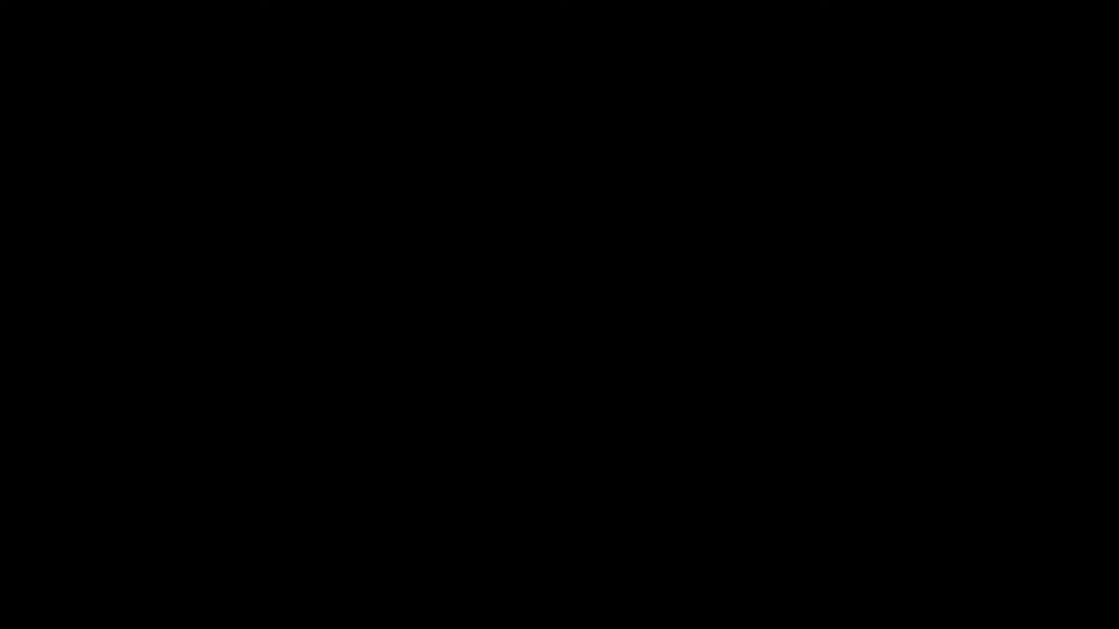